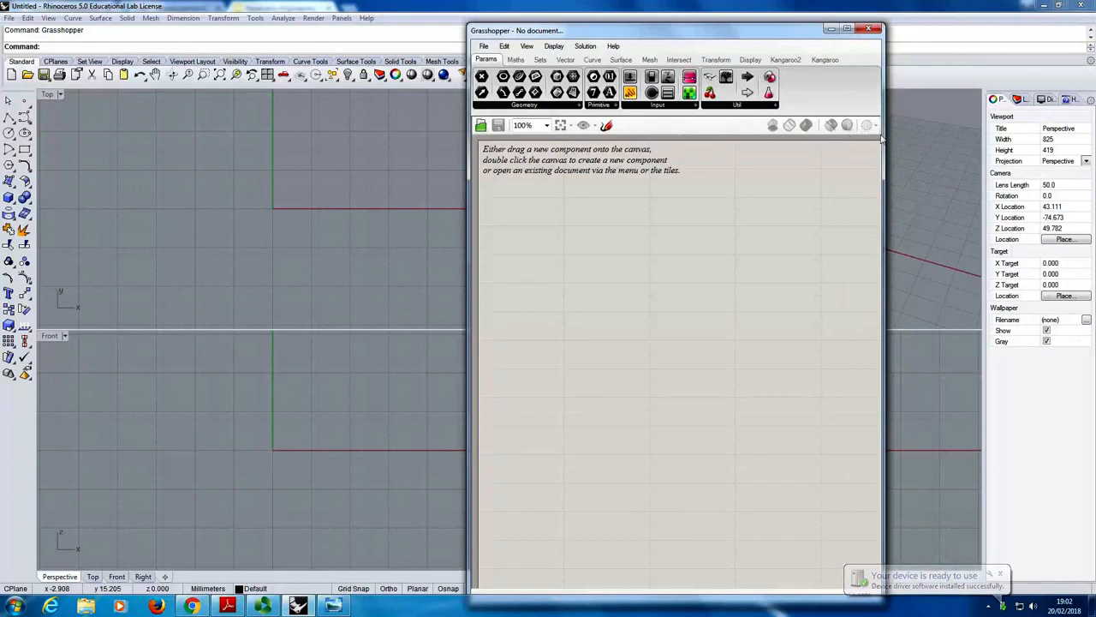
- Widen the Grasshopper window and move it up, keeping part of Rhino's Top and Front viewports uncovered
drag(884, 141, 1086, 155)
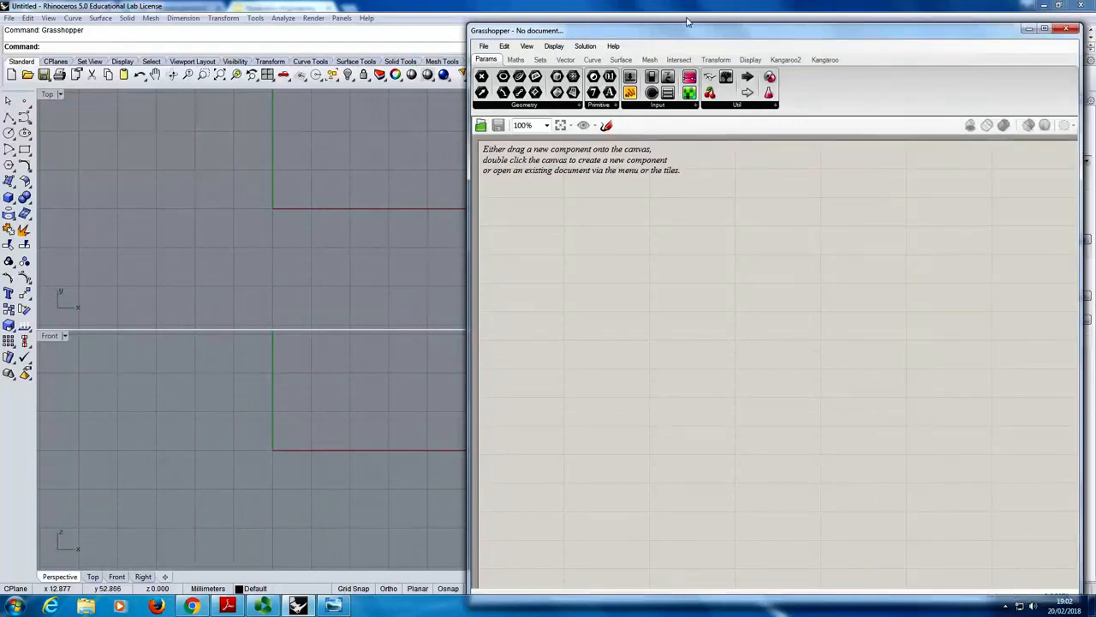
drag(626, 32, 634, 14)
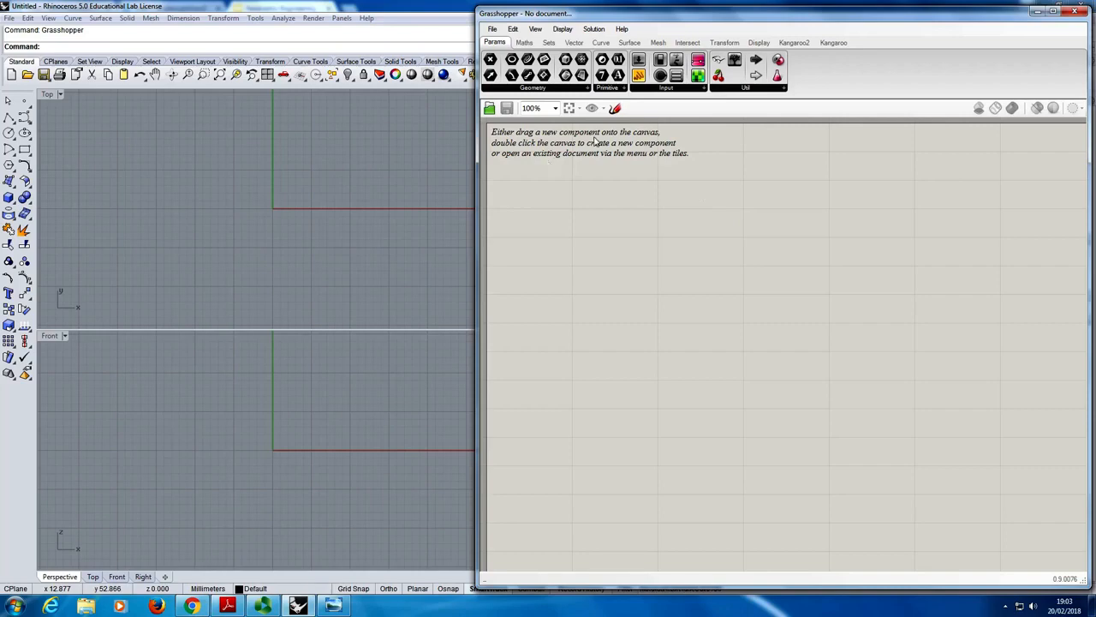
drag(636, 17, 603, 23)
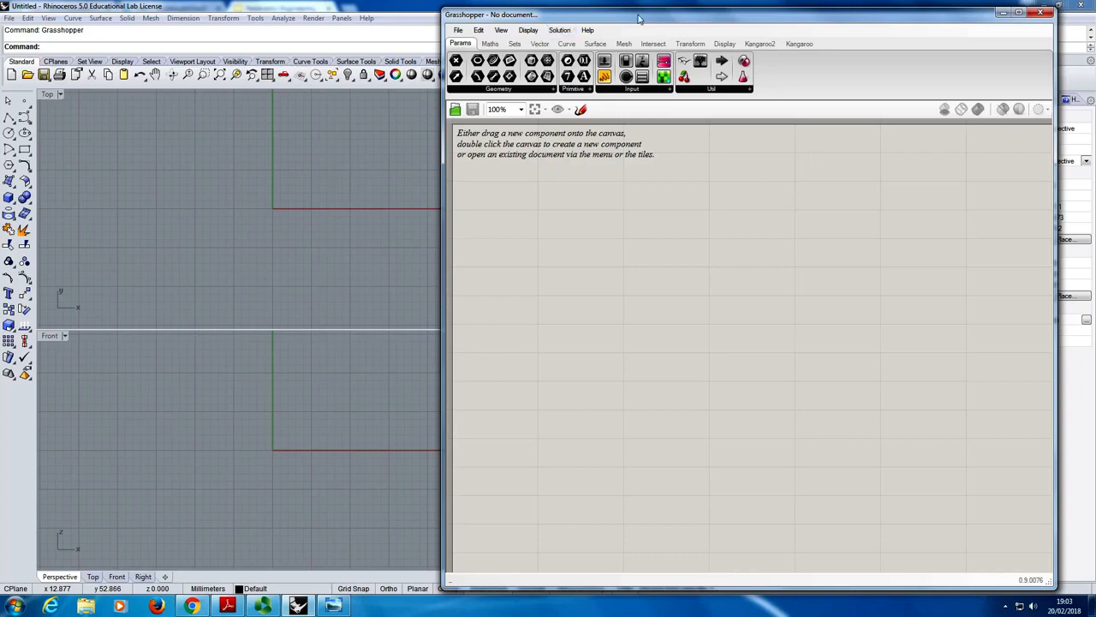
- Collapse the Grasshopper window to its title bar and restore it to full height
double_click(738, 21)
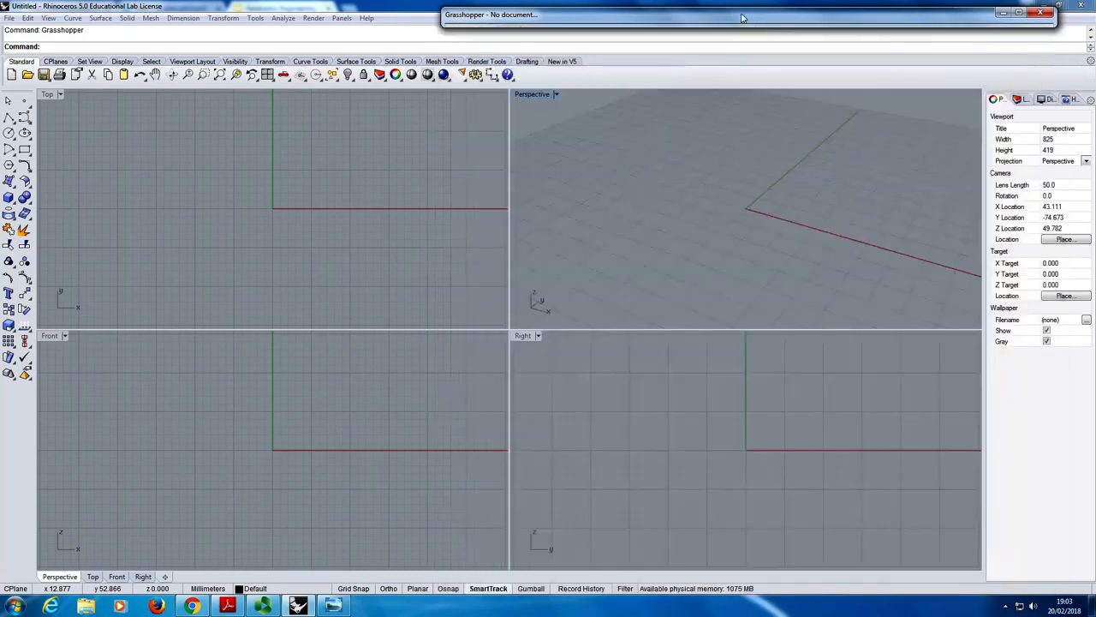
double_click(744, 21)
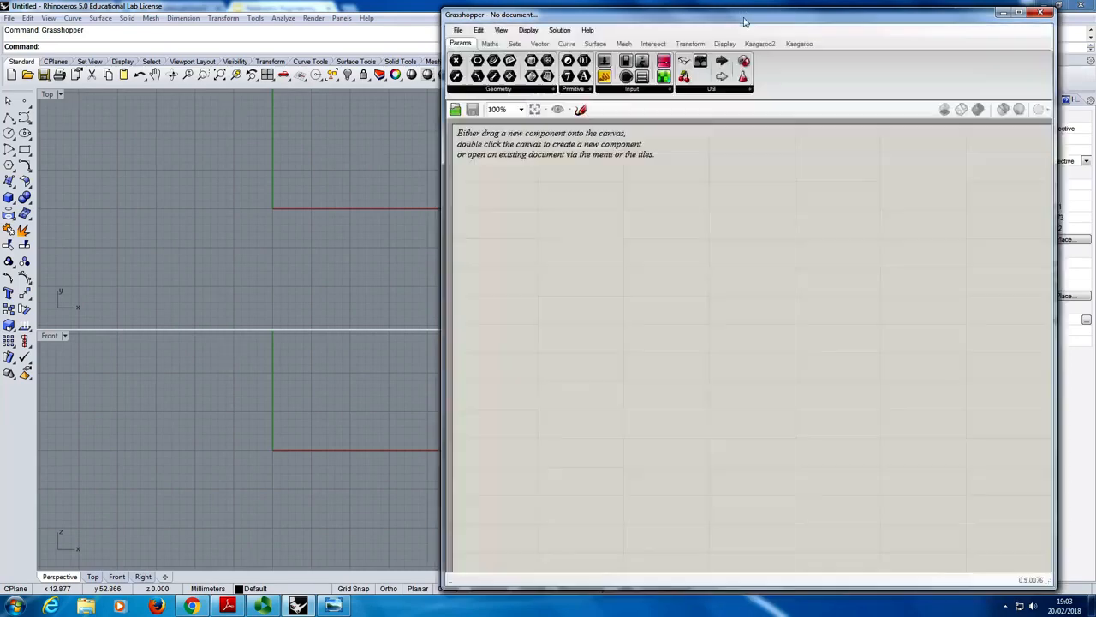
double_click(744, 21)
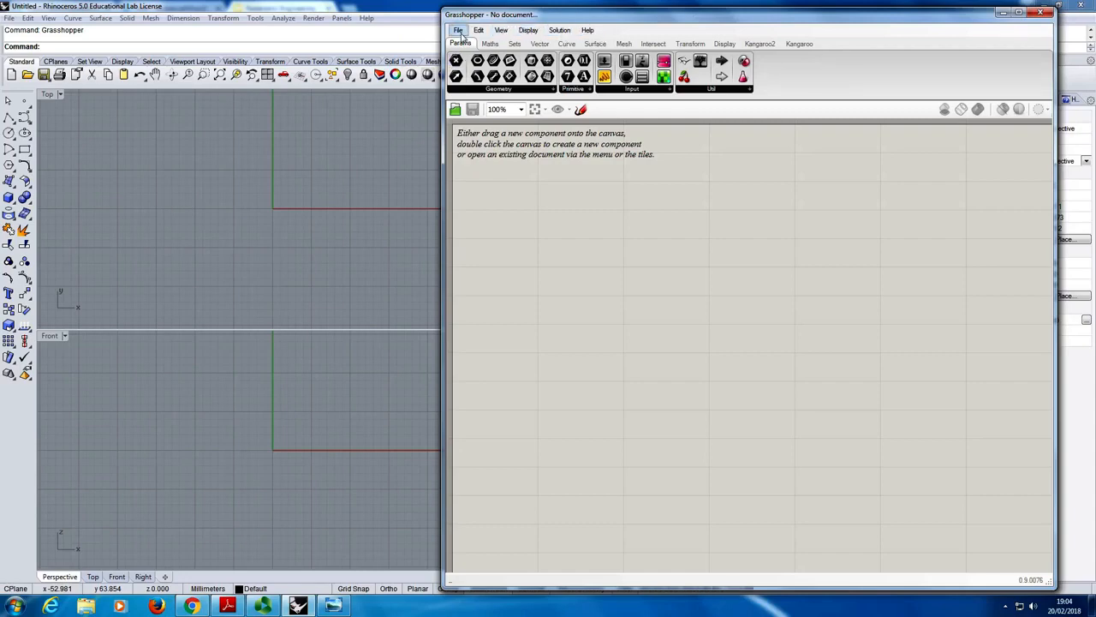
- Turn on Obscure Components so the Grasshopper component panels show the additional components
click(459, 32)
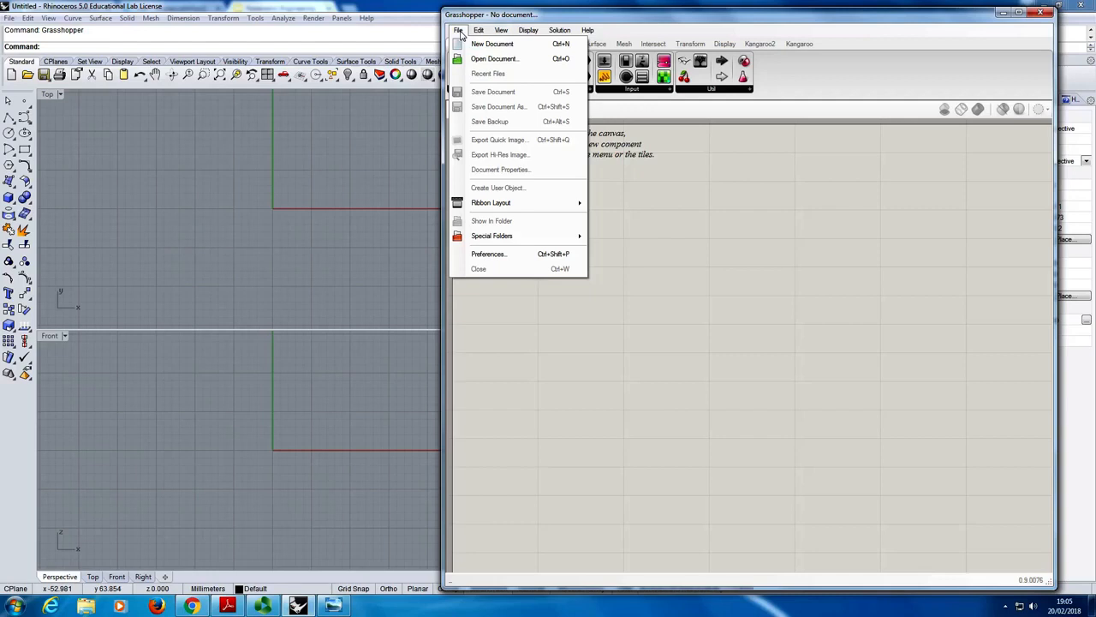
mouse_move(478, 33)
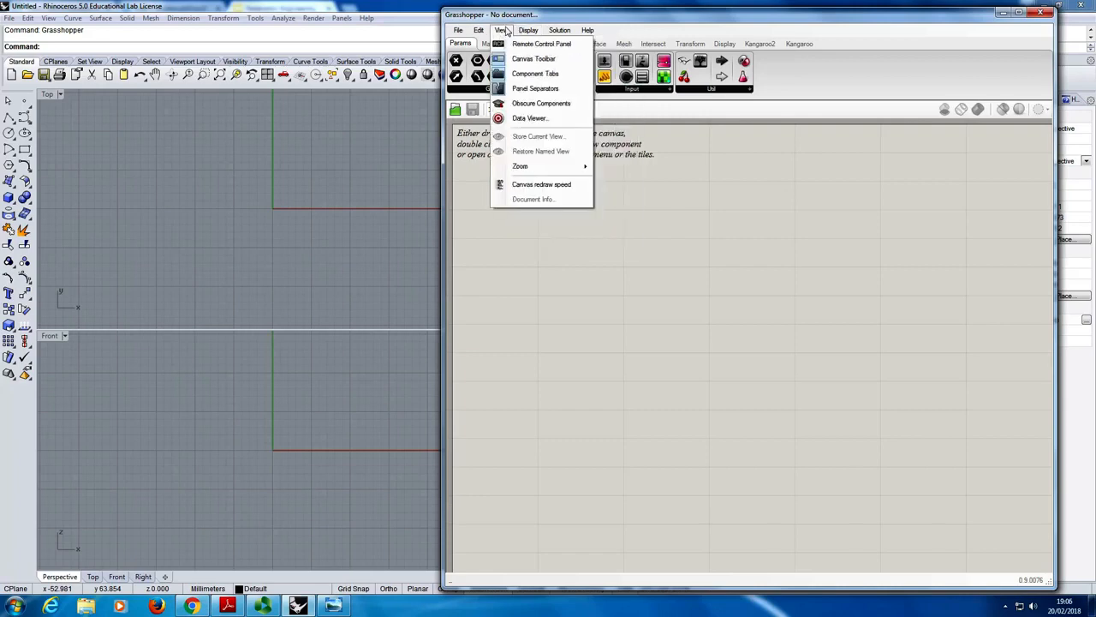
click(549, 106)
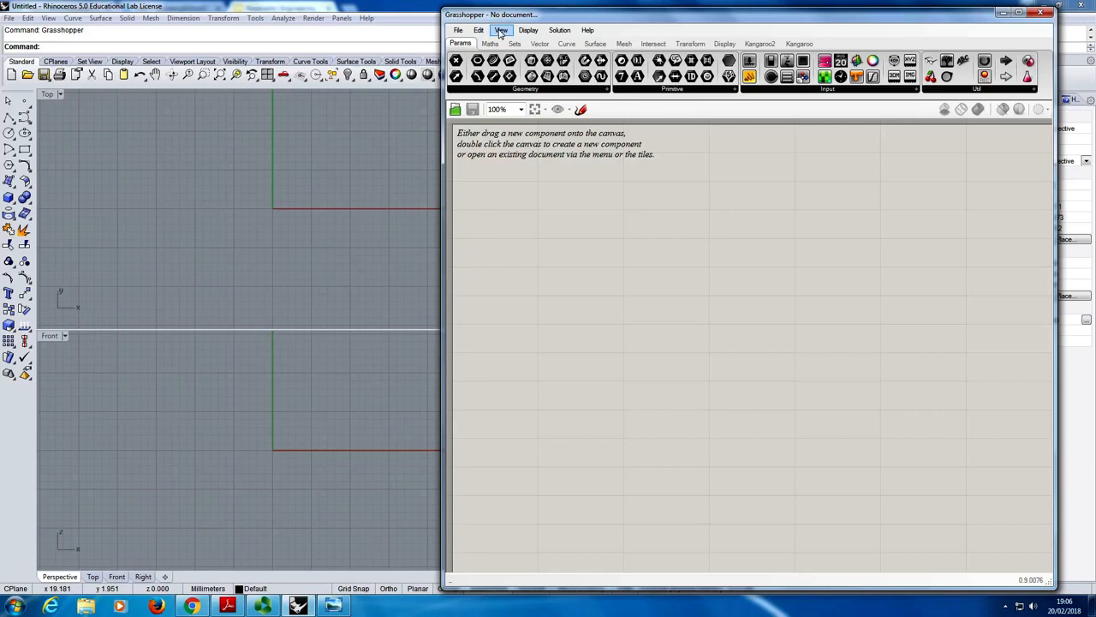
click(529, 32)
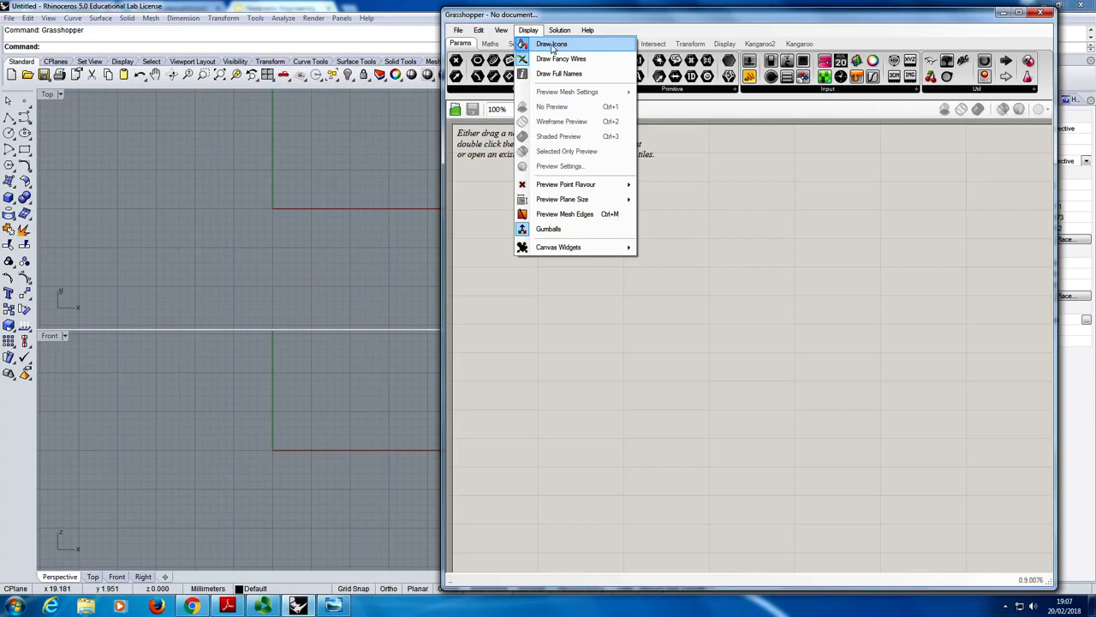
click(763, 122)
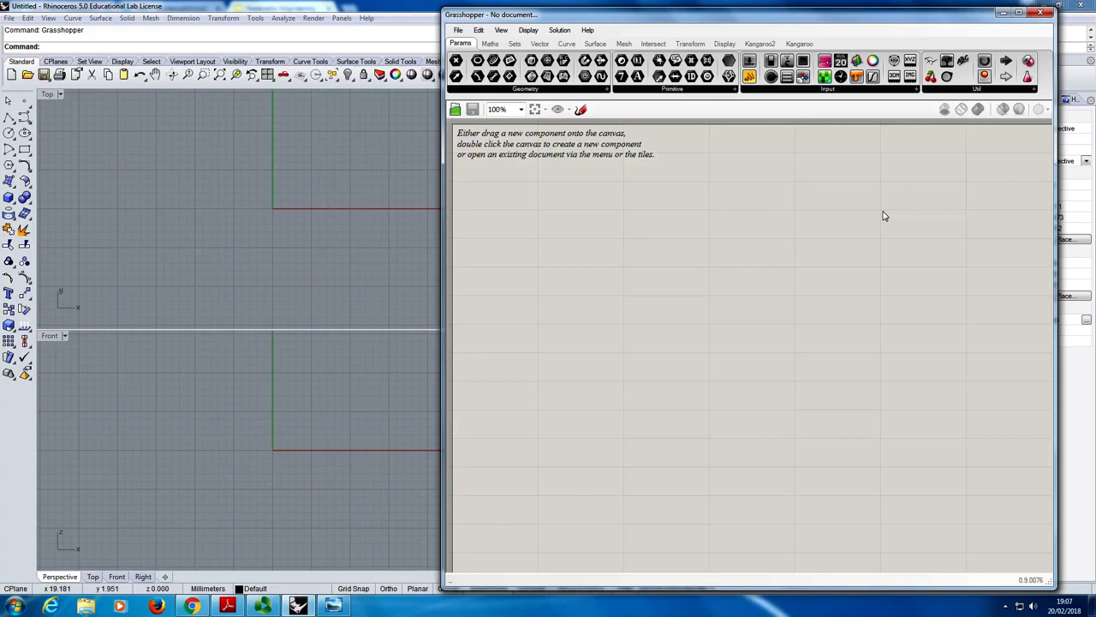
click(501, 30)
mouse_move(528, 30)
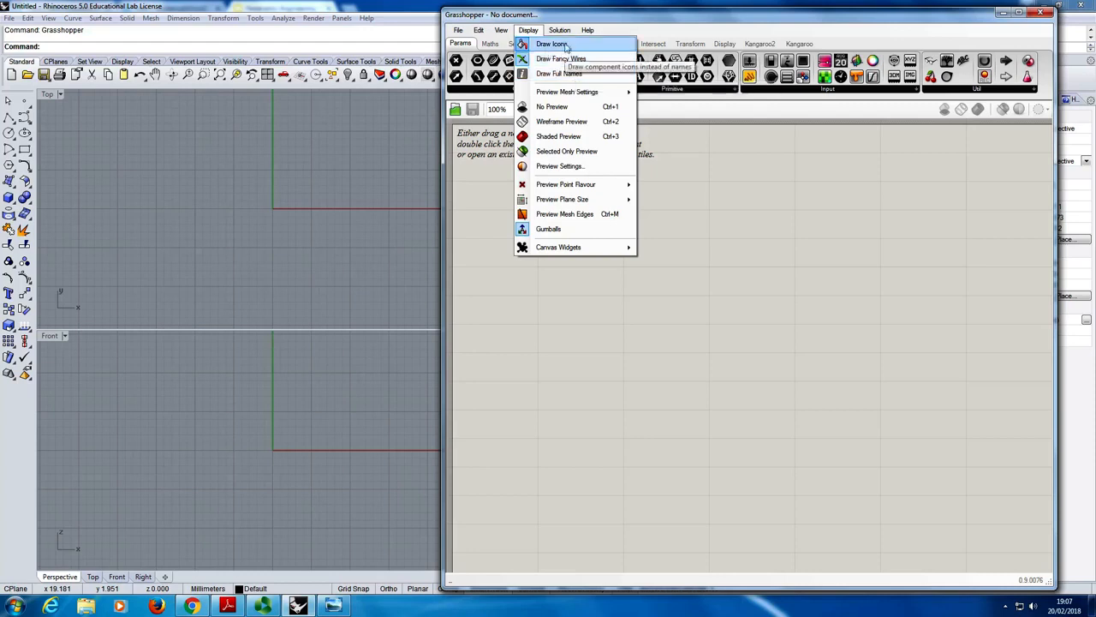
click(625, 24)
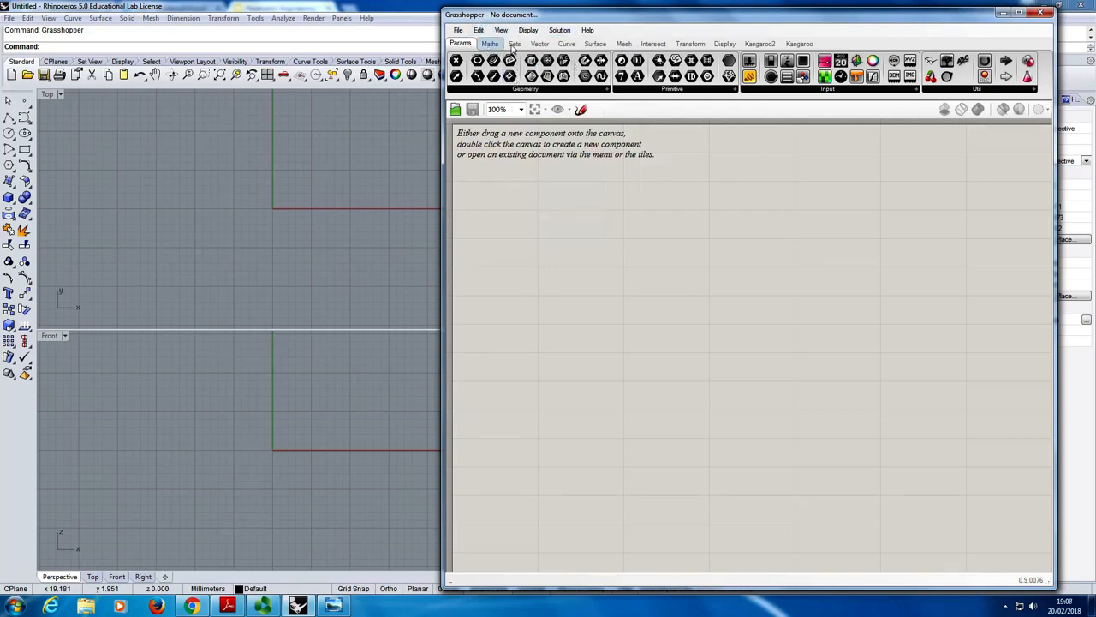
- Look through the Maths, Sets, Vector, Curve, Surface and Mesh component categories
mouse_move(486, 48)
click(490, 44)
click(515, 44)
click(540, 44)
click(567, 44)
click(595, 44)
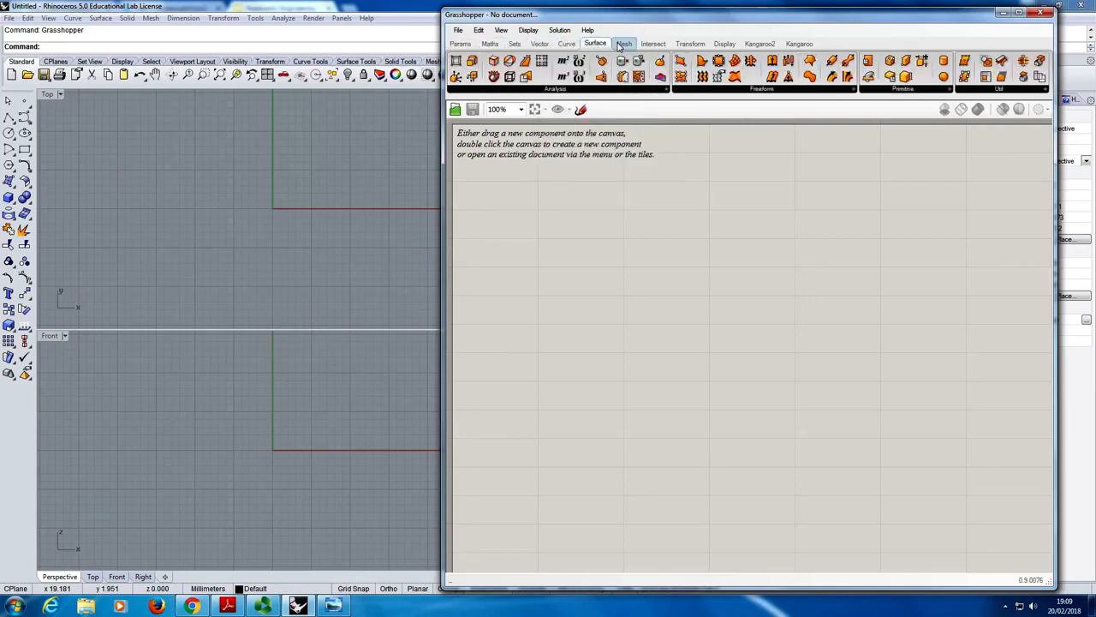
click(624, 44)
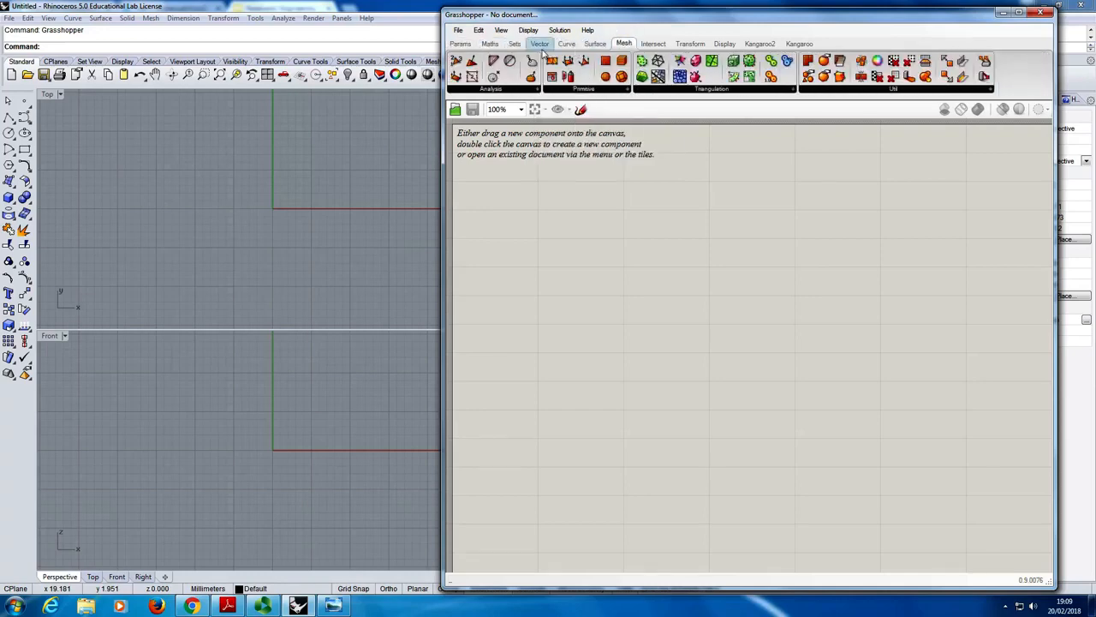
- Review the component categories again from Params through Surface, continuing with Intersect, Transform and Display
click(461, 44)
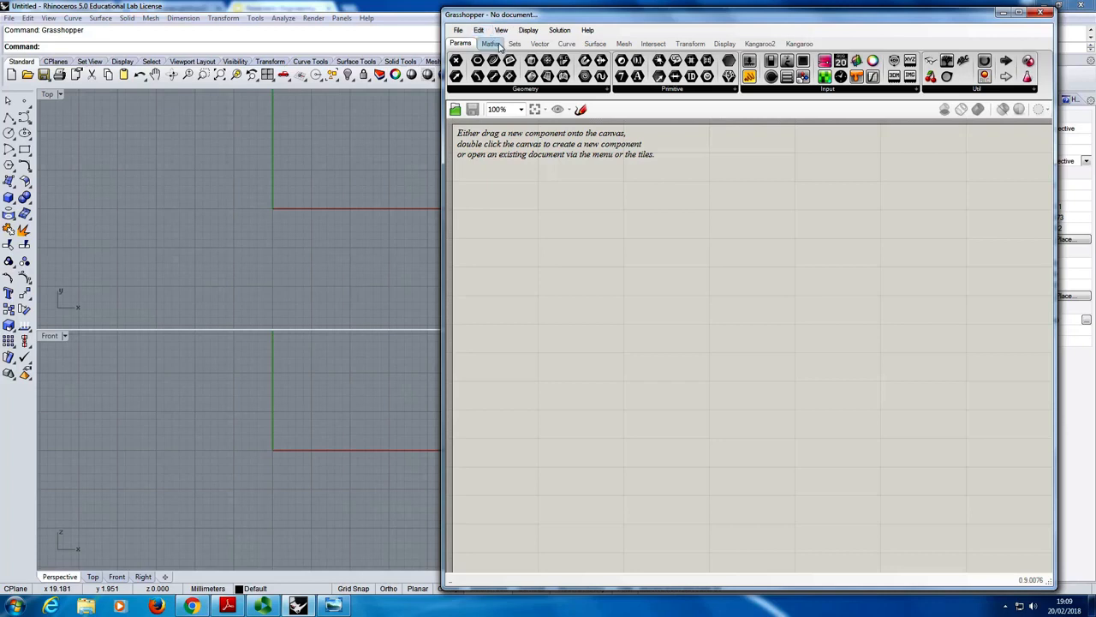
click(490, 44)
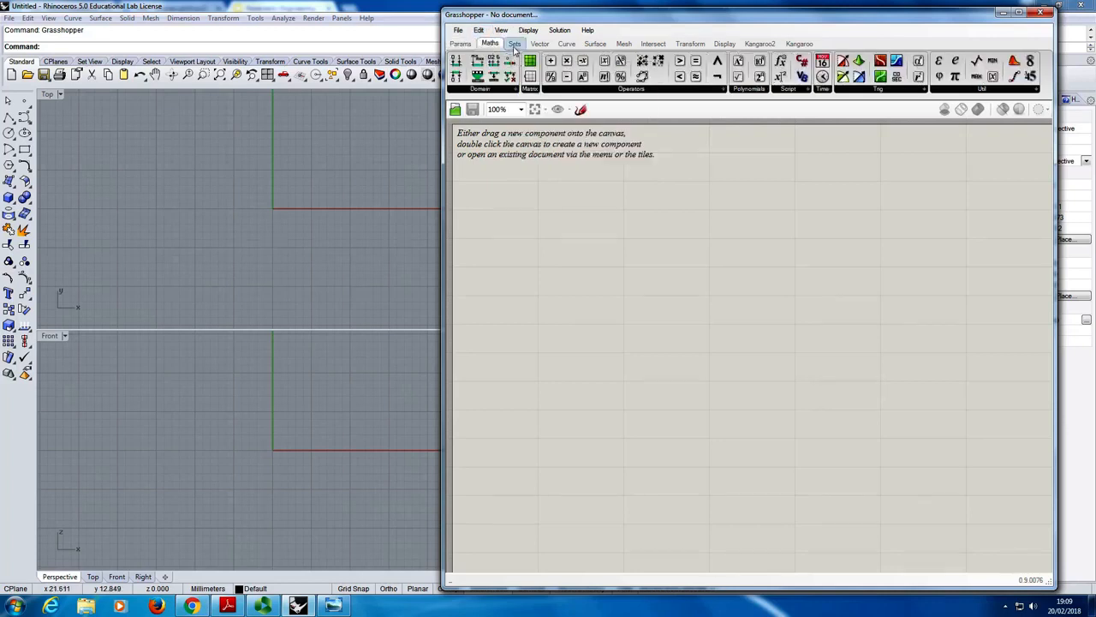
click(515, 43)
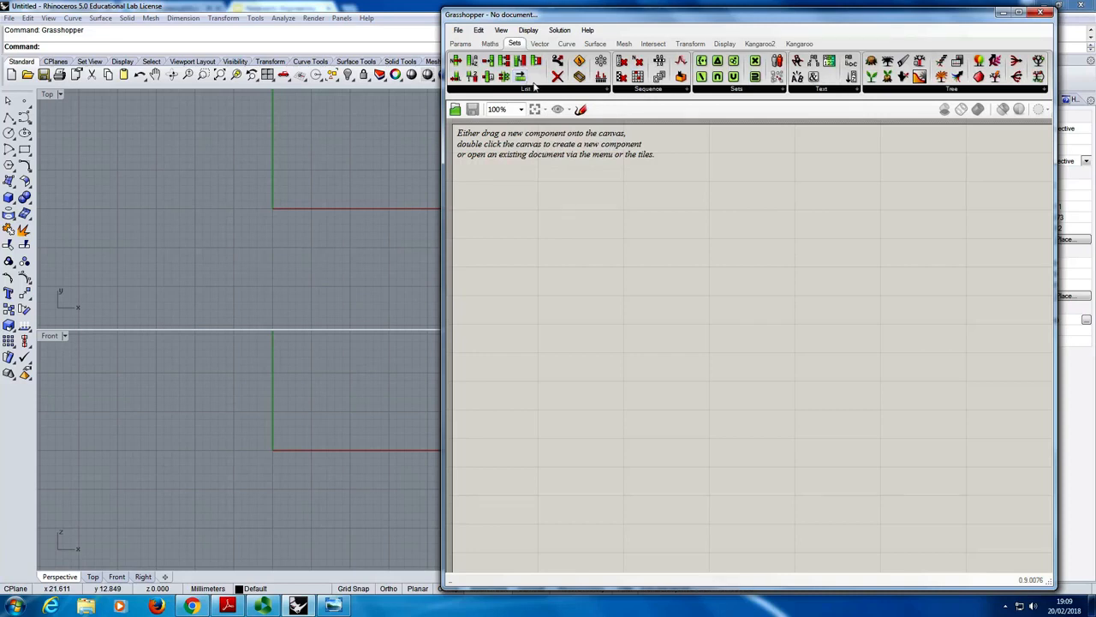
click(540, 44)
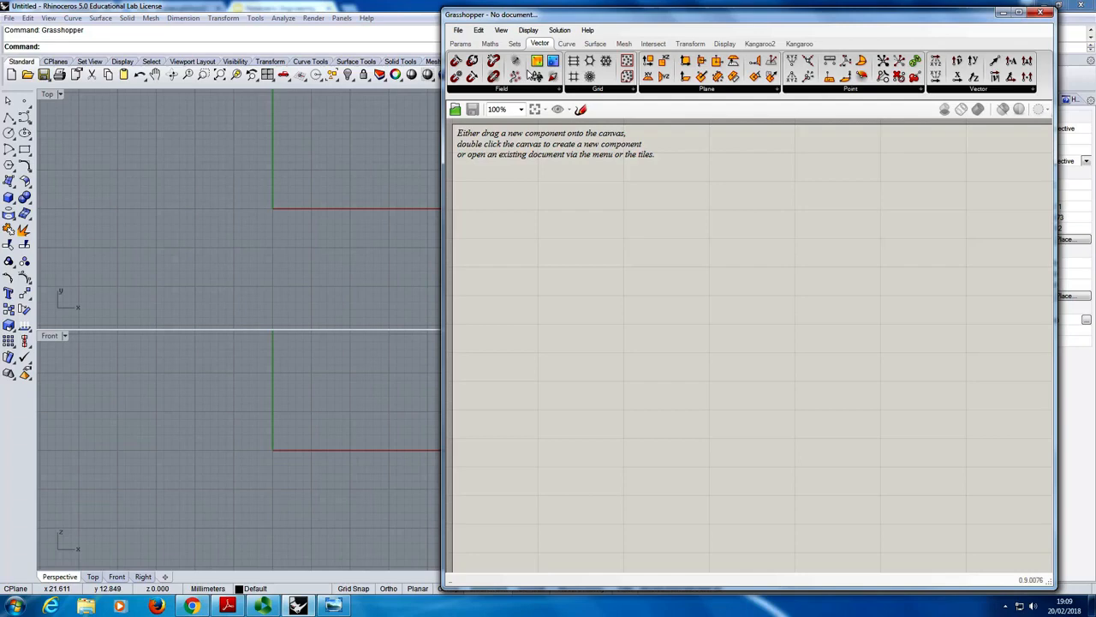
click(569, 43)
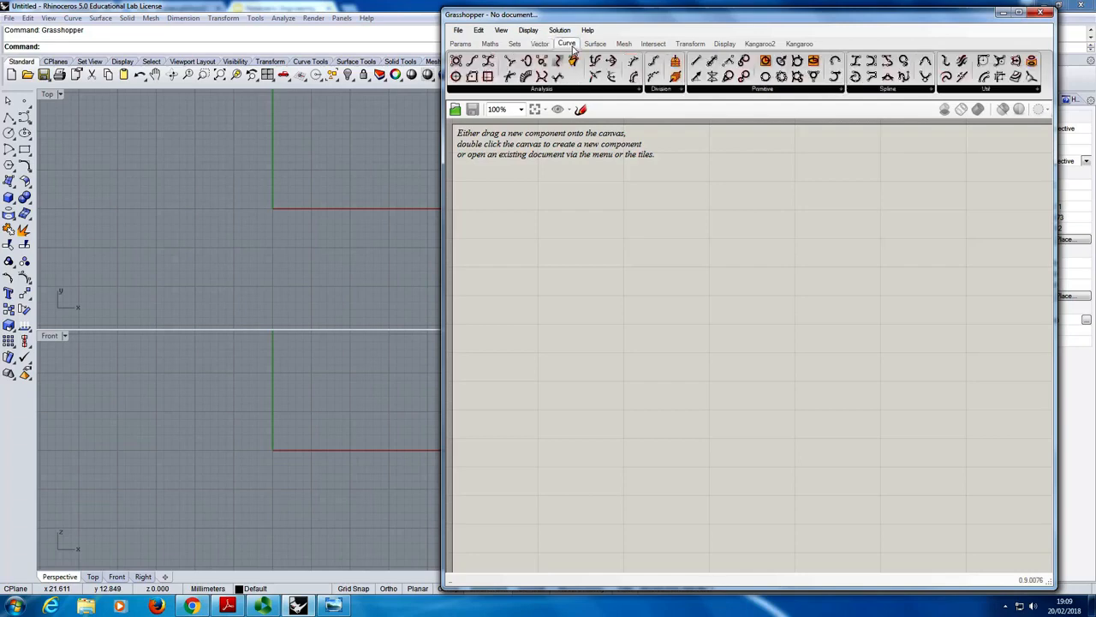
click(595, 50)
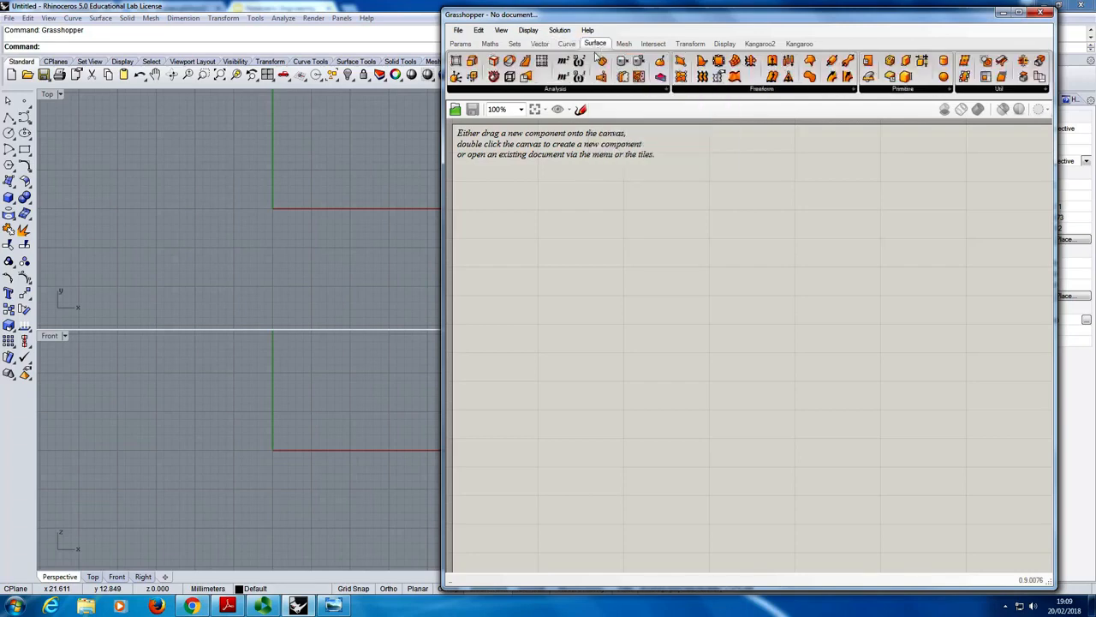
click(659, 45)
click(690, 44)
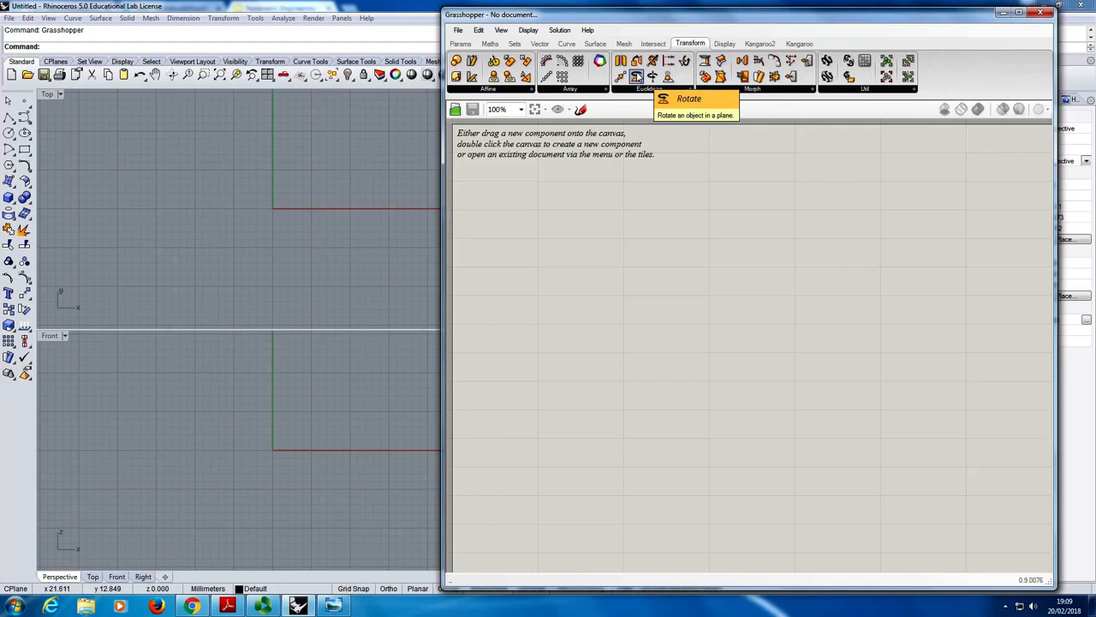
click(721, 45)
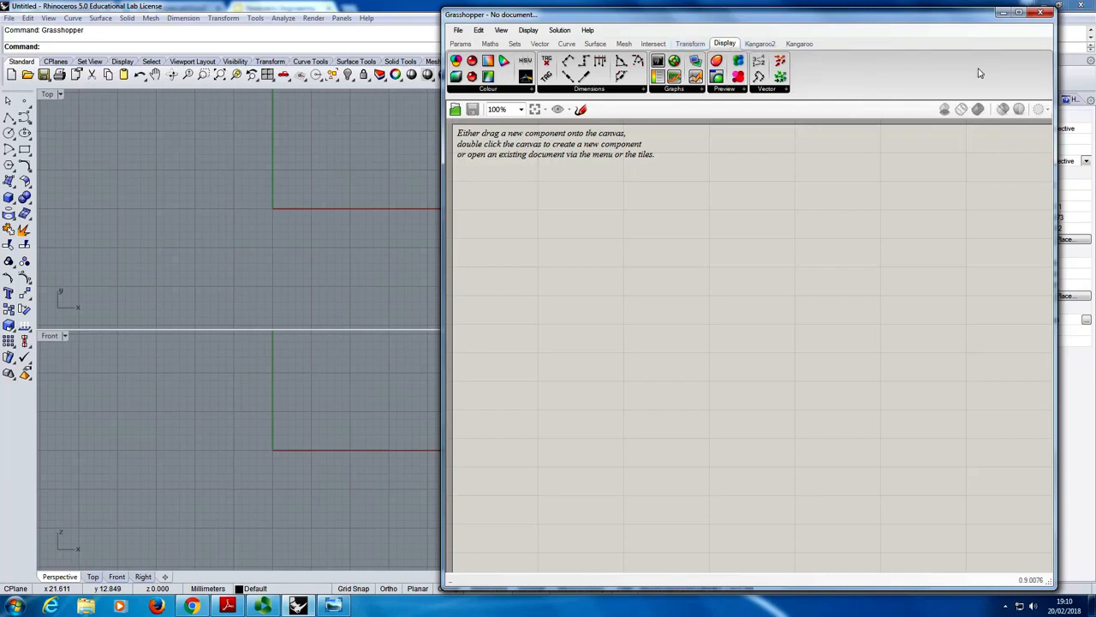
- Examine the full component lists of the Display category's Colour, Dimensions, Graphs, Preview and Vector groups
click(489, 90)
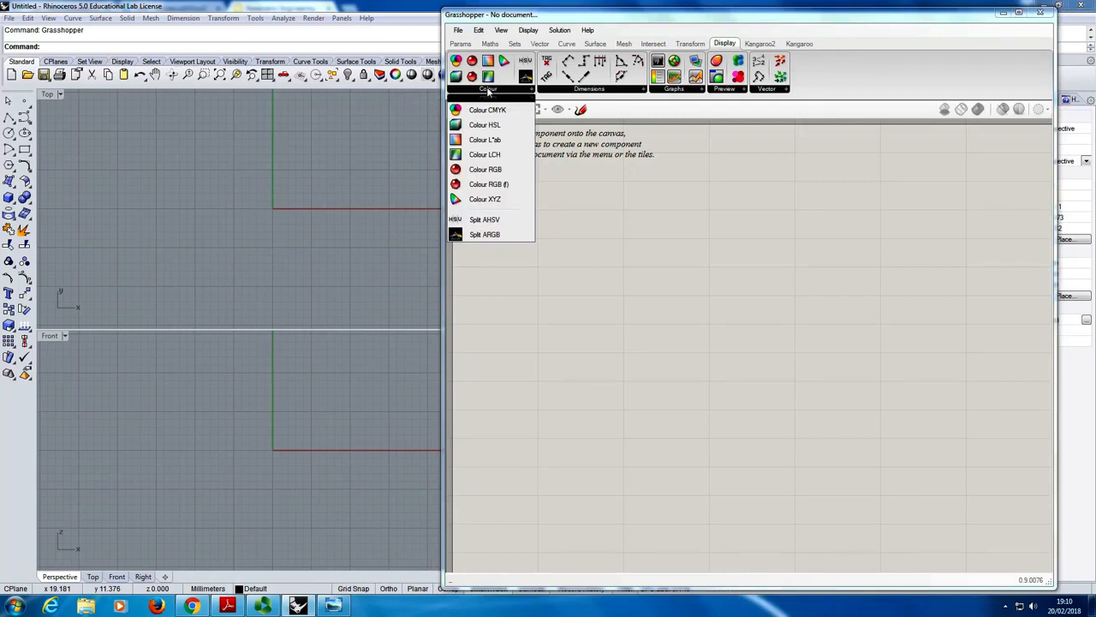
click(585, 91)
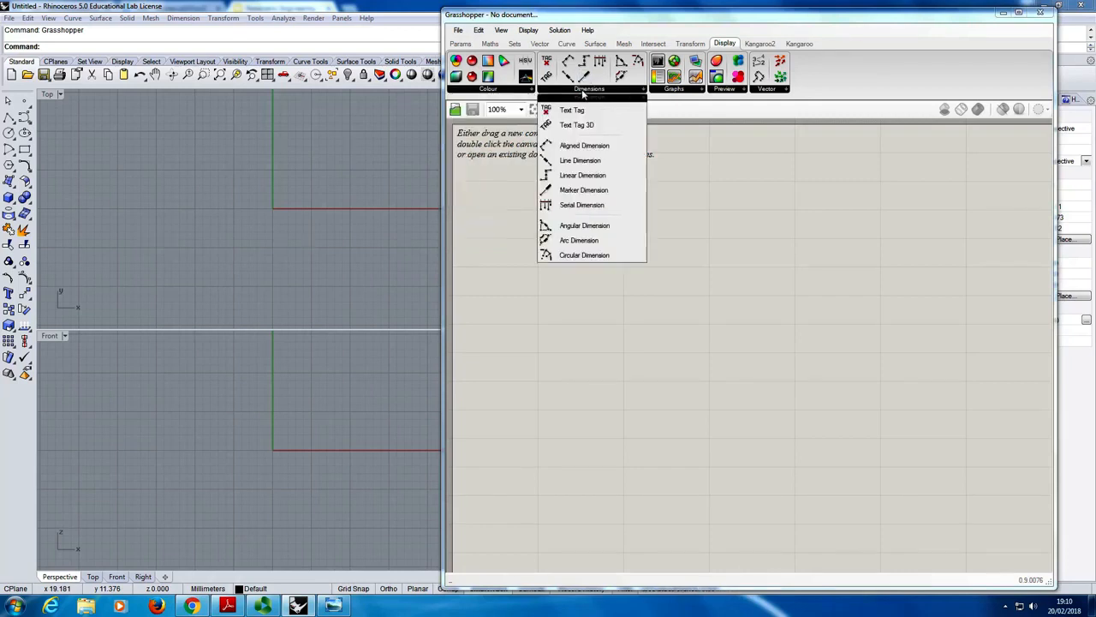
click(665, 92)
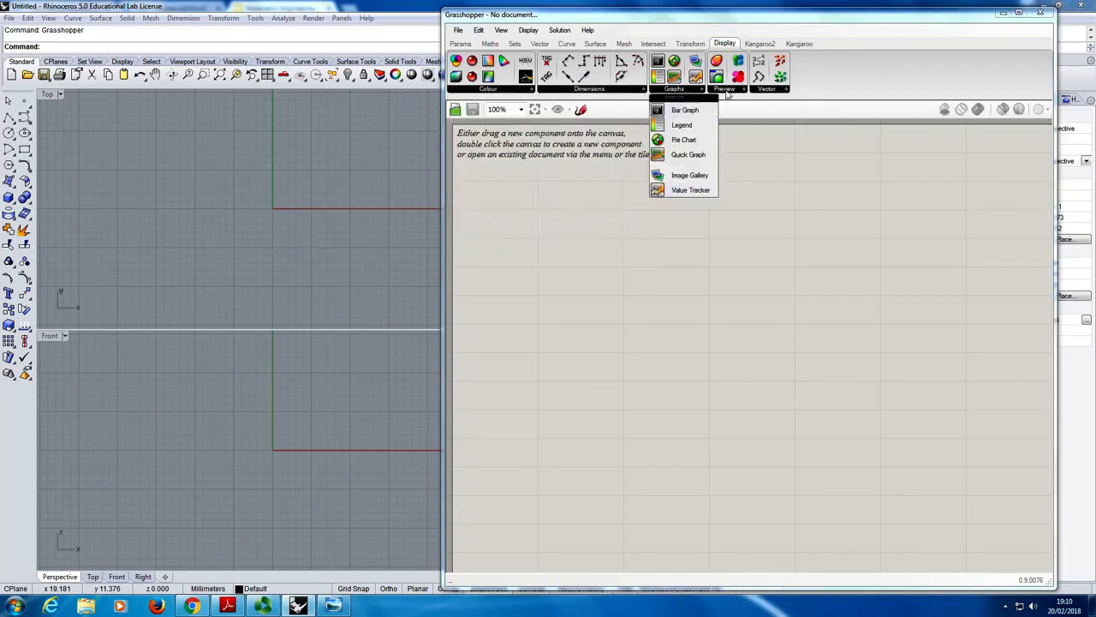
click(725, 91)
click(771, 91)
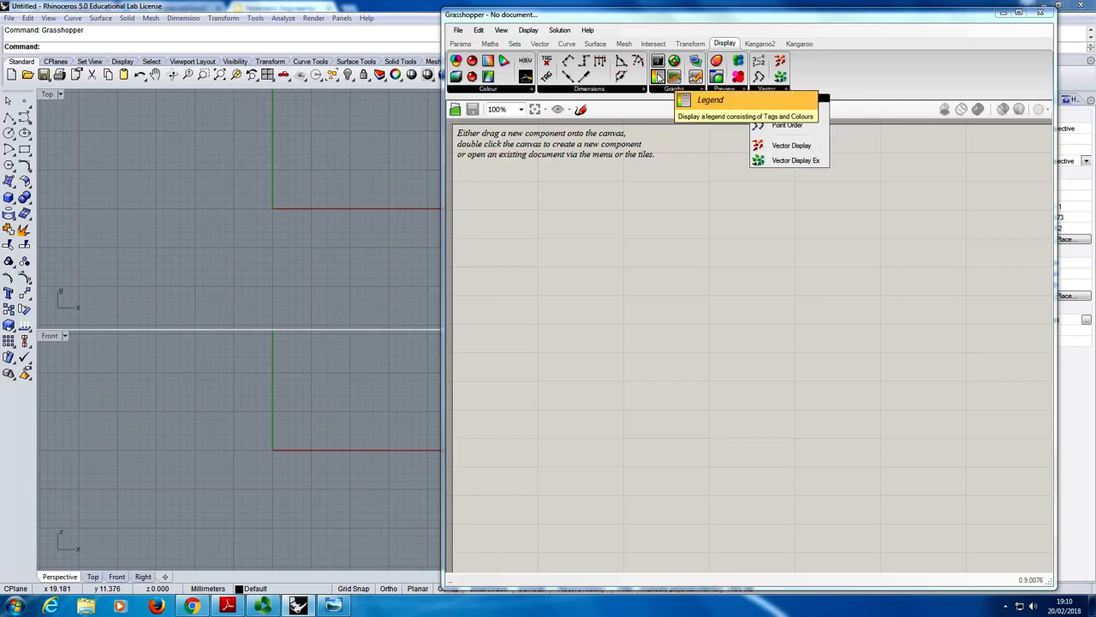
click(589, 89)
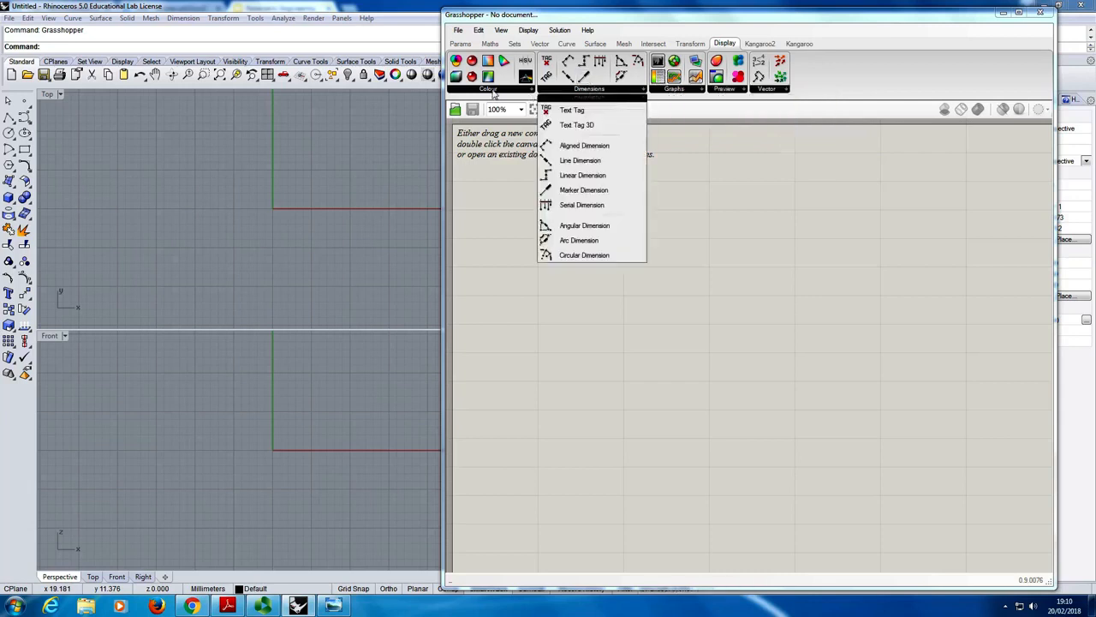
click(495, 89)
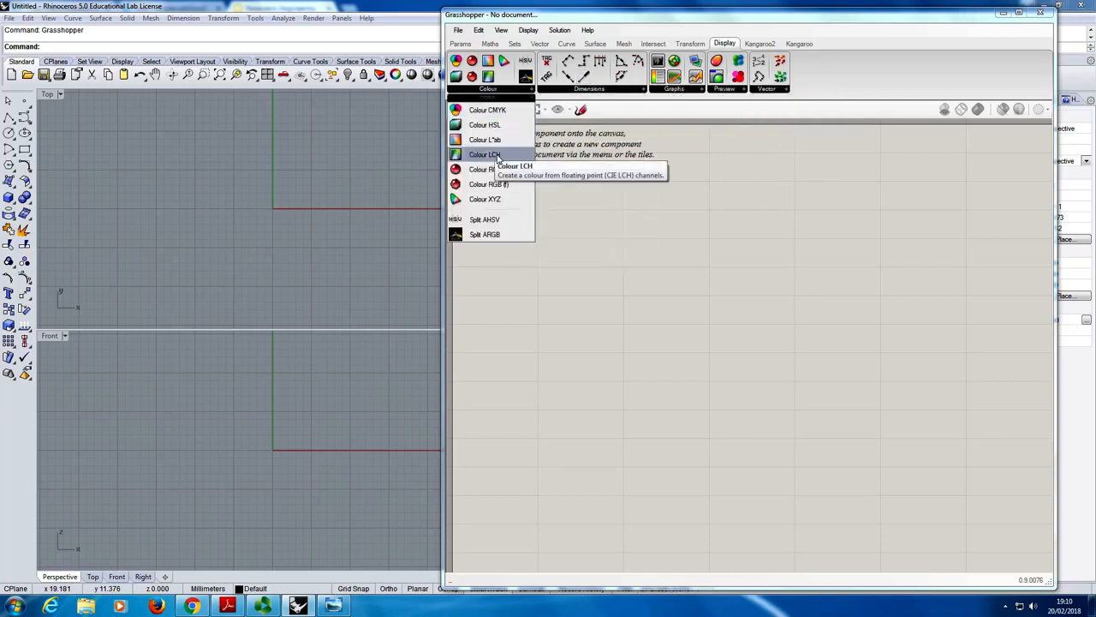
click(568, 91)
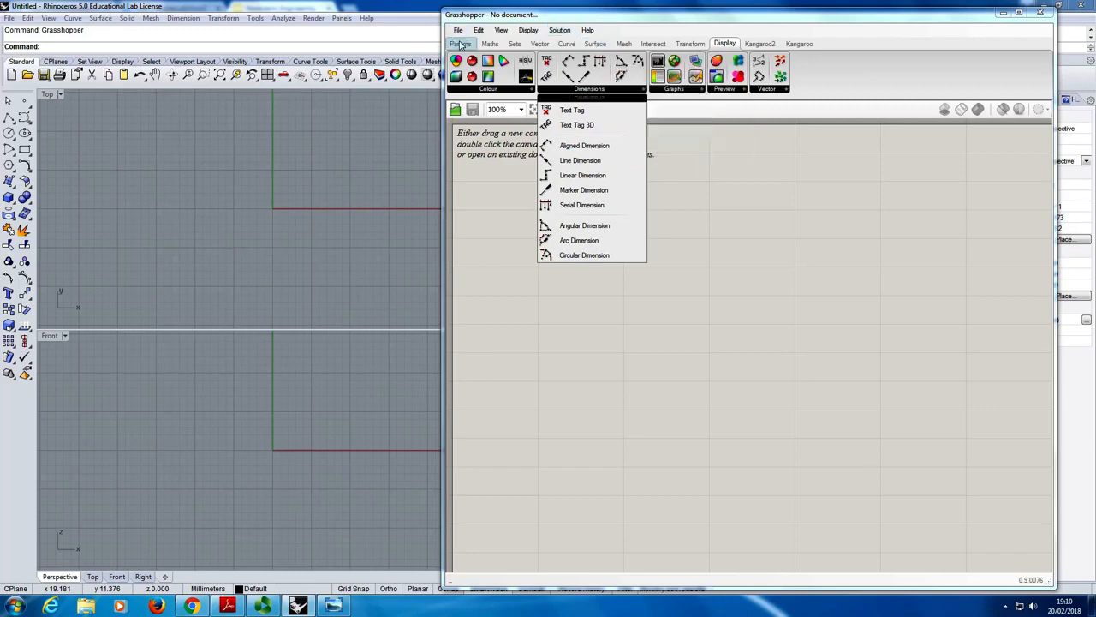
- Return to the Params components, list the Primitive parameters with the Grasshopper window narrowed, and widen the window again
click(461, 44)
drag(446, 122, 868, 147)
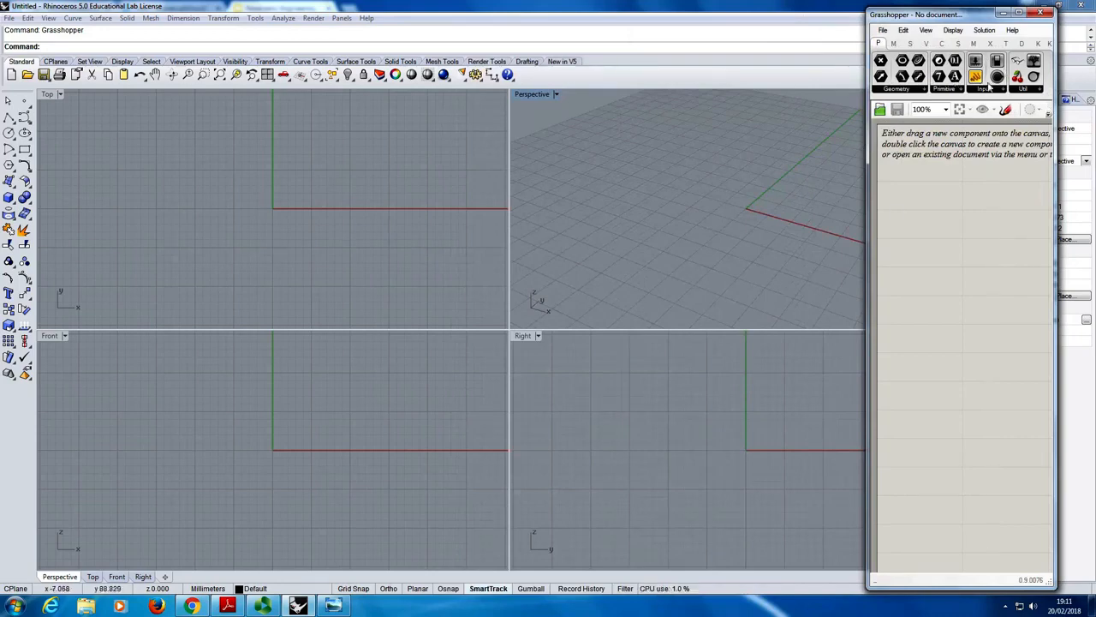
click(943, 89)
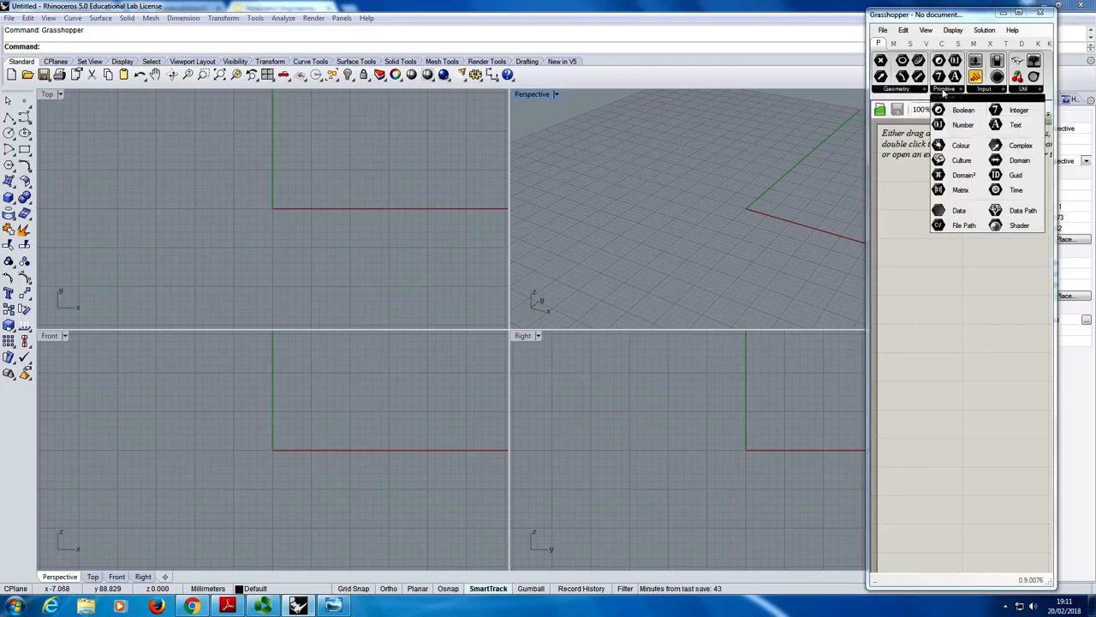
drag(868, 153, 464, 153)
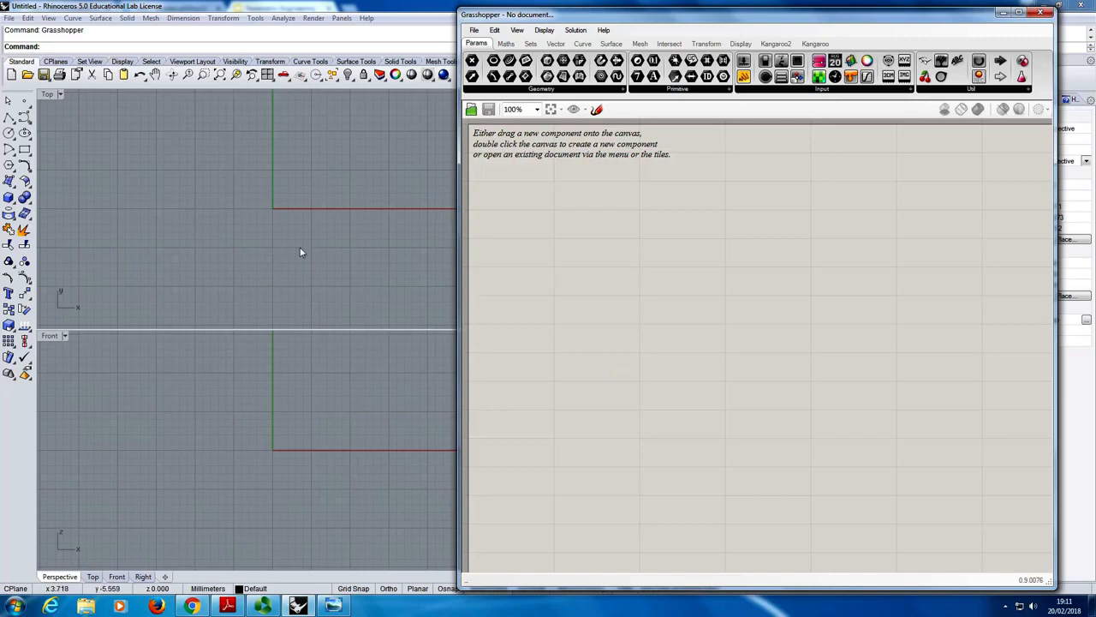
- Place two points in the Top viewport on either side of the Y axis, and move both closer to the X axis
click(175, 172)
text(Point)
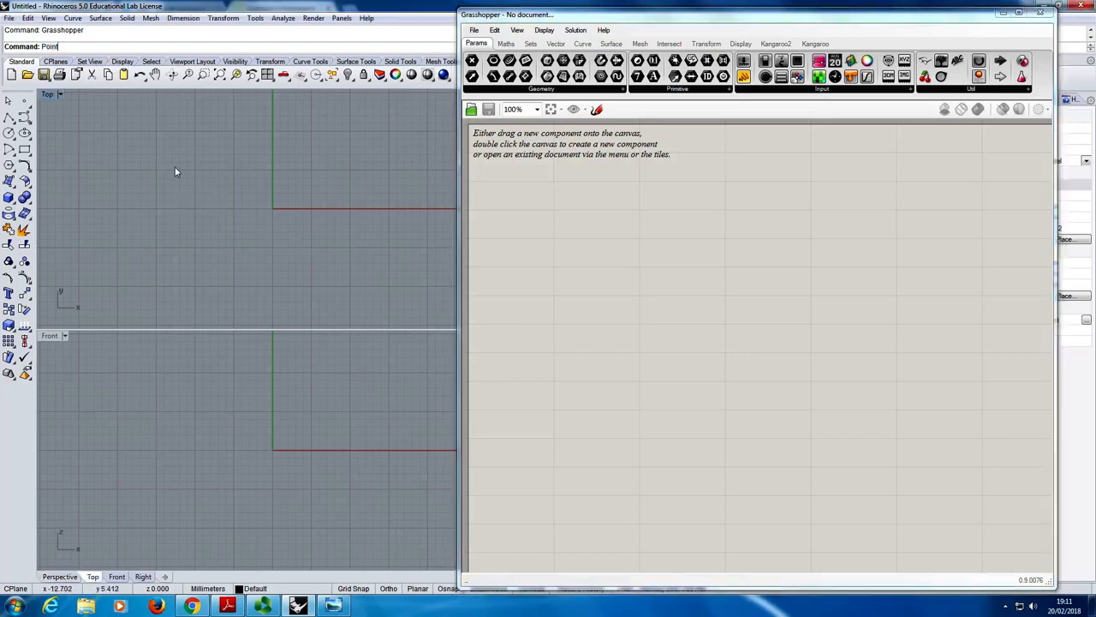
key(Return)
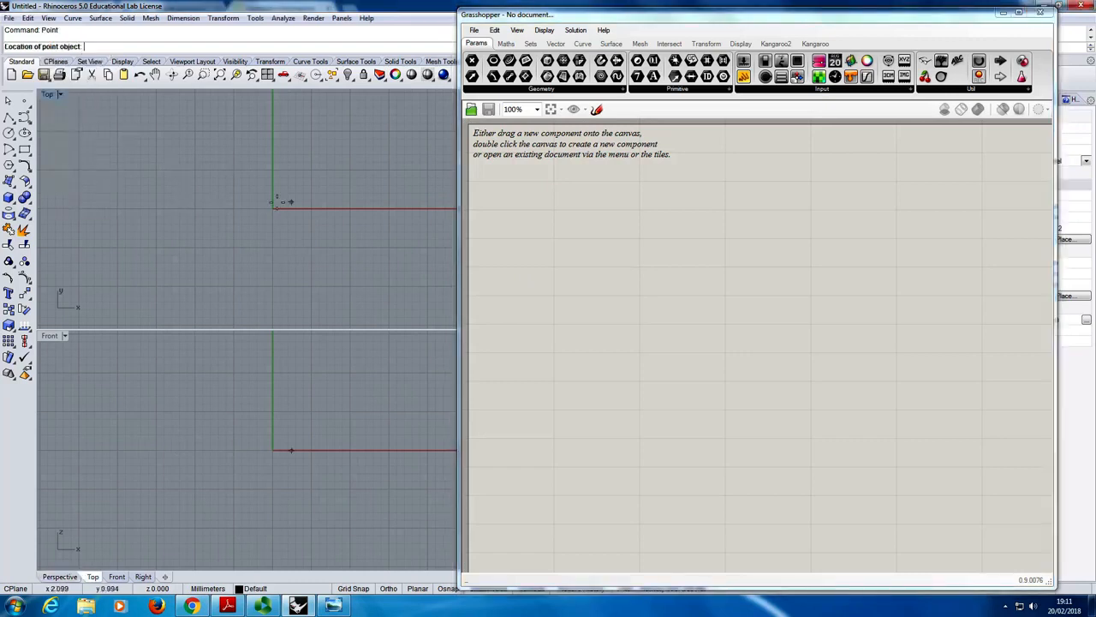
click(219, 155)
click(325, 161)
key(Return)
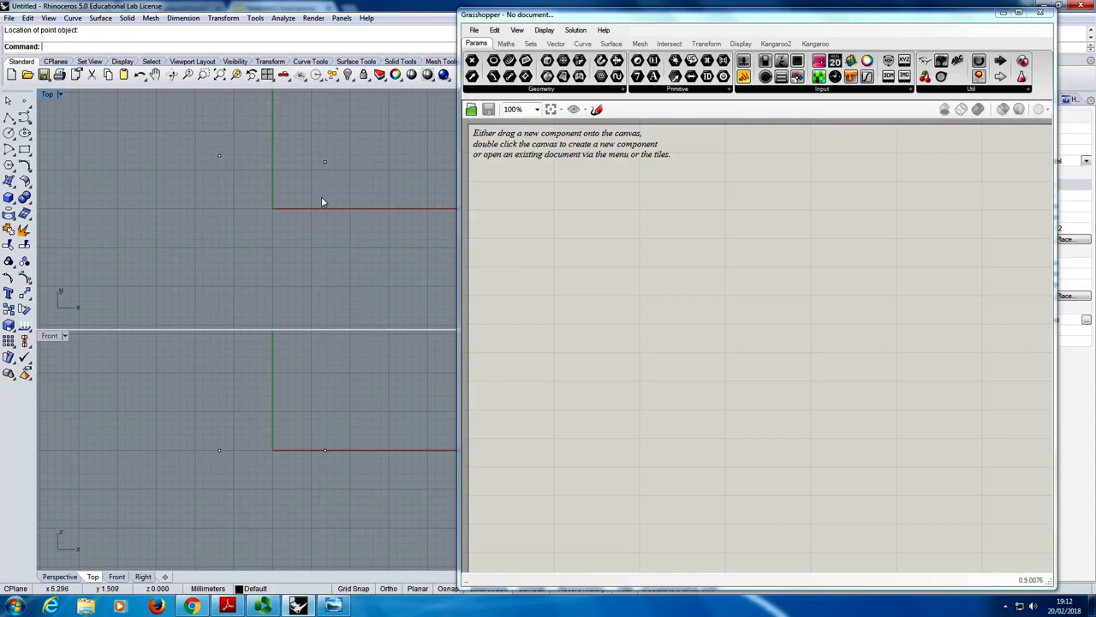
key(Escape)
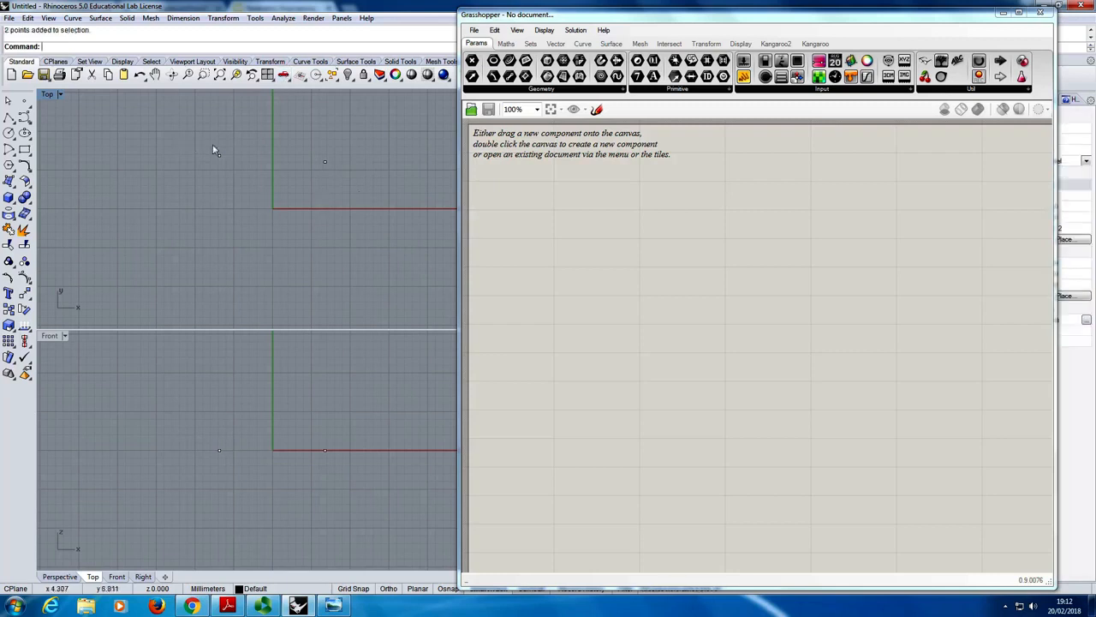
drag(182, 135, 385, 191)
drag(324, 165, 334, 246)
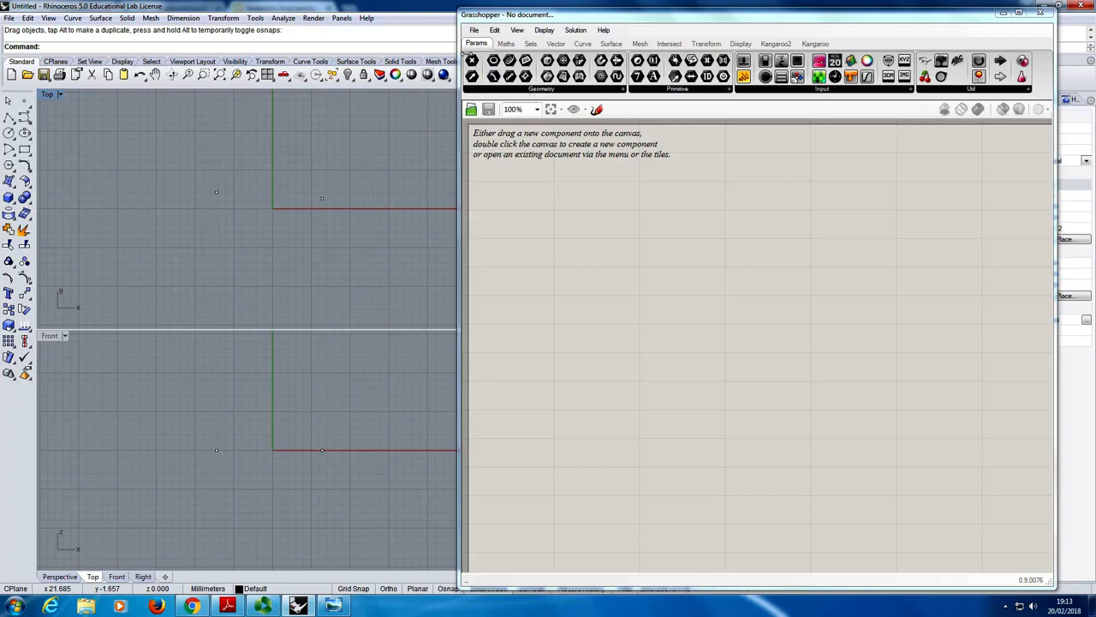
- Add a Point parameter to the Grasshopper canvas and set it to reference the Rhino point on the negative X side
drag(472, 60, 603, 229)
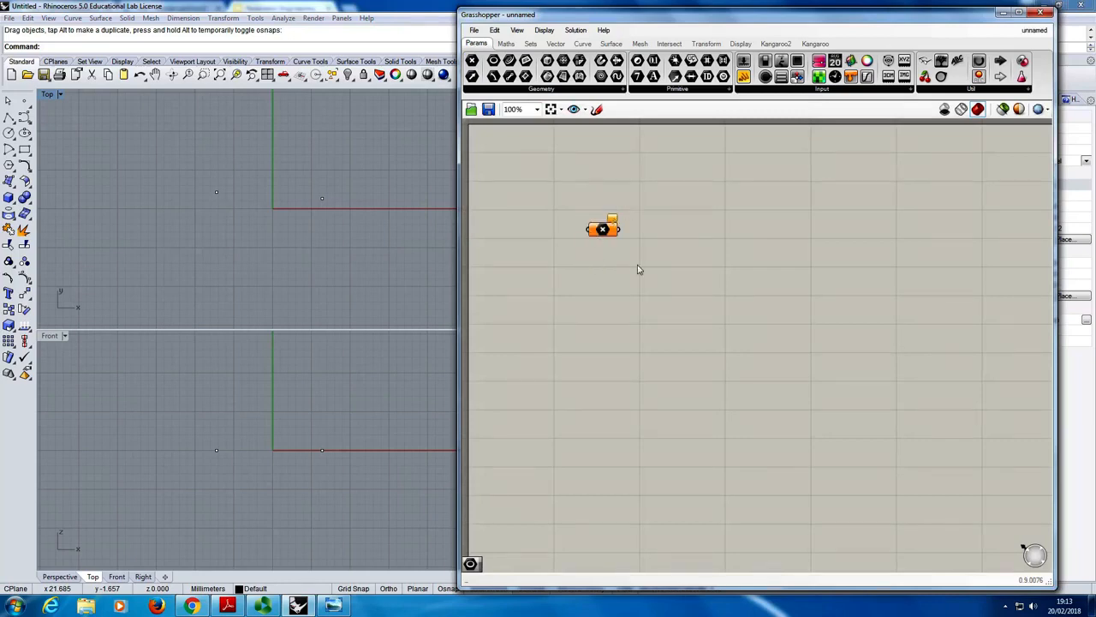
mouse_move(600, 236)
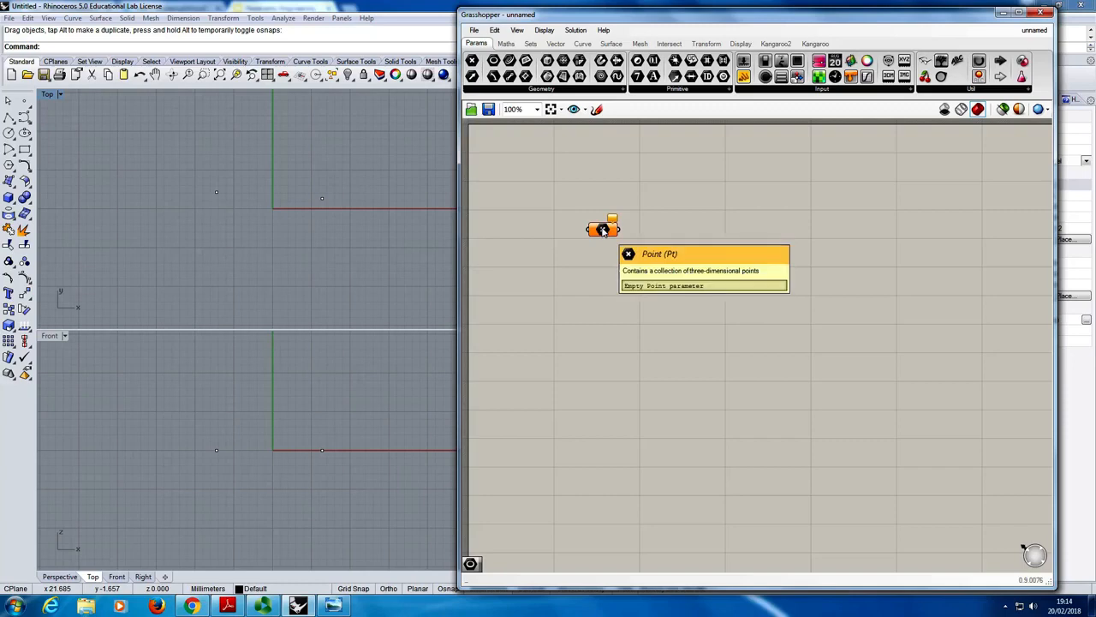
right_click(603, 231)
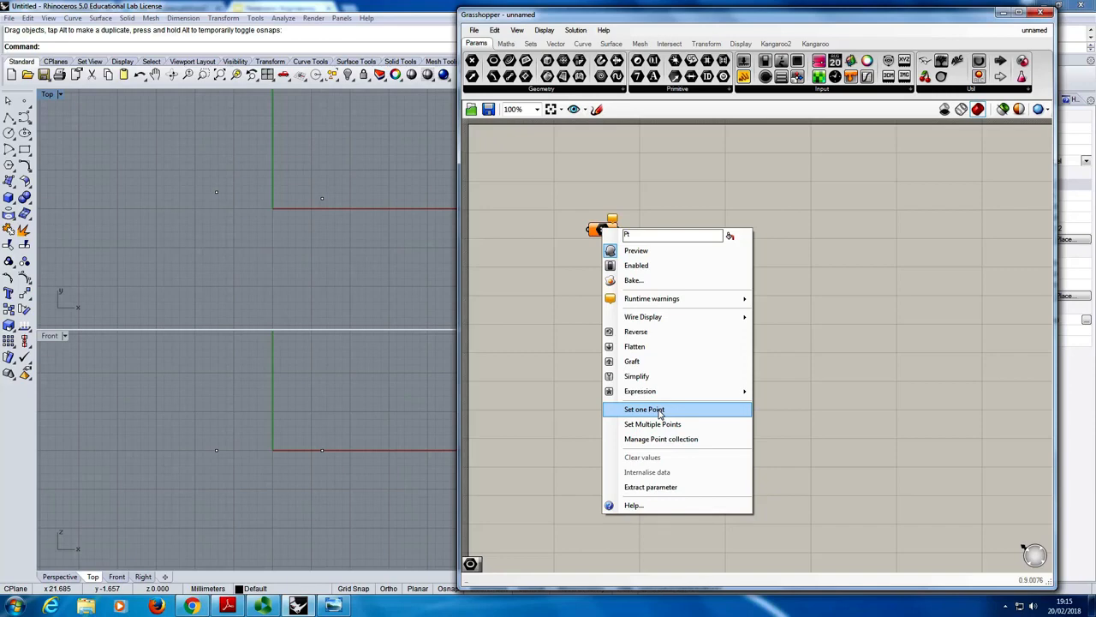
click(660, 410)
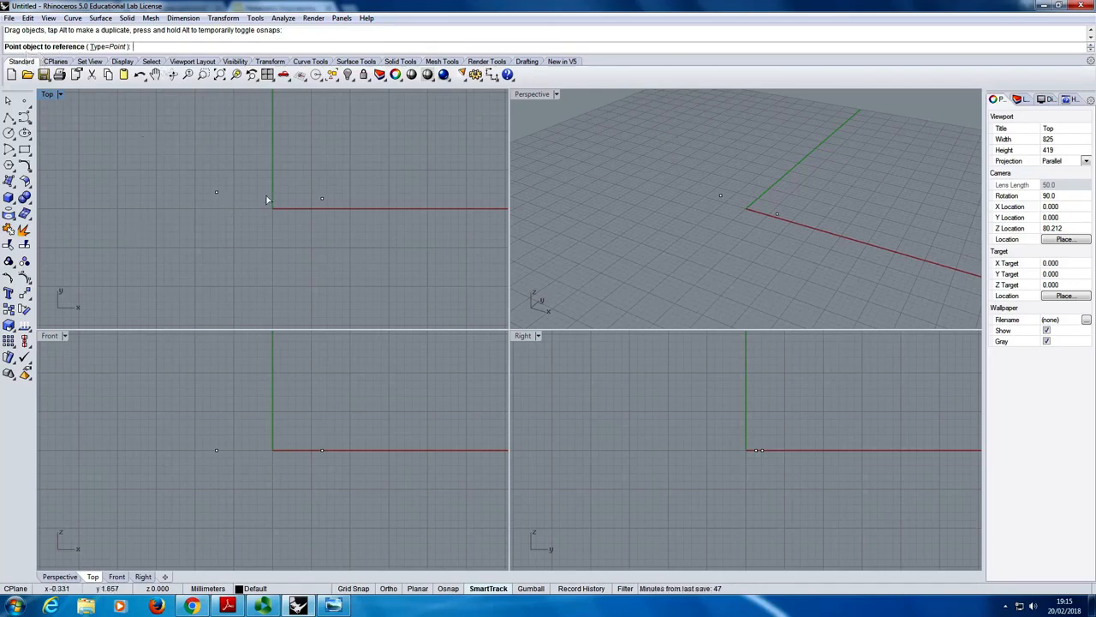
click(216, 193)
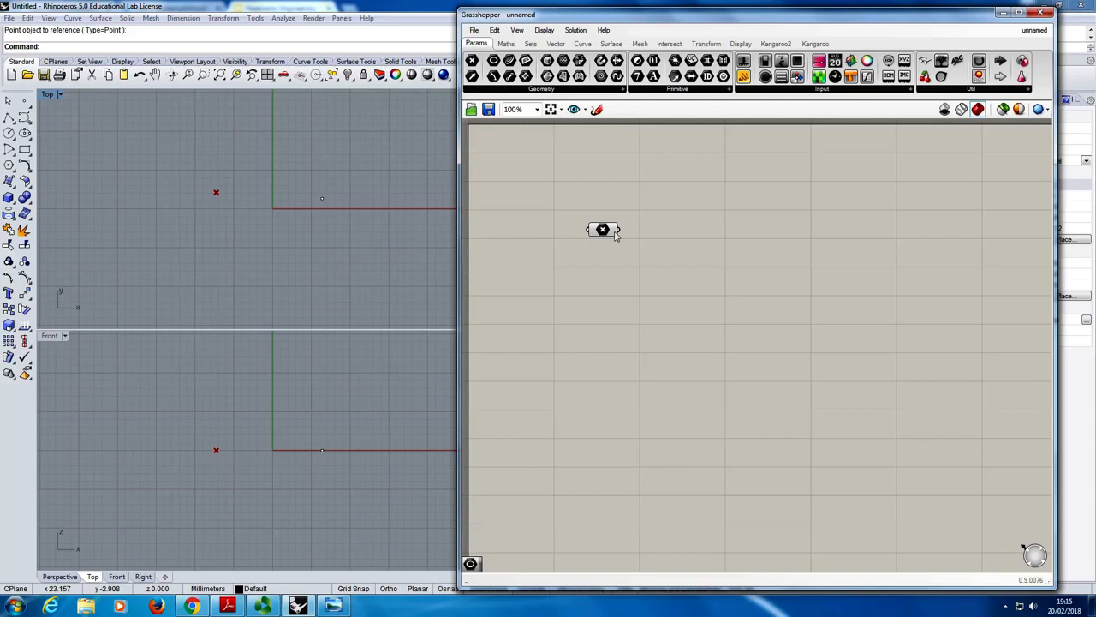
mouse_move(605, 231)
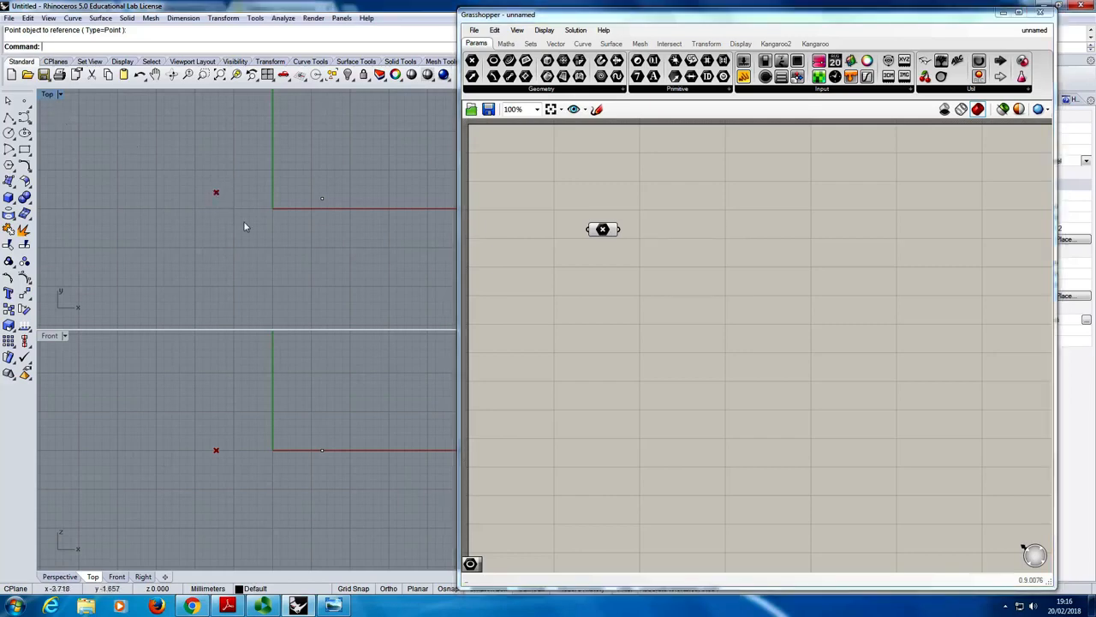
- With the Top viewport maximised, add a second Point parameter below the first and reference the point on the positive X side
double_click(47, 96)
mouse_move(347, 276)
right_down()
mouse_move(248, 283)
mouse_move(181, 317)
right_up()
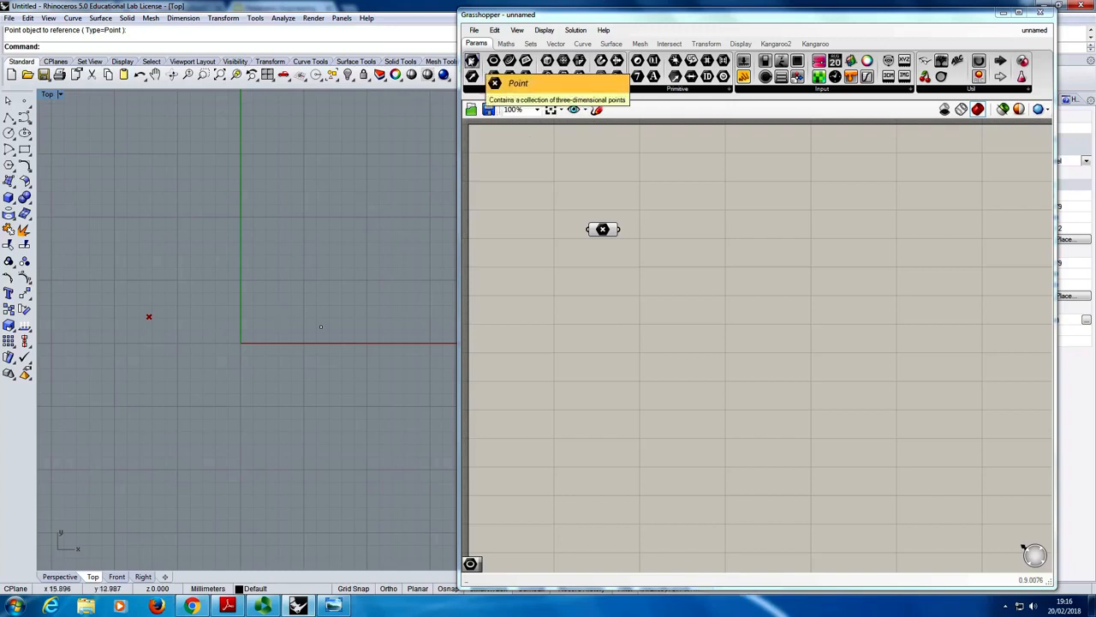
drag(472, 60, 612, 299)
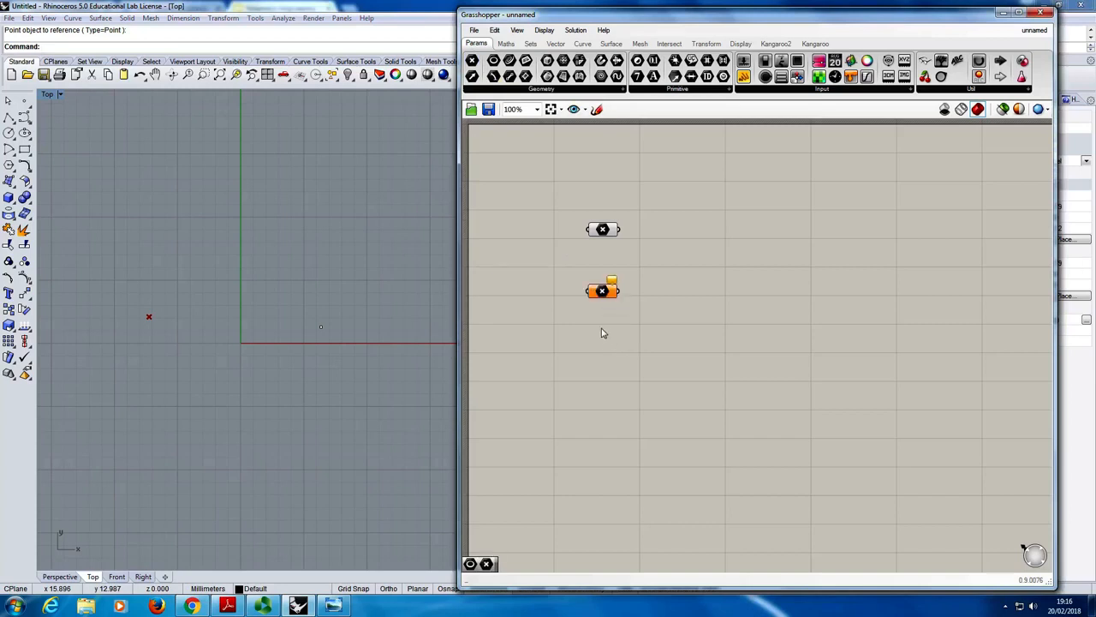
right_click(606, 294)
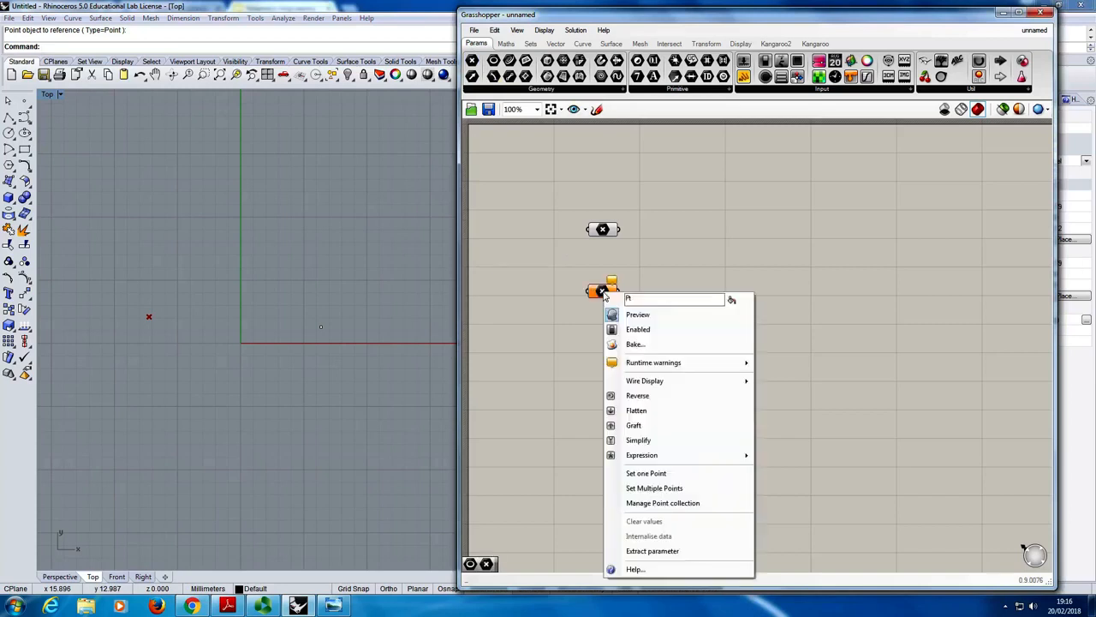
click(672, 473)
click(322, 328)
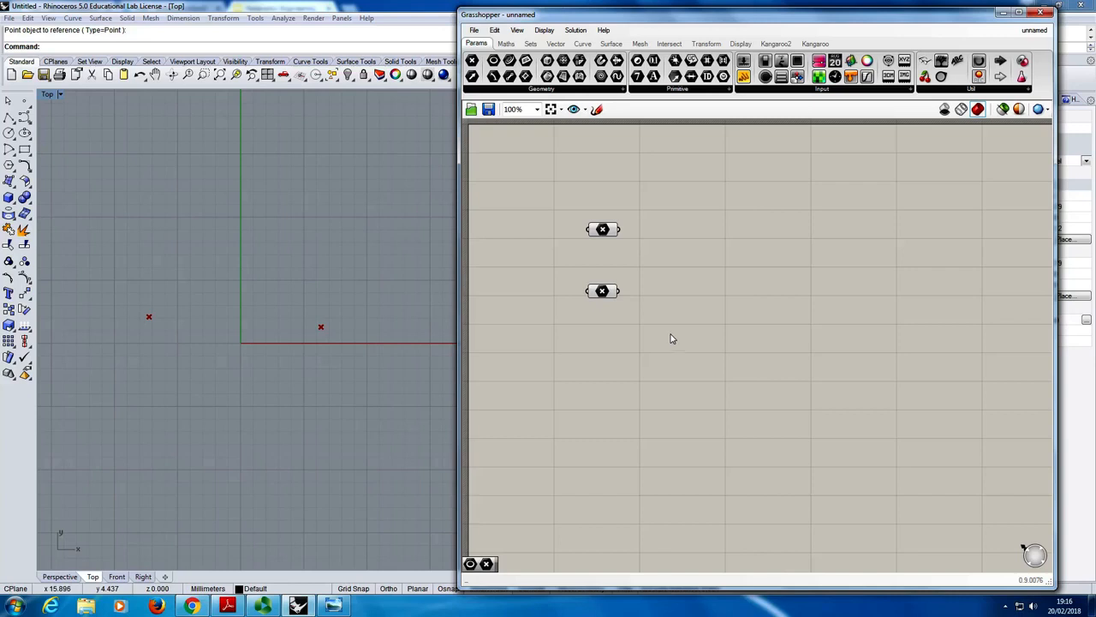
- Select the two Point parameters alternately to identify which Rhino point each one references
click(603, 230)
click(604, 292)
click(604, 230)
click(603, 291)
click(603, 230)
click(604, 293)
click(606, 233)
click(602, 291)
click(698, 280)
- Add a Line component from the Curve category's Primitive group beside the two Point parameters
click(582, 46)
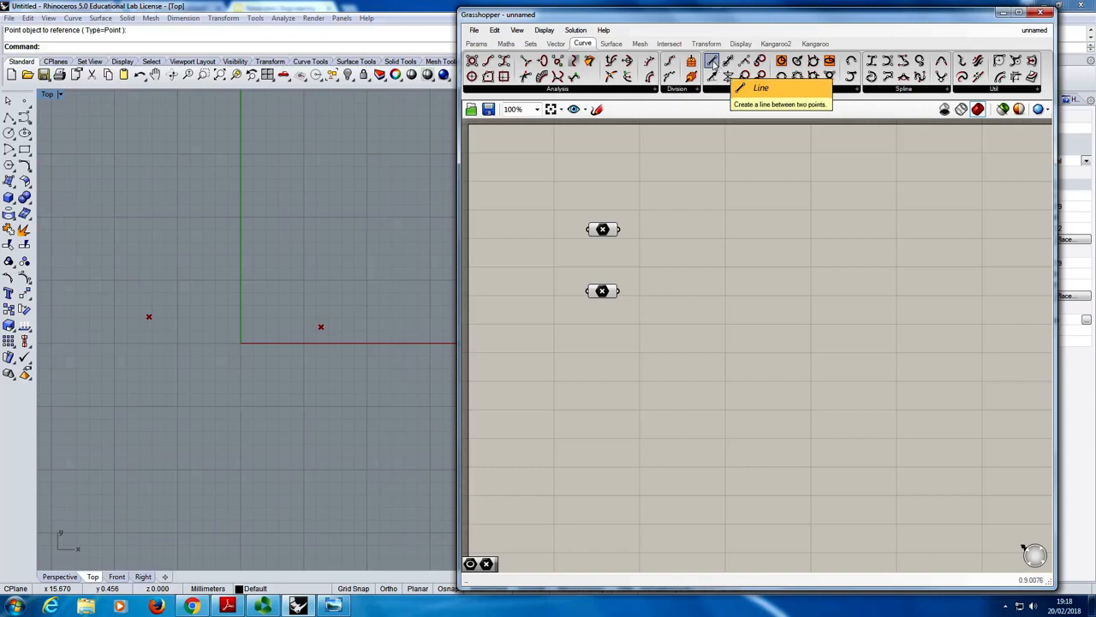
drag(714, 65, 721, 255)
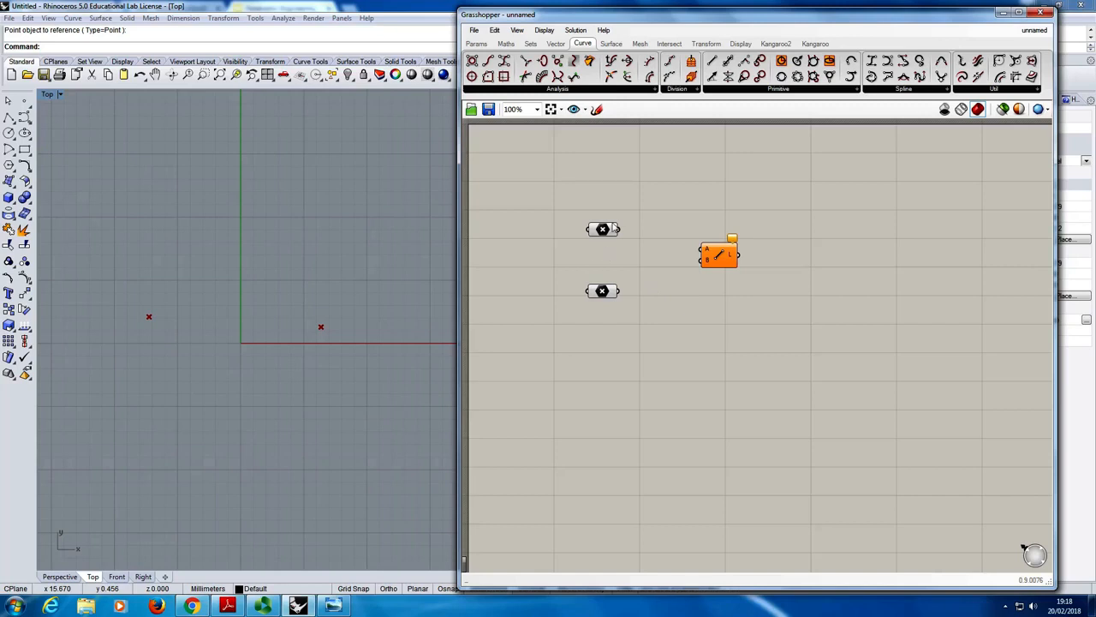
mouse_move(610, 239)
mouse_move(723, 261)
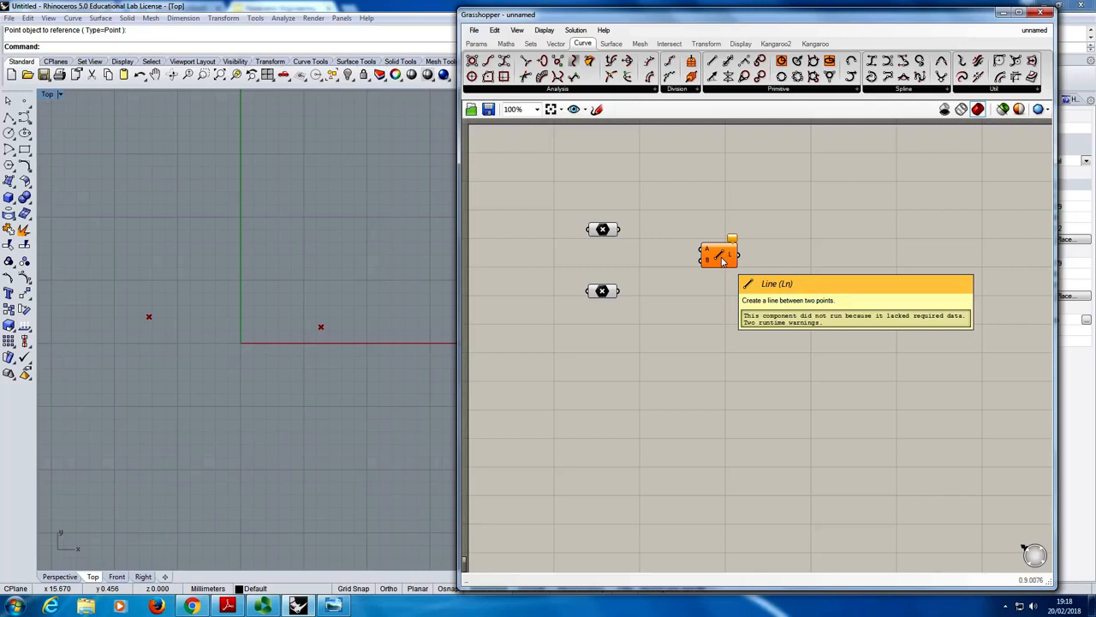
- Examine the Line component's A and B inputs and L output close up, along with the two Point parameters
scroll(721, 257, up, 5)
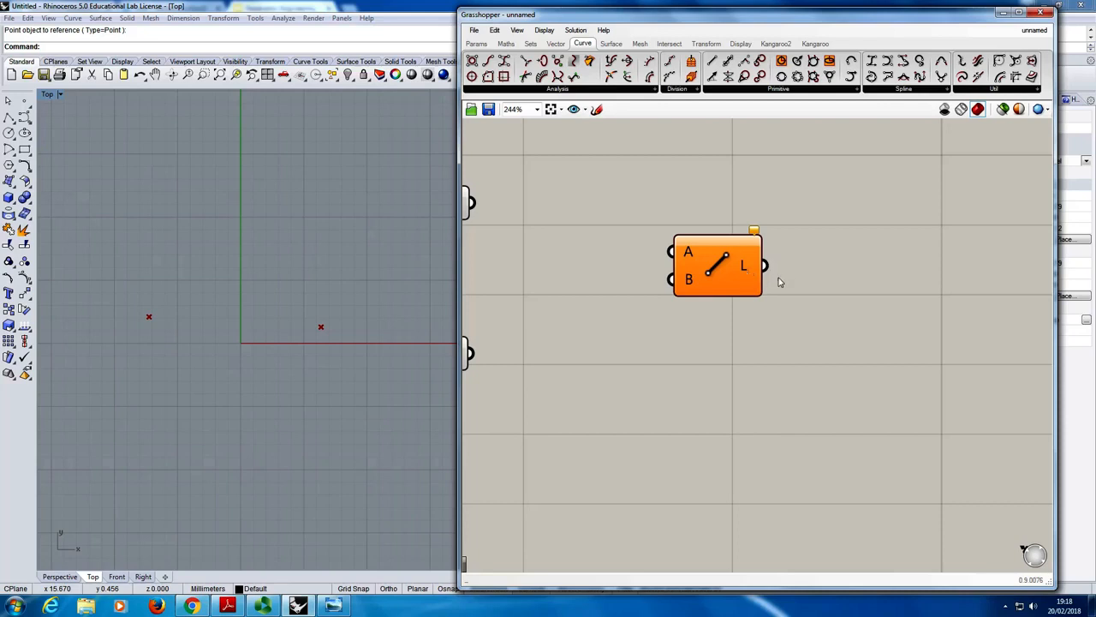
mouse_move(763, 292)
mouse_move(690, 253)
right_drag(677, 339, 721, 323)
scroll(796, 306, up, 2)
scroll(656, 269, down, 3)
scroll(702, 304, up, 1)
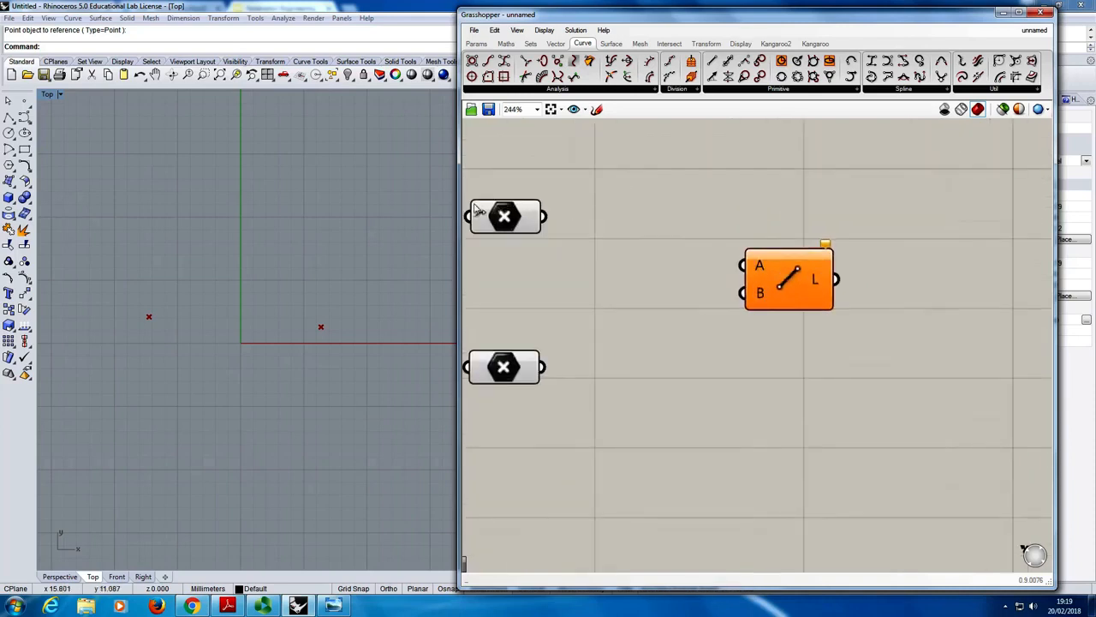
click(516, 220)
click(514, 383)
click(513, 224)
click(516, 396)
- Connect the upper Point parameter to the Line component's A input and the lower Point parameter to its B input
drag(552, 221, 761, 265)
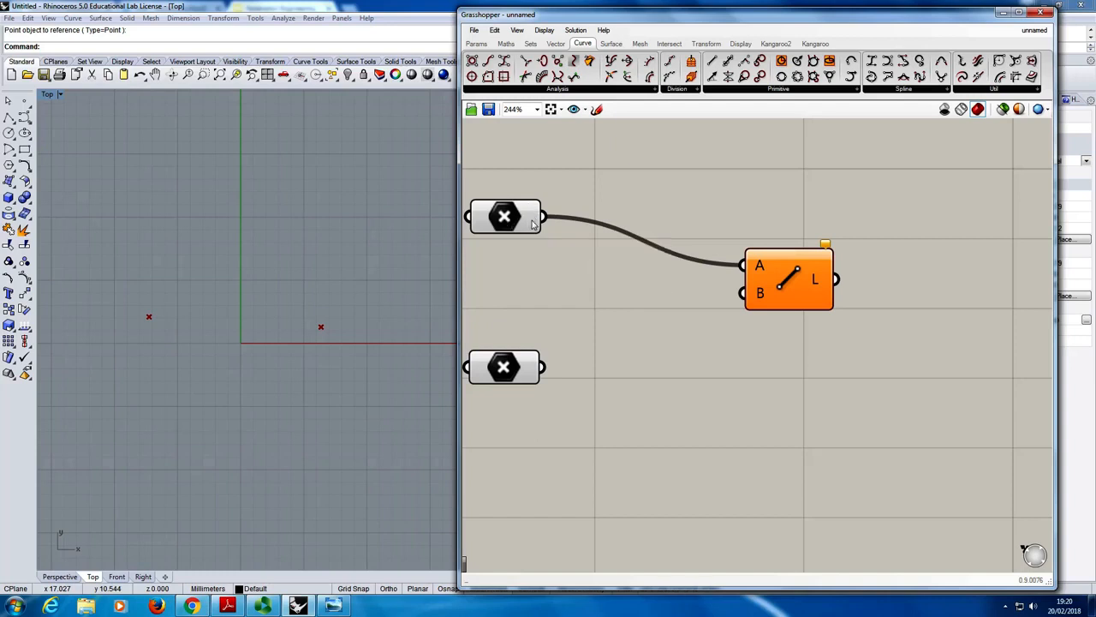
mouse_move(760, 268)
drag(545, 367, 742, 293)
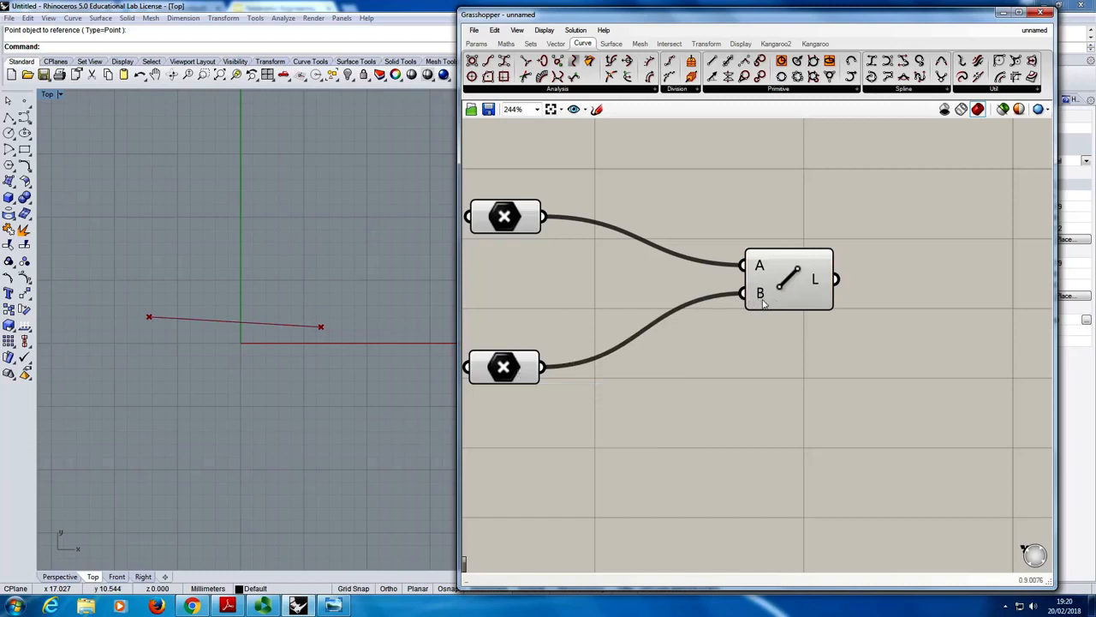
mouse_move(762, 296)
mouse_move(818, 284)
- Select the Line component to identify its line in the Rhino viewport, and clear the selection
right_drag(603, 281, 621, 266)
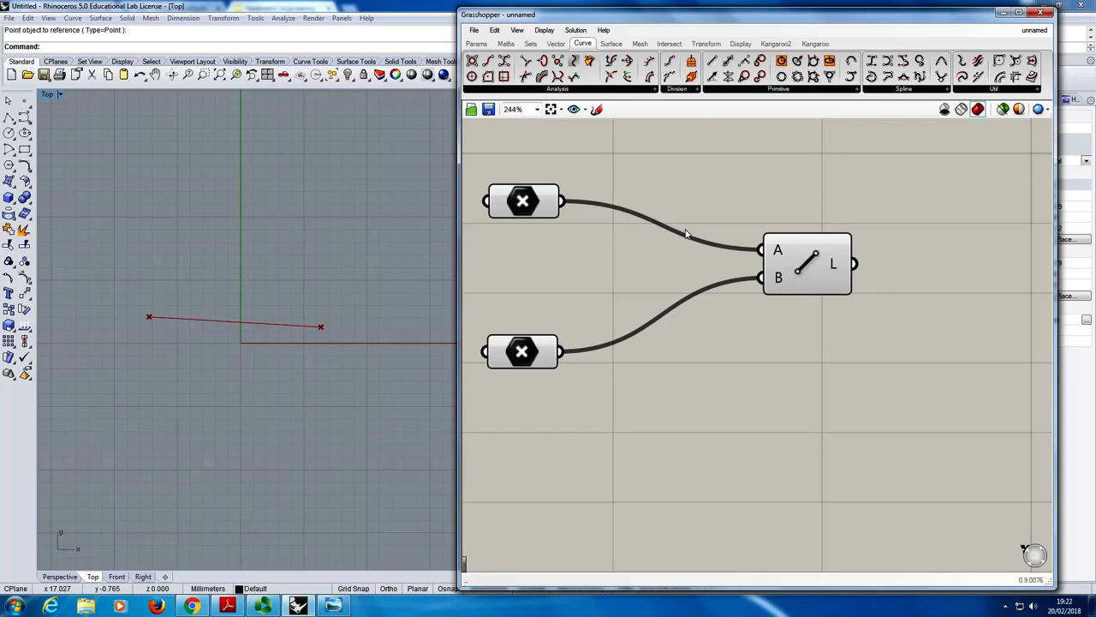
right_drag(900, 235, 851, 248)
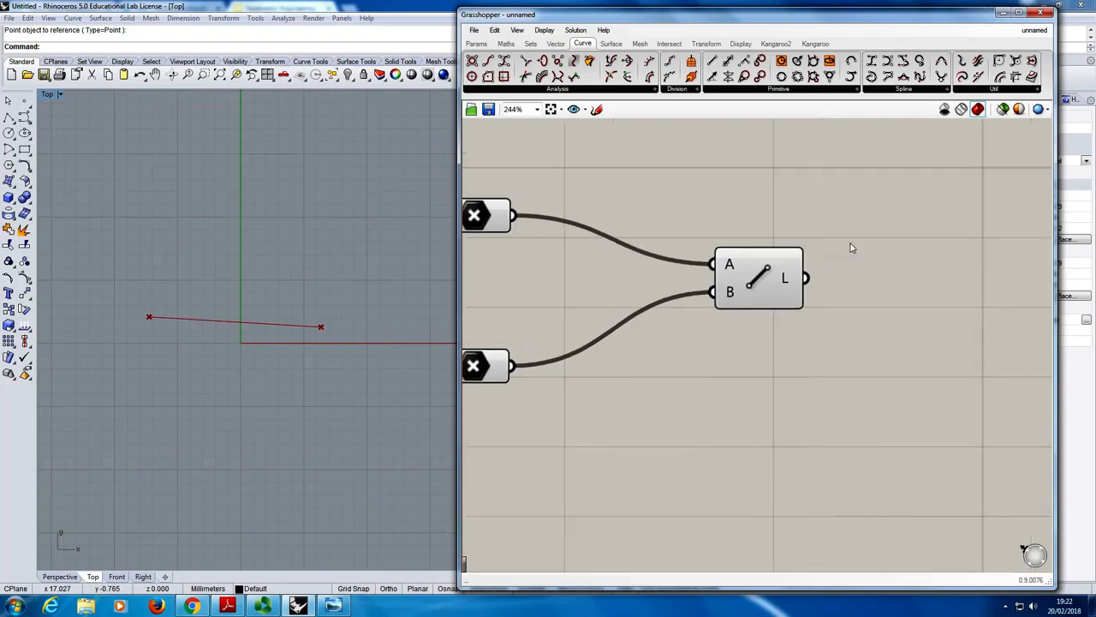
click(768, 287)
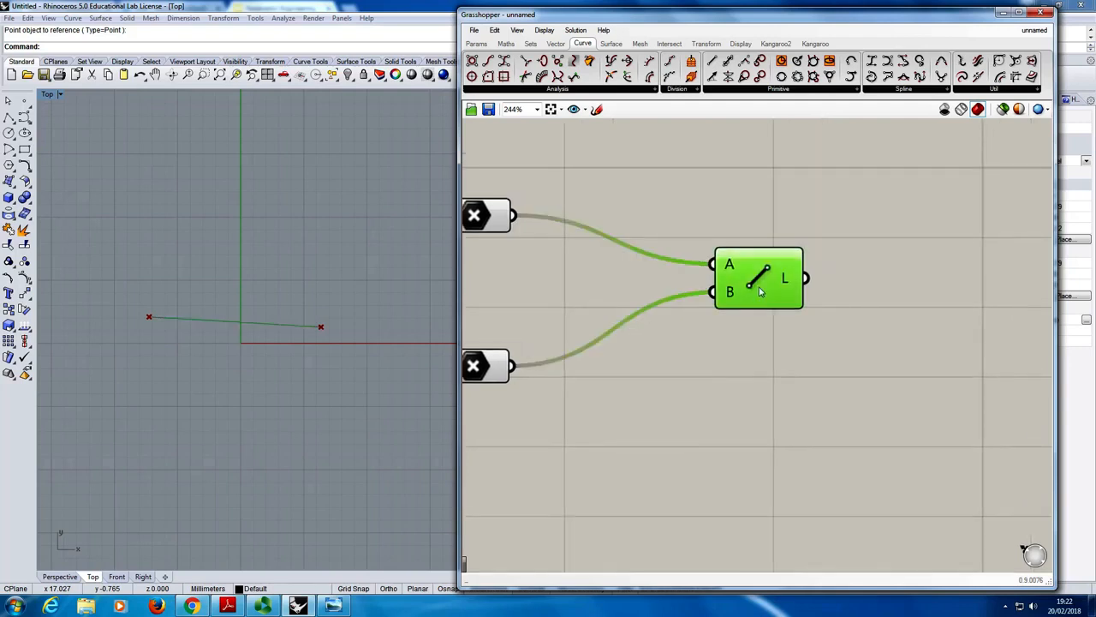
click(732, 228)
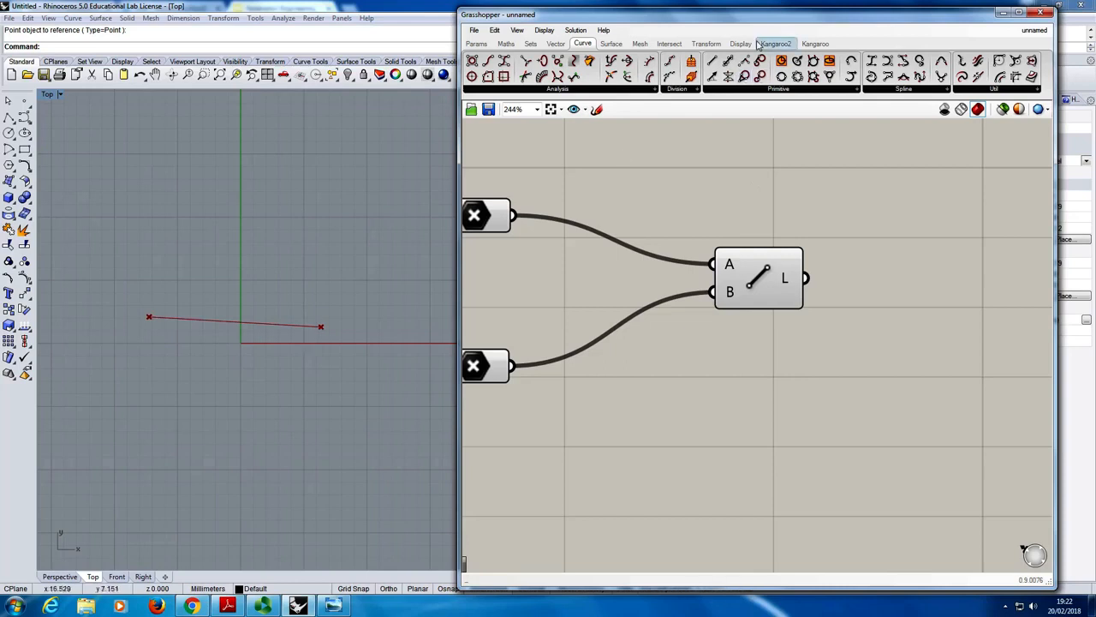
- Add a Pipe component from the Surface category's Freeform group and connect the Line's L output to its C input
click(615, 44)
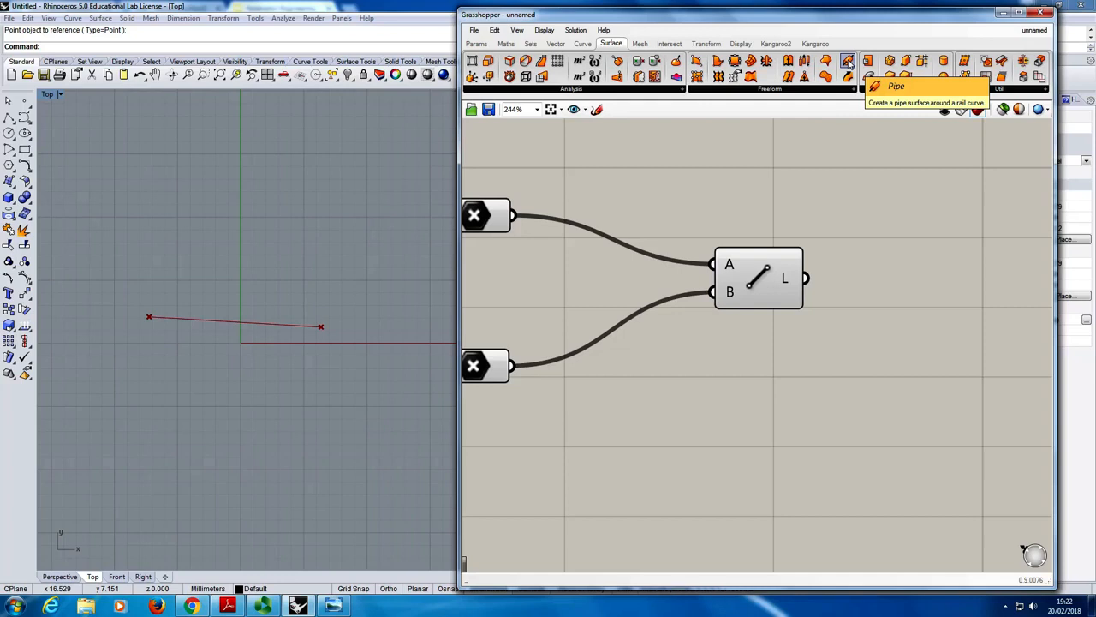
drag(850, 62, 942, 273)
click(890, 343)
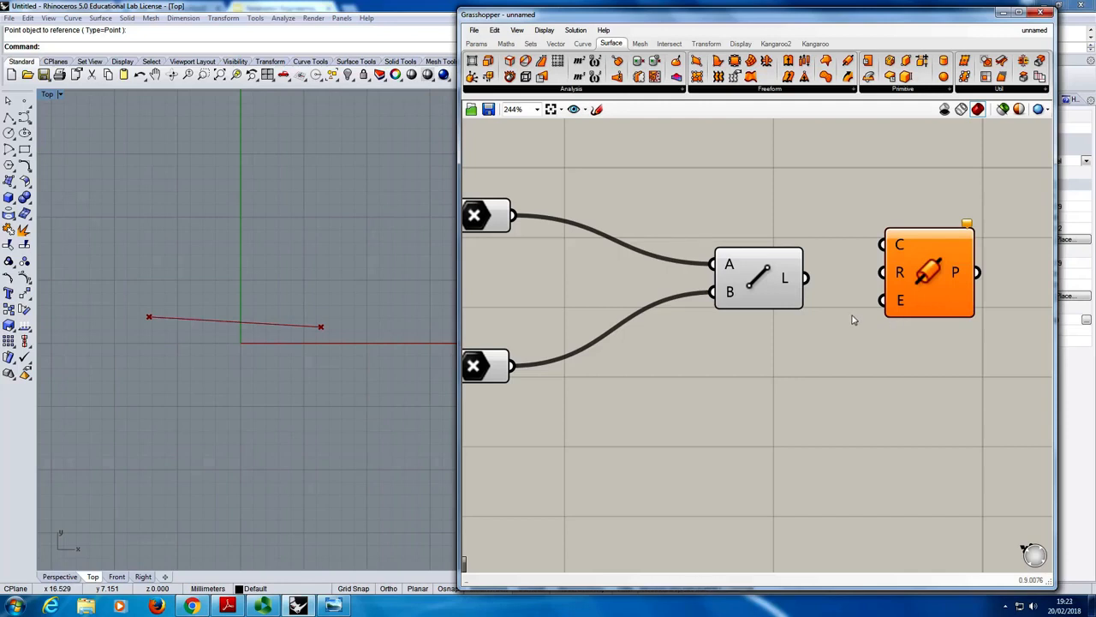
mouse_move(788, 285)
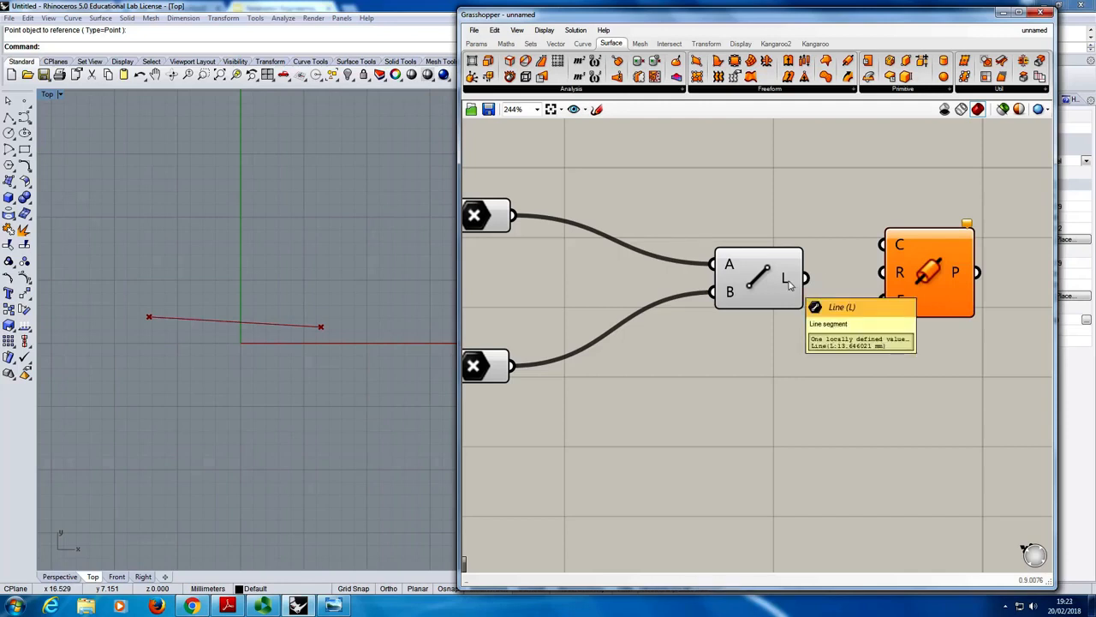
drag(807, 278, 882, 245)
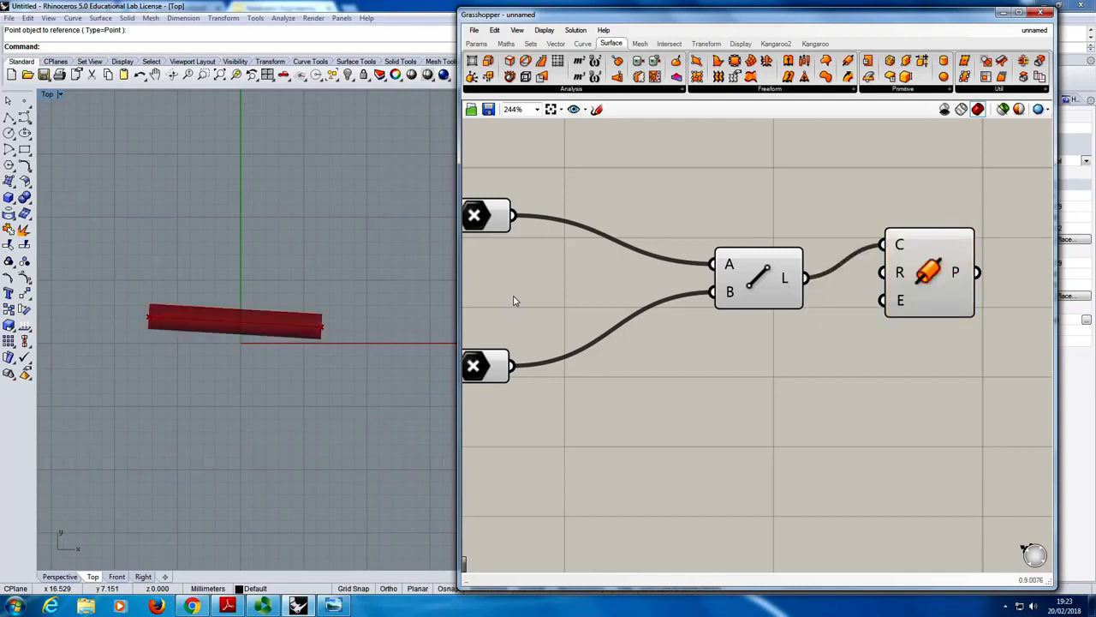
- Show the pipe close up in the maximised Perspective viewport beside the Grasshopper window, and inspect the Pipe component's R input
double_click(47, 96)
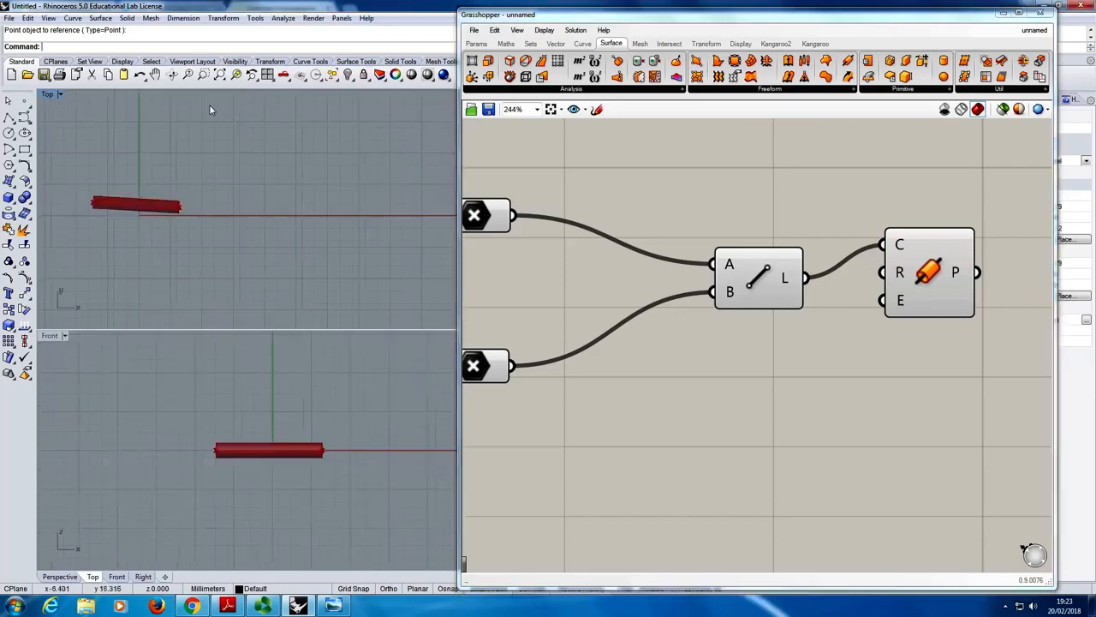
drag(520, 17, 647, 20)
double_click(524, 96)
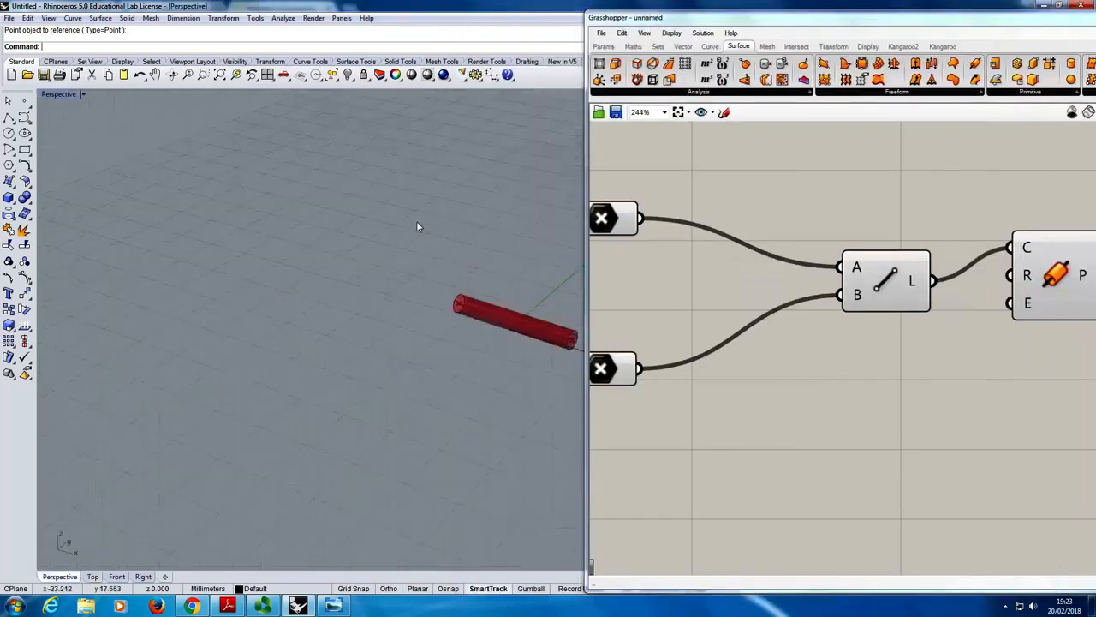
right_drag(460, 269, 383, 318)
scroll(382, 318, up, 3)
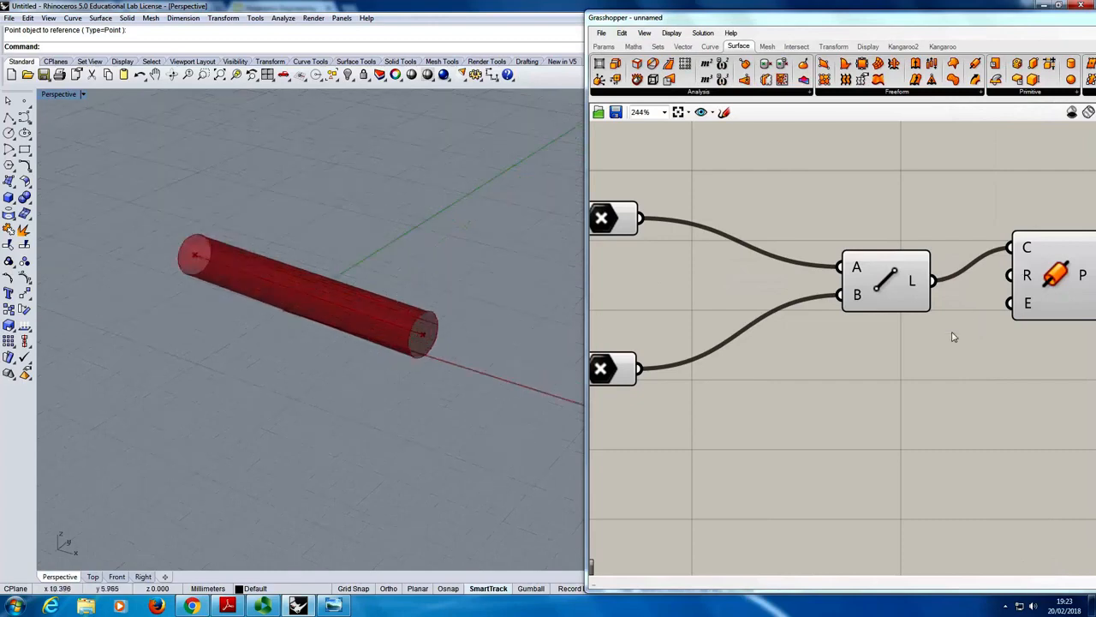
right_drag(964, 335, 848, 313)
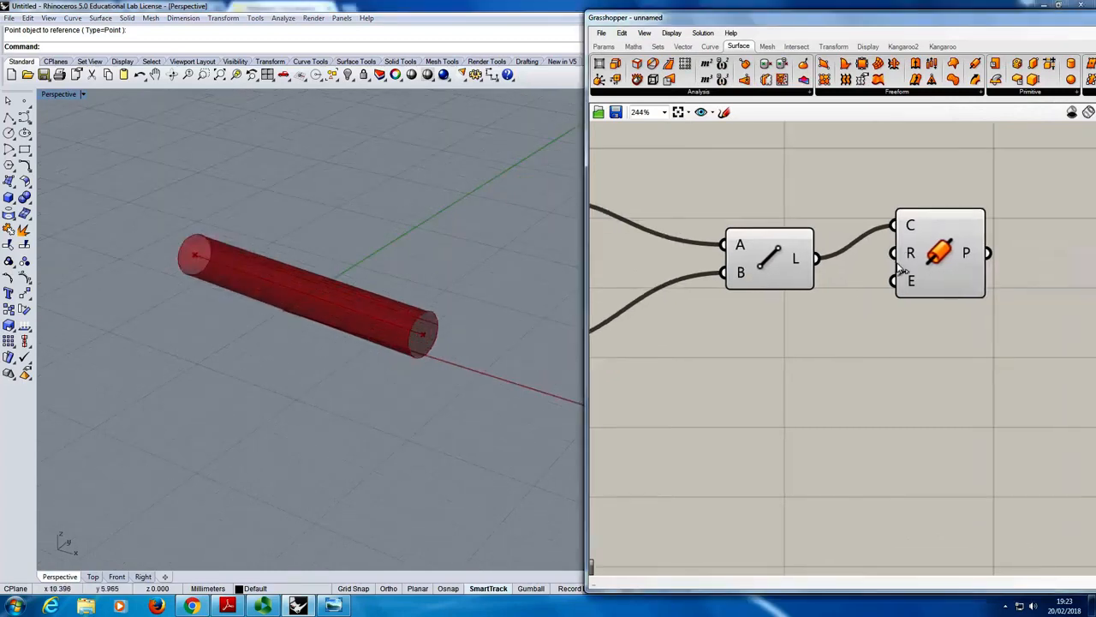
mouse_move(912, 256)
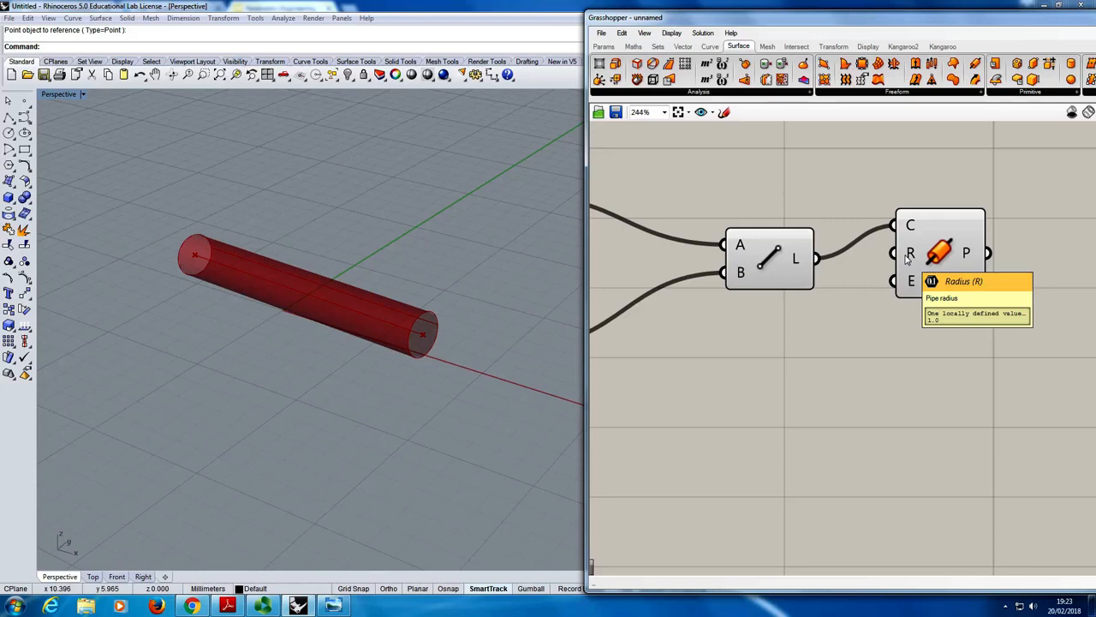
- Move the Pipe component a little farther away from the Line component on the Grasshopper canvas
mouse_move(912, 288)
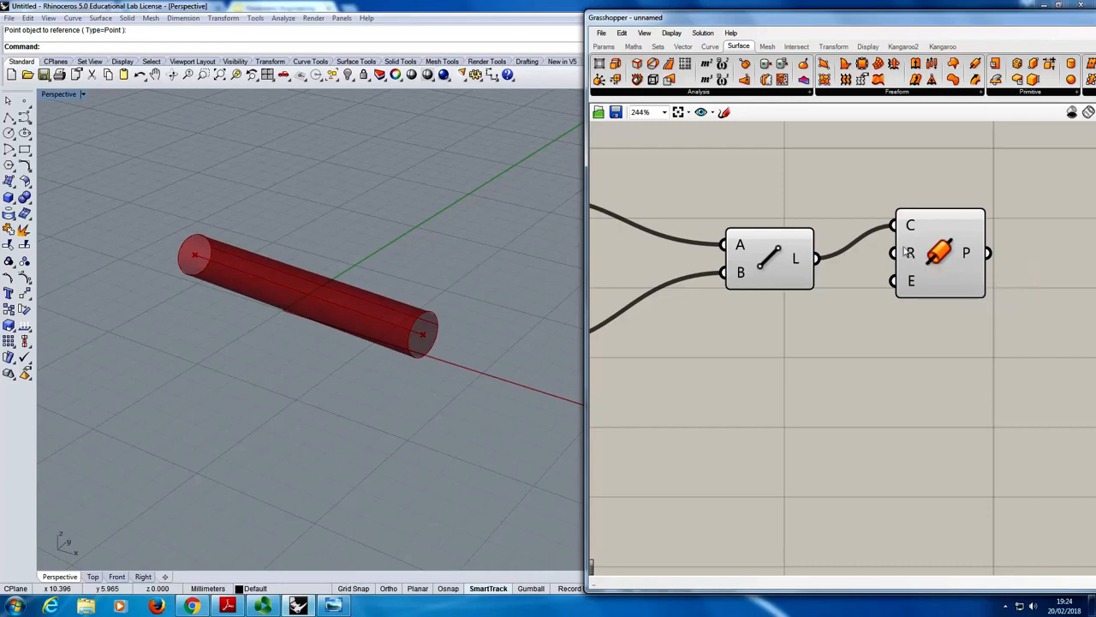
right_drag(910, 252, 974, 246)
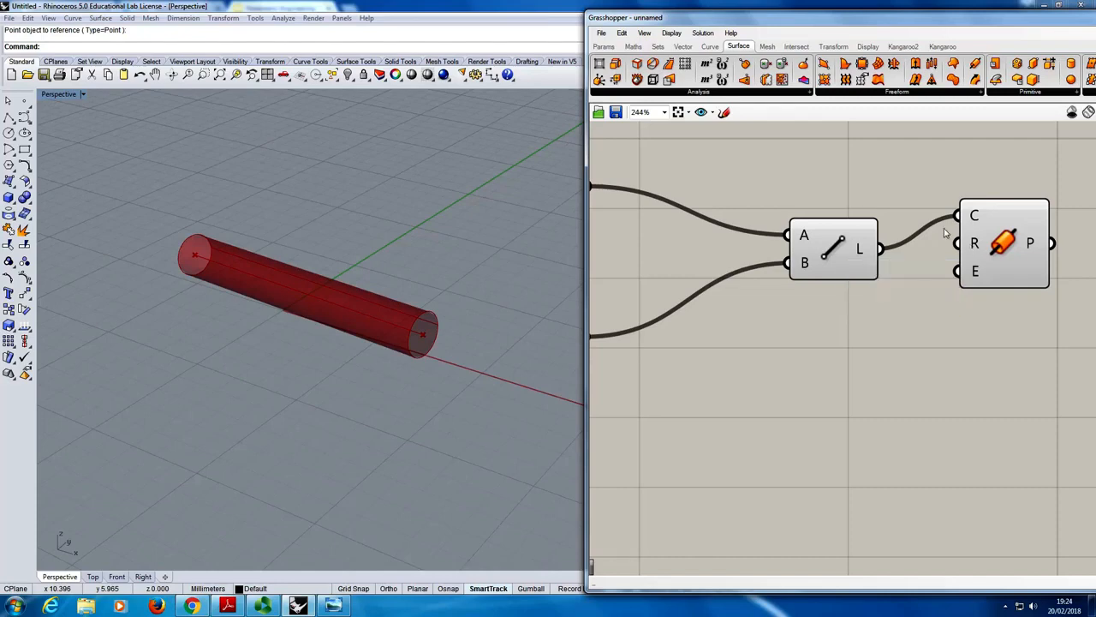
drag(993, 271, 1013, 288)
click(934, 348)
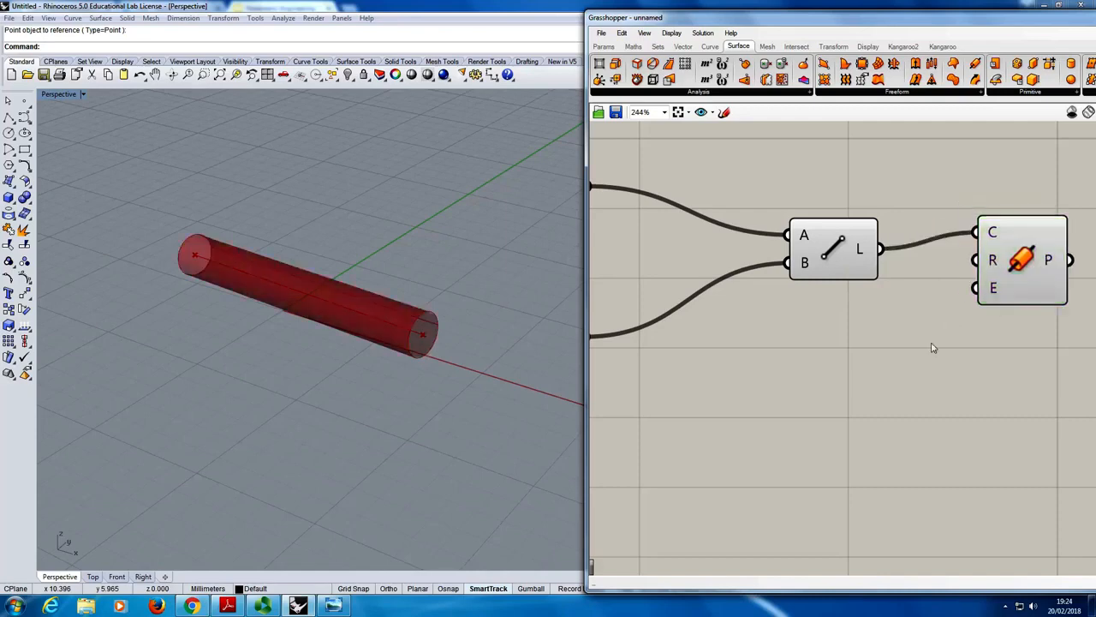
- Add a Number Slider from the Params category to the canvas, placed below the Line component
click(603, 48)
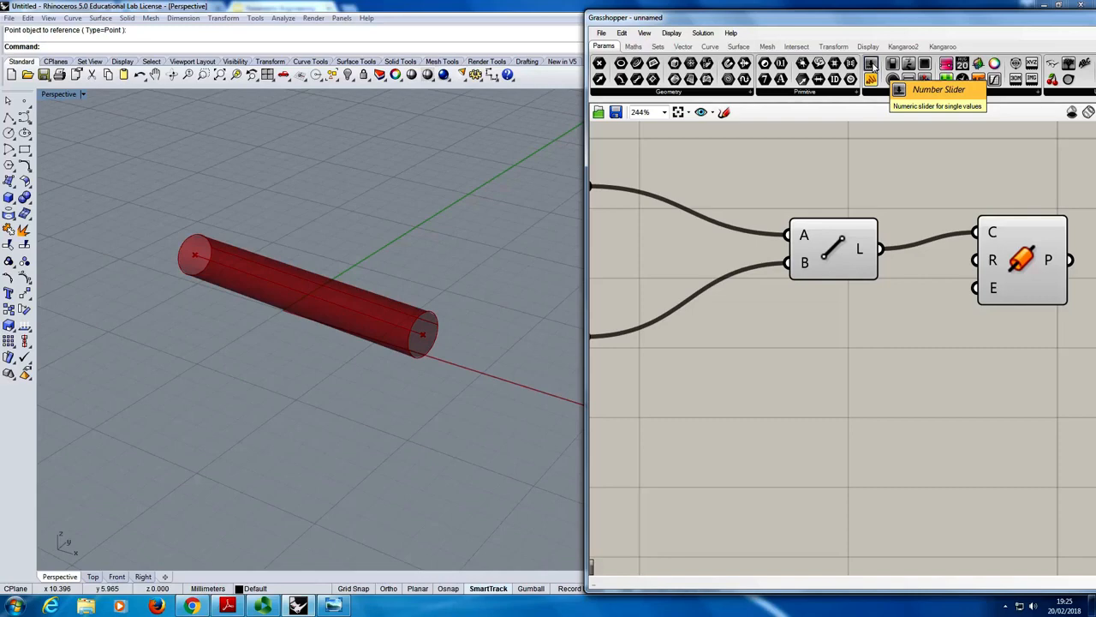
drag(872, 67, 783, 436)
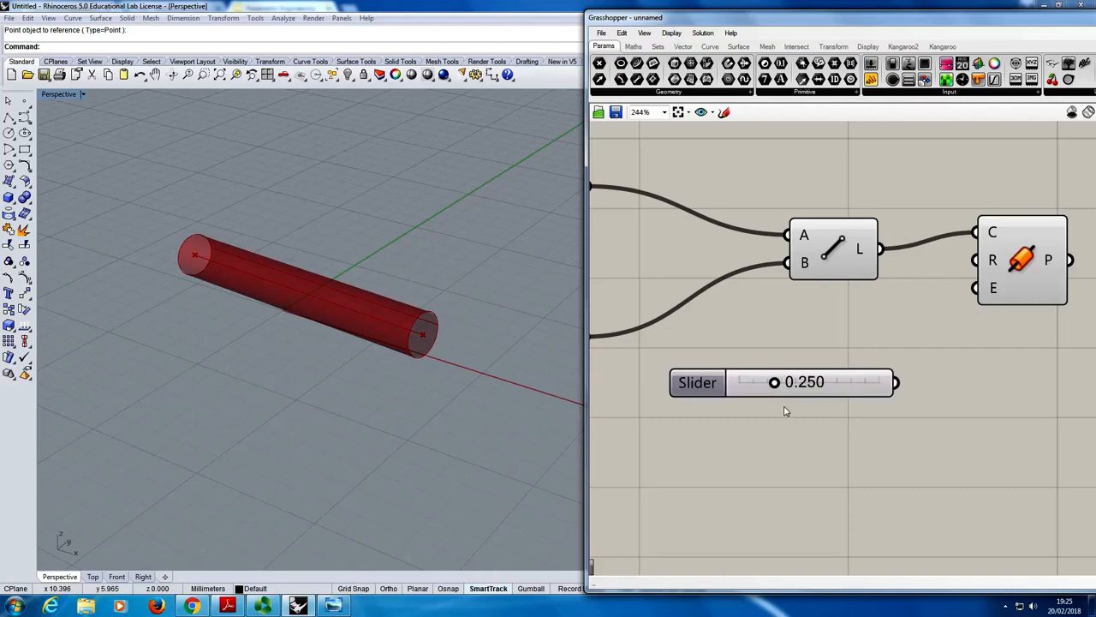
right_drag(783, 441, 814, 436)
scroll(815, 436, down, 2)
scroll(816, 430, up, 4)
scroll(814, 429, down, 7)
scroll(815, 428, up, 3)
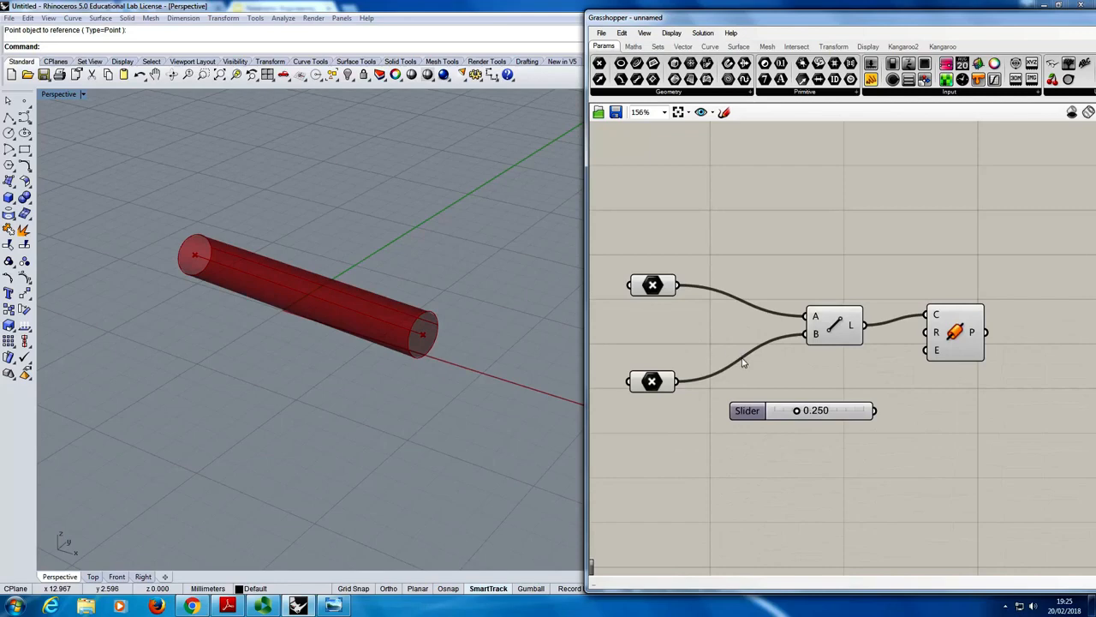
right_drag(906, 393, 967, 359)
scroll(968, 349, up, 3)
scroll(967, 349, down, 4)
scroll(967, 349, up, 3)
scroll(967, 347, down, 5)
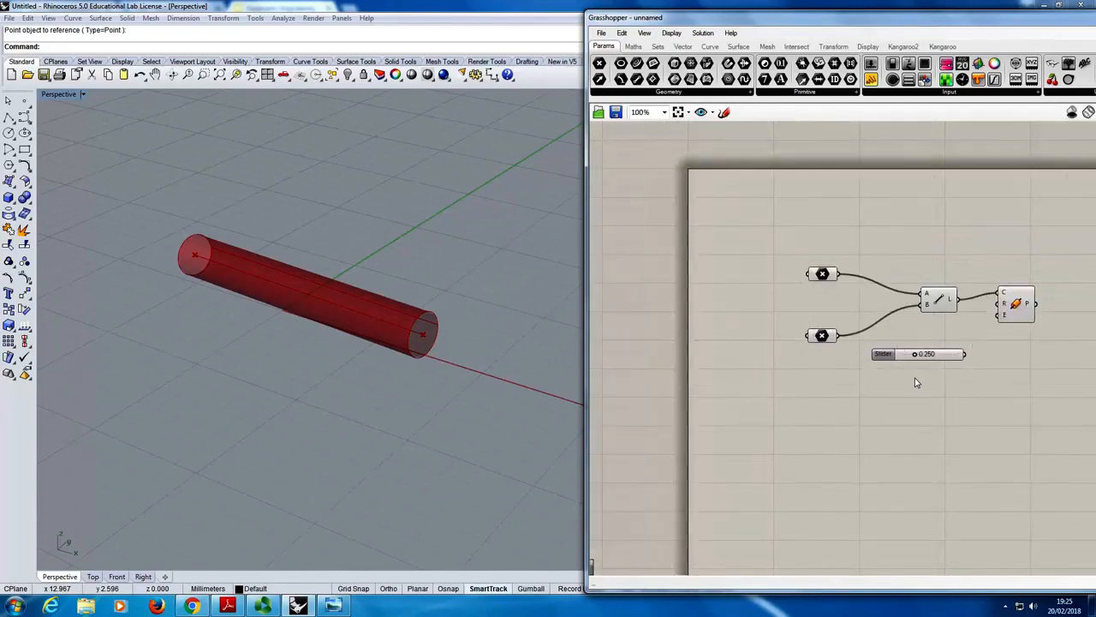
scroll(916, 378, up, 5)
scroll(895, 310, down, 5)
scroll(901, 377, up, 5)
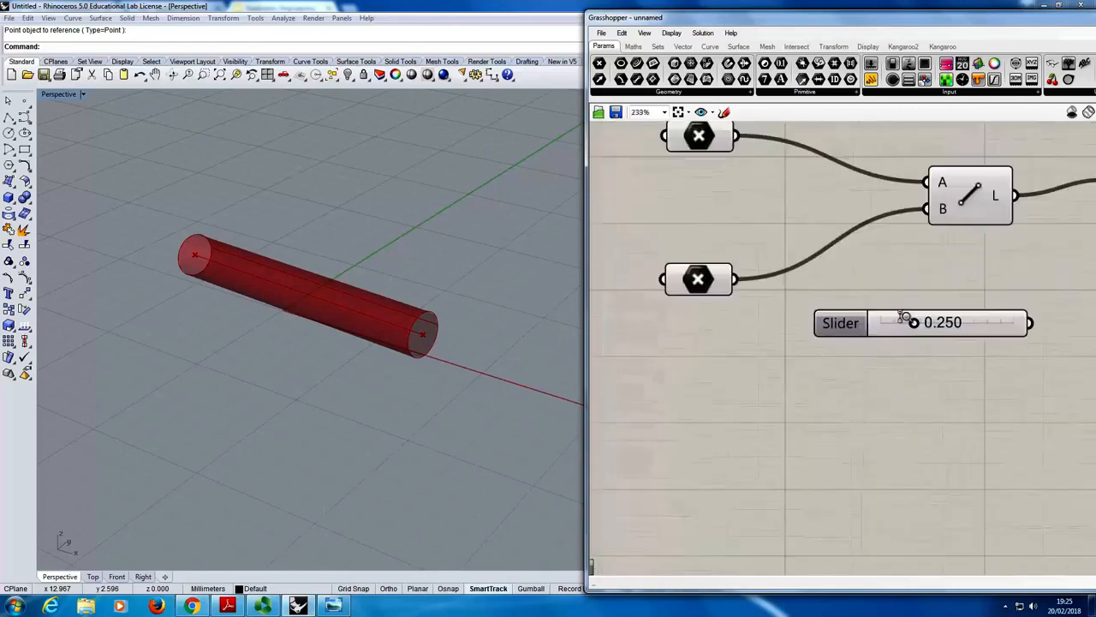
scroll(906, 323, down, 3)
scroll(918, 341, up, 2)
scroll(925, 347, down, 1)
right_drag(946, 318, 821, 257)
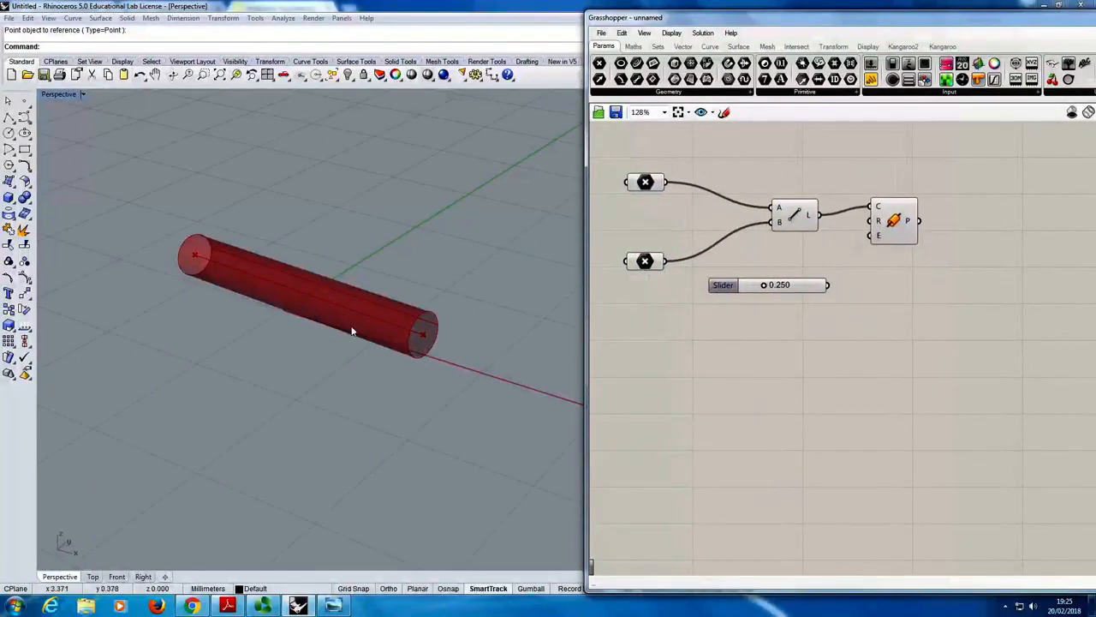
right_drag(965, 287, 1019, 297)
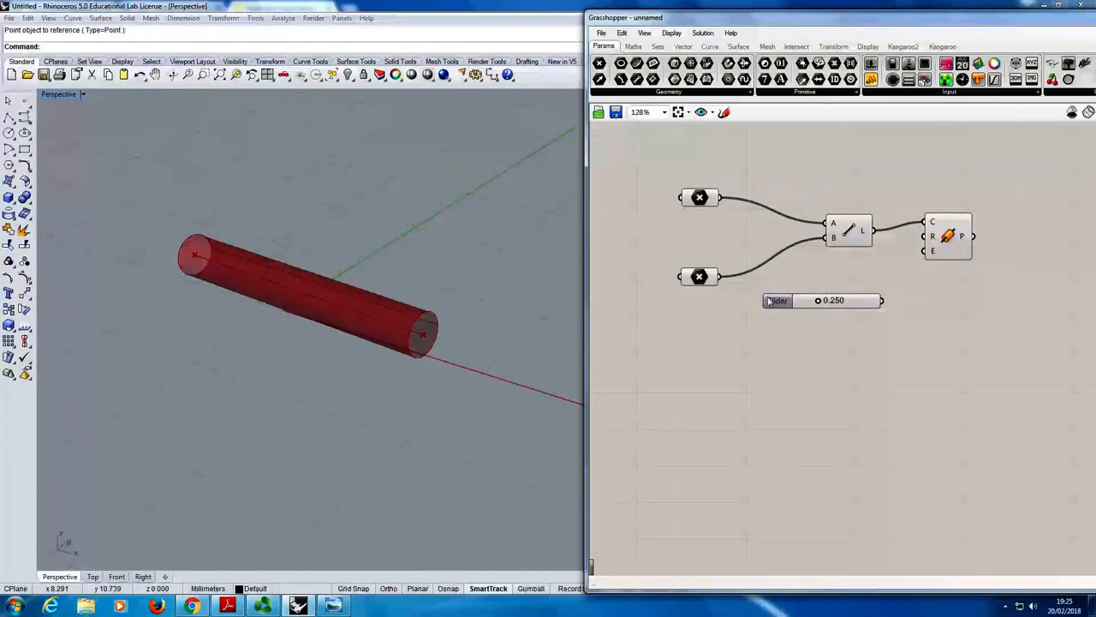
- Set the number slider to 0.580 and connect its output to the Pipe component's R input
mouse_move(792, 300)
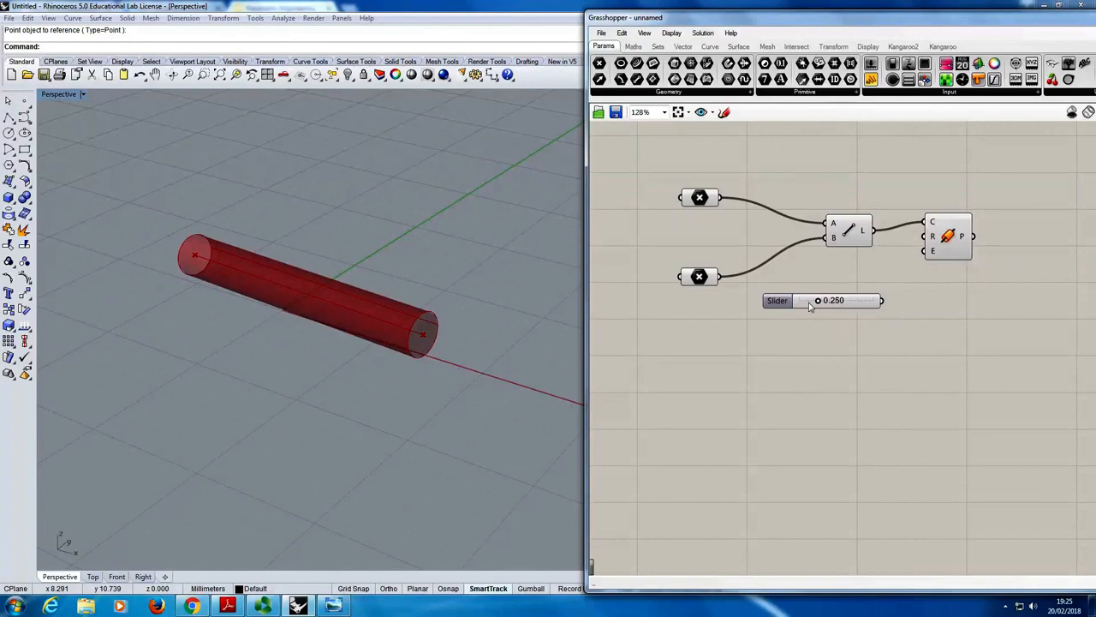
scroll(814, 308, up, 1)
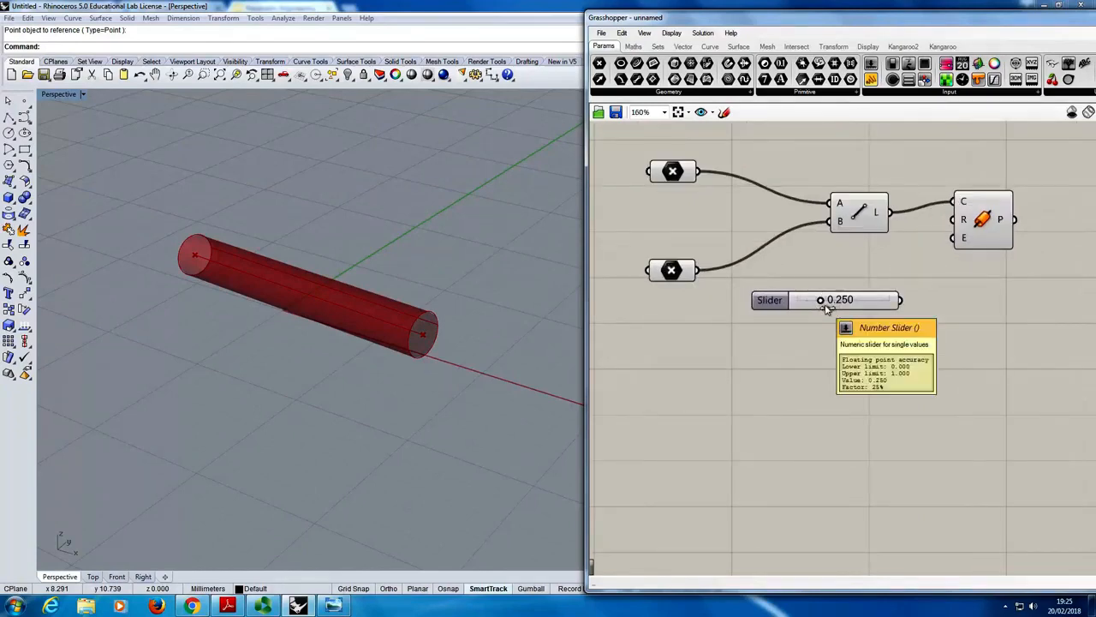
mouse_move(822, 298)
mouse_down()
mouse_move(891, 300)
mouse_move(788, 301)
mouse_move(877, 308)
mouse_move(818, 304)
mouse_move(837, 299)
mouse_up()
mouse_move(871, 311)
mouse_down()
mouse_move(832, 313)
mouse_move(896, 309)
mouse_move(800, 317)
mouse_move(898, 328)
mouse_move(785, 319)
mouse_move(893, 310)
mouse_move(814, 312)
mouse_move(886, 311)
mouse_move(831, 312)
mouse_move(850, 313)
mouse_up()
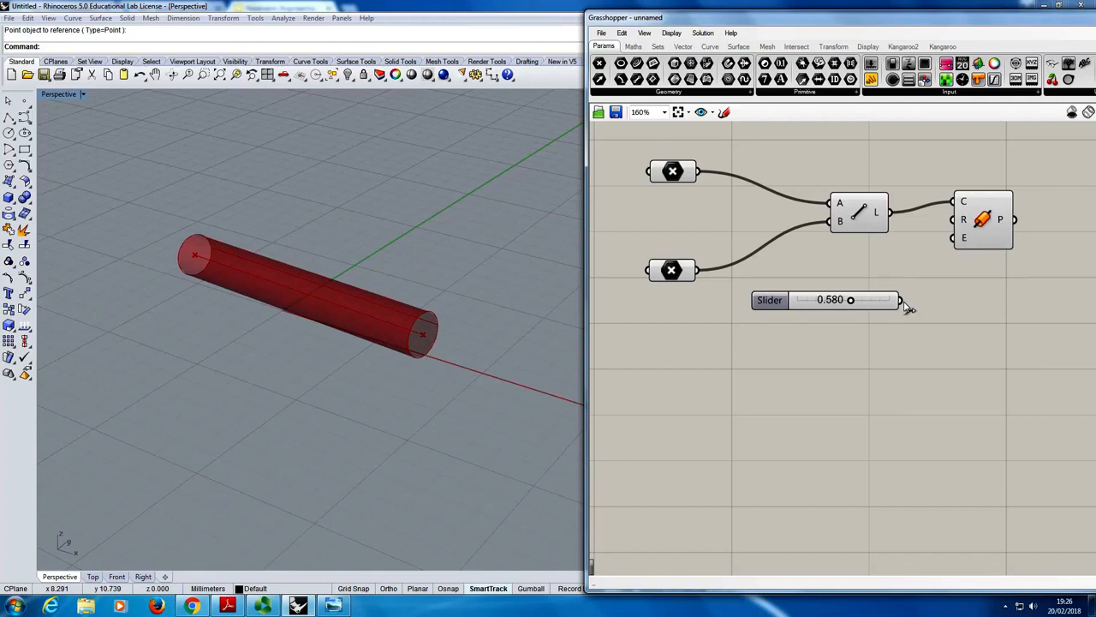
drag(901, 301, 962, 224)
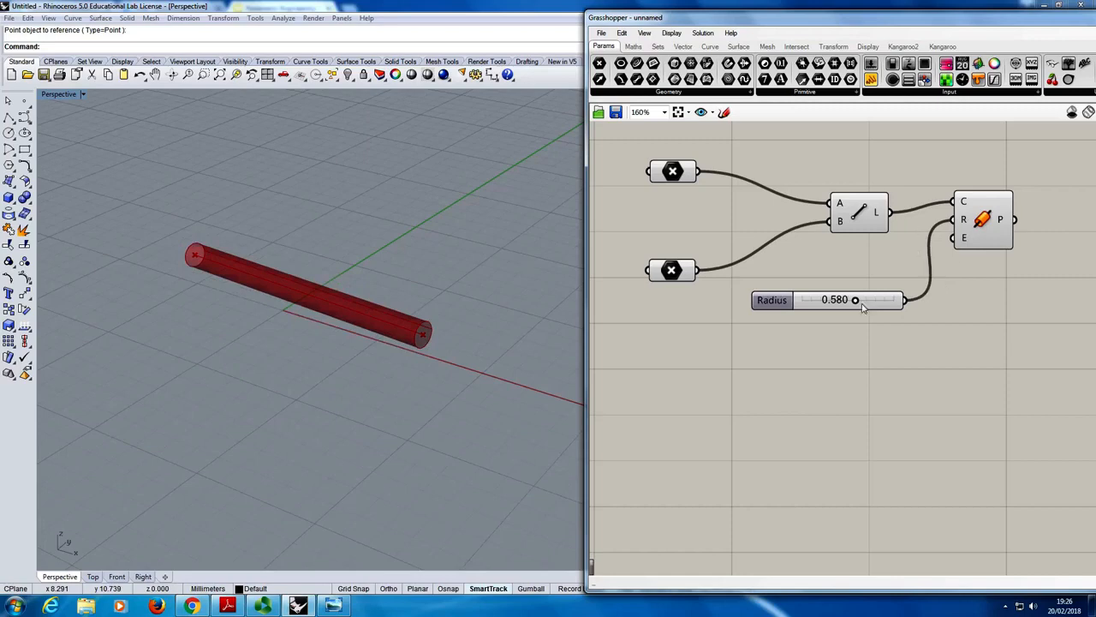
- Try the Radius slider at 0.711, 1.000 and 0.000, and read the Pipe component's message balloon at zero radius
drag(859, 303, 875, 322)
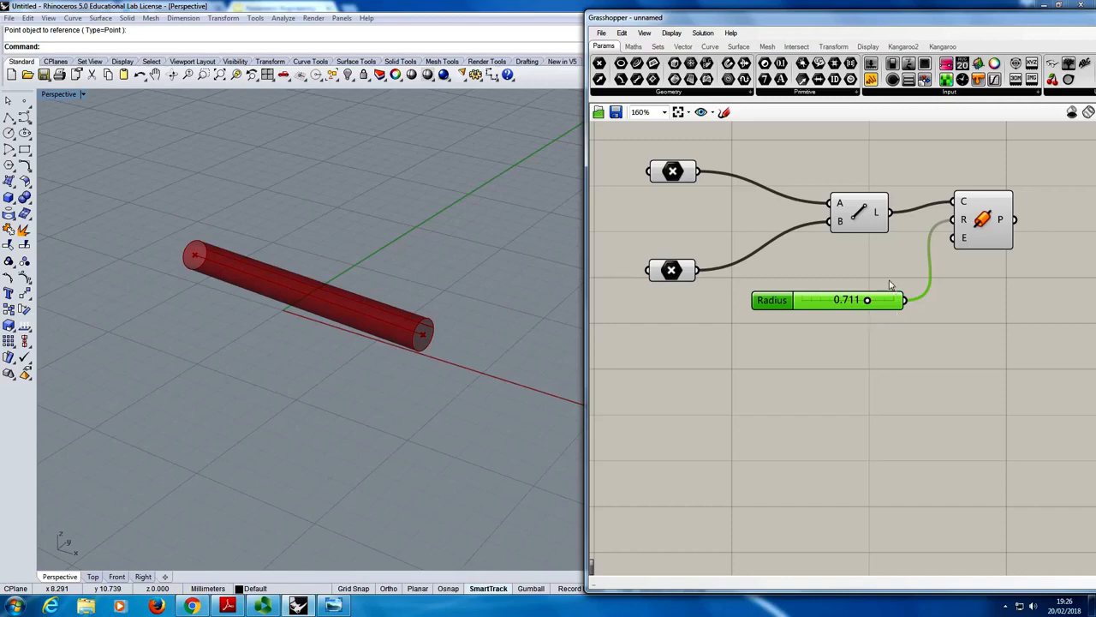
drag(868, 300, 917, 306)
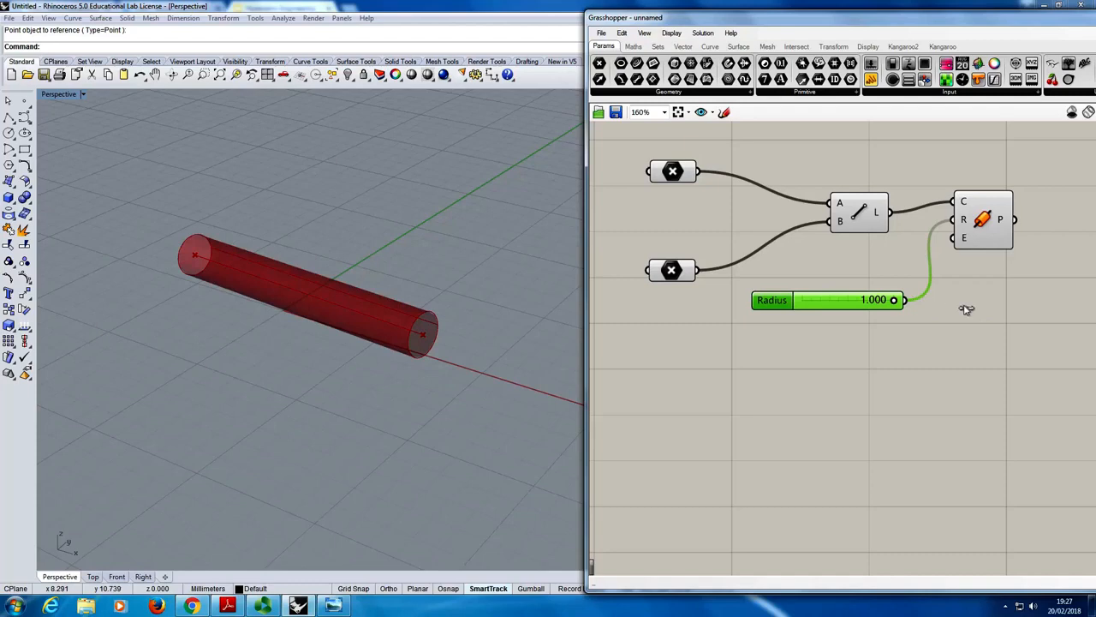
drag(893, 299, 645, 297)
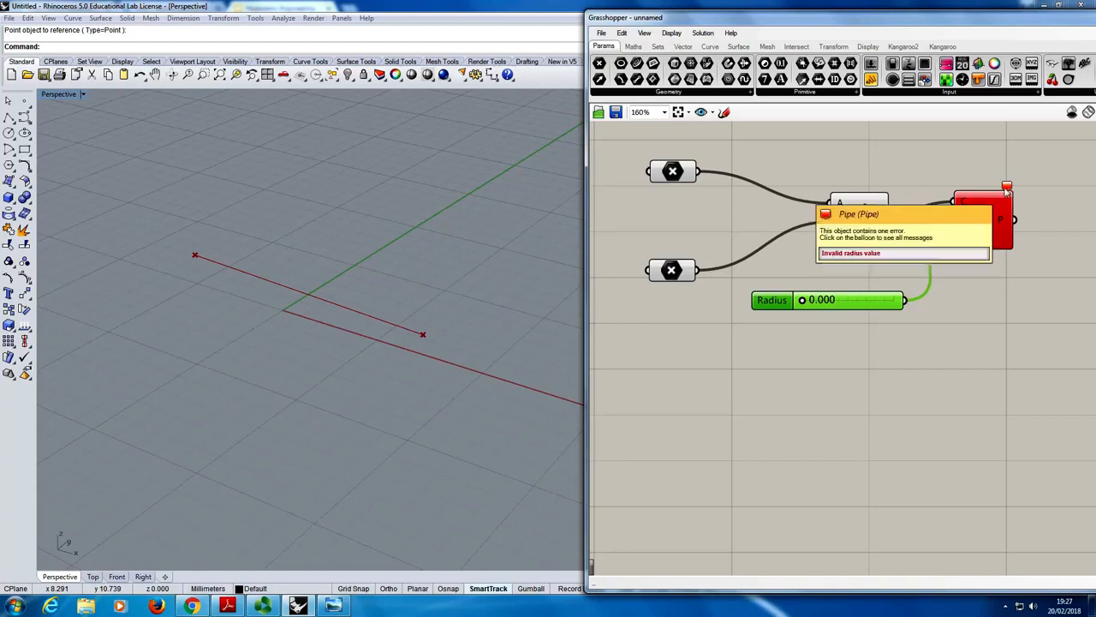
mouse_move(1007, 189)
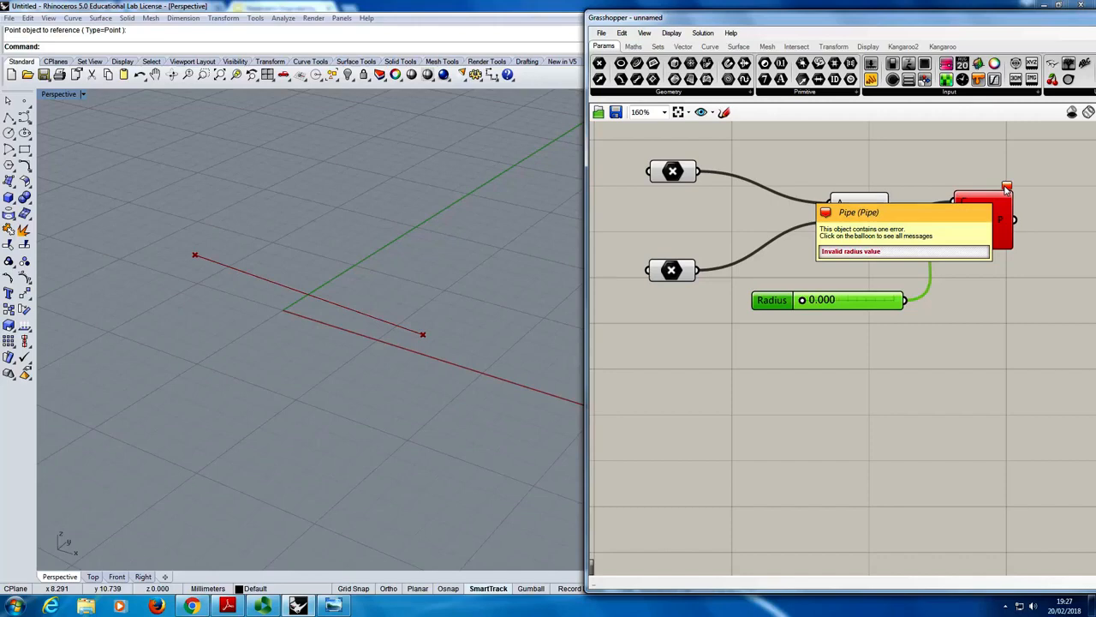
click(961, 177)
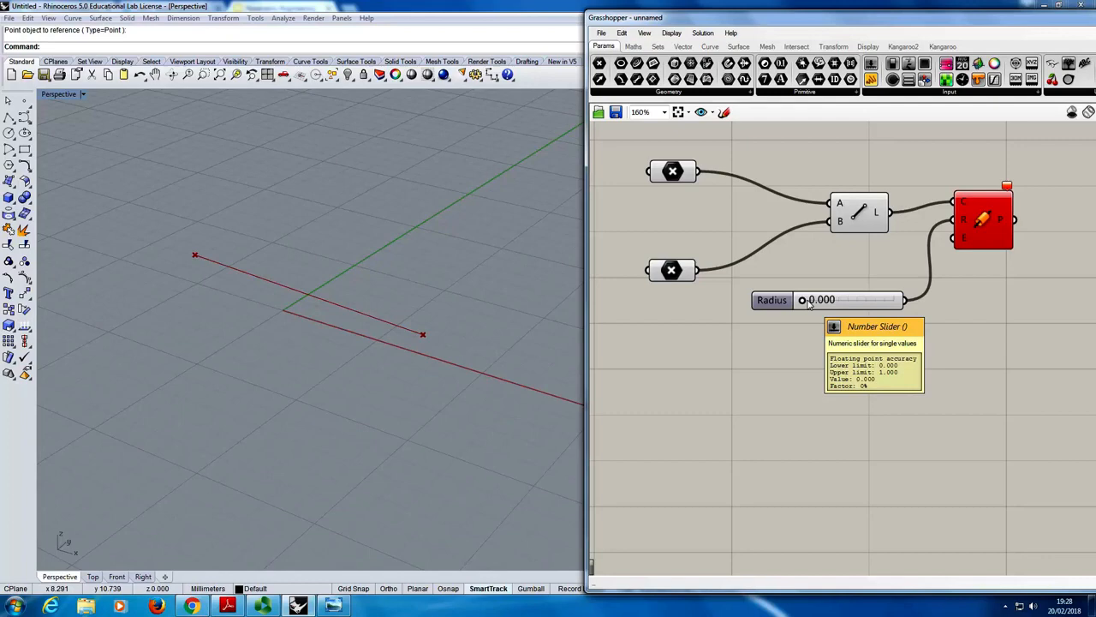
- Set the Radius slider to 0.505 and enter the name Pipe Radius in its properties
drag(812, 308, 849, 323)
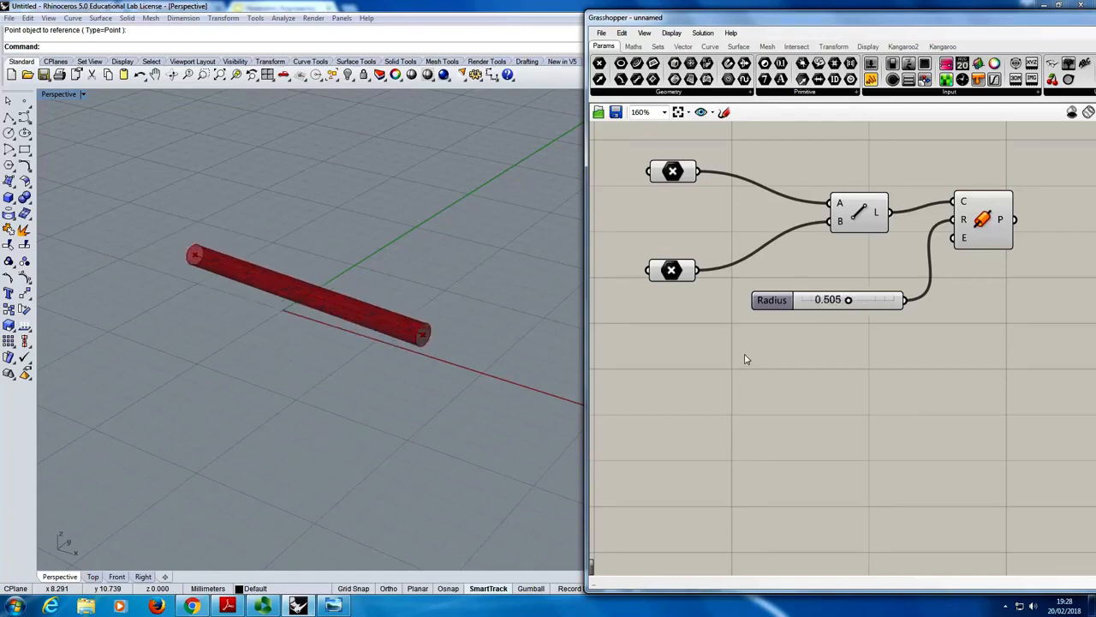
right_click(818, 303)
double_click(772, 301)
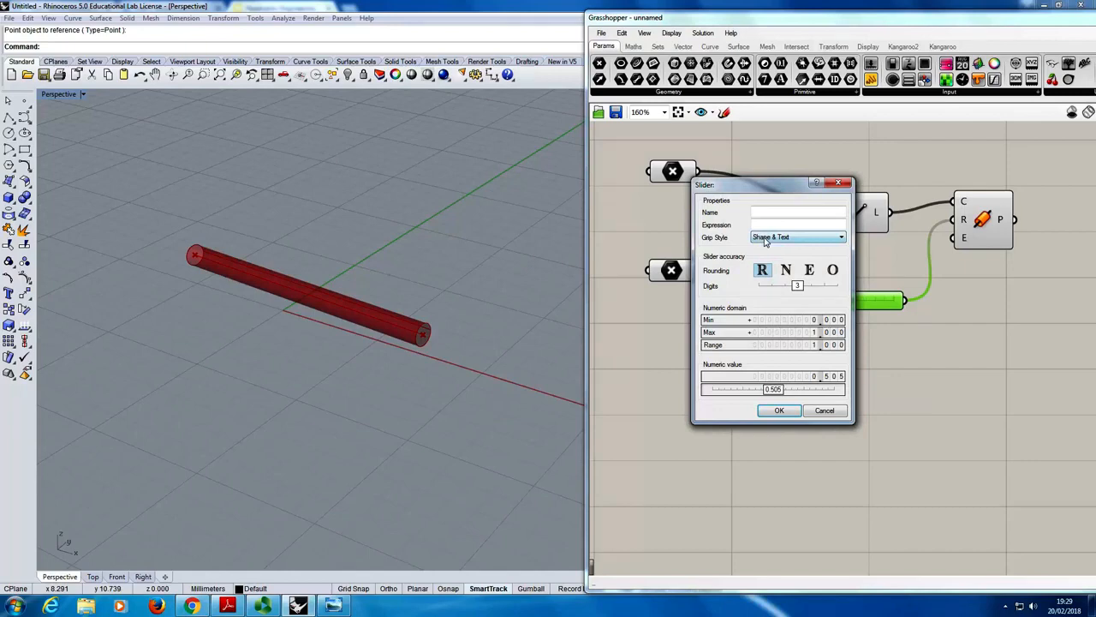
drag(758, 186, 908, 188)
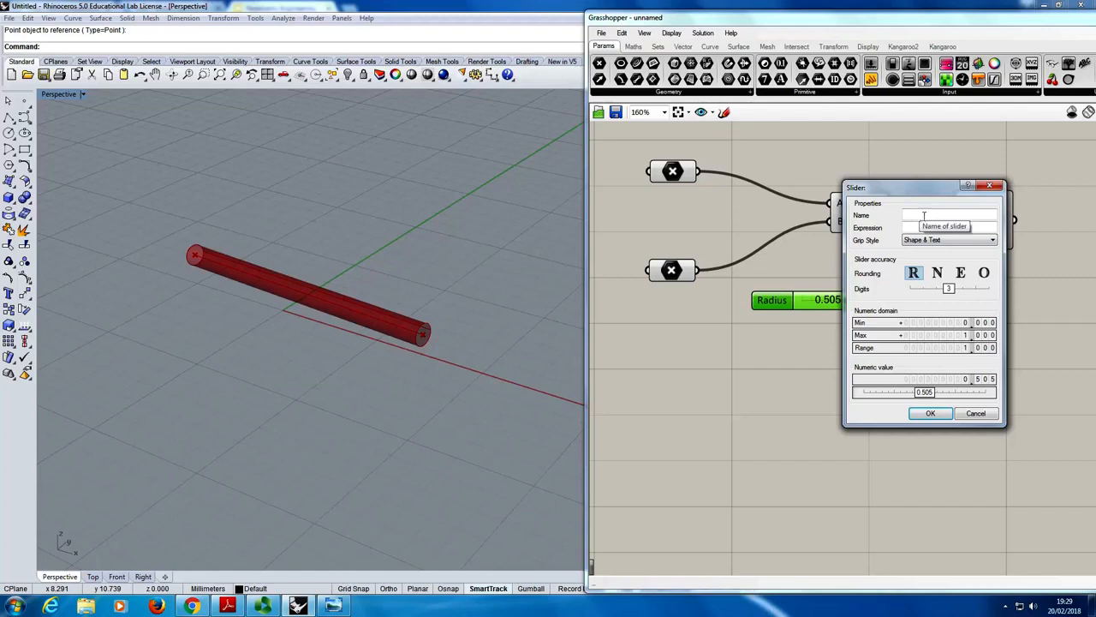
drag(907, 183, 925, 326)
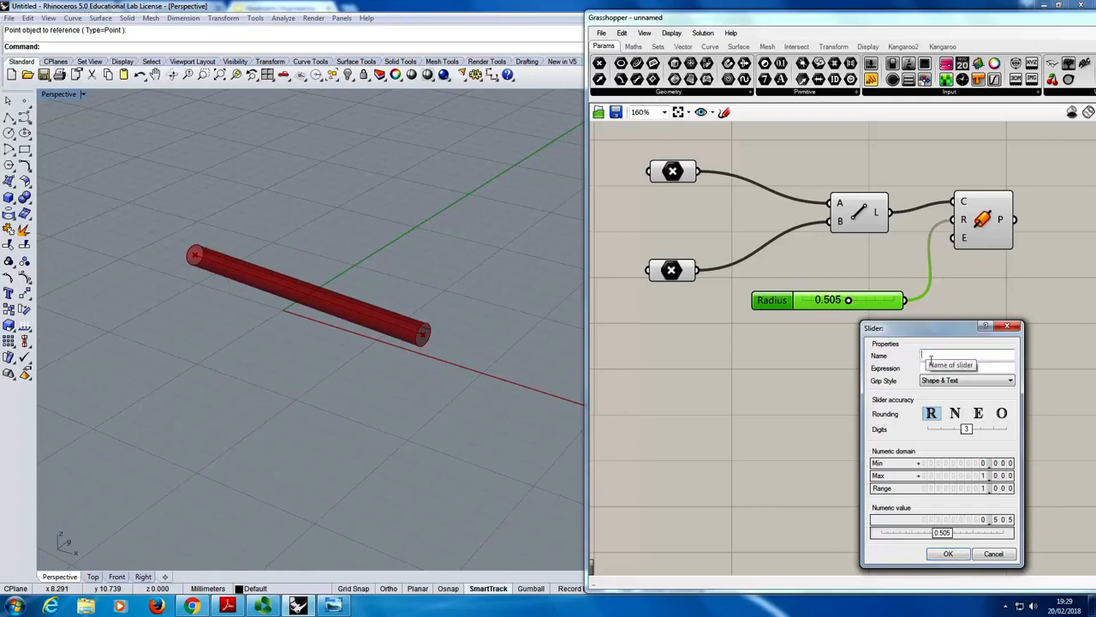
text(Pipe Radius)
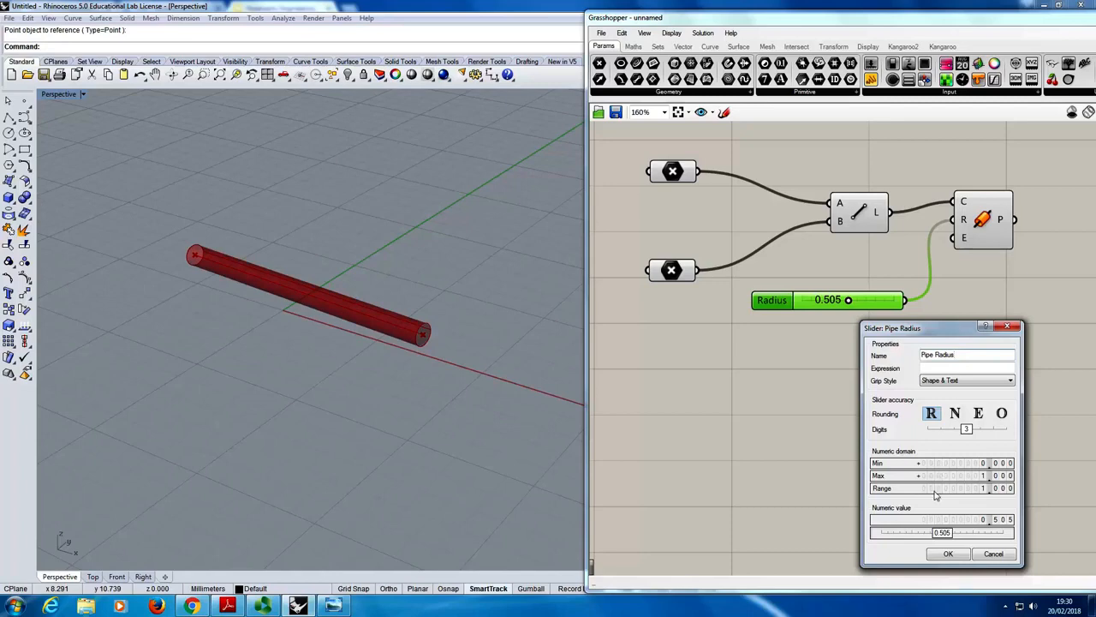
- Set the Pipe Radius slider's minimum to 0.01 and maximum to 5, and apply the slider settings
double_click(970, 464)
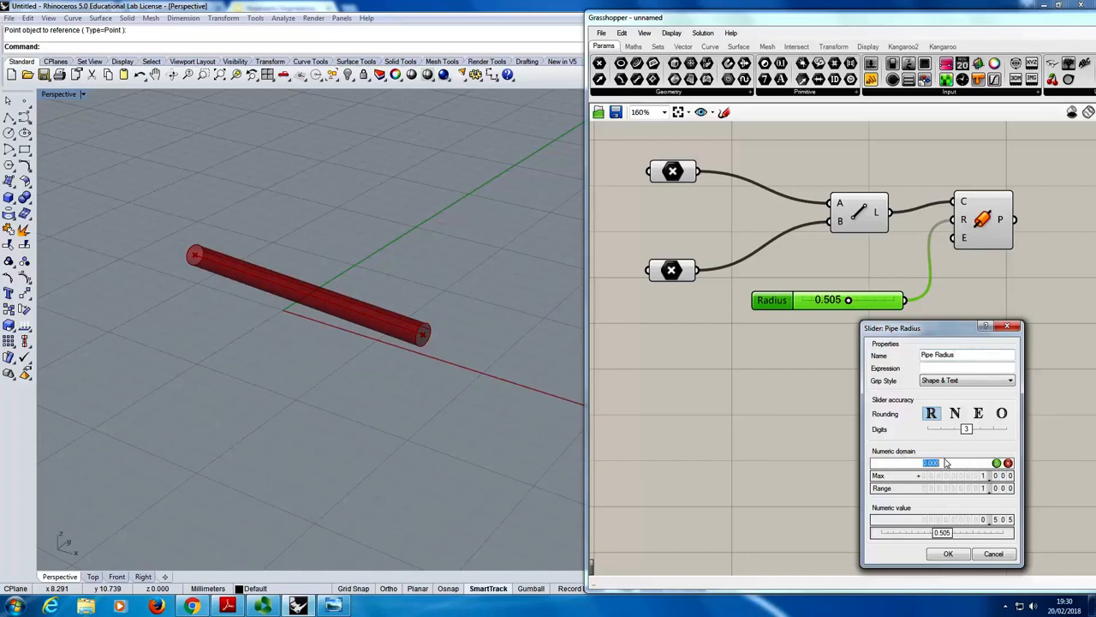
text(0.01)
click(996, 463)
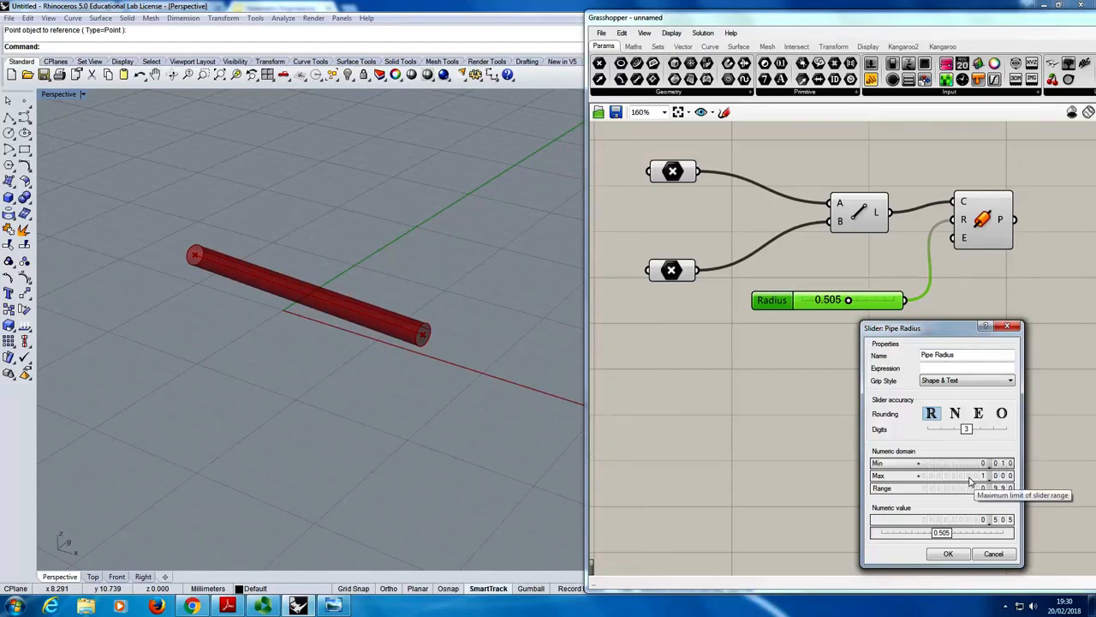
double_click(970, 476)
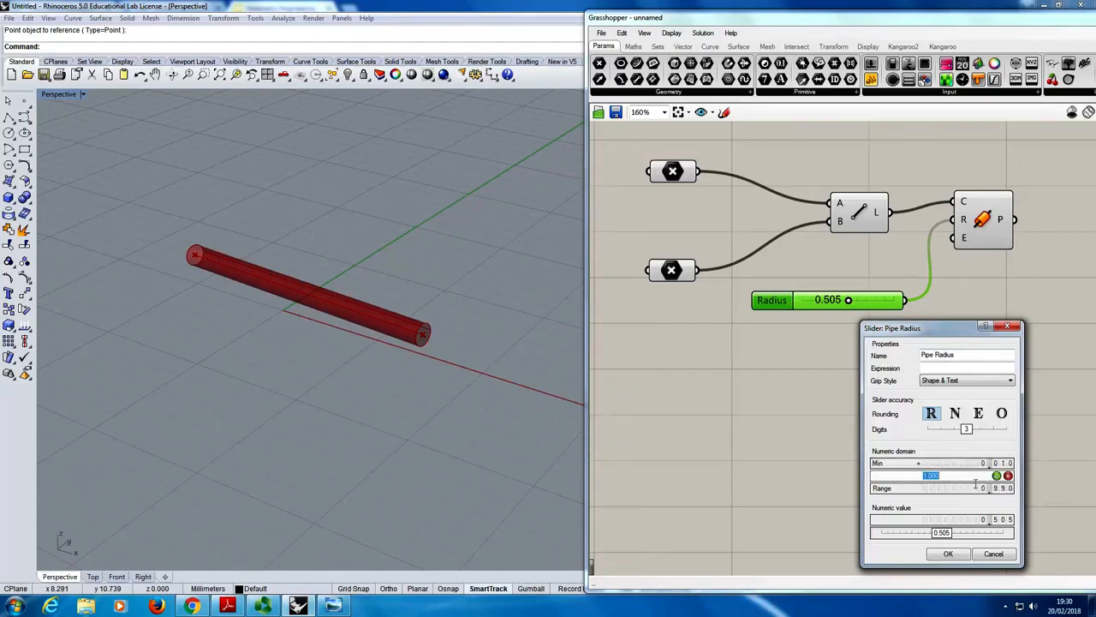
drag(959, 485, 809, 475)
text(5)
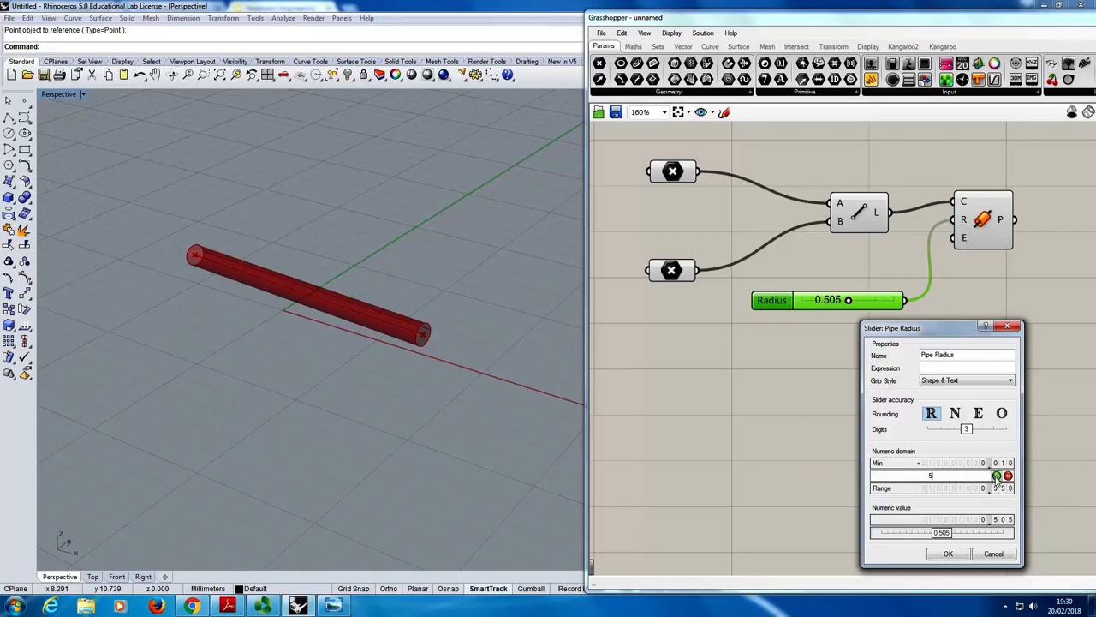
click(997, 476)
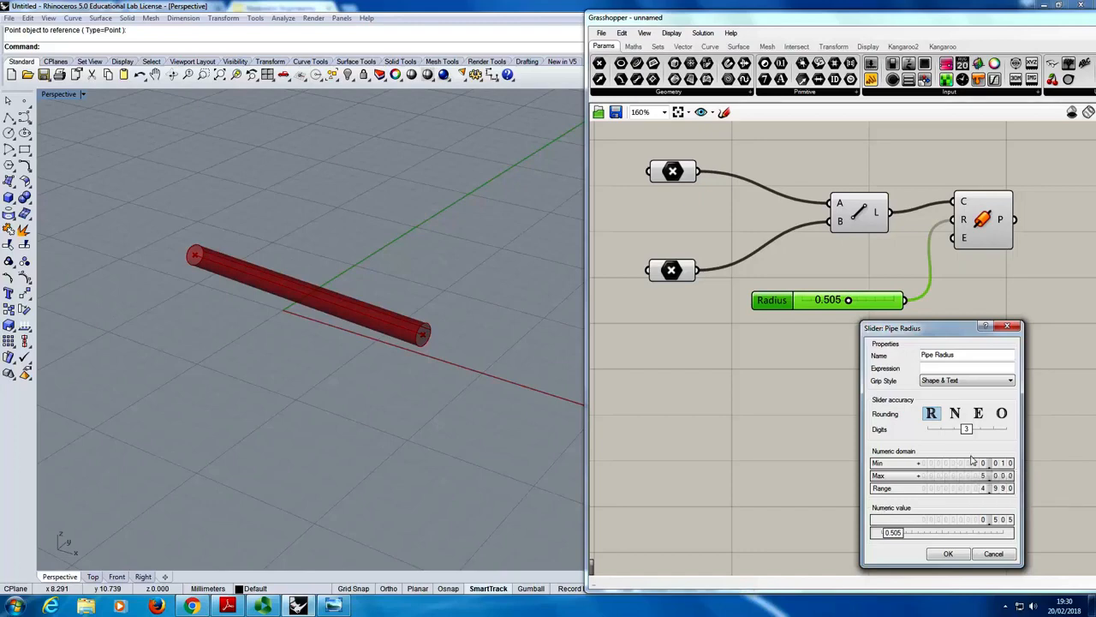
click(952, 556)
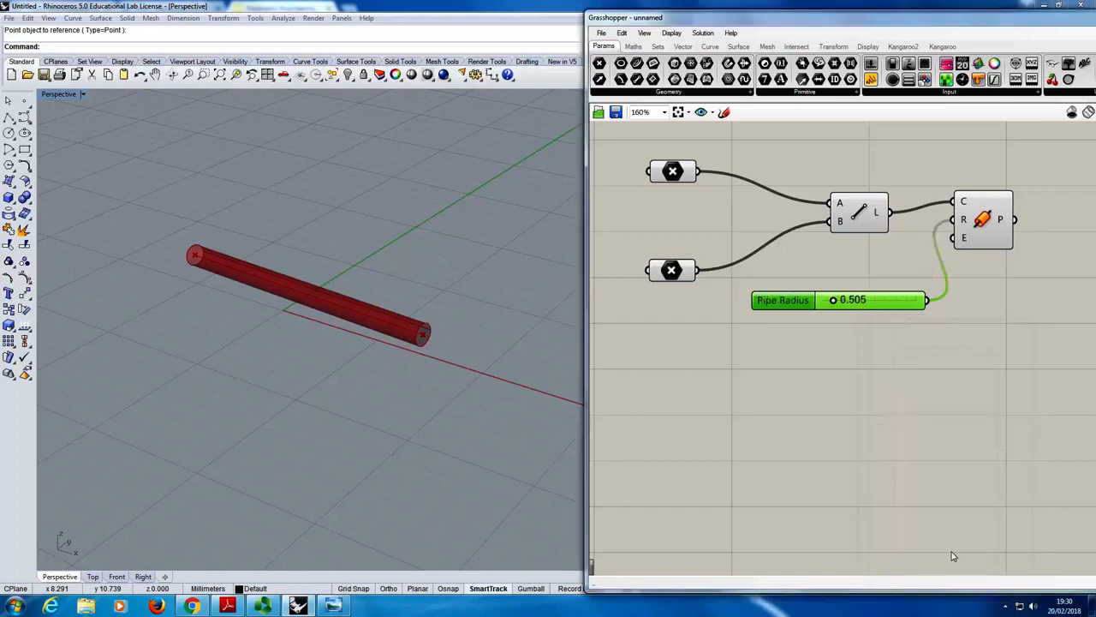
- Test the Pipe Radius slider at its minimum and maximum, and leave it at 0.819
drag(841, 309, 784, 306)
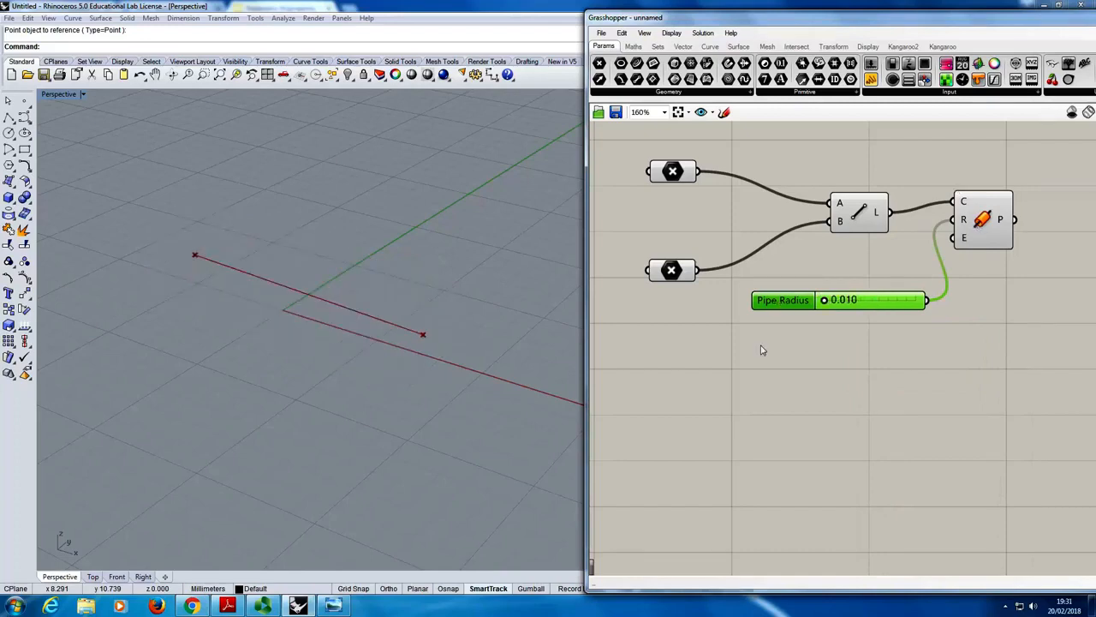
drag(834, 307, 1020, 311)
drag(916, 300, 843, 314)
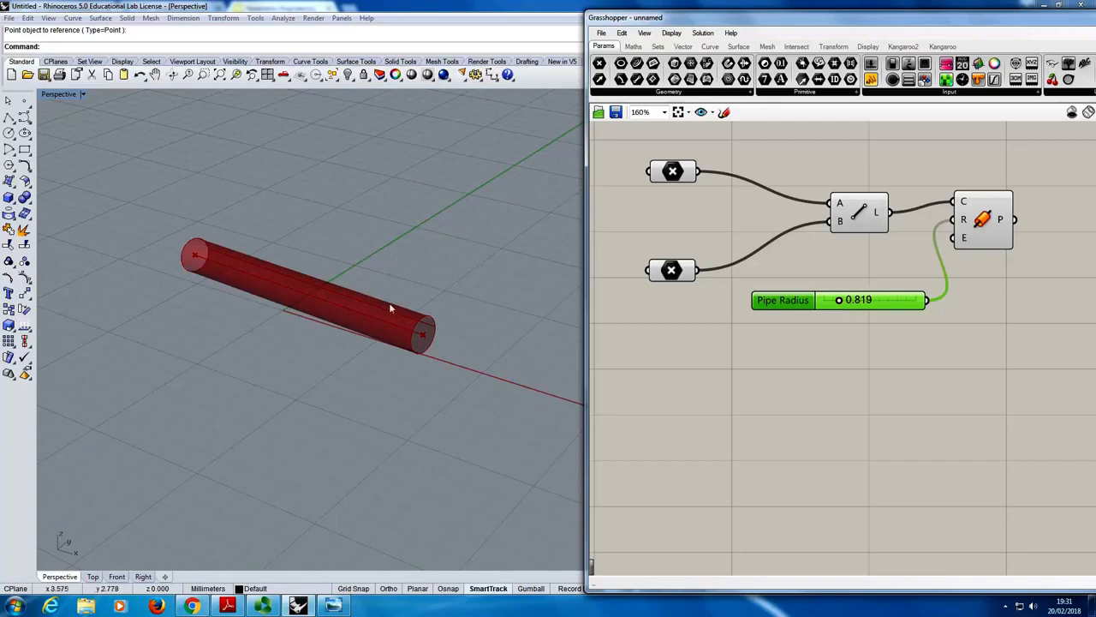
- Reposition both referenced end points in the Rhino Perspective viewport so the pipe takes a new direction and length
right_drag(389, 303, 306, 338)
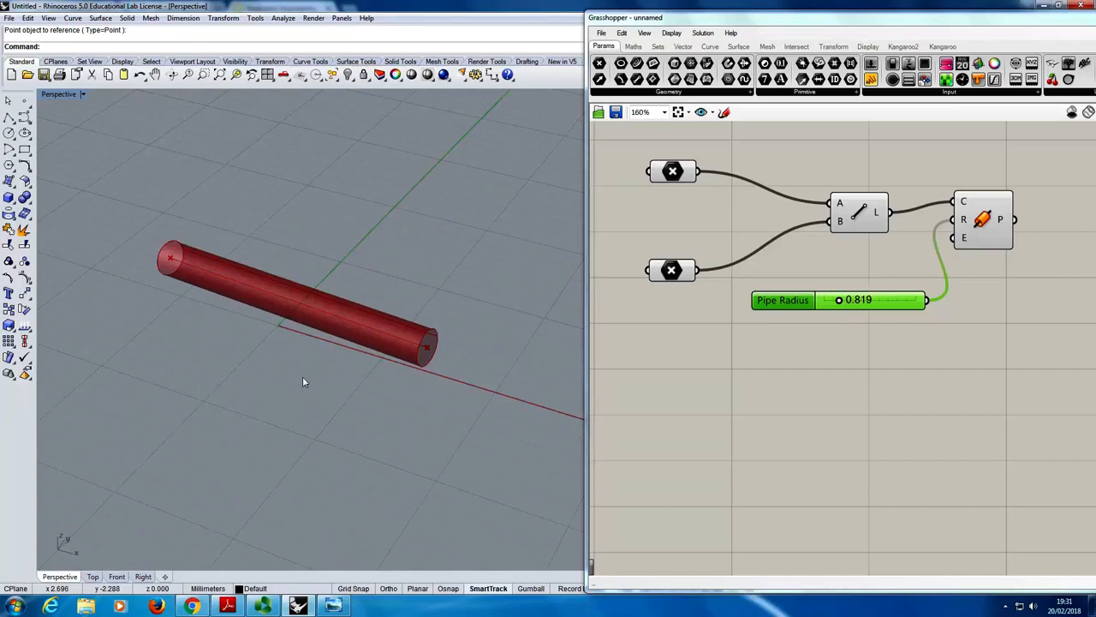
click(171, 258)
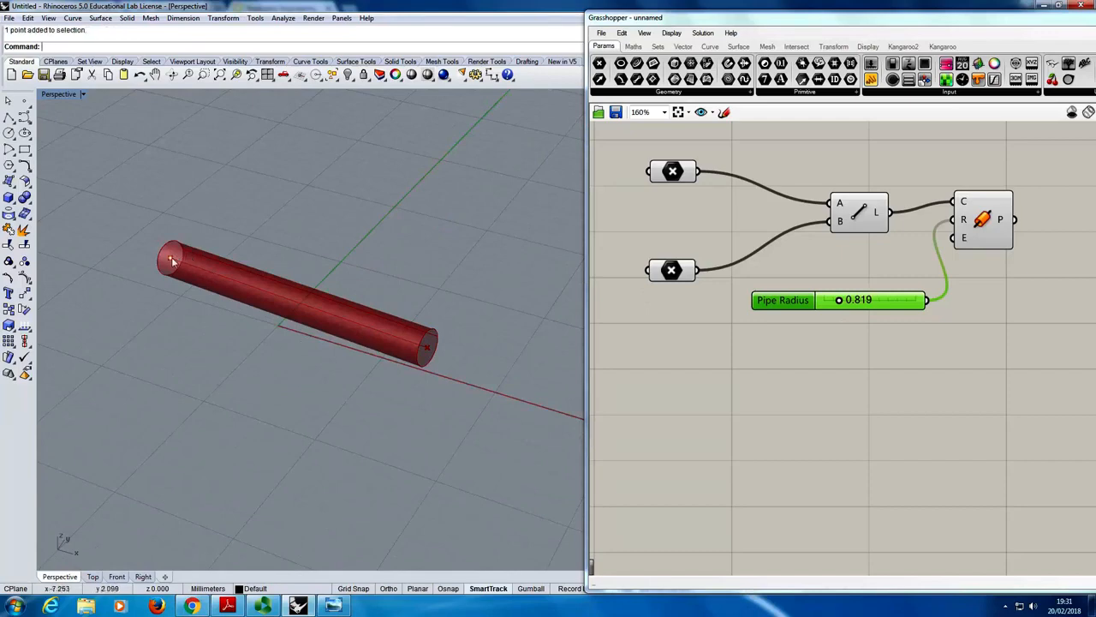
drag(171, 259, 325, 199)
drag(426, 348, 417, 395)
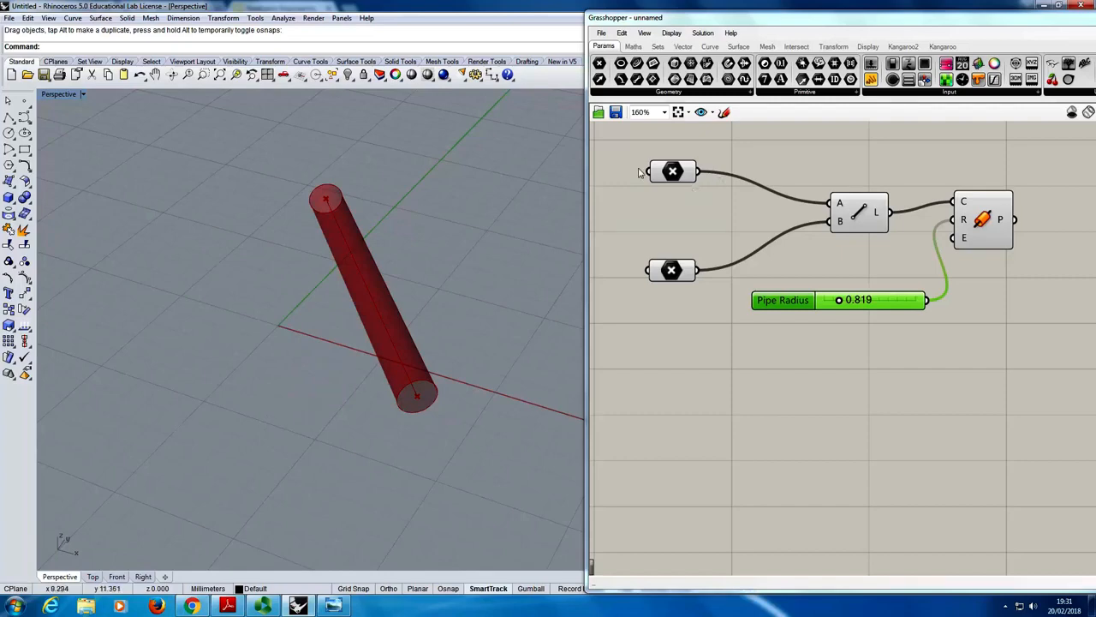
click(325, 202)
drag(325, 203, 237, 286)
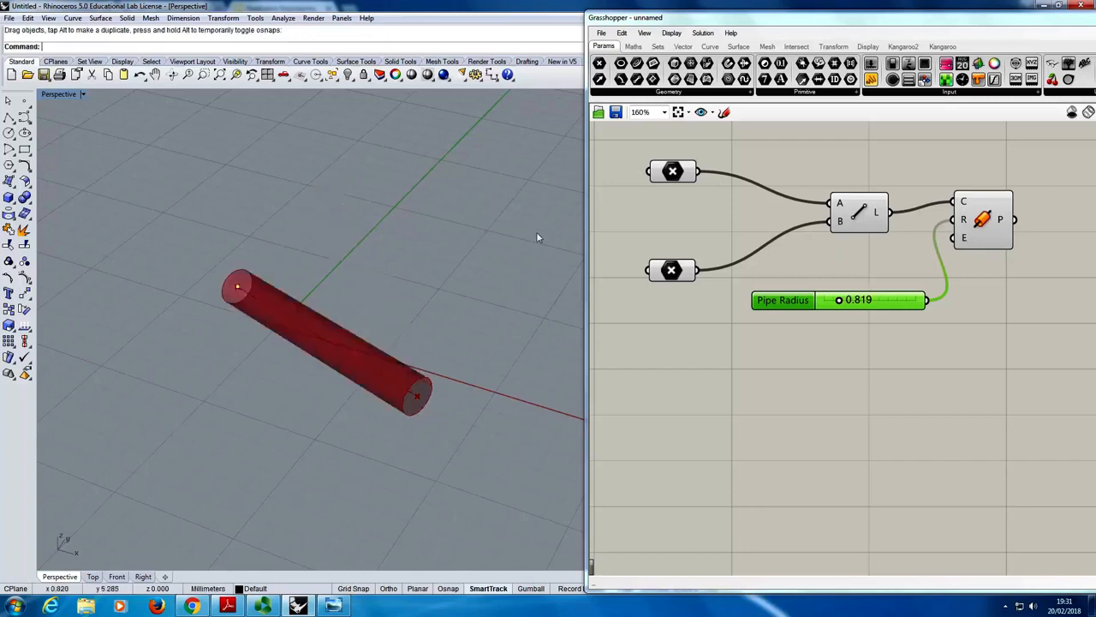
- Select the upper Point, Line and Pipe components in turn to identify their geometry, and inspect the Pipe's P output
click(675, 173)
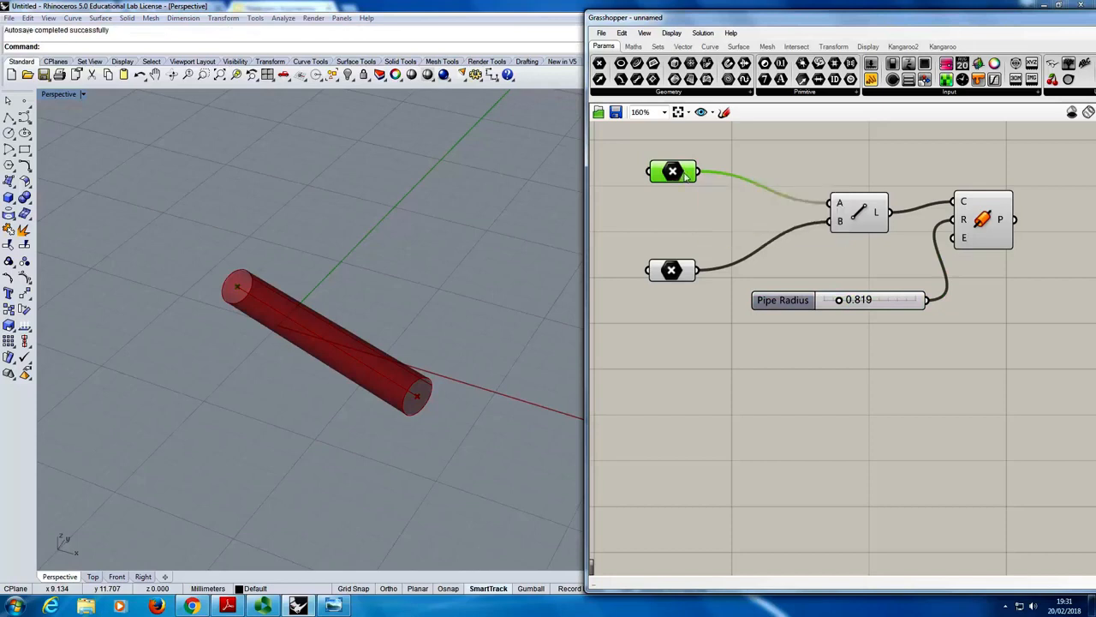
click(859, 211)
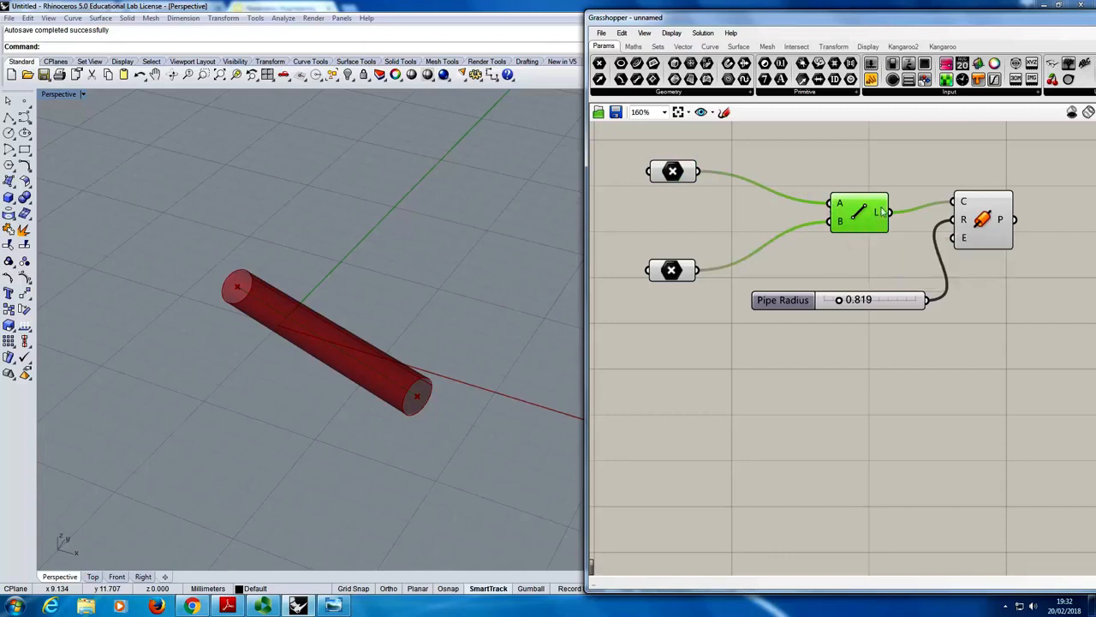
click(977, 209)
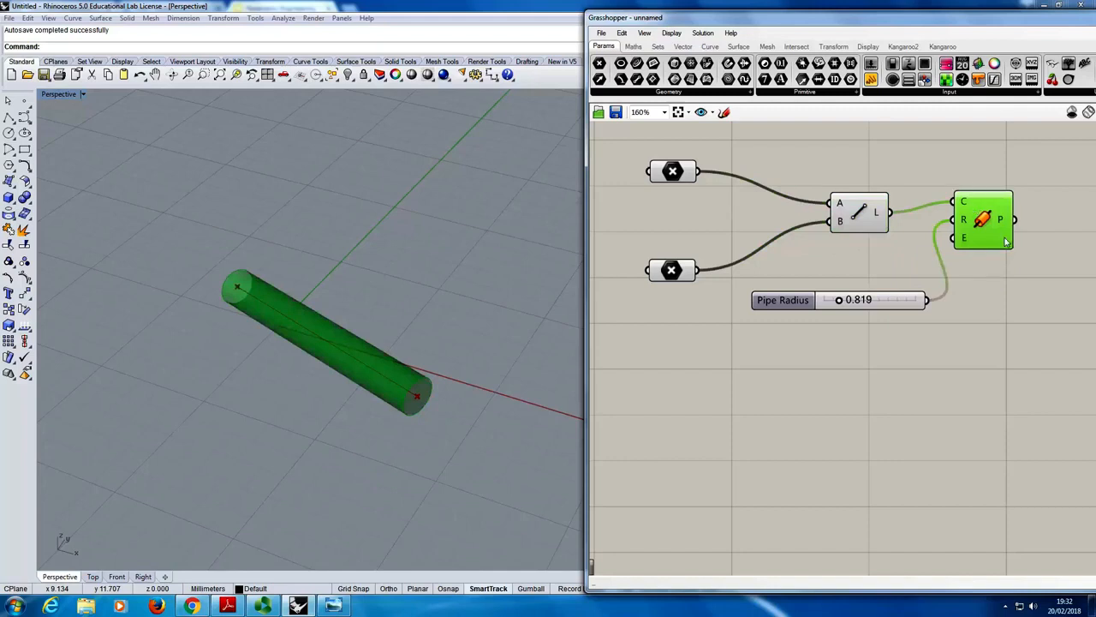
mouse_move(1007, 241)
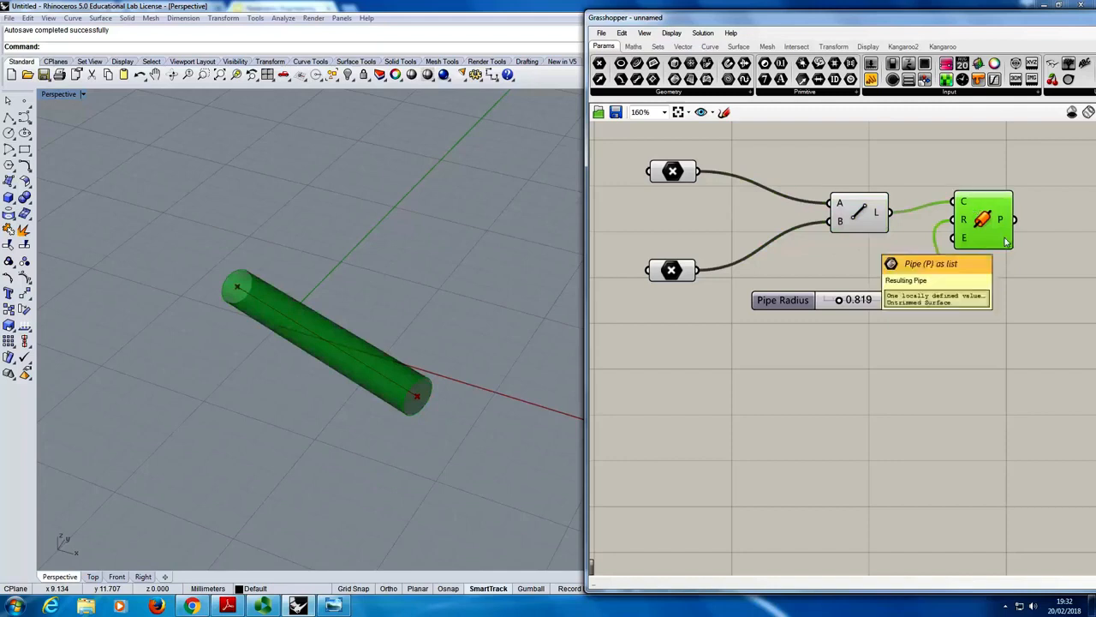
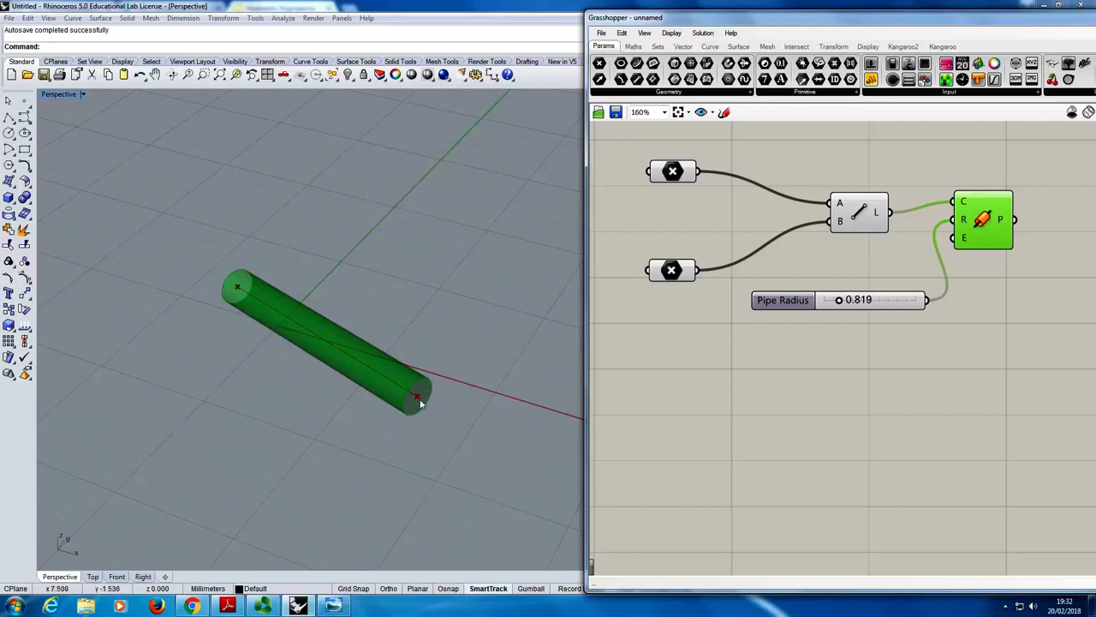
- Move the pipe's two referenced end points again in the Perspective viewport and highlight the Pipe component's geometry
drag(416, 399, 453, 316)
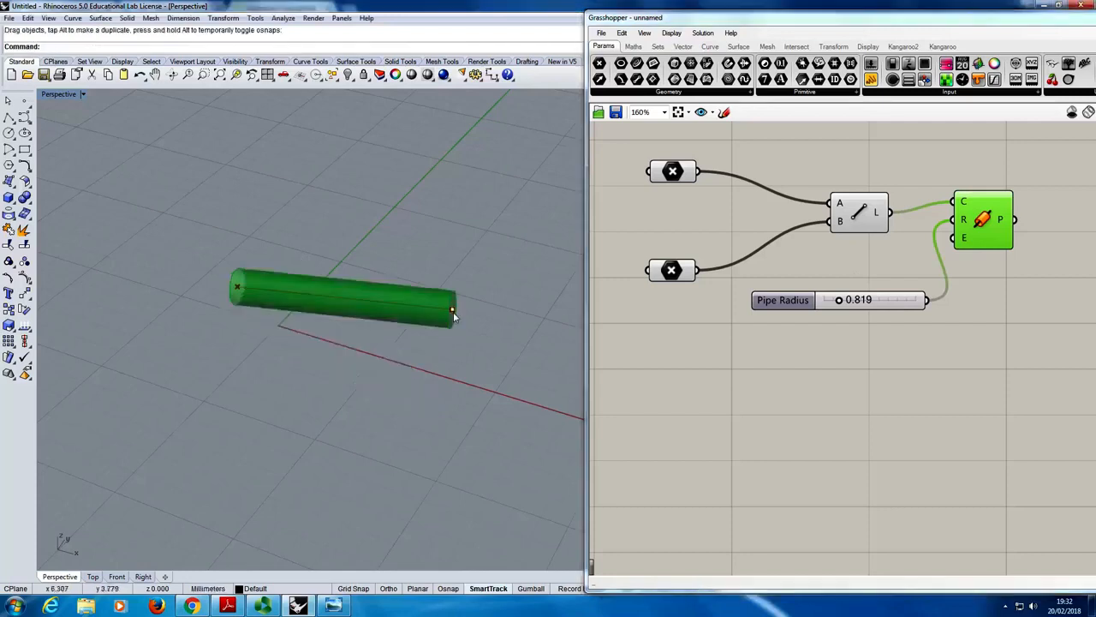
click(239, 288)
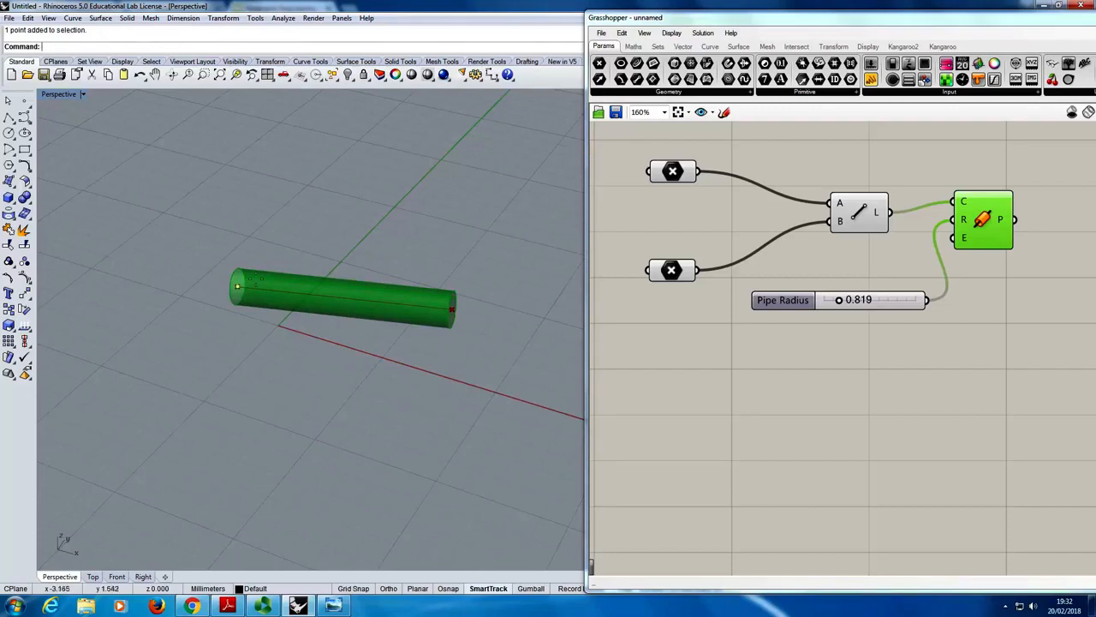
drag(240, 289, 260, 247)
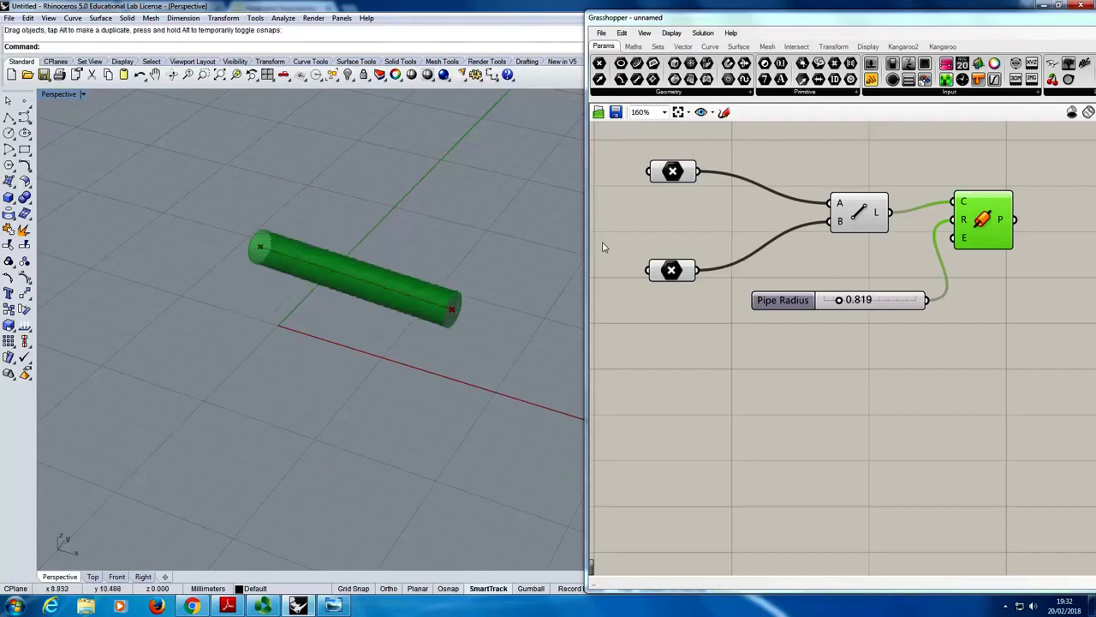
click(826, 182)
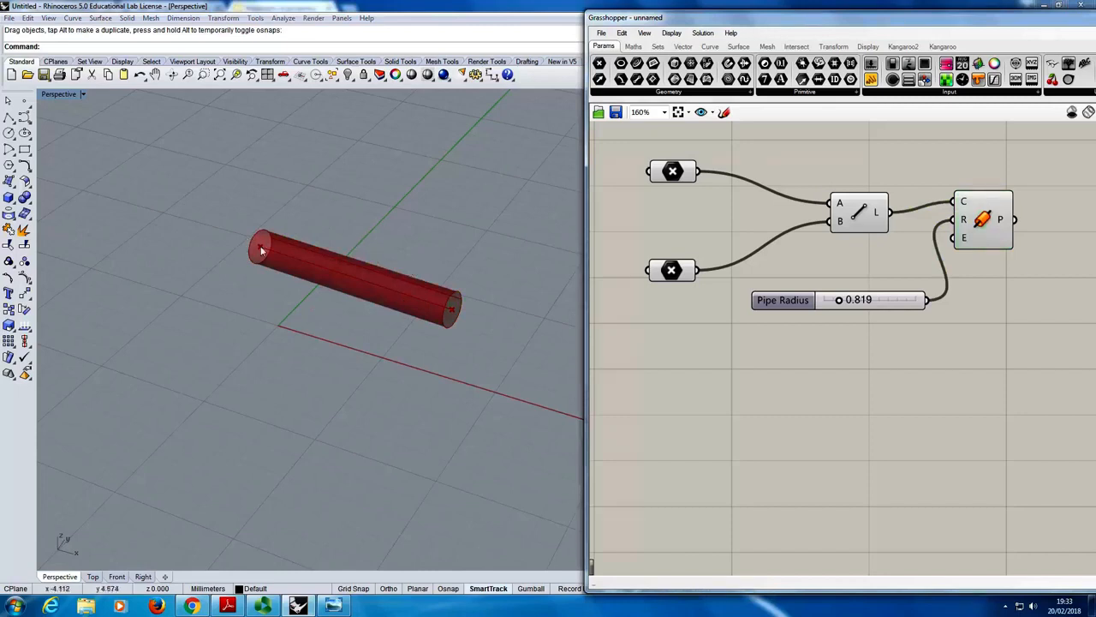
click(1000, 225)
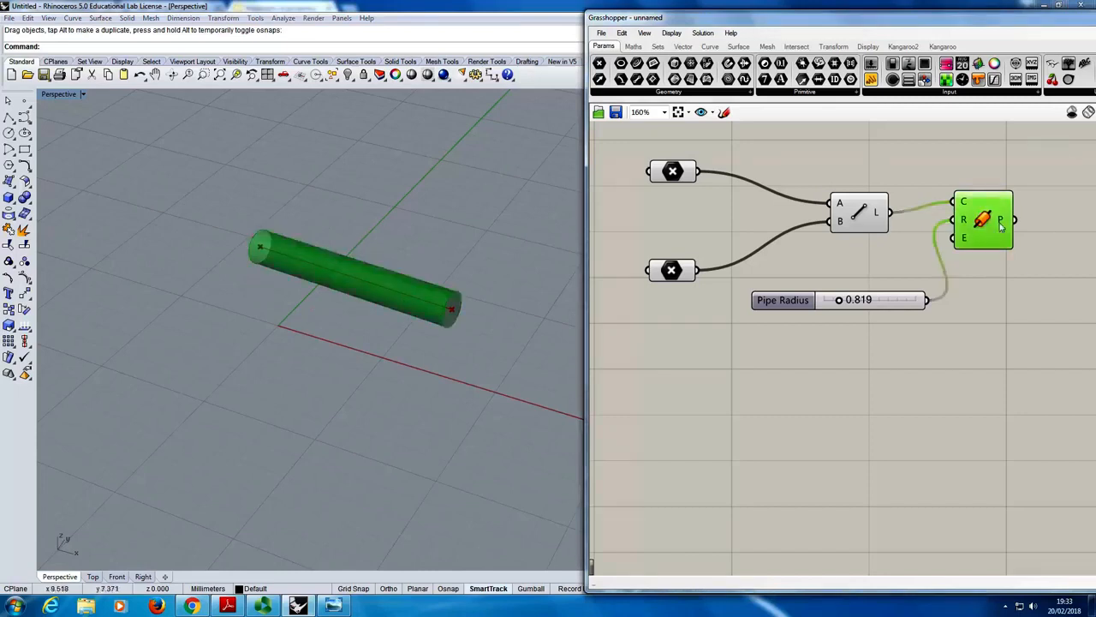
click(1044, 292)
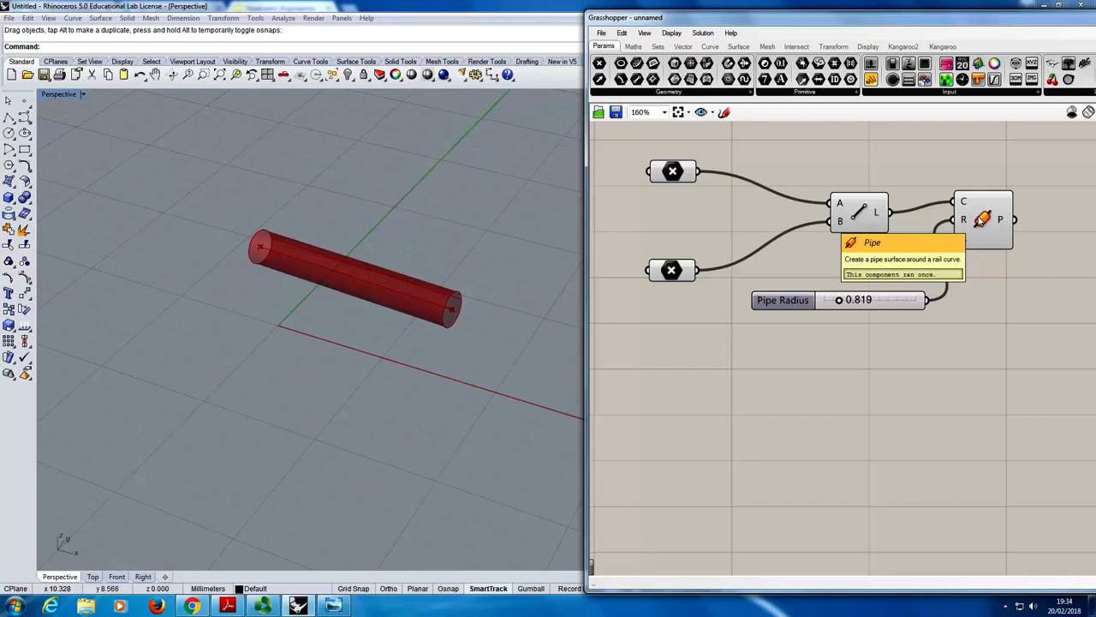
- Review the options available for the Pipe component, its C input and the empty canvas without changing anything
right_click(984, 223)
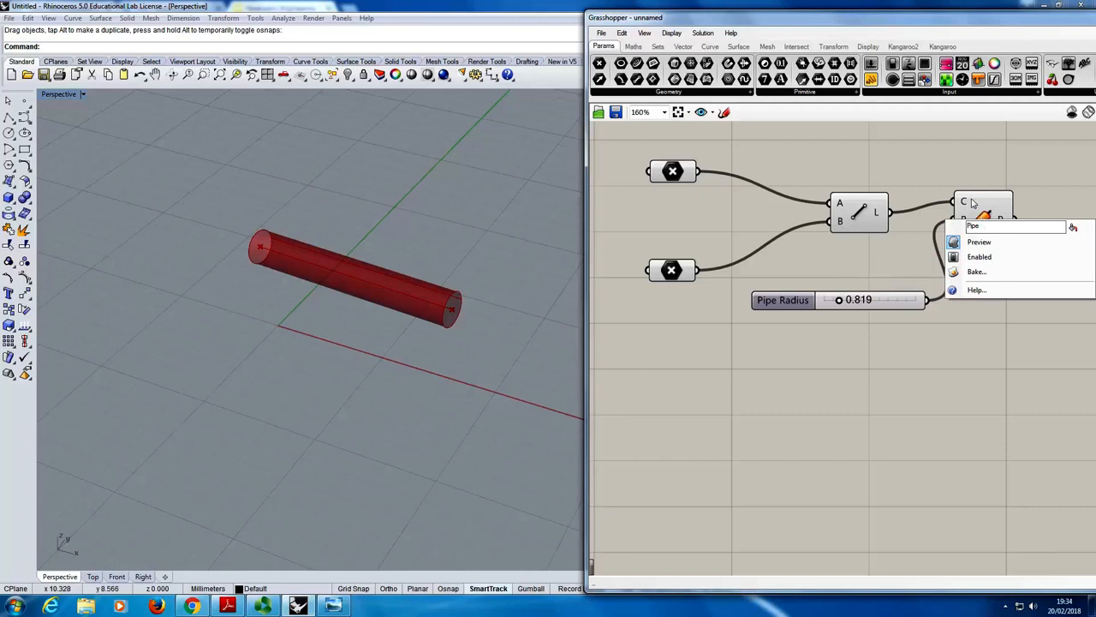
right_click(955, 171)
click(953, 169)
right_click(964, 201)
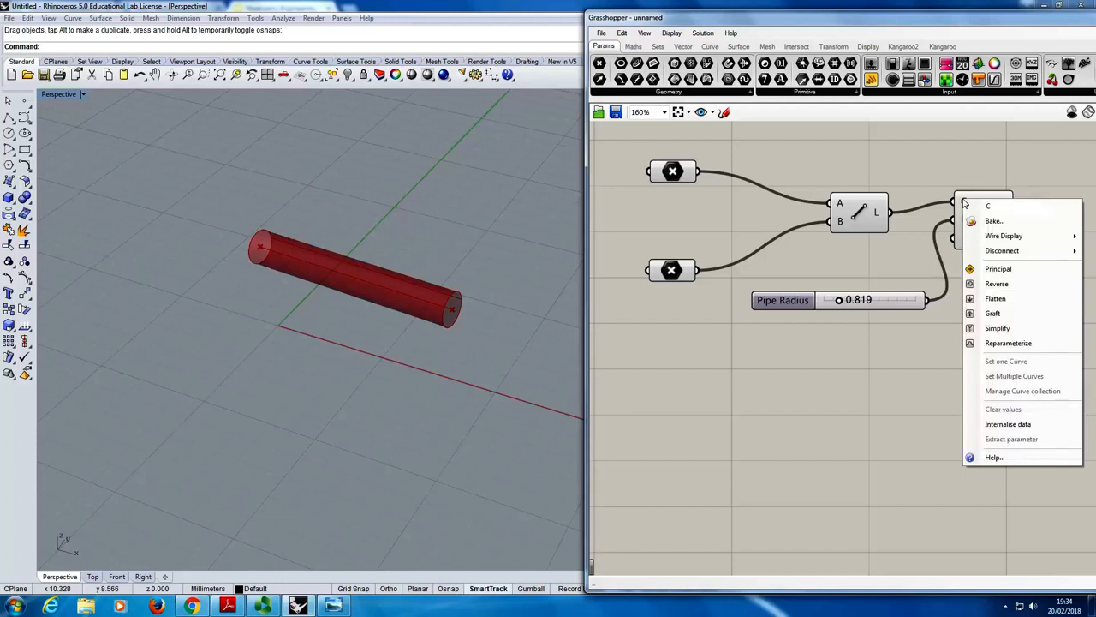
right_click(906, 151)
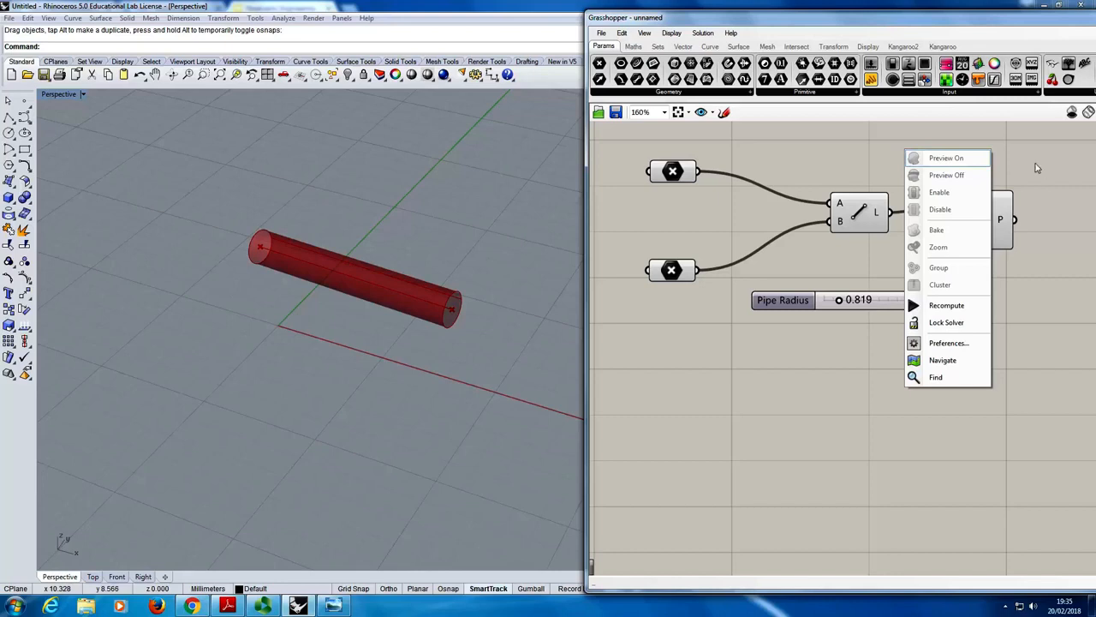
click(1010, 169)
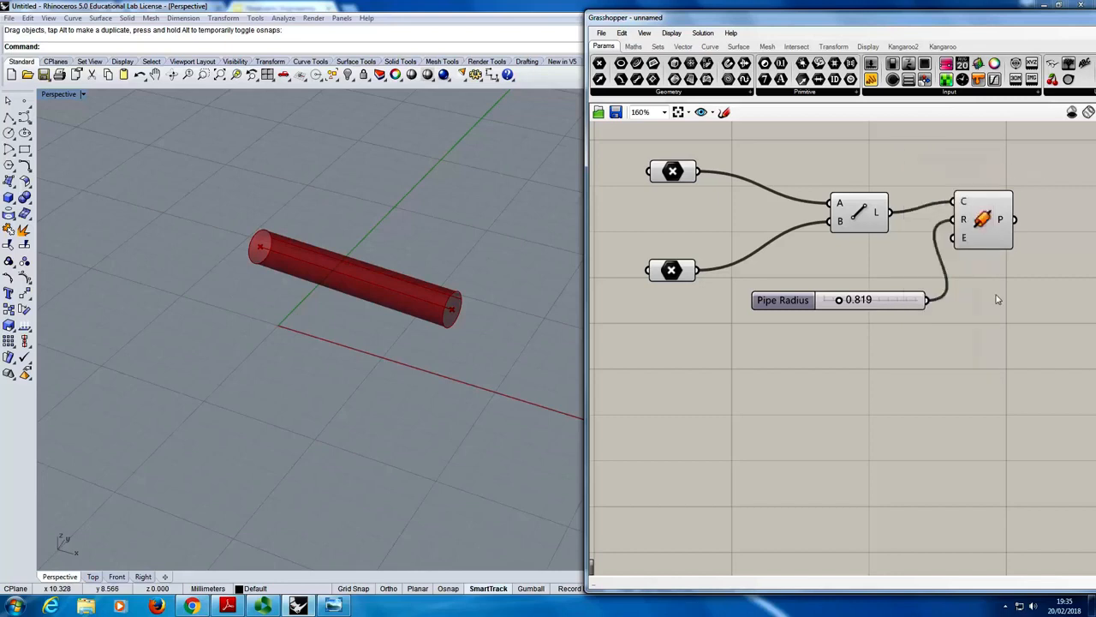
- Bake the Pipe component into Rhino on the Default layer, keeping the default attributes
right_click(984, 222)
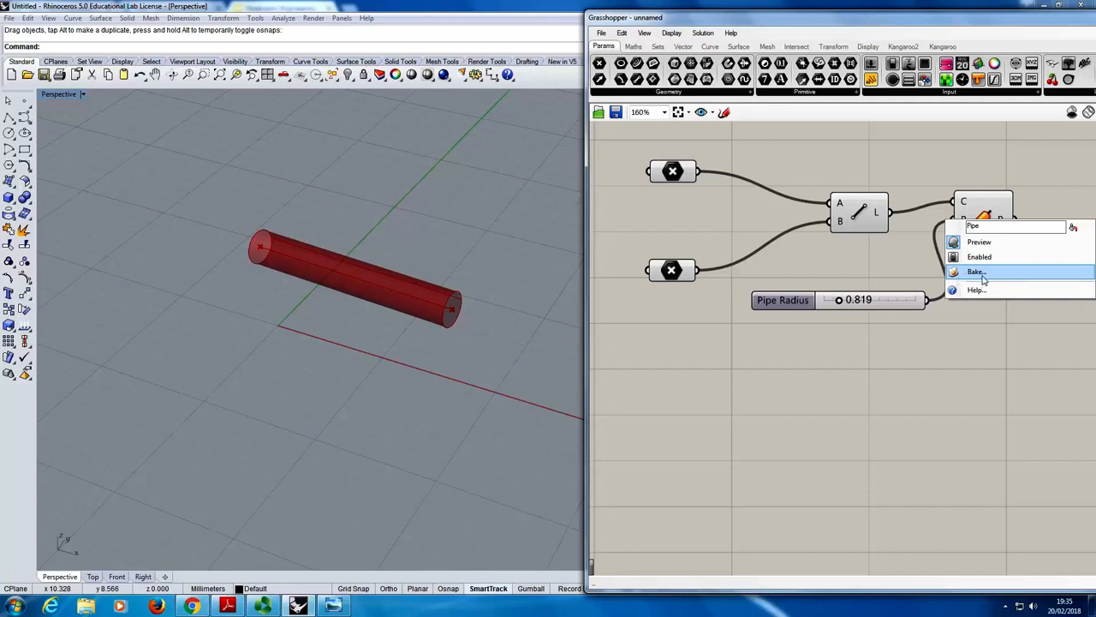
click(983, 278)
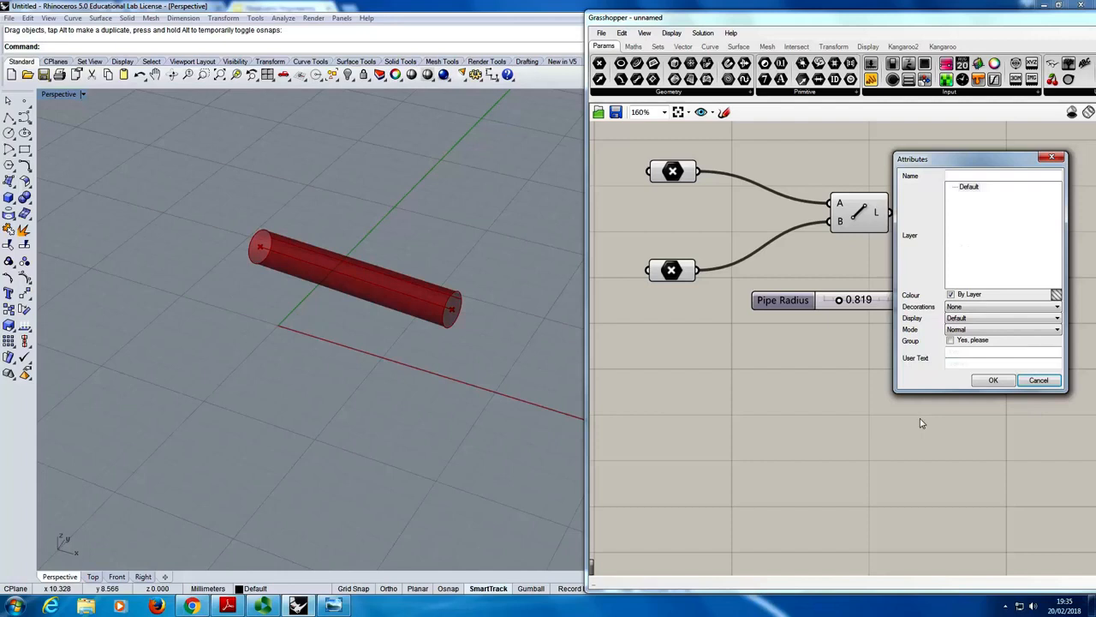
click(990, 380)
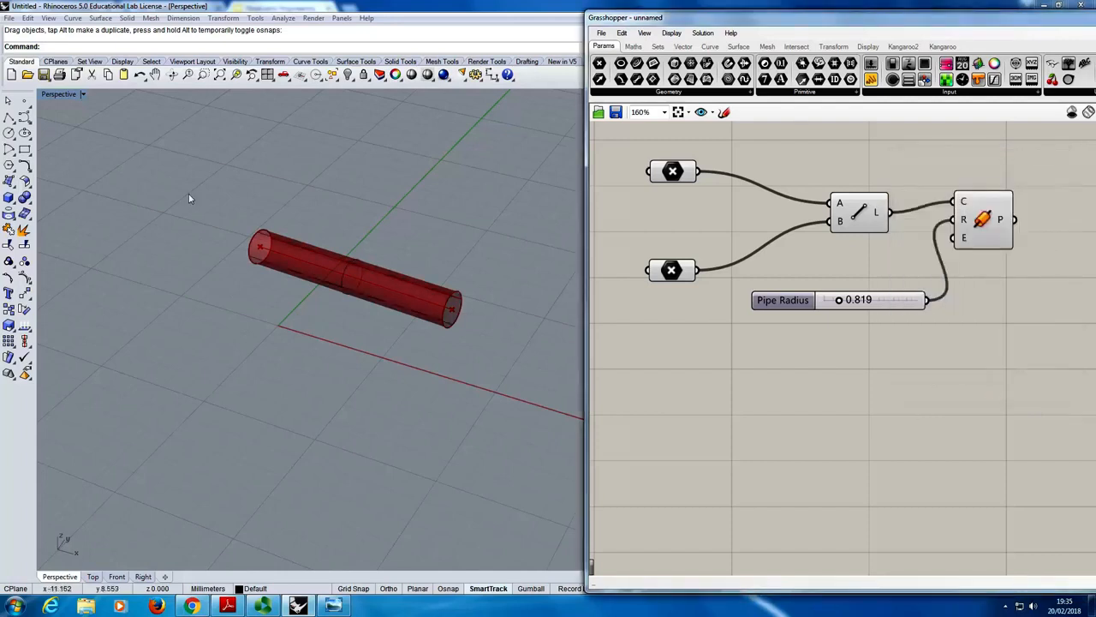
- Select the baked pipe surface in the Perspective viewport to check that it is selectable Rhino geometry, and deselect it
click(353, 273)
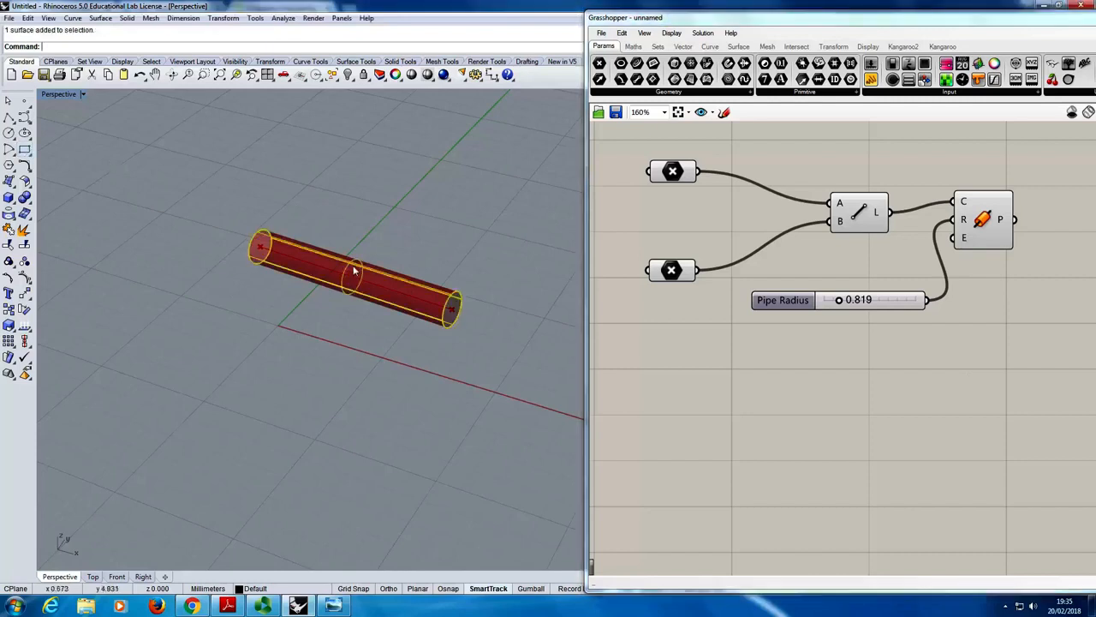
click(394, 260)
click(396, 273)
key(Escape)
click(386, 280)
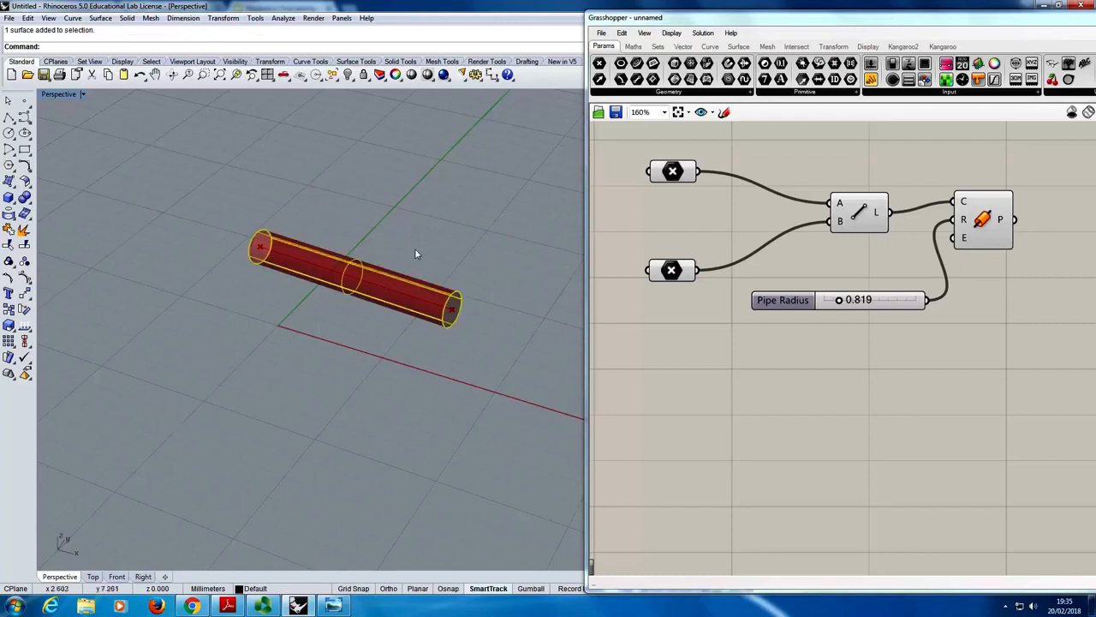
click(433, 248)
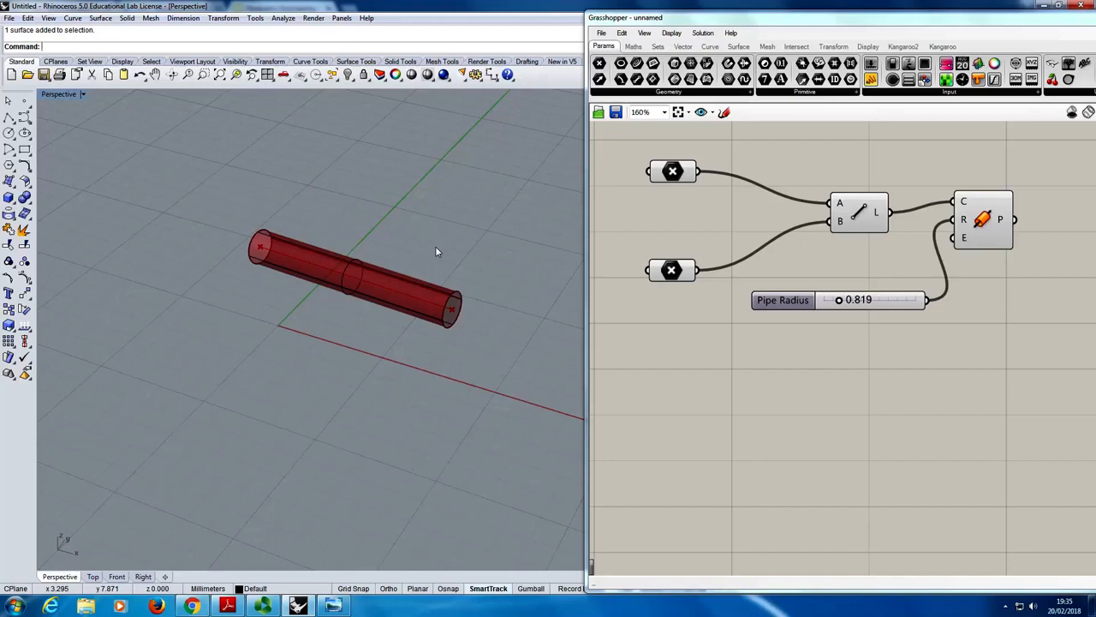
- Move the baked pipe surface away from the Grasshopper preview pipe, to a spot behind it
click(361, 265)
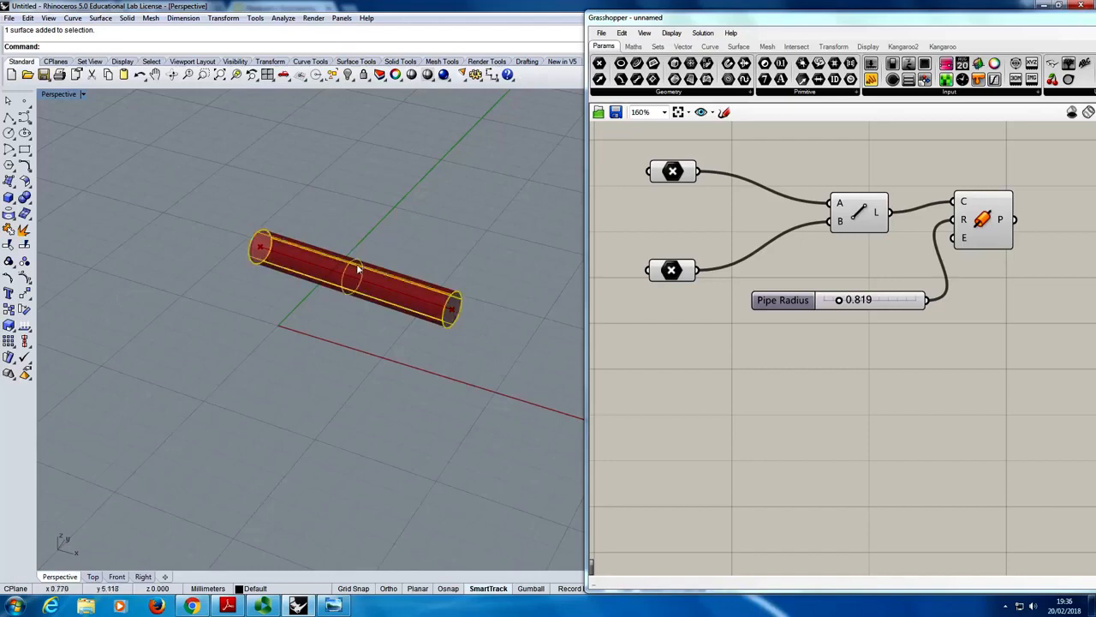
drag(358, 268, 413, 225)
drag(411, 208, 258, 172)
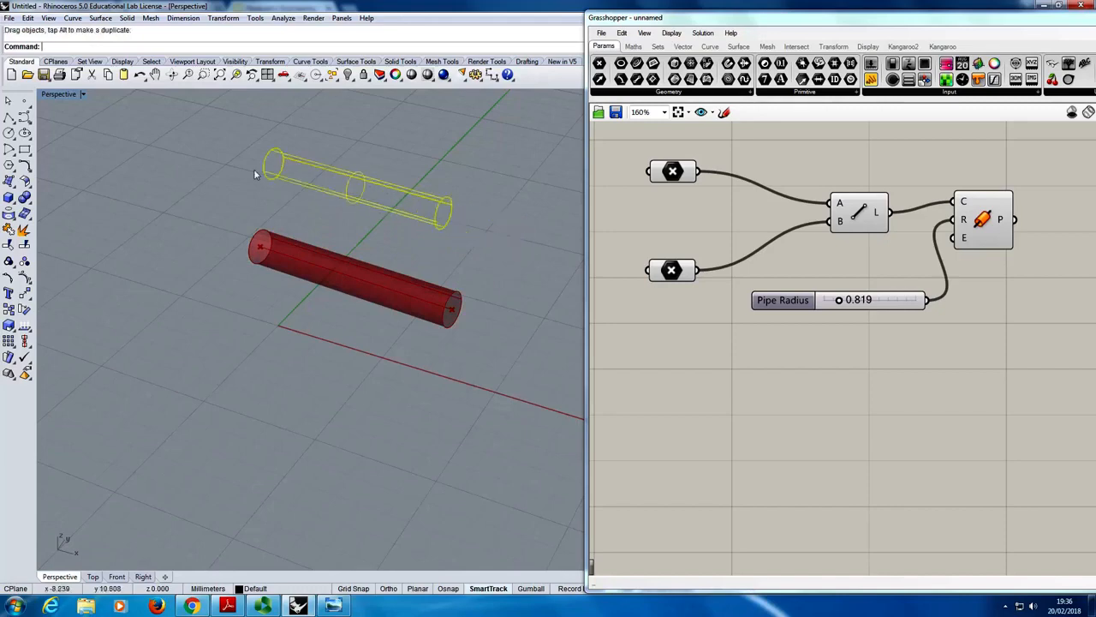
click(220, 193)
click(402, 211)
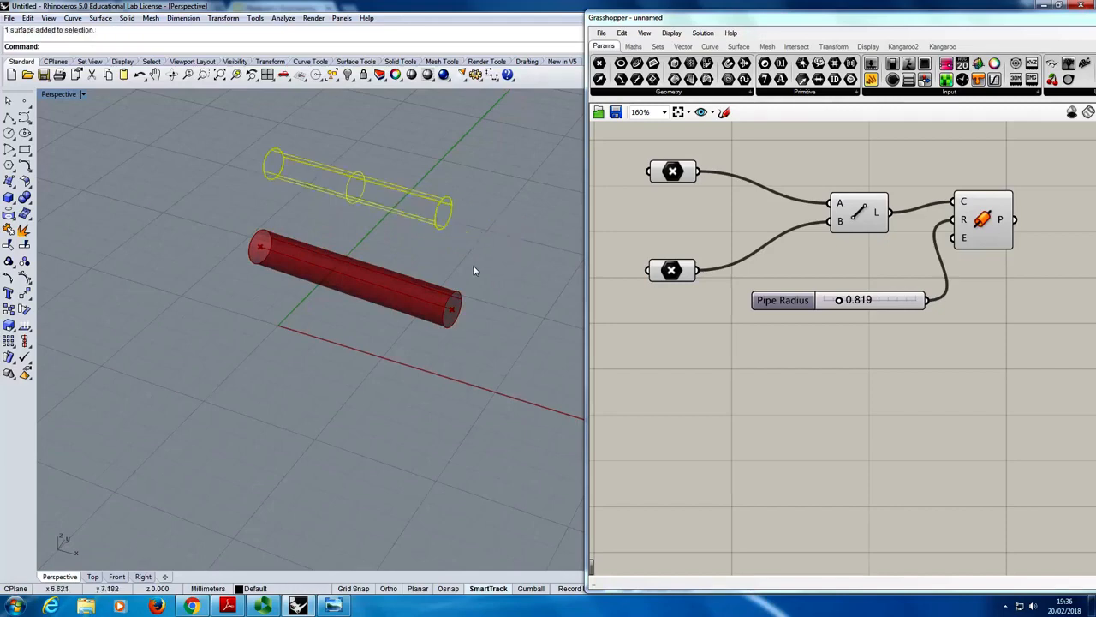
key(Escape)
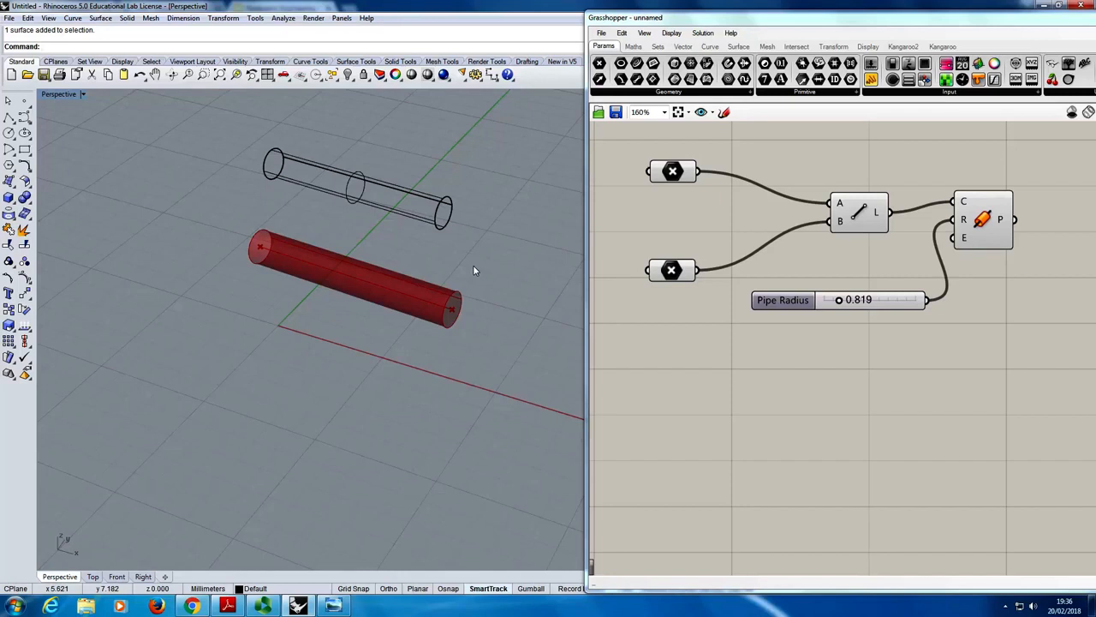
- Set the Perspective viewport's display mode to Shaded and adjust the baked pipe's position beside the preview pipe
mouse_move(356, 187)
mouse_down()
mouse_move(316, 214)
mouse_move(353, 188)
mouse_up()
click(385, 205)
click(355, 197)
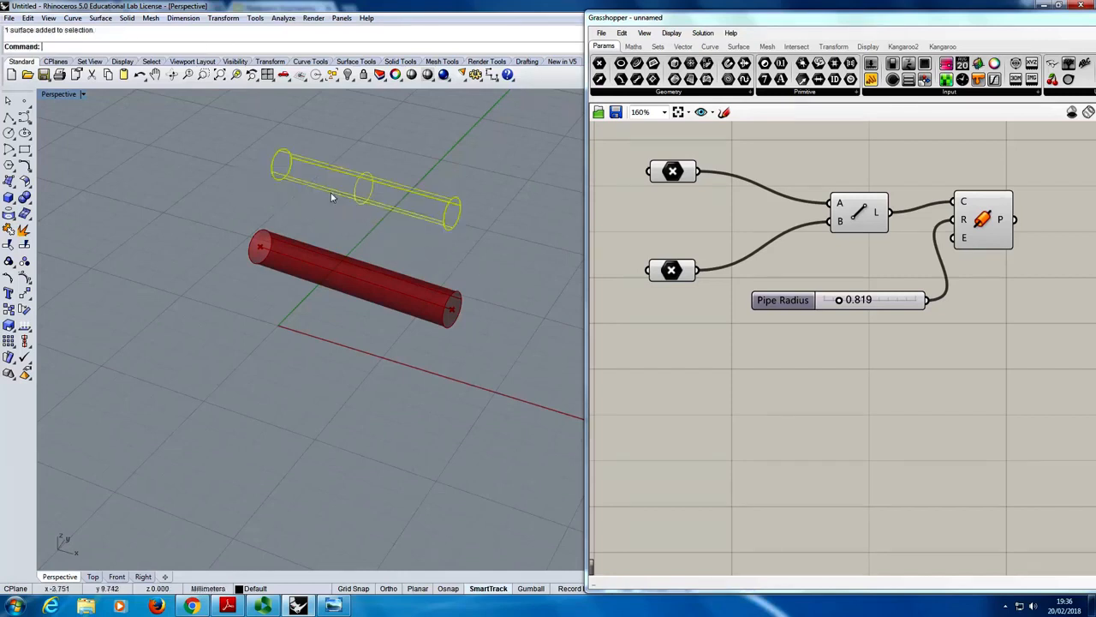
click(276, 208)
click(83, 95)
click(86, 139)
drag(342, 201, 350, 182)
click(221, 227)
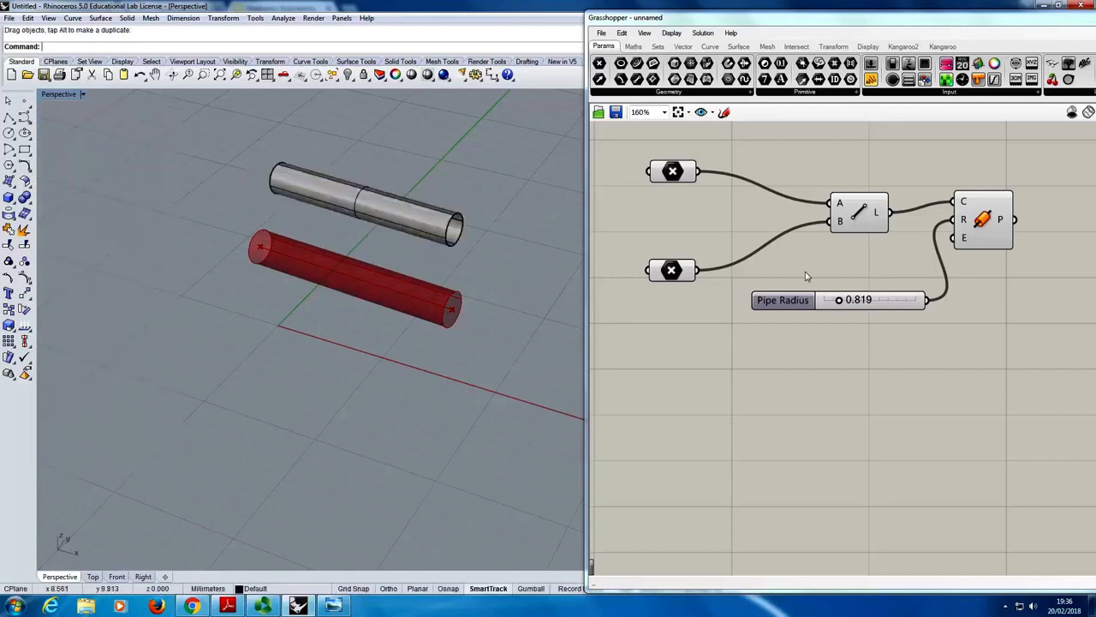
- Move one referenced end point of the preview pipe towards the viewer and set the Pipe Radius slider to 0.850
drag(260, 248, 213, 346)
mouse_move(841, 300)
mouse_down()
mouse_move(868, 309)
mouse_move(769, 307)
mouse_move(892, 307)
mouse_move(842, 314)
mouse_up()
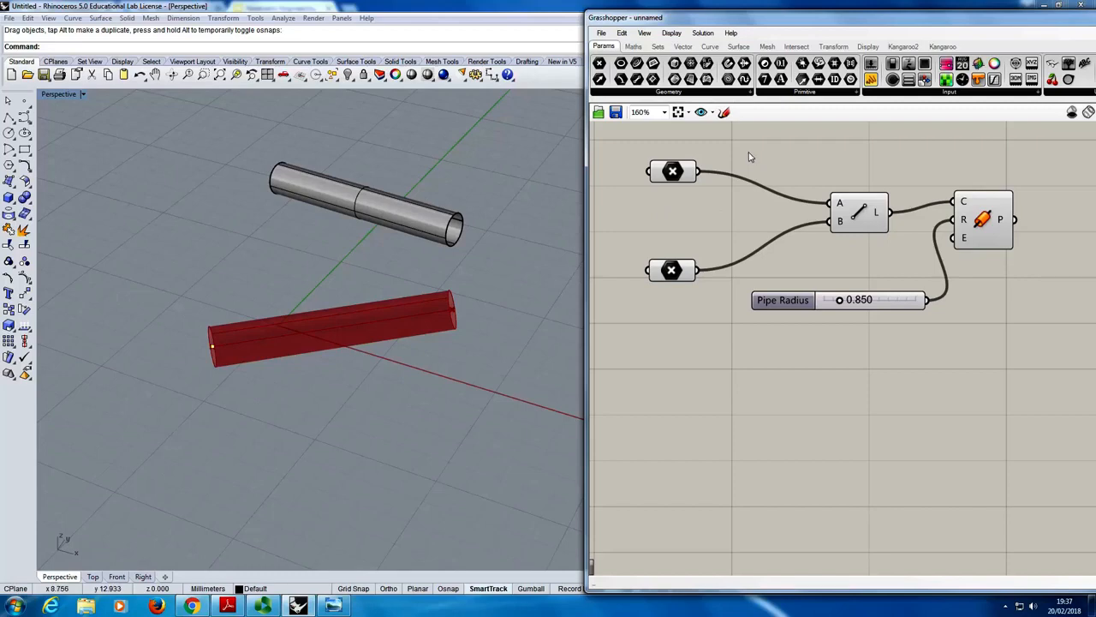
- Widen the visible Grasshopper canvas area and add the Bifocals utility to label the components with their names
right_drag(786, 159, 823, 237)
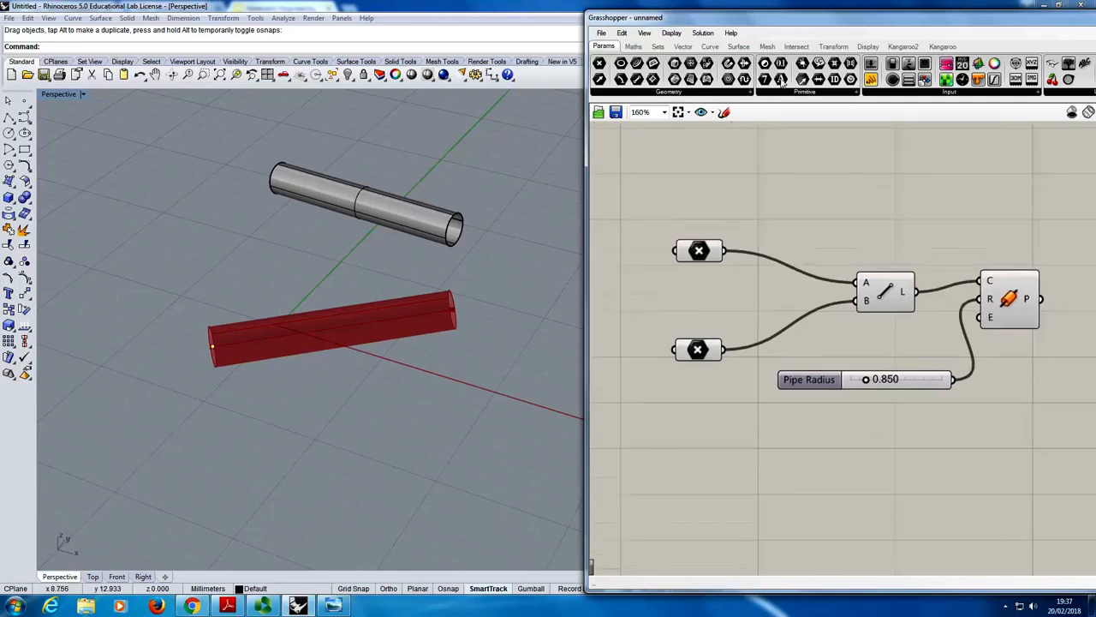
drag(768, 20, 664, 11)
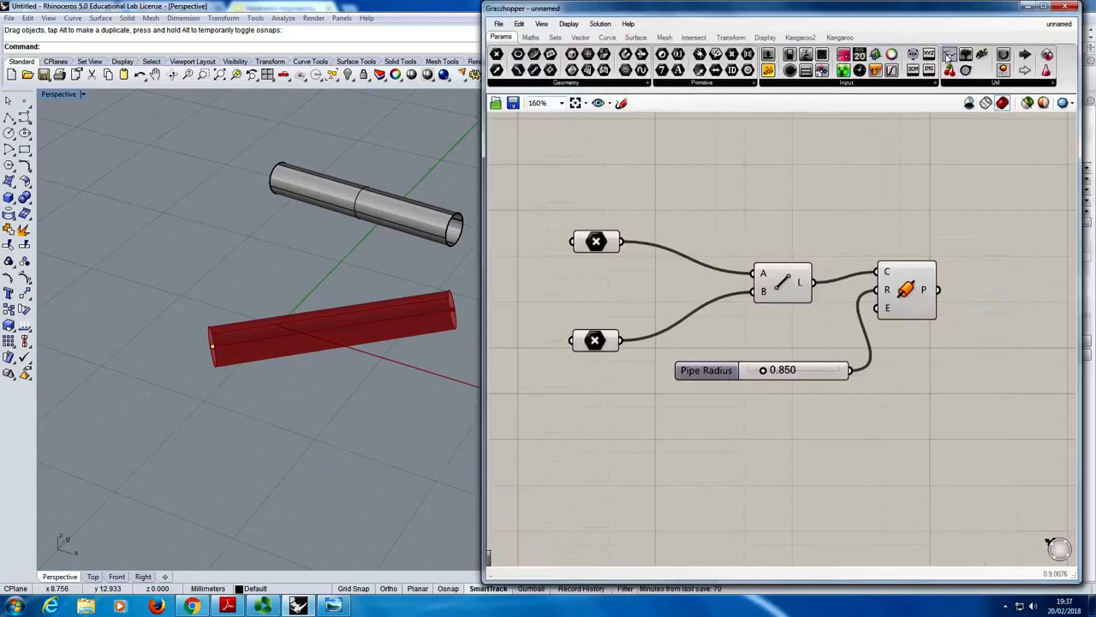
drag(949, 55, 571, 160)
right_drag(570, 160, 720, 267)
drag(726, 268, 576, 127)
right_drag(851, 286, 766, 171)
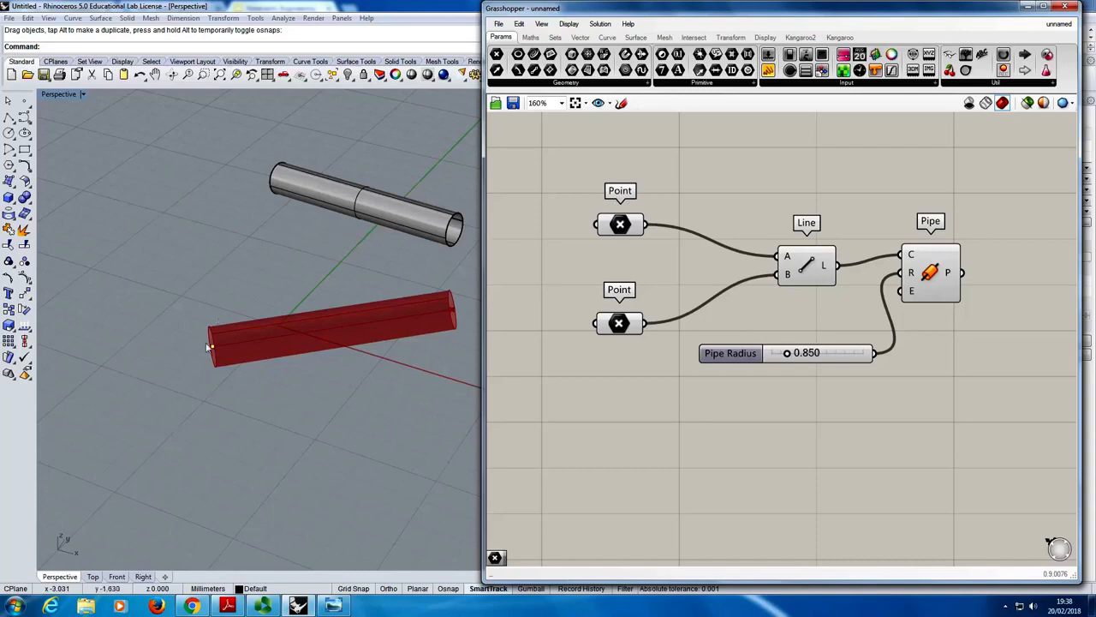
- Reposition the preview pipe's referenced end point and place four new point objects in front of the pipe in the Perspective viewport
drag(212, 346, 205, 265)
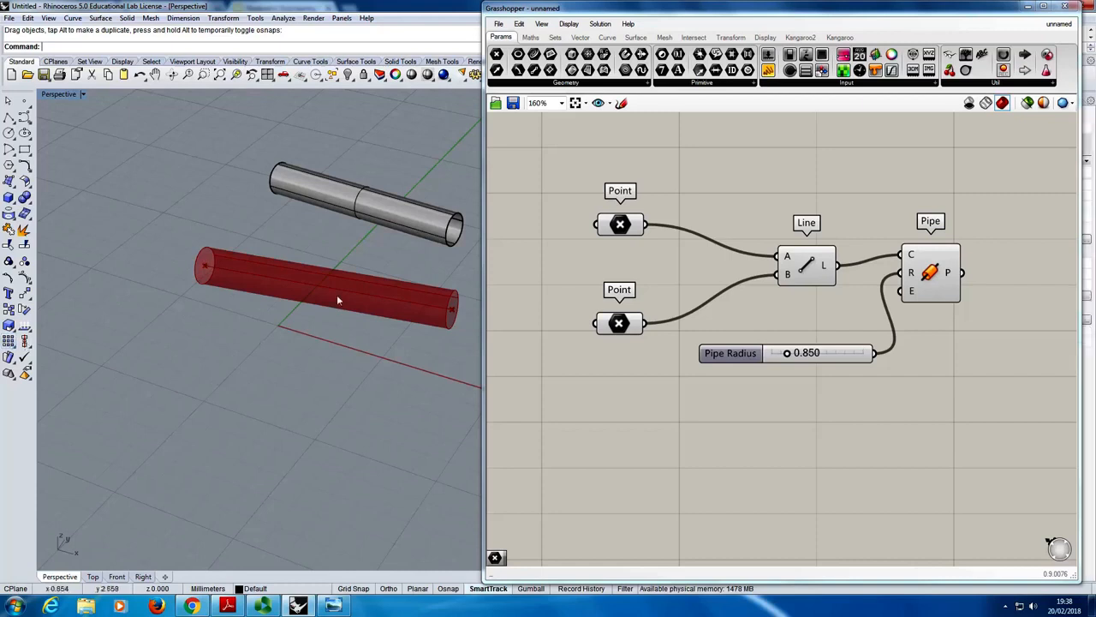
right_drag(346, 283, 279, 316)
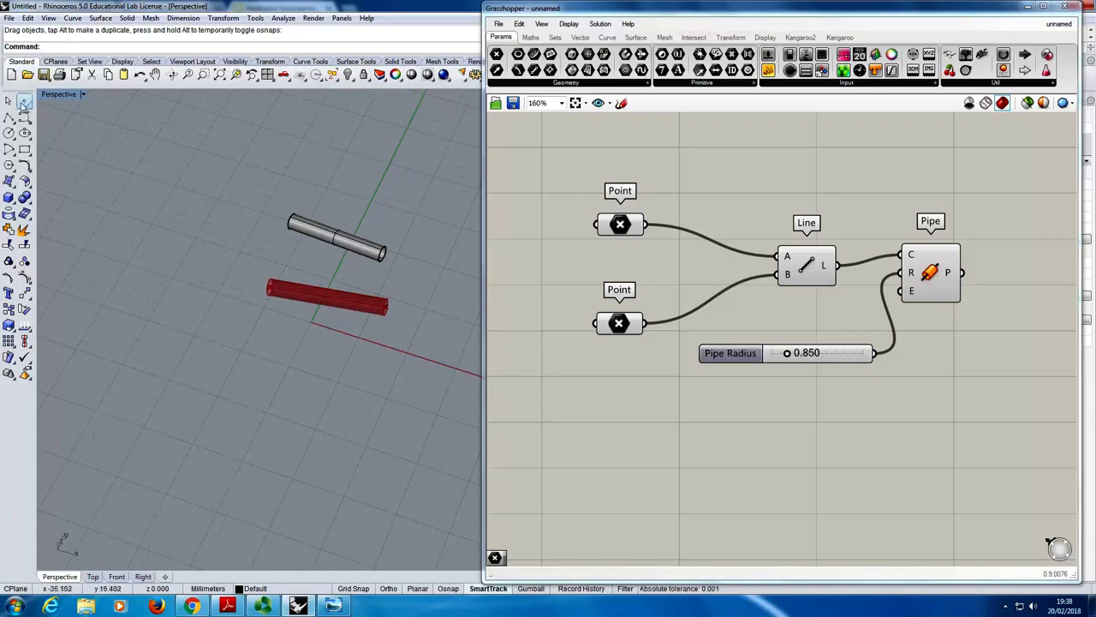
click(24, 101)
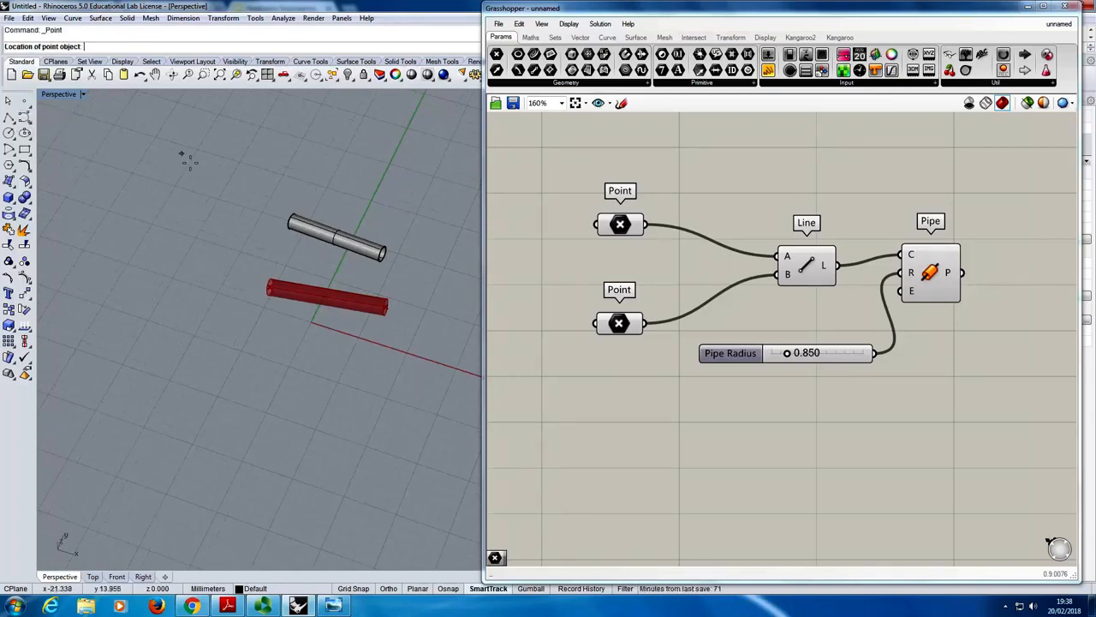
click(257, 324)
key(Return)
click(241, 360)
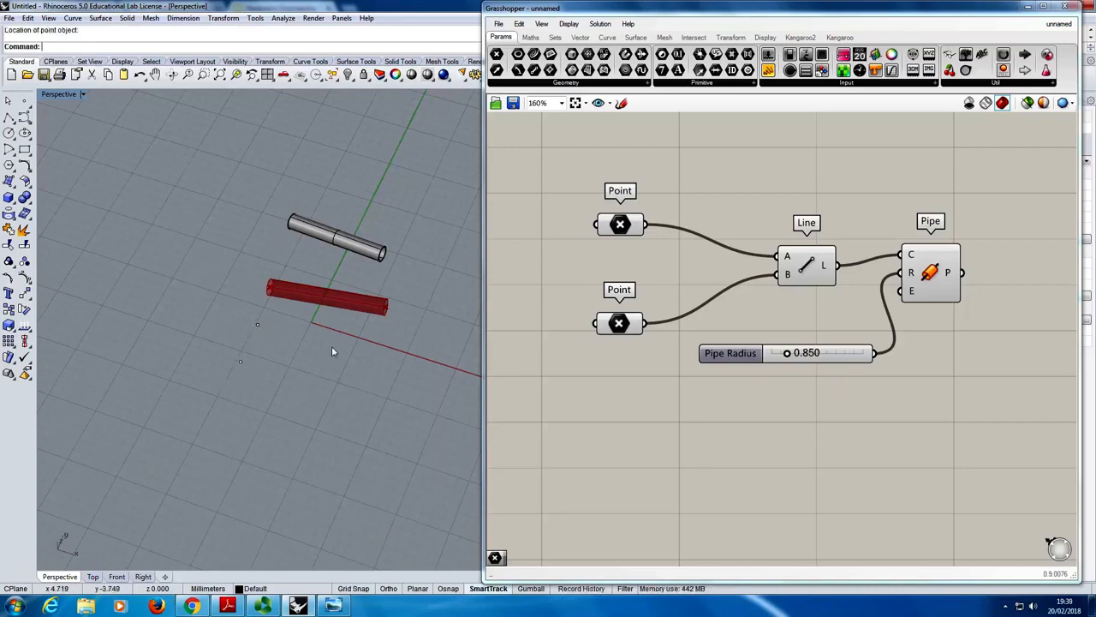
click(377, 343)
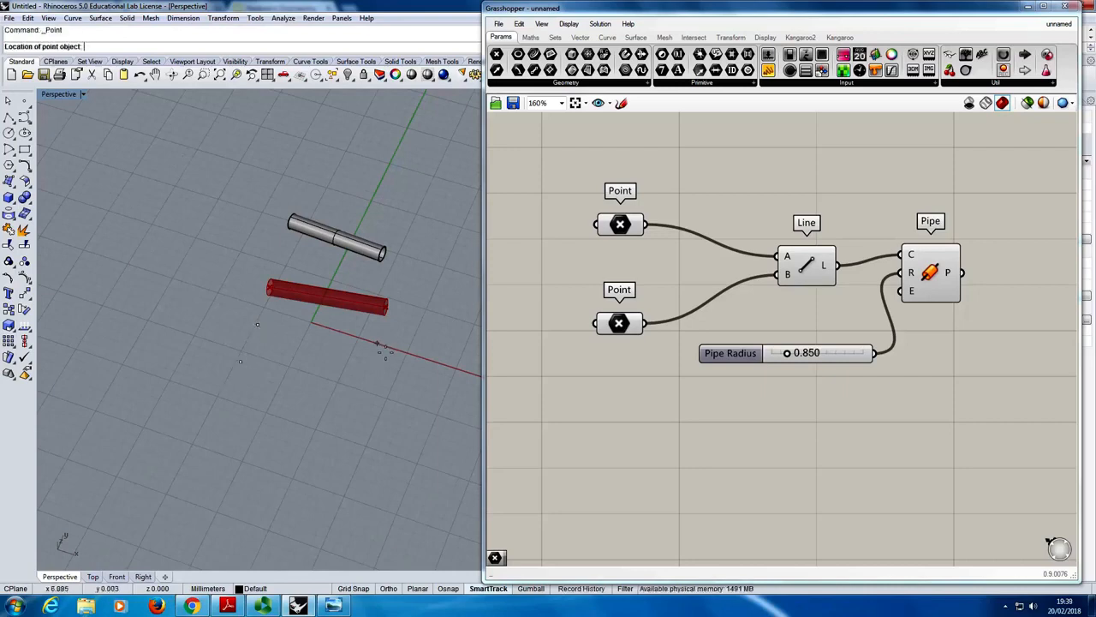
click(365, 382)
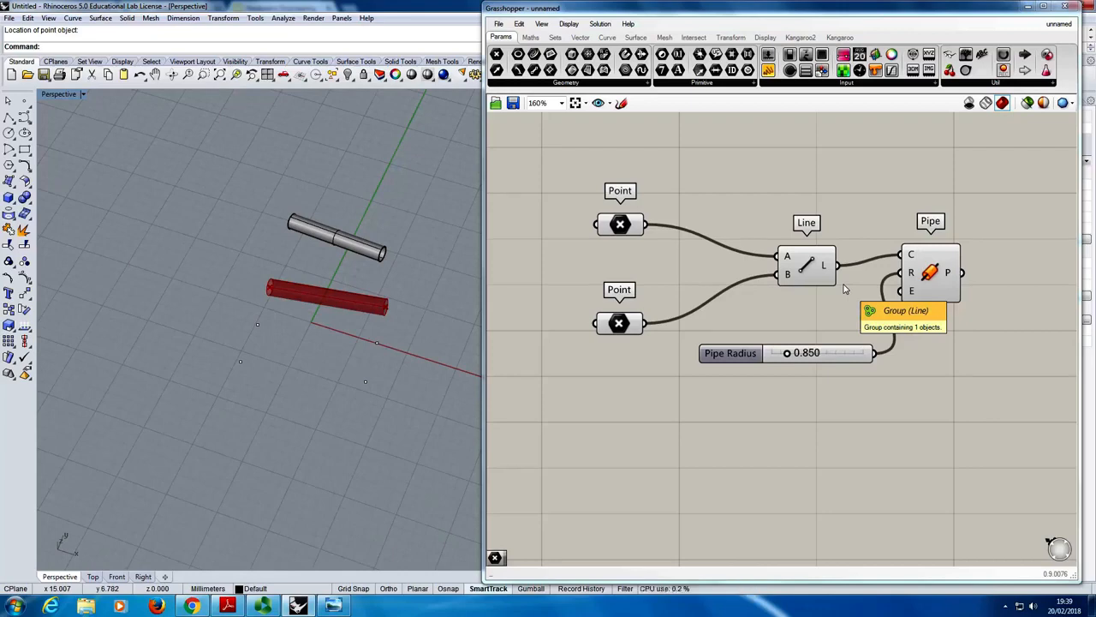
- Set the upper Point component to reference multiple points: the preview pipe's left end point and the two new points in front of it
right_click(614, 227)
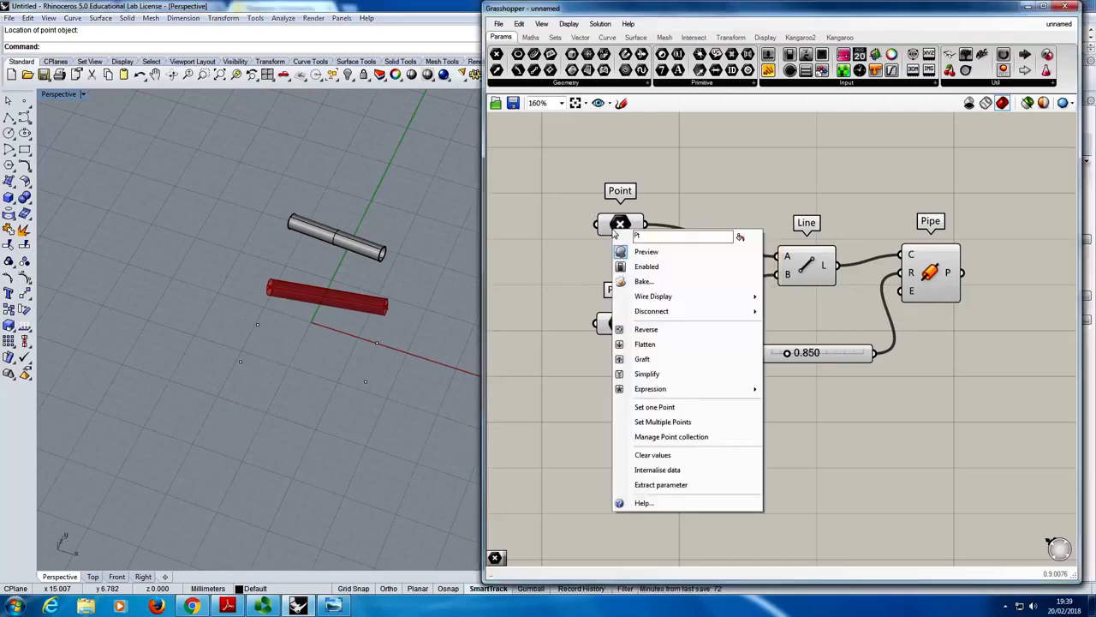
click(685, 422)
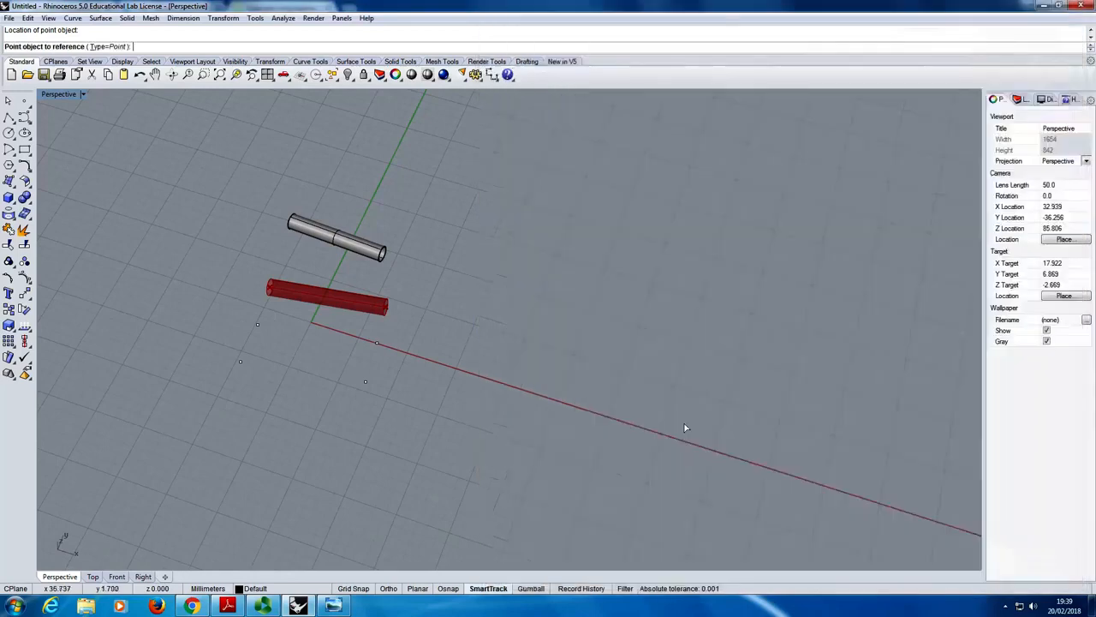
click(271, 293)
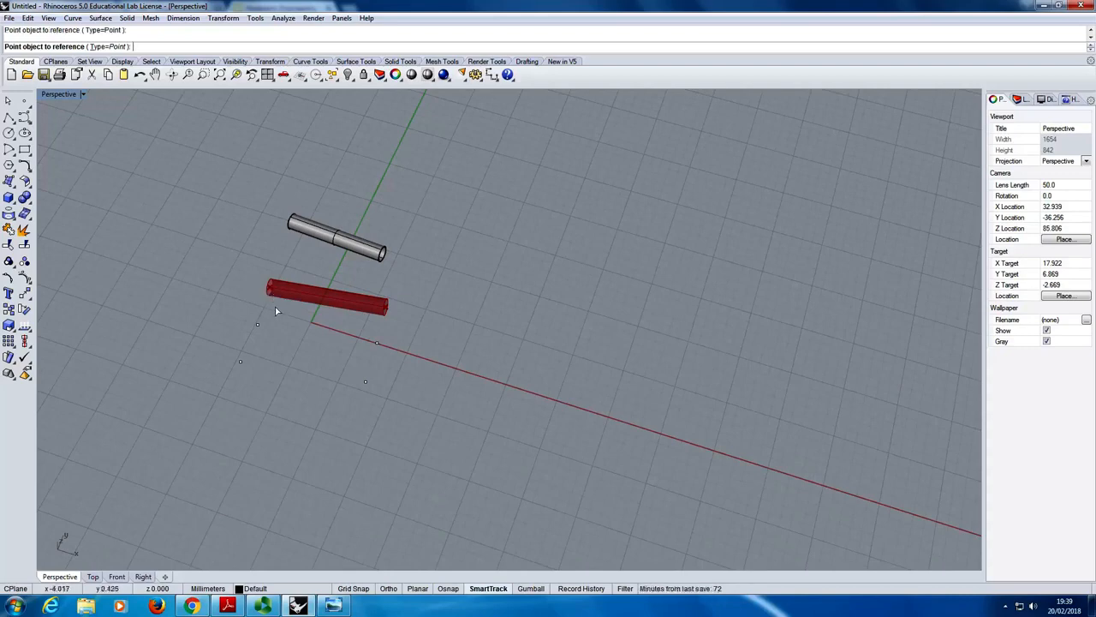
click(257, 325)
click(240, 361)
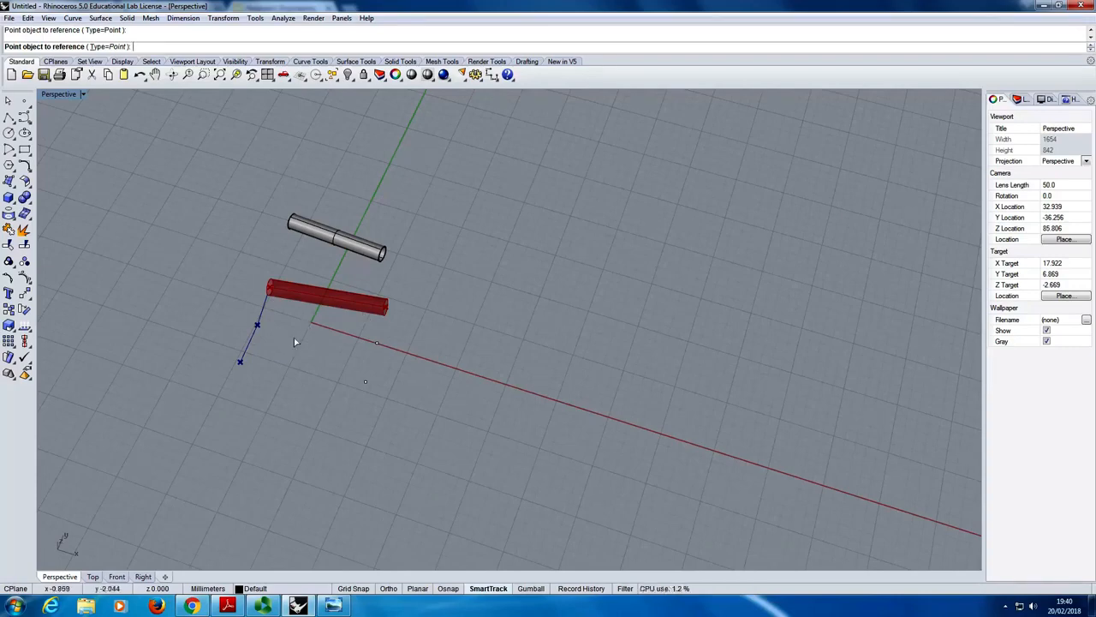
key(Return)
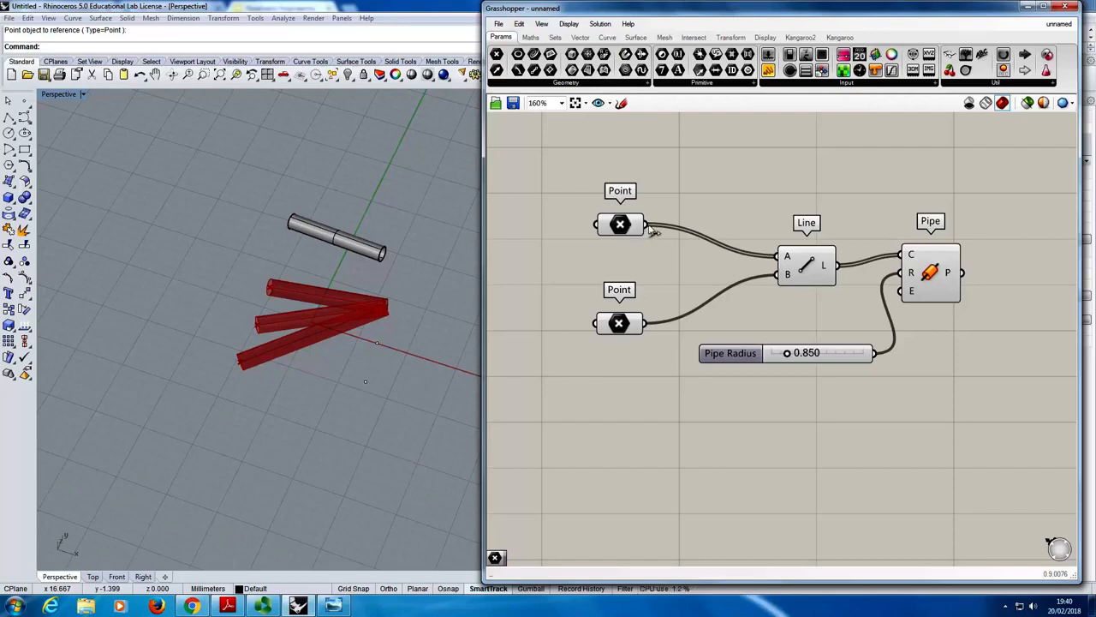
- Turn off the Draw Fancy Wires display option and turn it back on to compare the wire styles
mouse_move(622, 225)
click(567, 24)
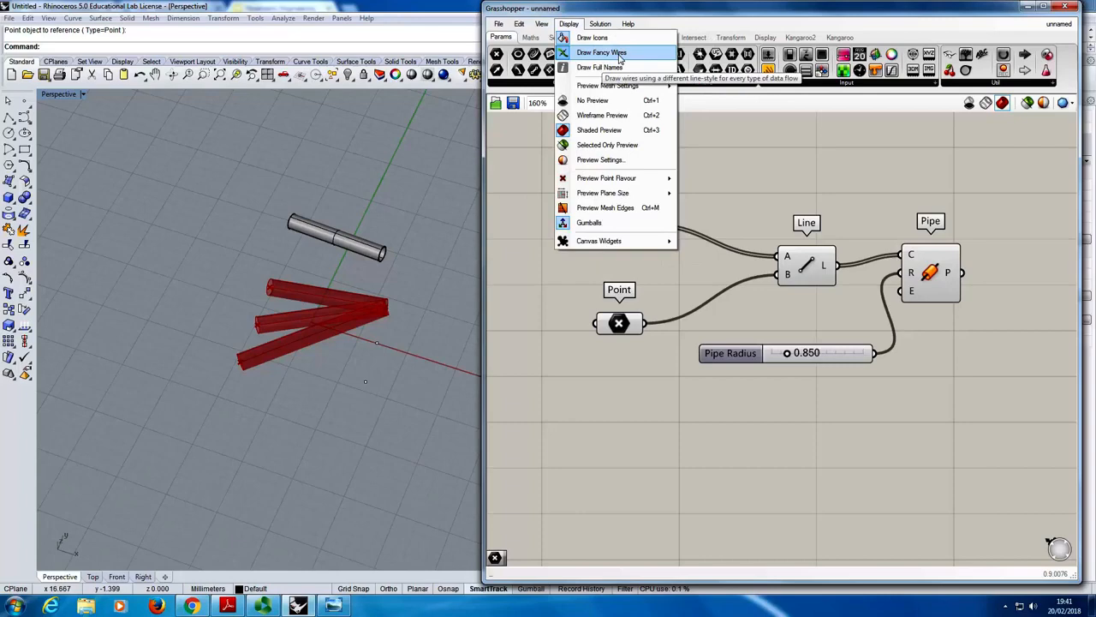
click(604, 53)
click(569, 24)
click(605, 53)
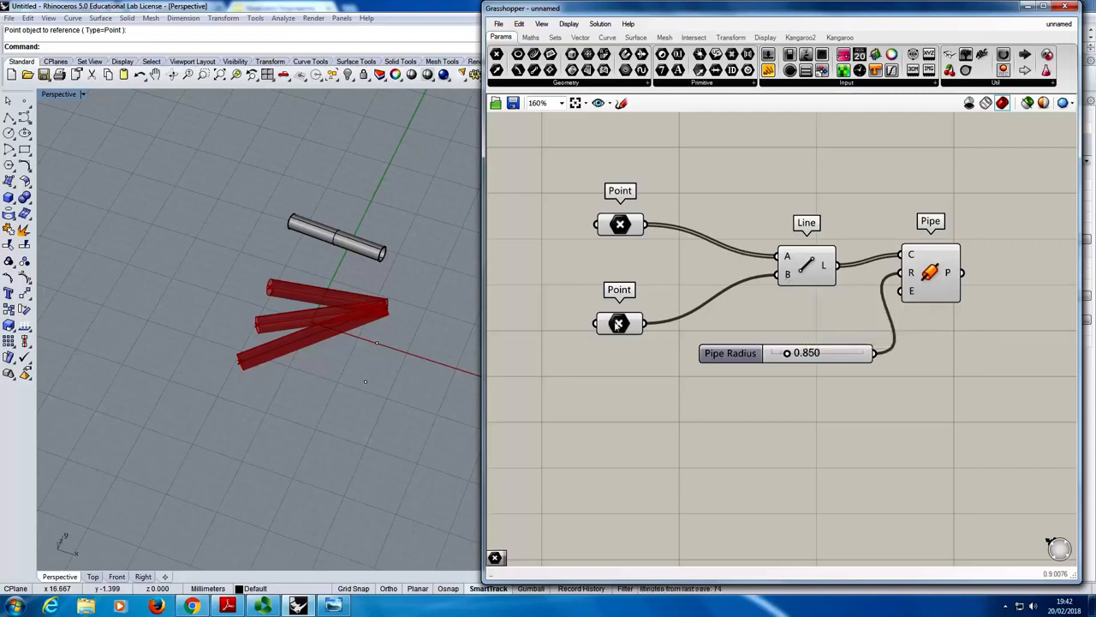
- Set the lower Point component to reference multiple points: the preview pipe's right end point and the two new points in front of it
right_click(616, 324)
click(674, 504)
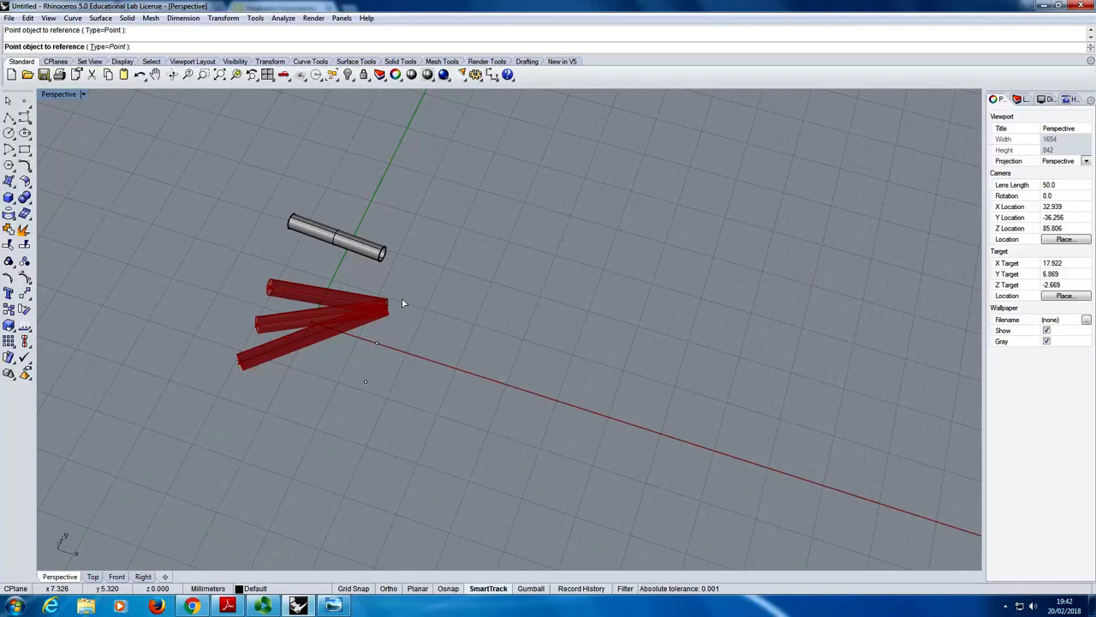
click(376, 344)
click(366, 382)
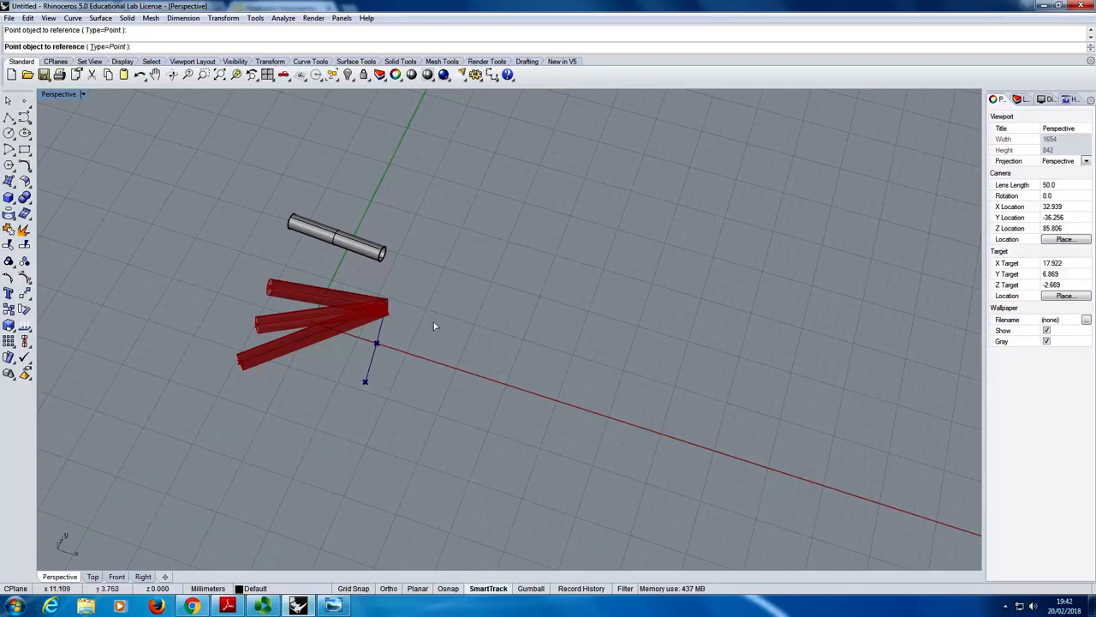
right_click(468, 315)
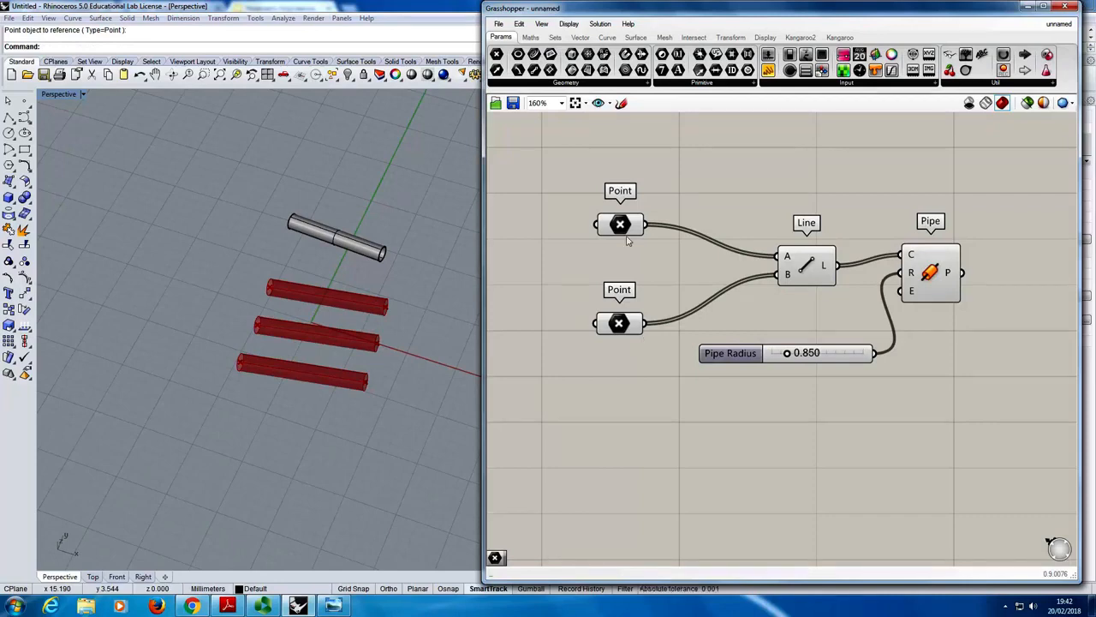
- Inspect the data held by both Point components and the Line component with its B input
mouse_move(620, 224)
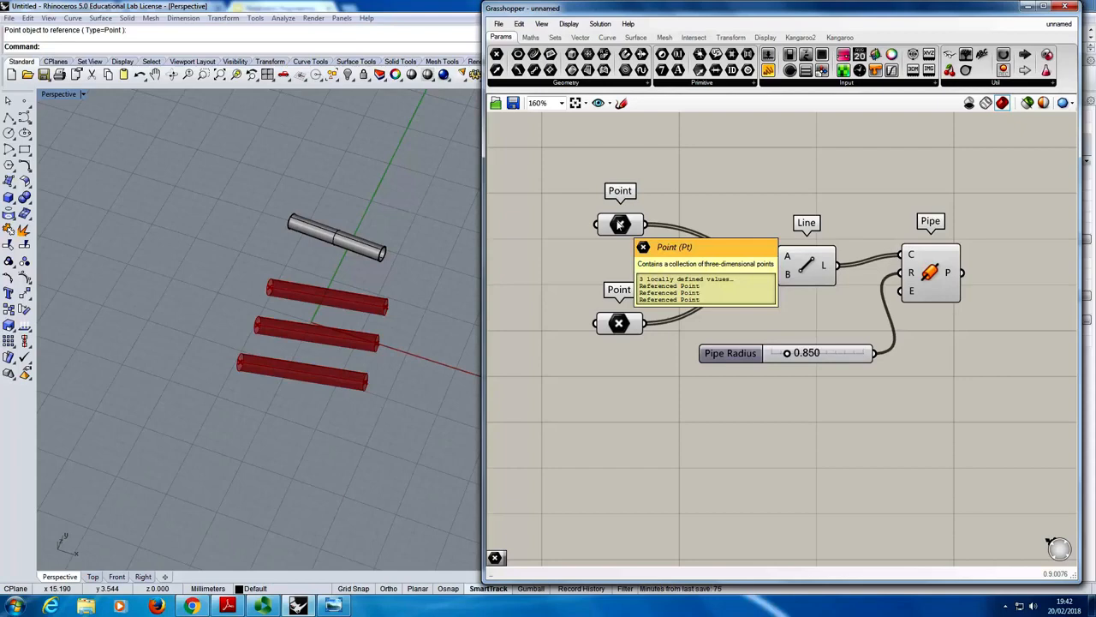
mouse_move(623, 328)
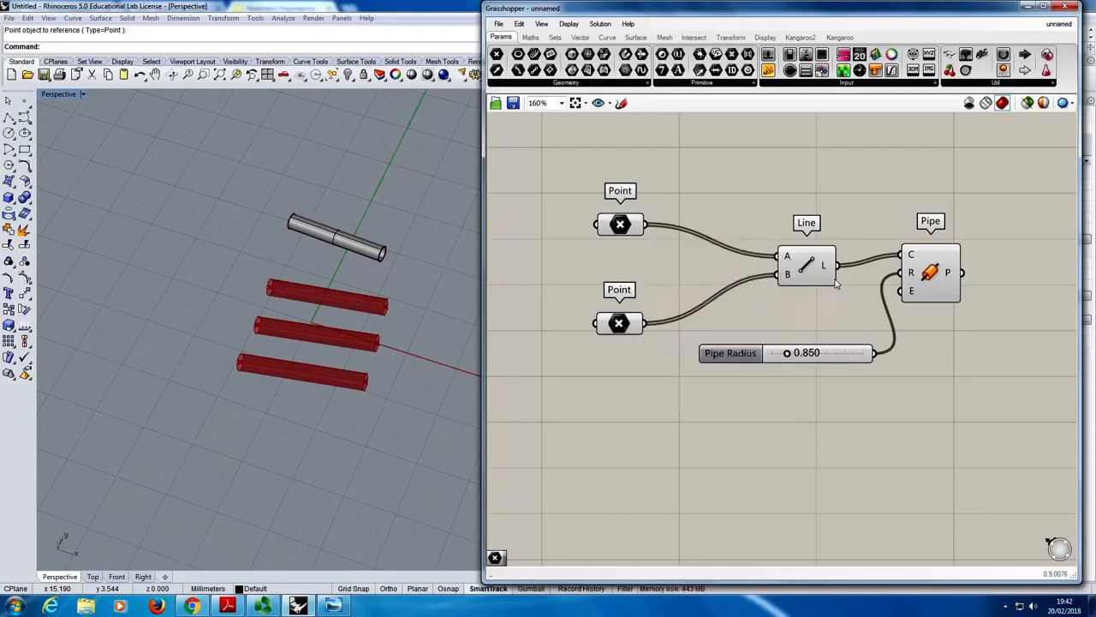
- Switch to the Parametric Engineering v.3 presentation in Chrome and show slide 41, Rule 1 of List Data Matching
mouse_move(807, 261)
mouse_move(787, 276)
click(192, 606)
scroll(105, 470, down, 5)
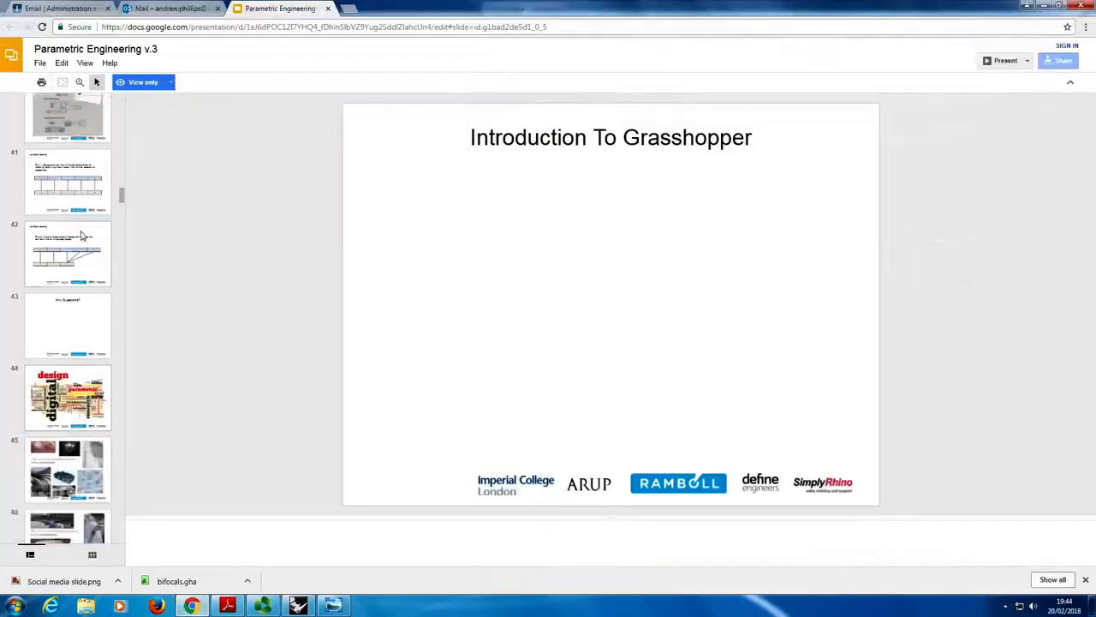
click(86, 181)
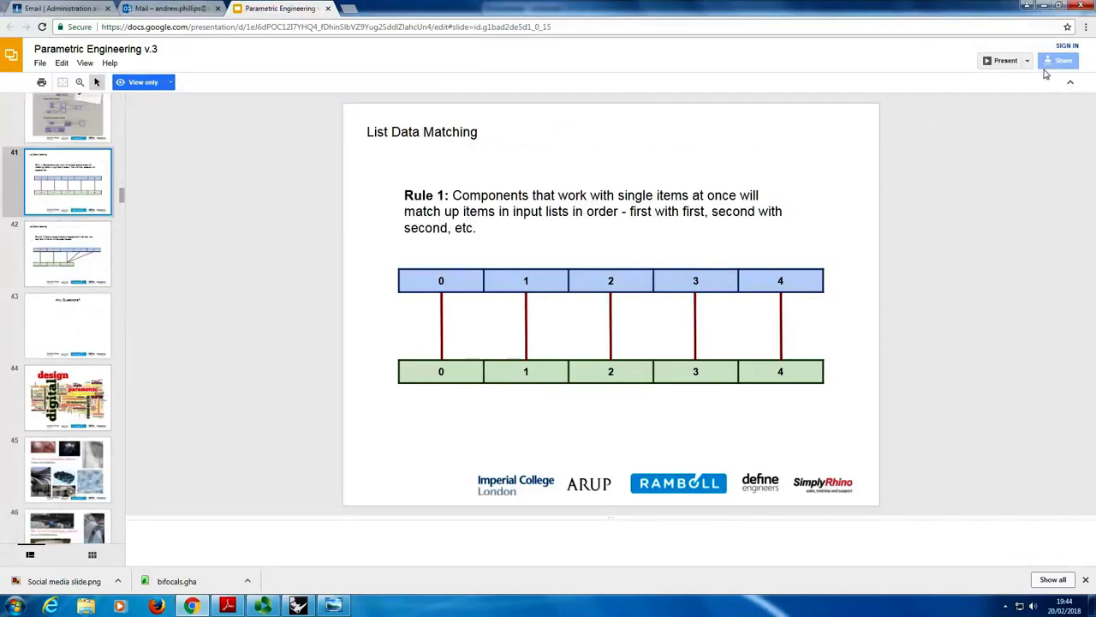
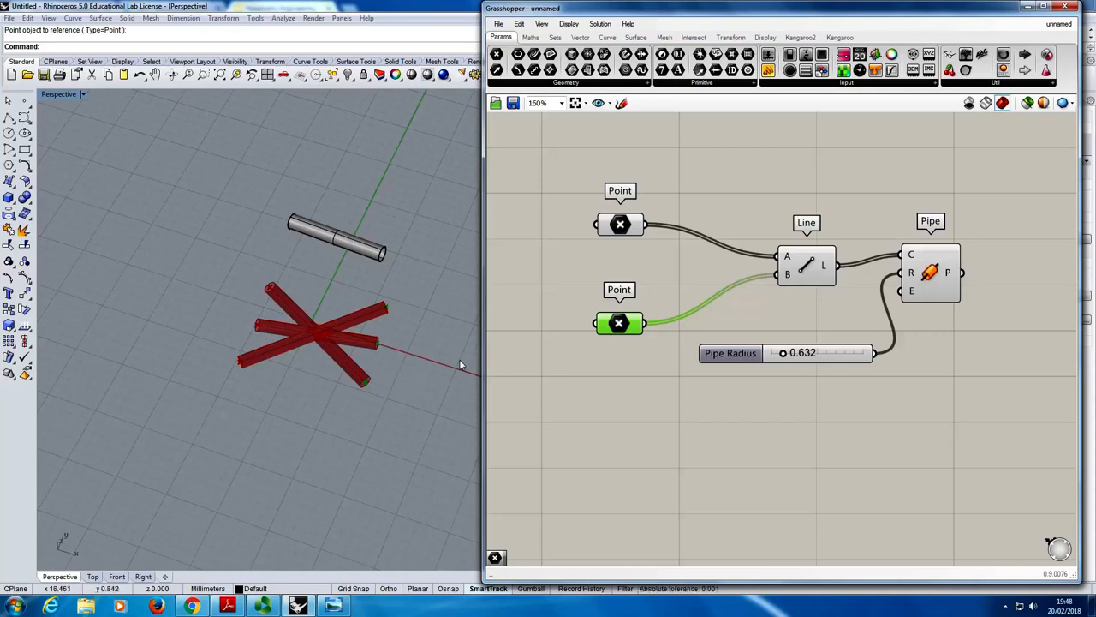
- Save the Grasshopper definition to the Desktop as LineExample in Grasshopper Binary (*.gh) format
click(647, 268)
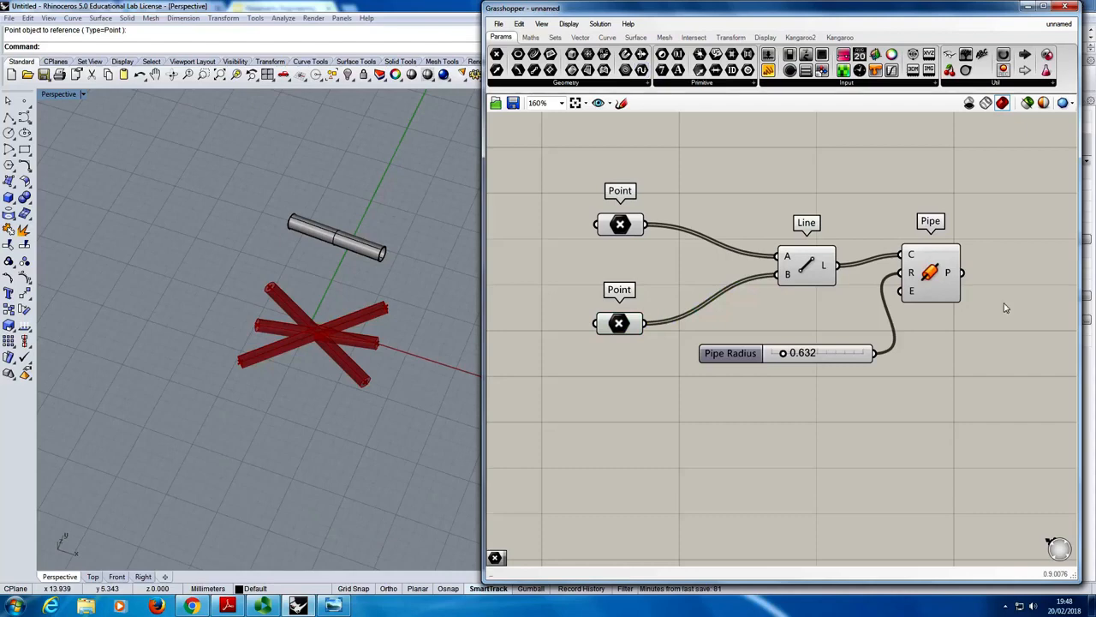
click(500, 24)
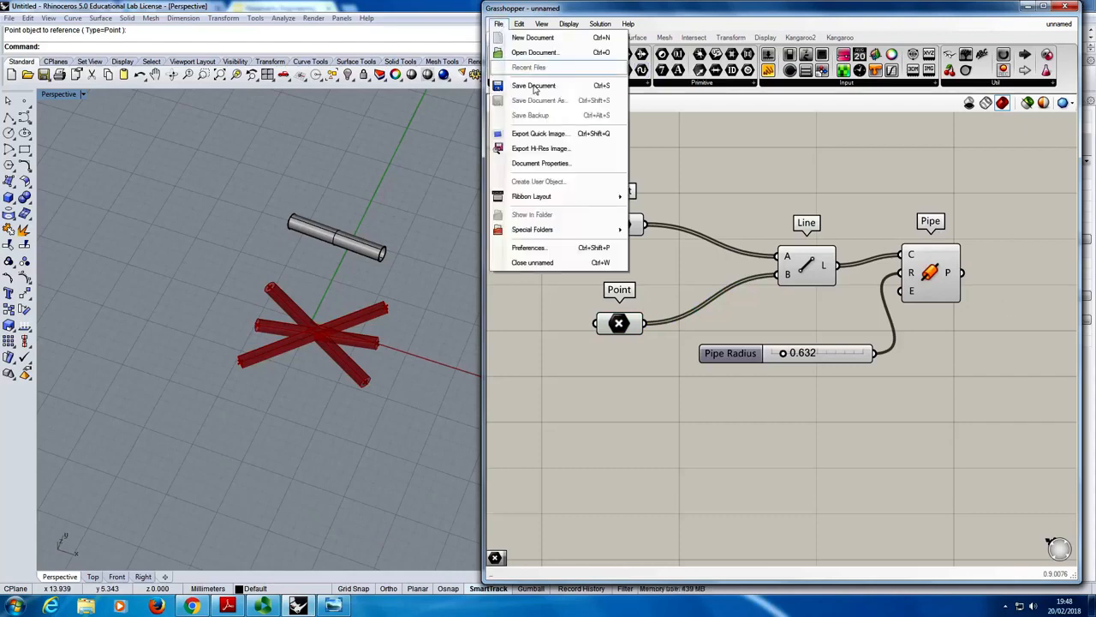
click(499, 24)
click(500, 24)
click(531, 85)
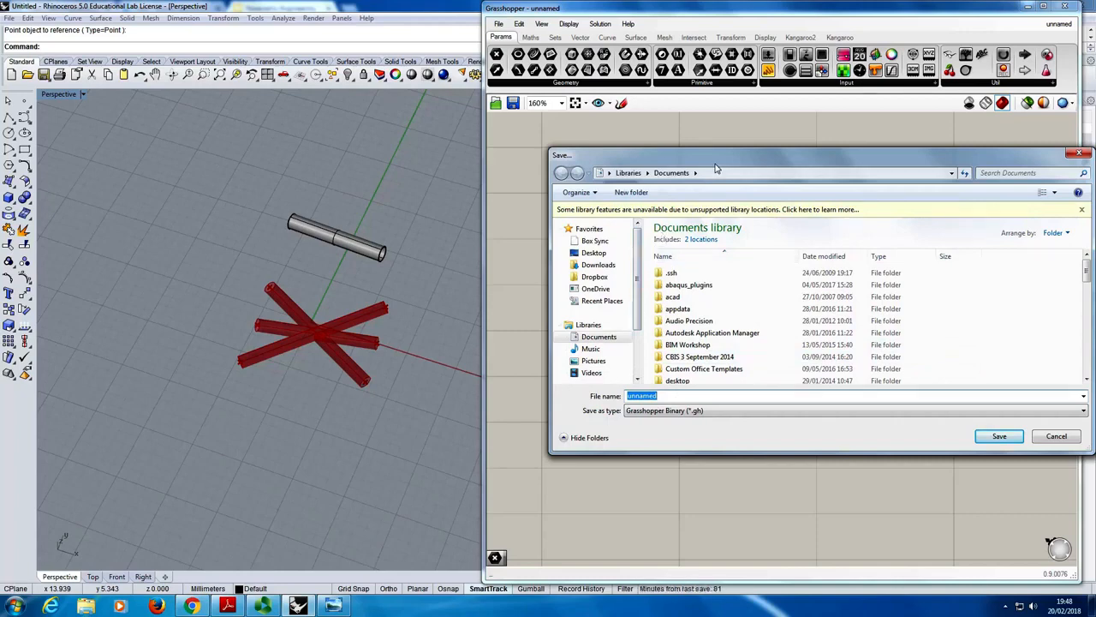
click(594, 253)
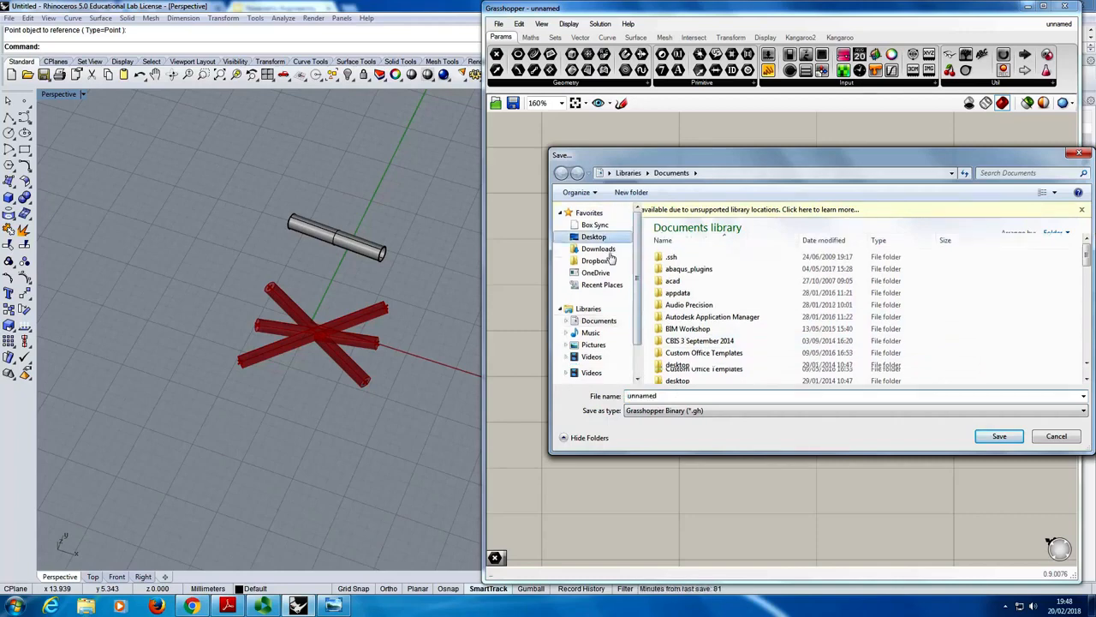
double_click(666, 396)
text(Lin)
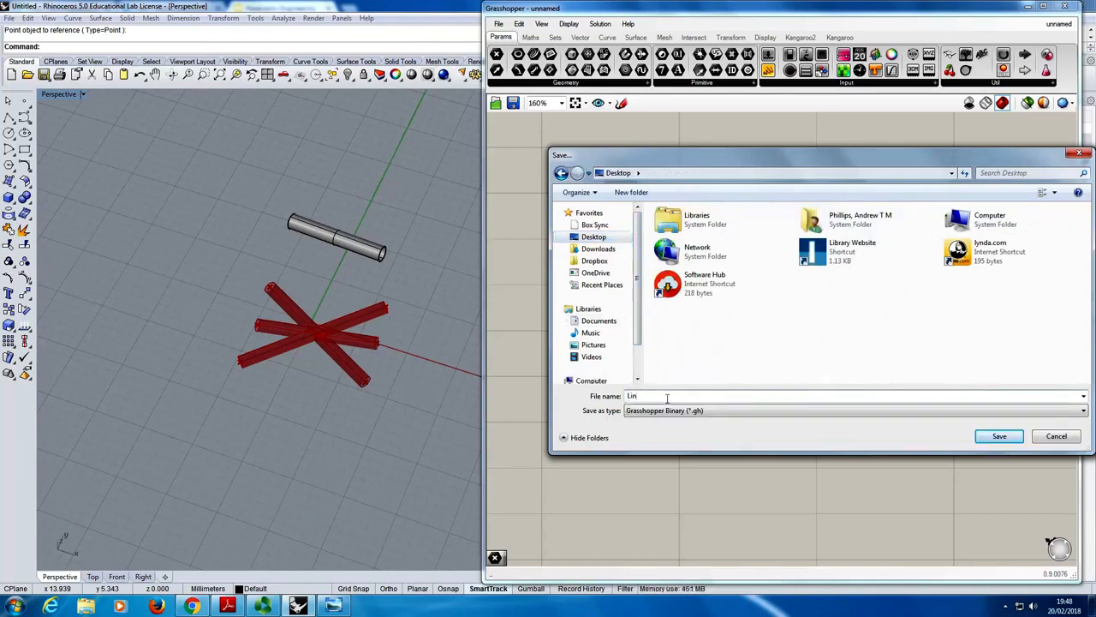
text(eExample)
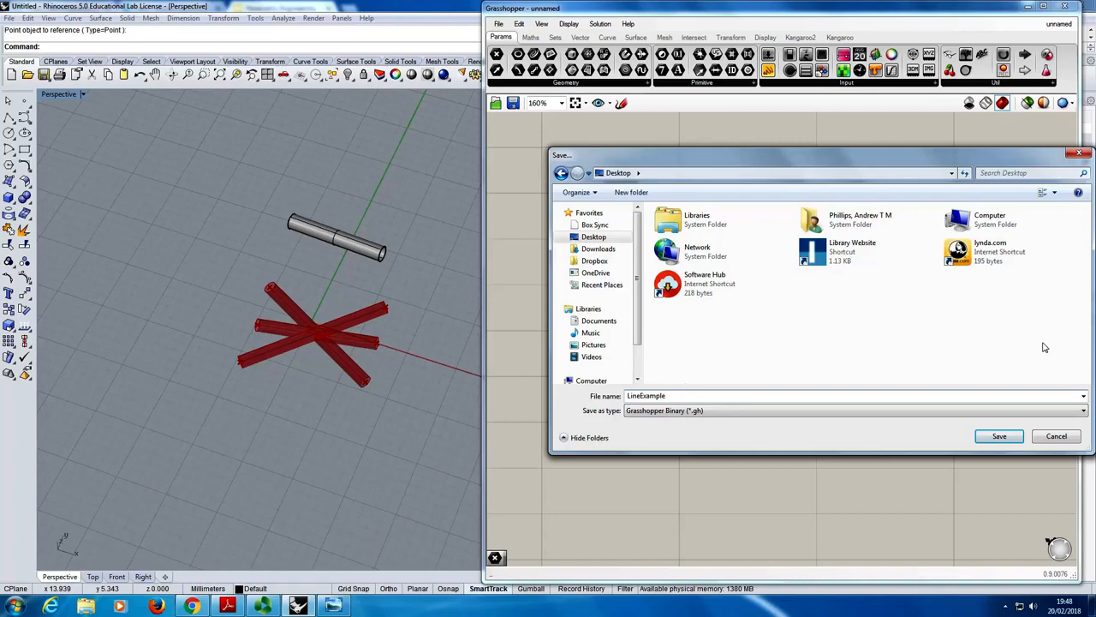
click(998, 436)
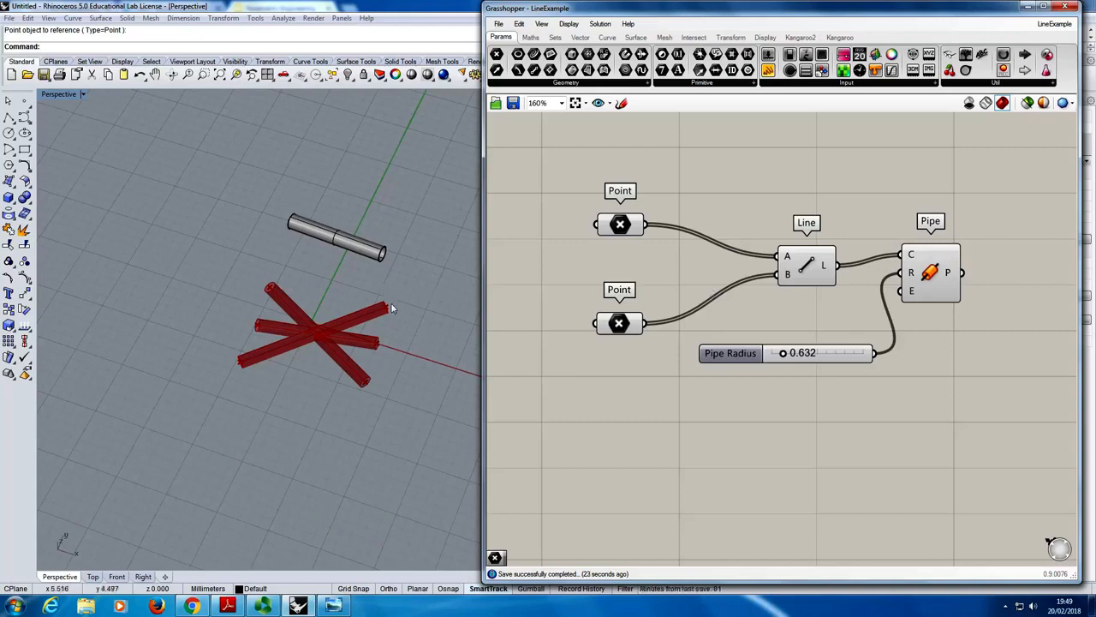
- Delete all the Rhino geometry, including the baked pipe and the referenced points, in the Perspective viewport
scroll(396, 309, down, 3)
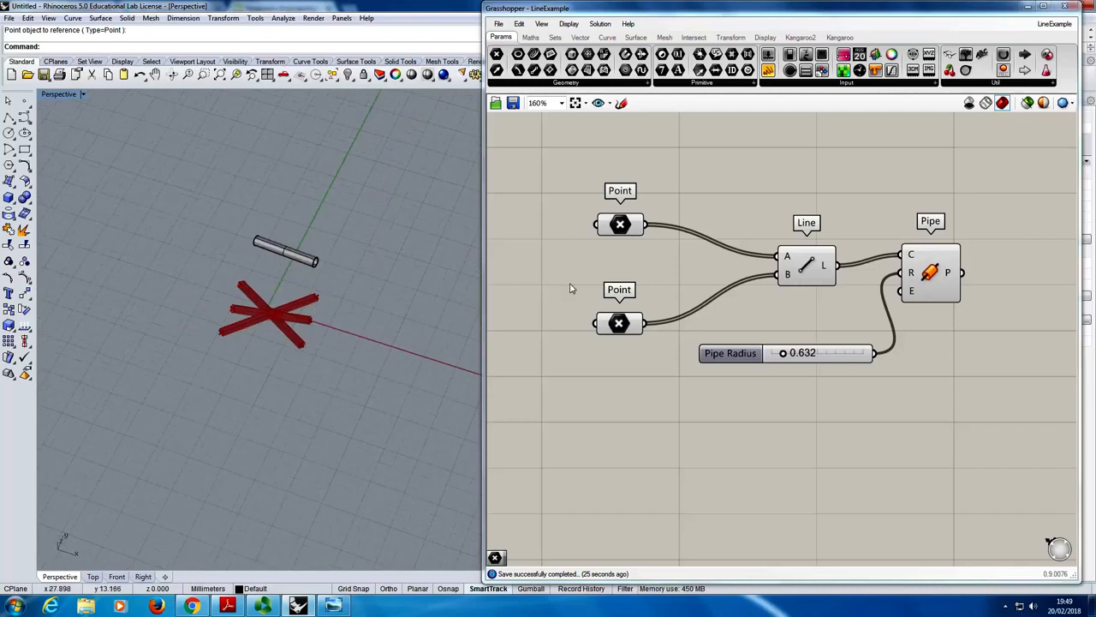
right_drag(577, 269, 734, 270)
scroll(704, 292, down, 3)
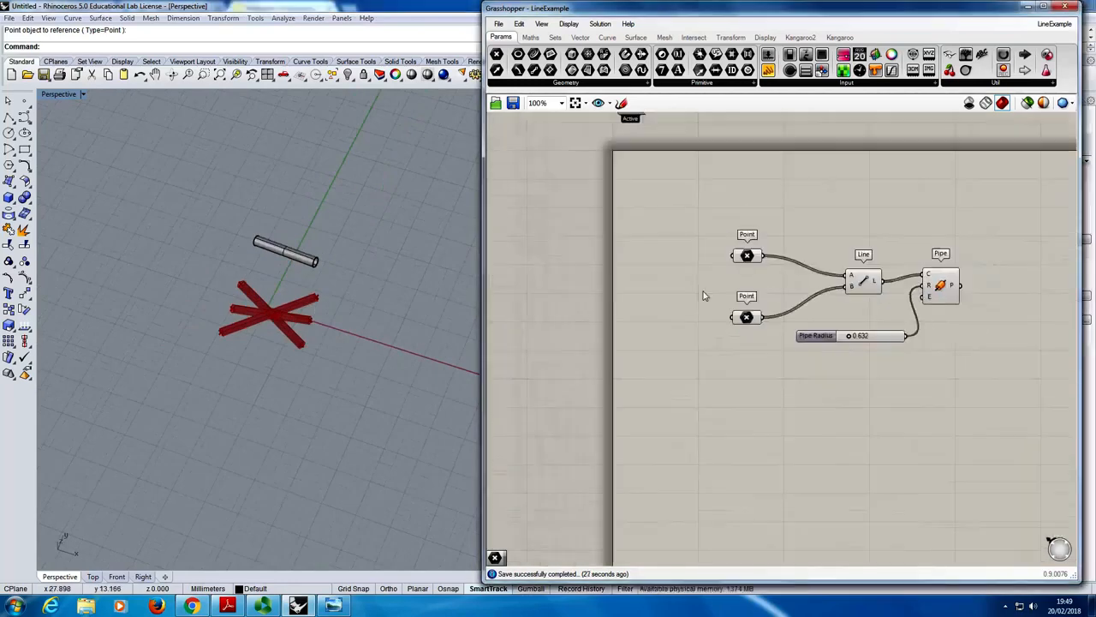
scroll(703, 296, up, 2)
scroll(715, 310, down, 2)
scroll(693, 307, up, 1)
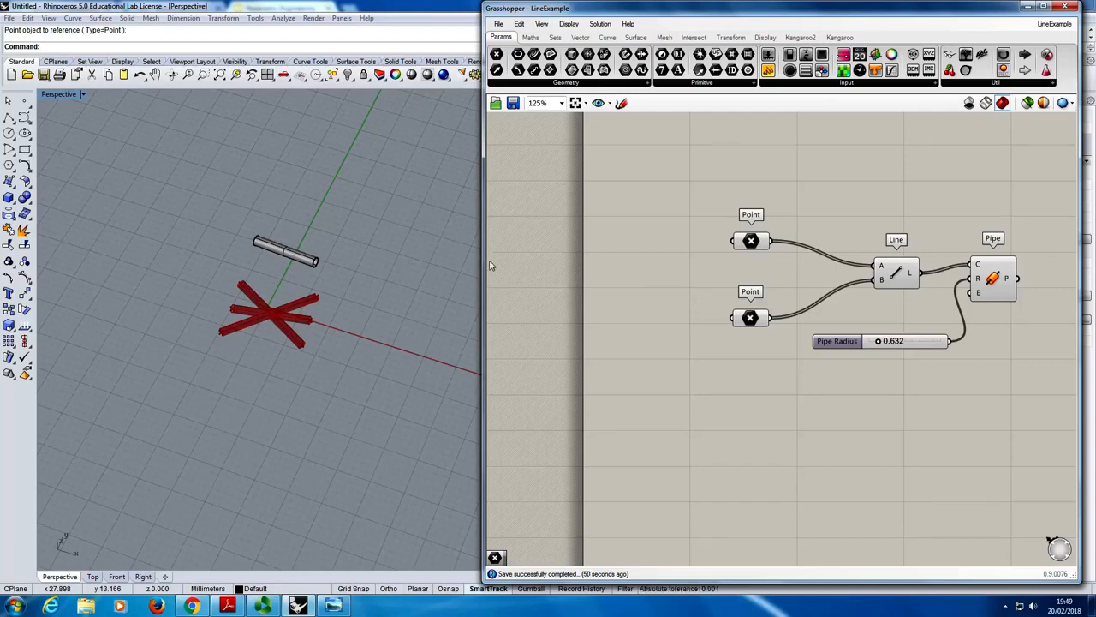
shift+right_drag(436, 253, 404, 219)
right_drag(245, 258, 267, 282)
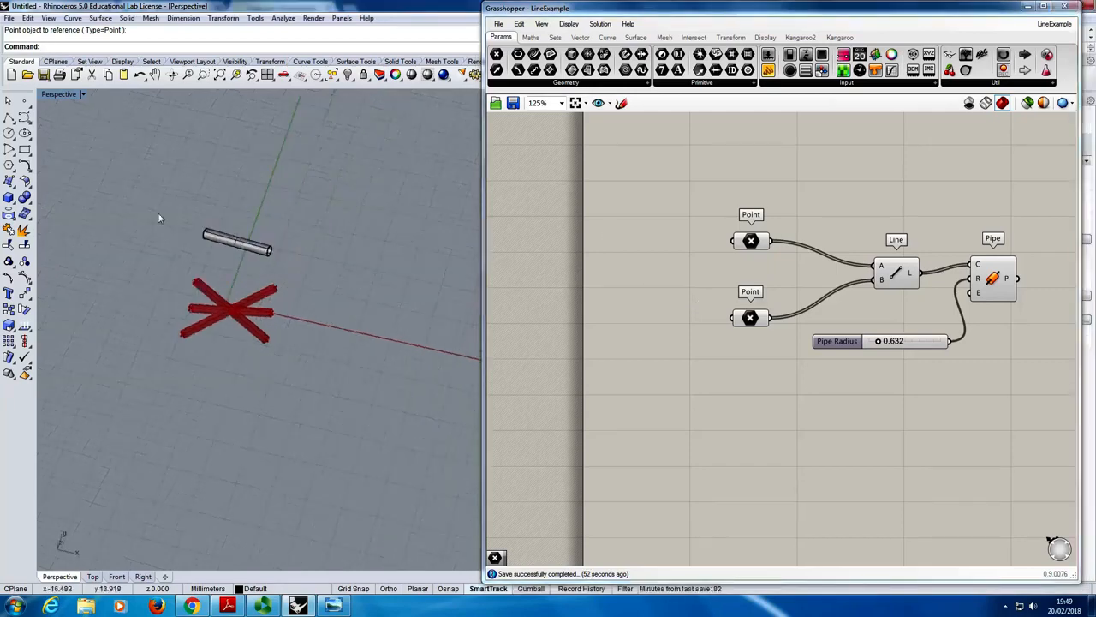
drag(160, 216, 334, 377)
key(Delete)
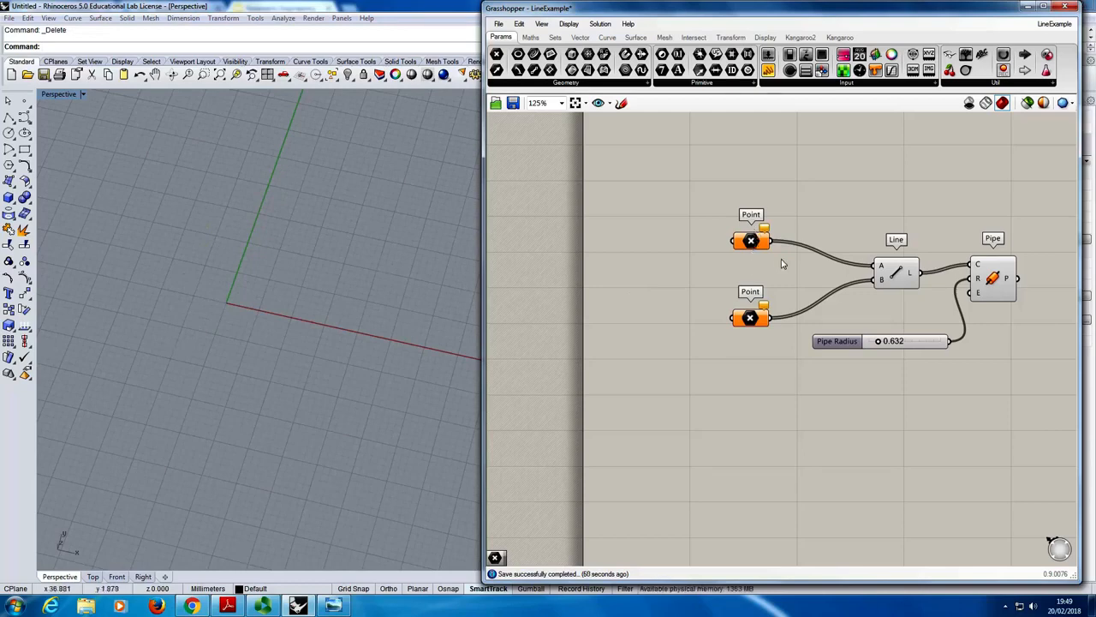
- Move the whole Point, Line, Pipe and Pipe Radius group to the right on the canvas, leaving free space before the Point components
right_drag(784, 264, 727, 243)
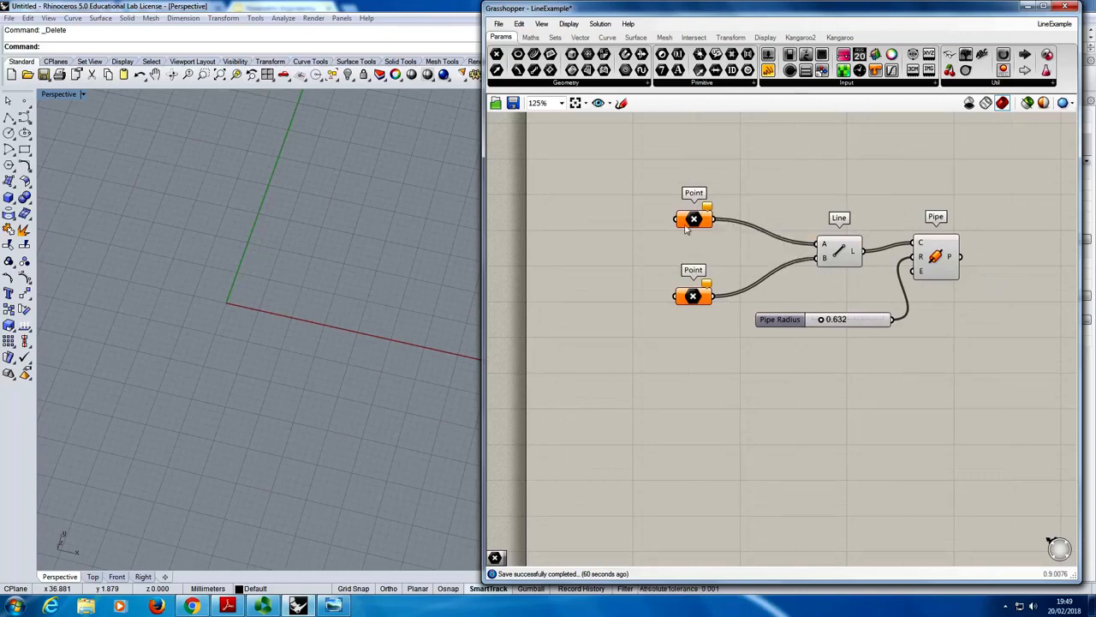
right_drag(687, 270, 609, 237)
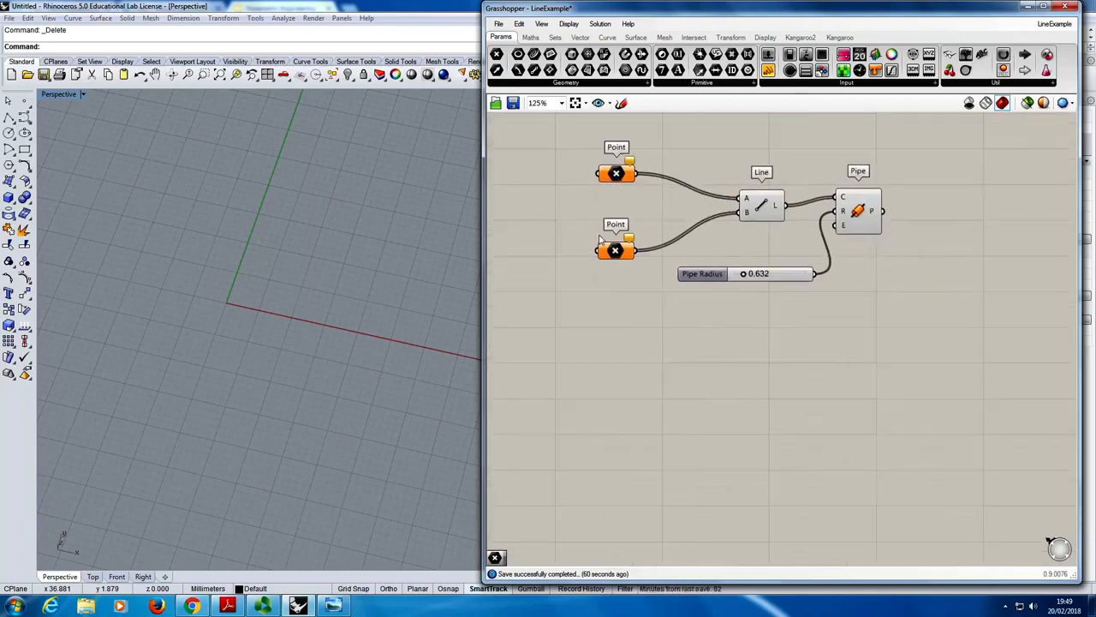
scroll(647, 237, down, 1)
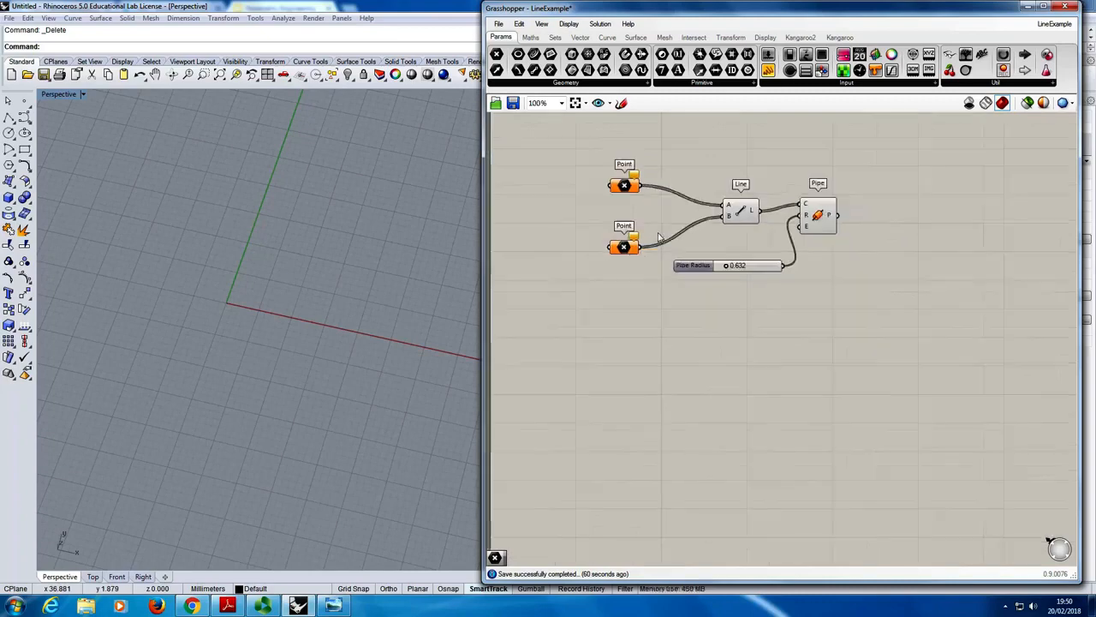
right_drag(588, 237, 608, 311)
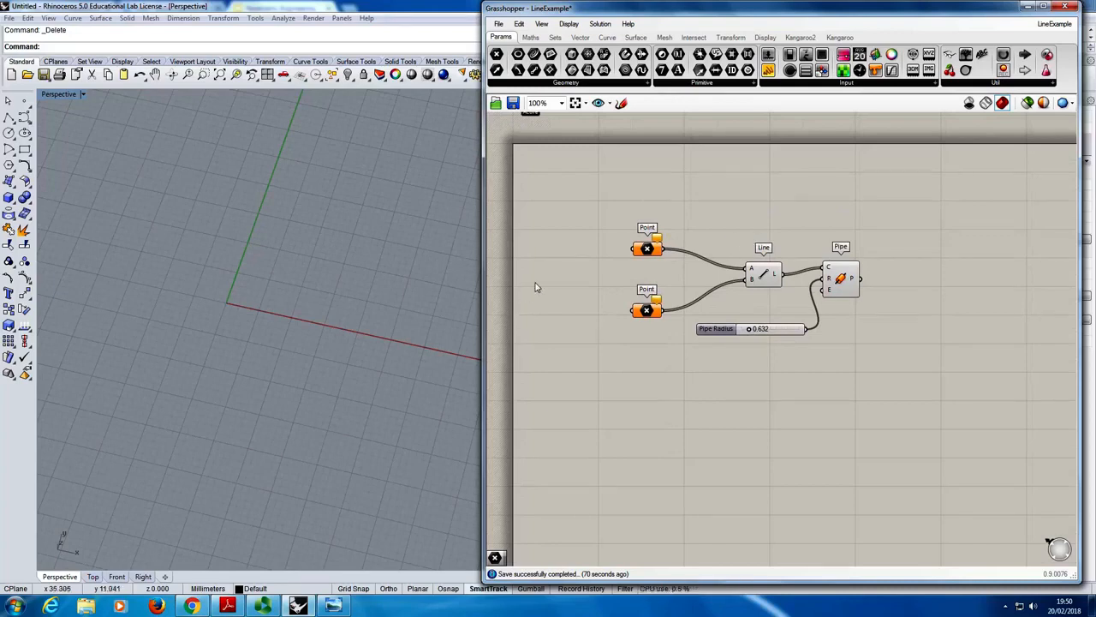
drag(604, 207, 945, 412)
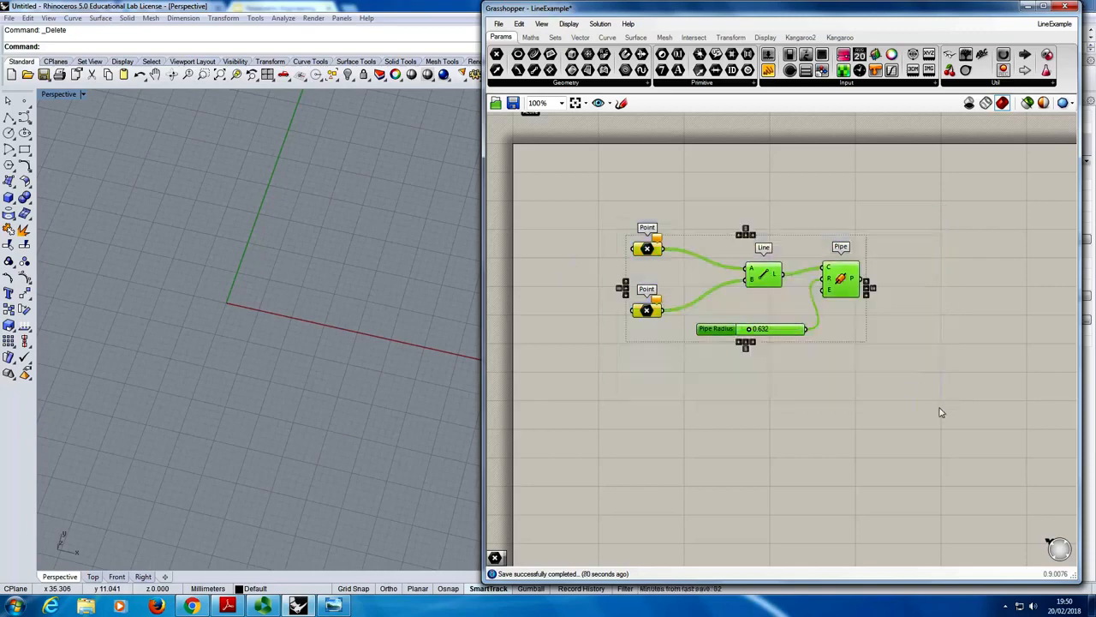
mouse_move(765, 279)
mouse_down()
mouse_move(959, 280)
mouse_move(776, 276)
mouse_up()
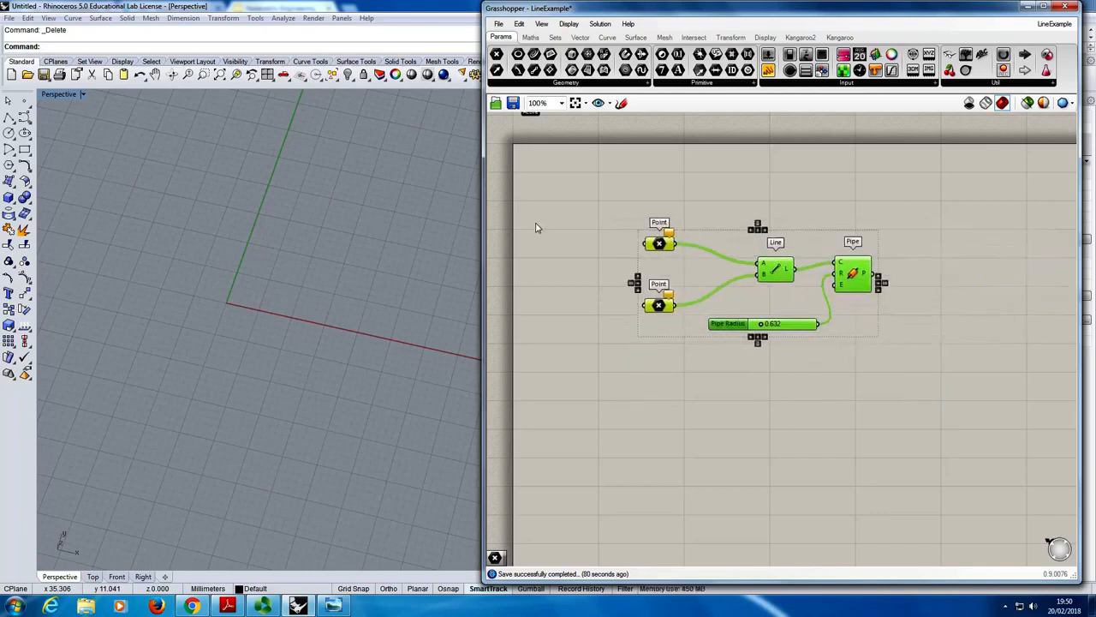
right_drag(536, 227, 600, 292)
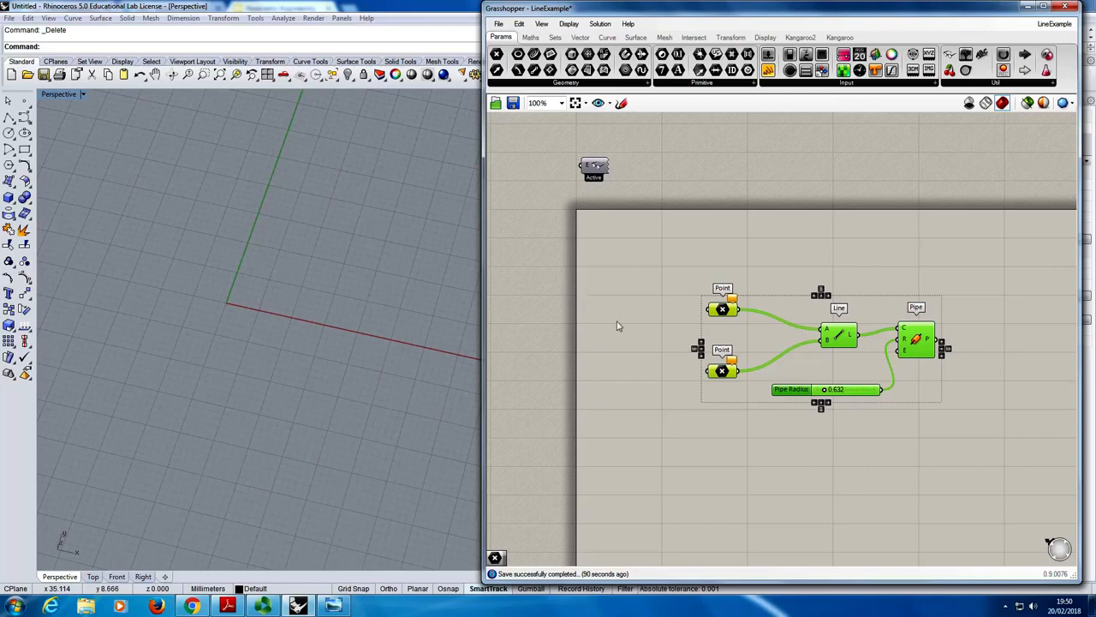
right_drag(617, 325, 729, 295)
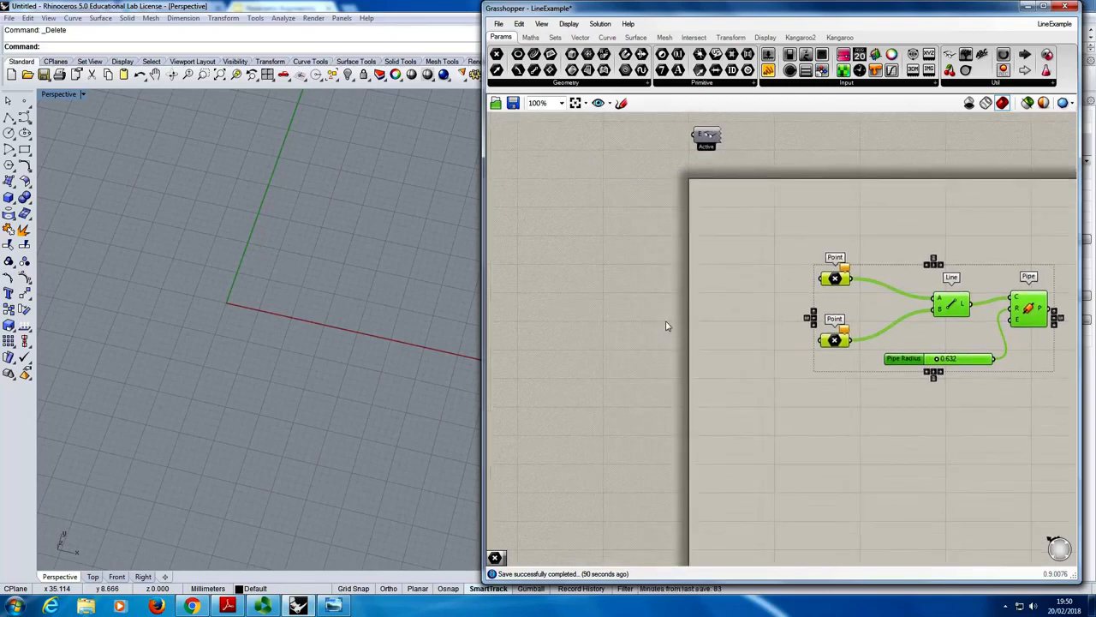
right_drag(750, 316, 606, 288)
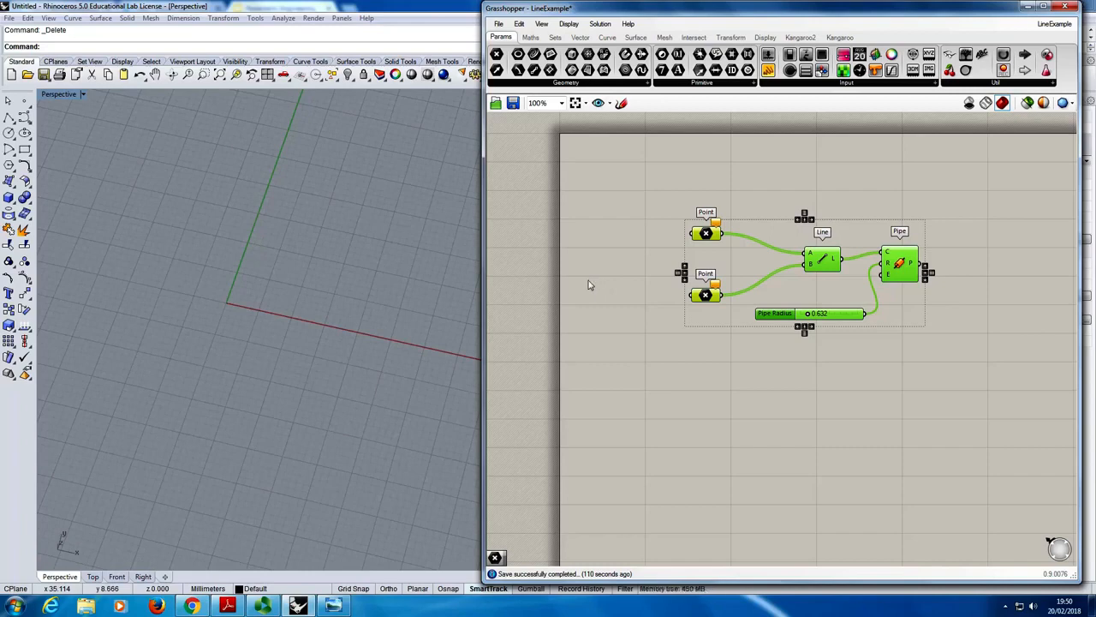
alt+drag(621, 283, 642, 335)
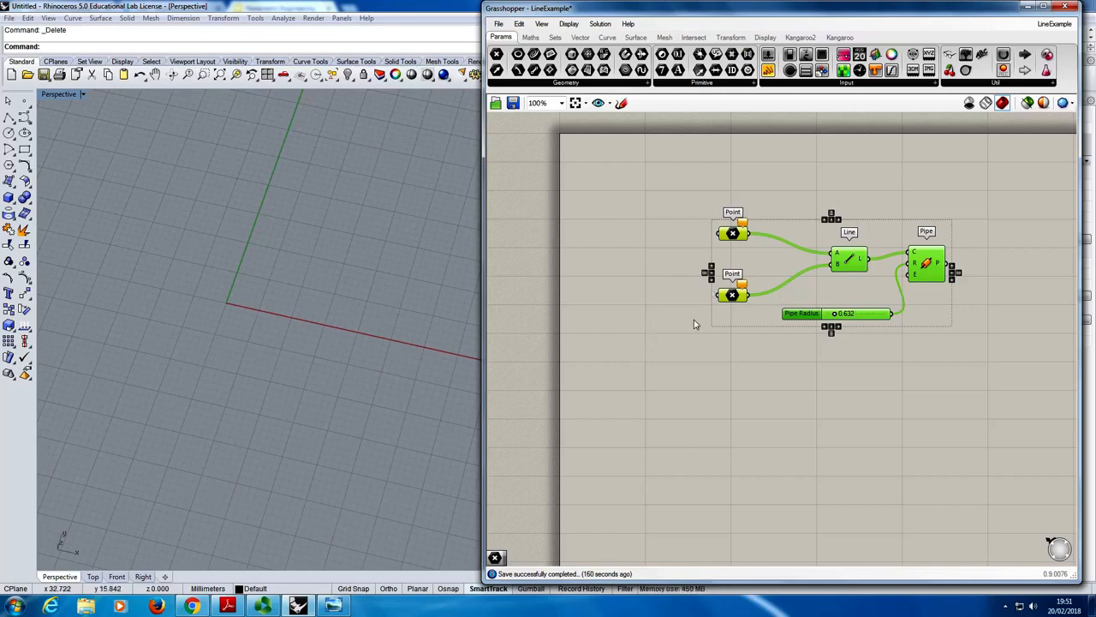
alt+drag(693, 332, 862, 350)
click(695, 366)
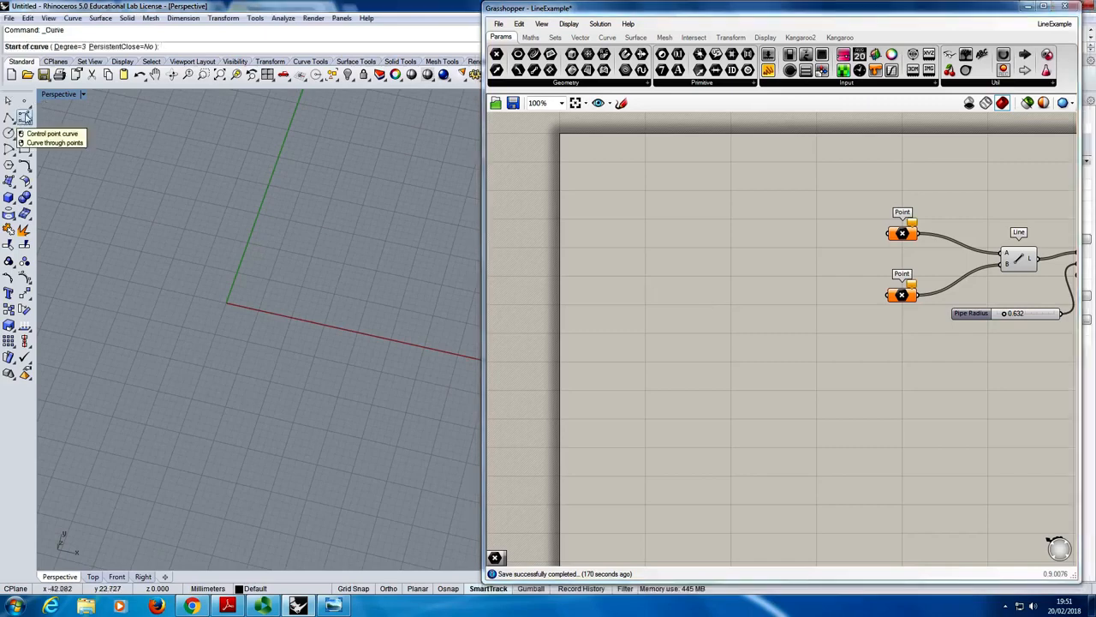
- Draw a wavy control point curve in the Perspective viewport, running along the left side of the green Y axis
click(23, 117)
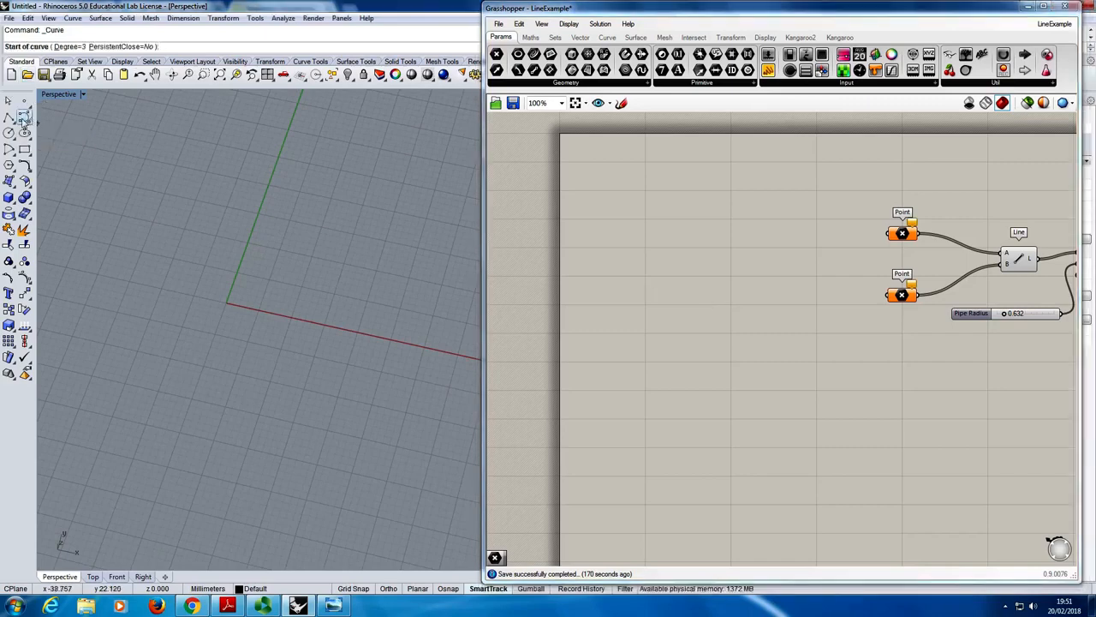
click(120, 360)
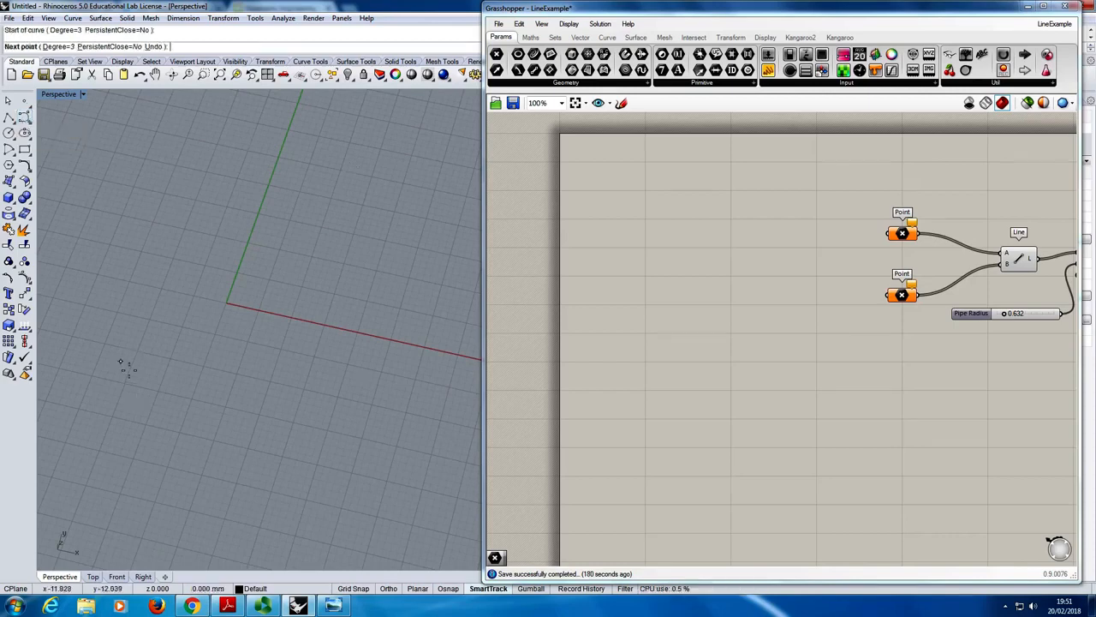
click(185, 301)
click(131, 216)
click(264, 106)
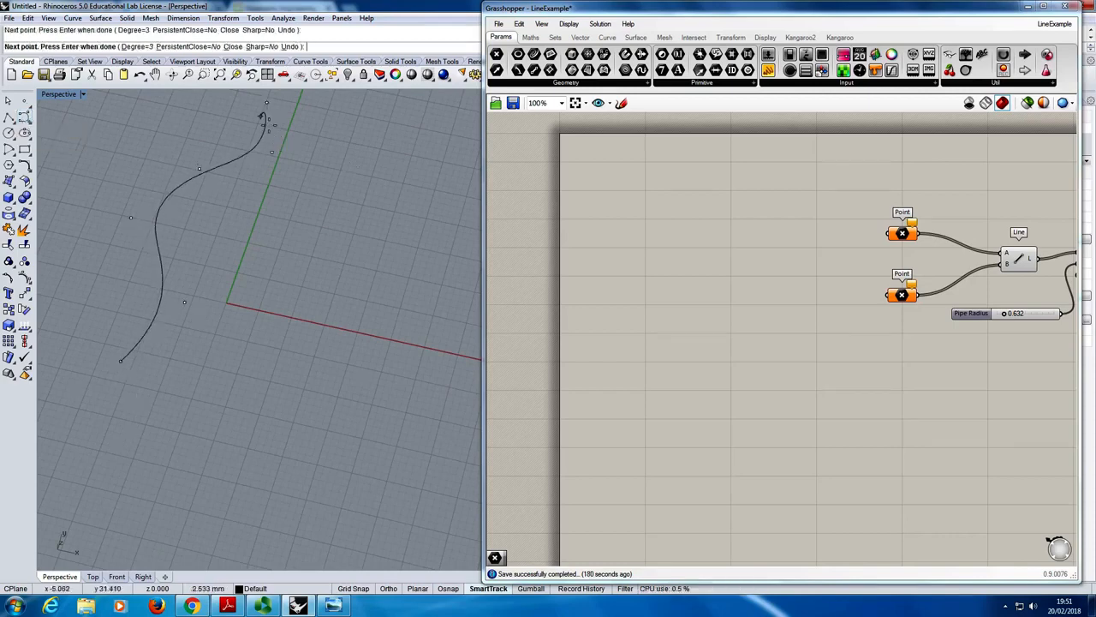
key(Return)
- Draw a second wavy control point curve beside the first, starting below the origin and crossing to the right of the Y axis
key(Return)
click(187, 381)
click(213, 284)
click(262, 268)
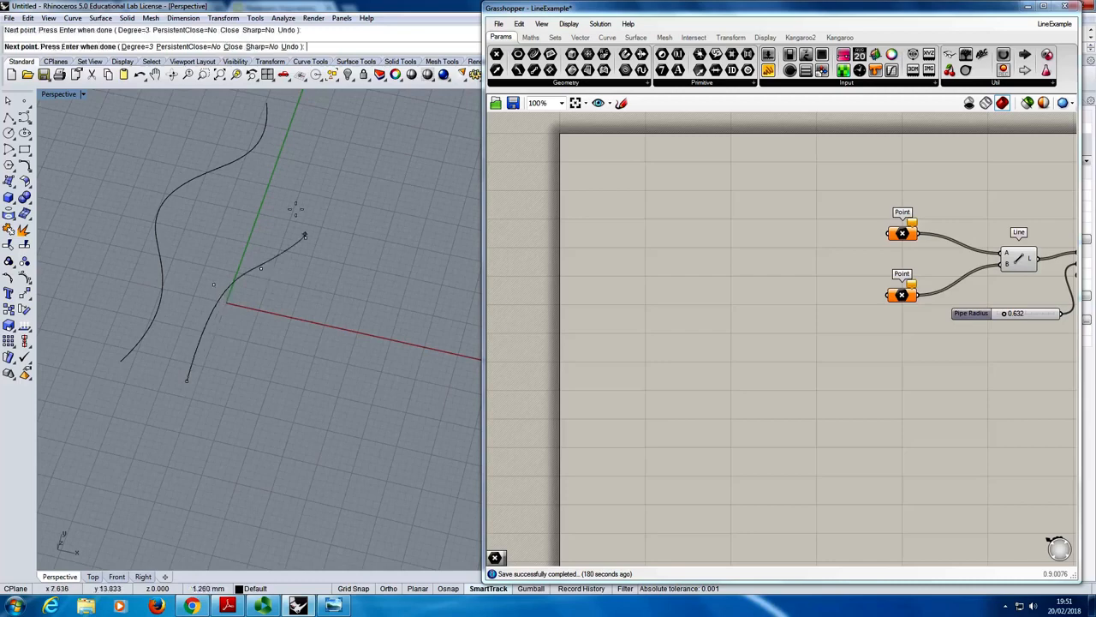
click(306, 237)
click(276, 183)
click(321, 129)
key(Return)
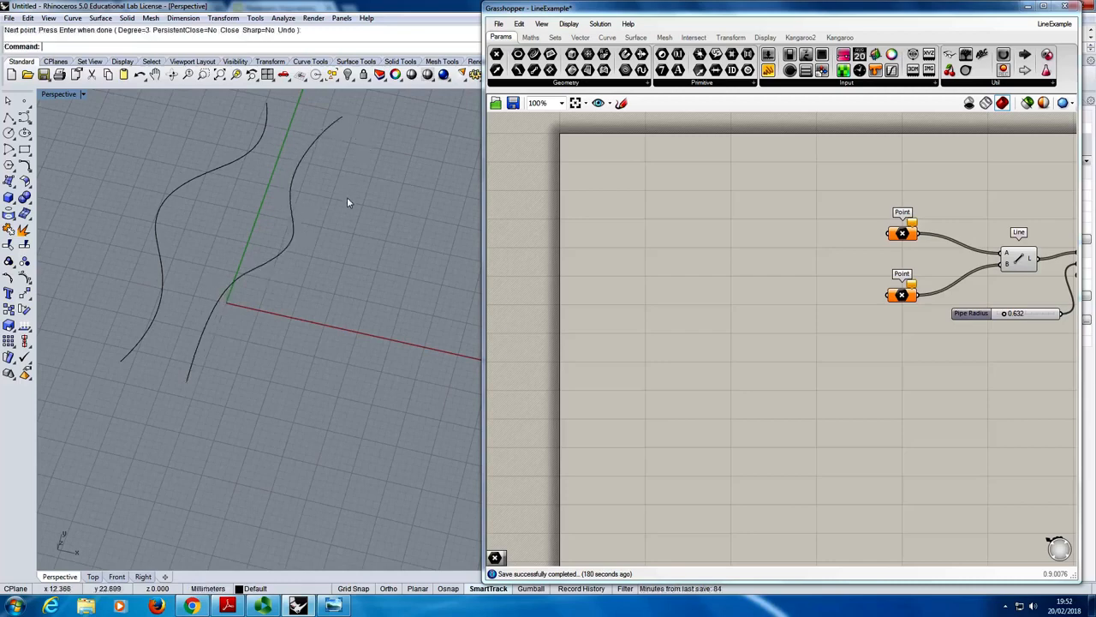
- Add two Curve parameter components, one above the other, in the free canvas space left of the Point components
right_drag(240, 354, 274, 331)
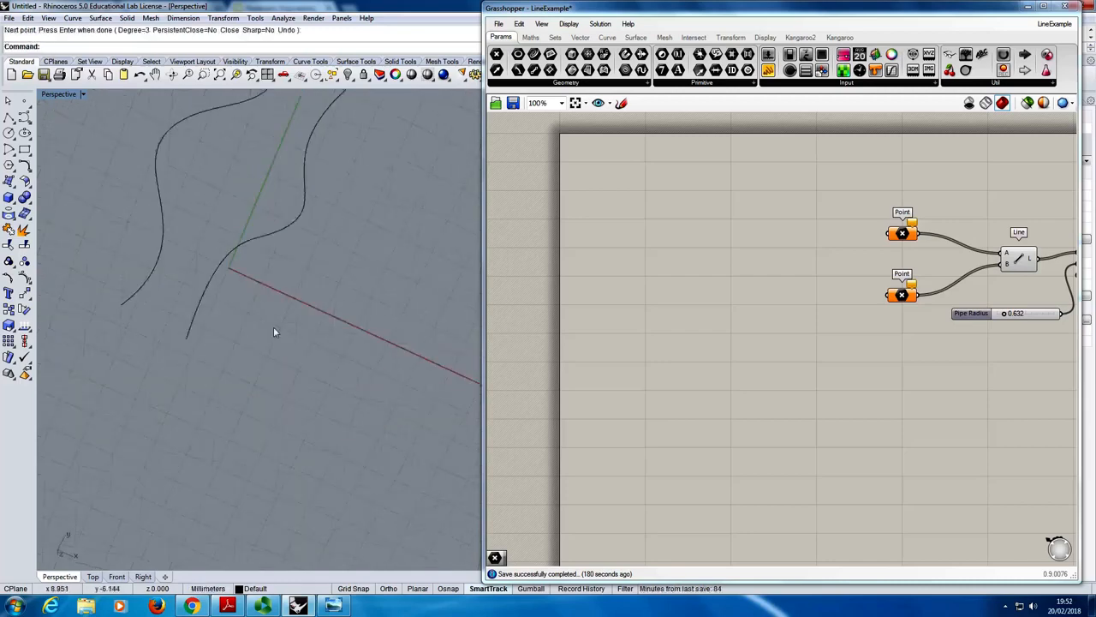
right_drag(314, 259, 317, 377)
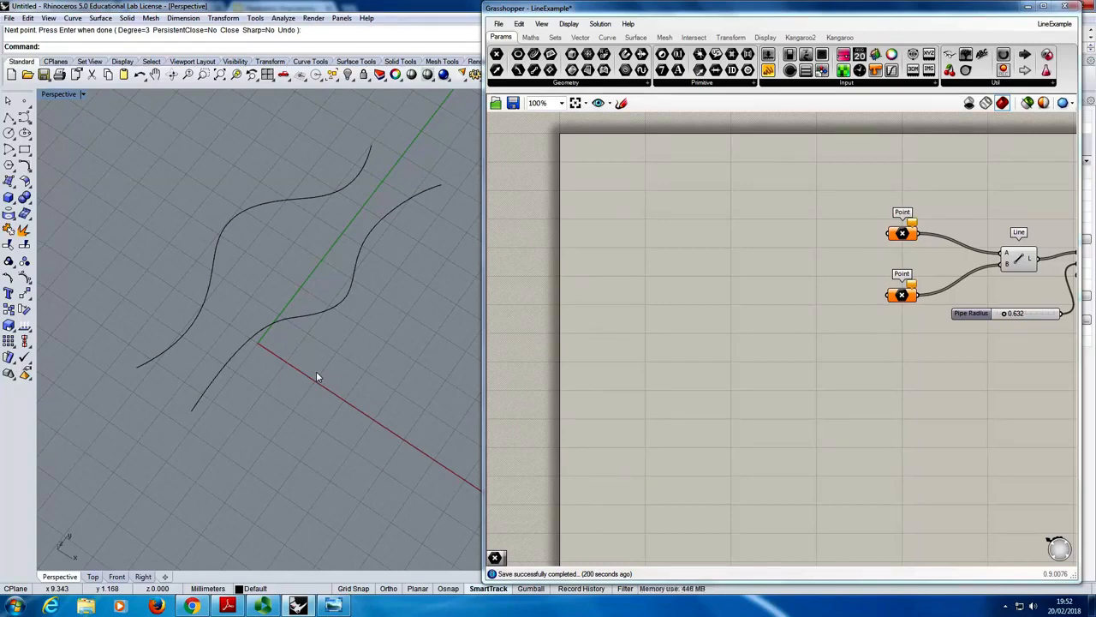
right_drag(951, 190, 891, 169)
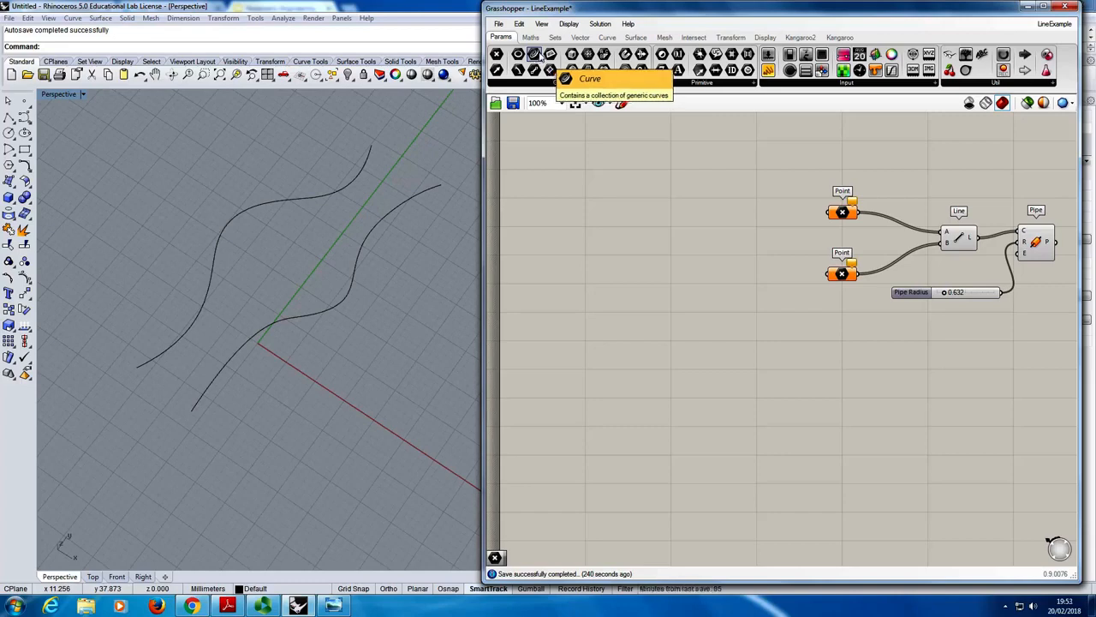
drag(537, 55, 617, 197)
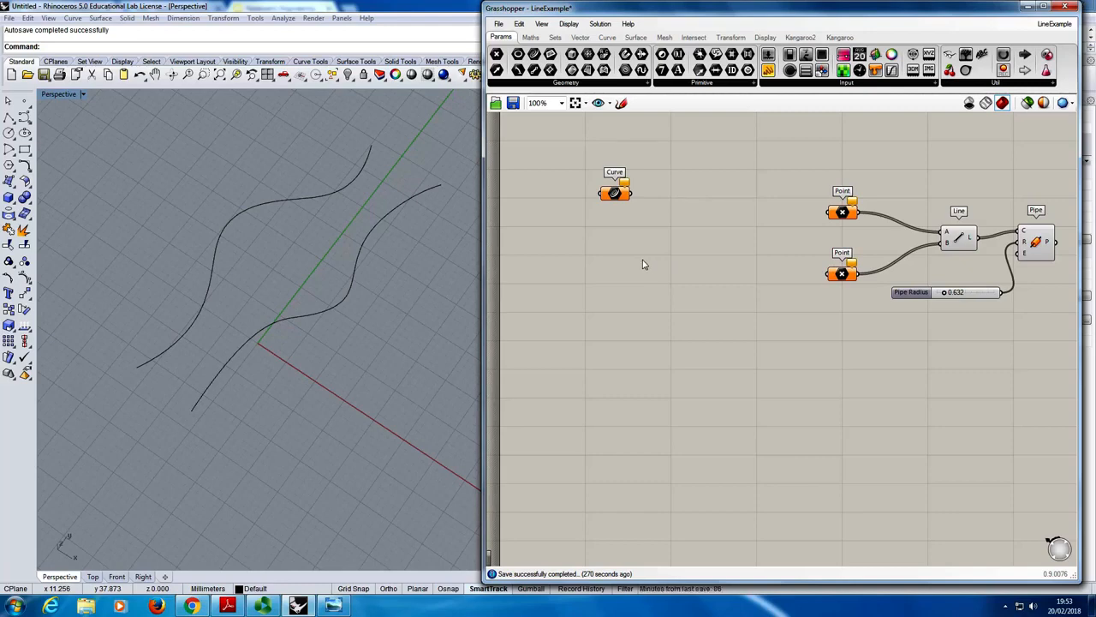
double_click(632, 287)
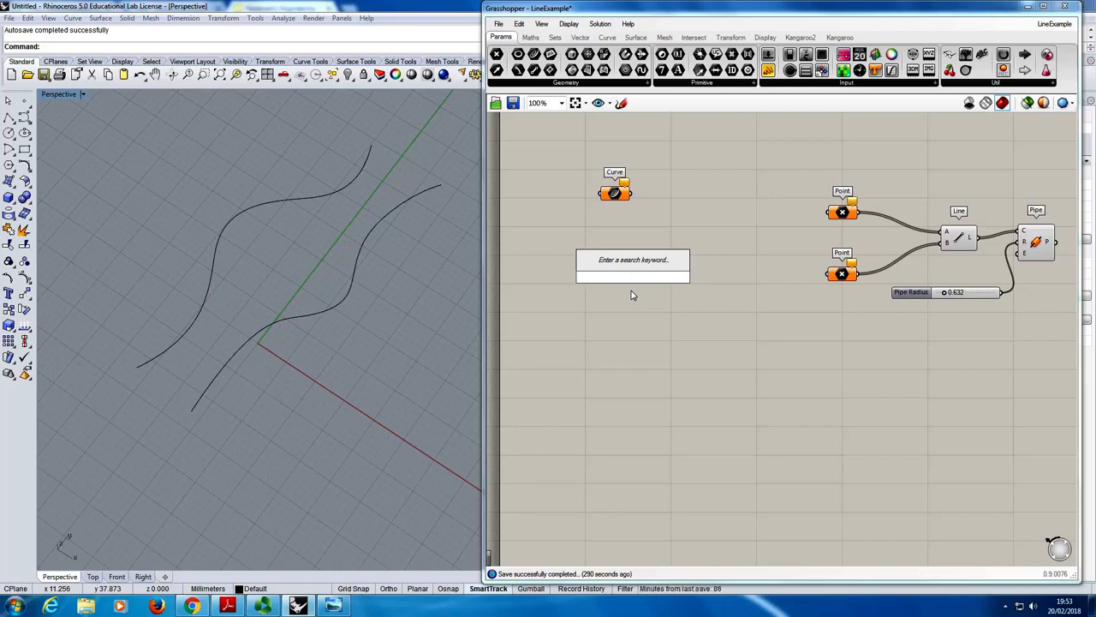
text(Curve)
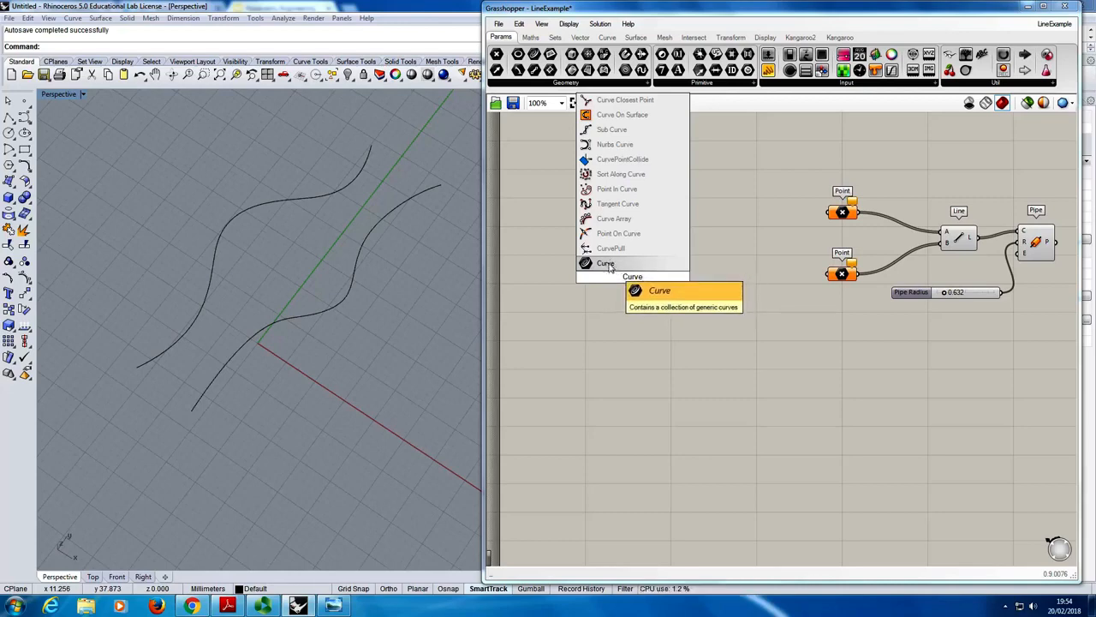
click(609, 267)
mouse_move(617, 270)
mouse_down()
mouse_move(616, 287)
mouse_move(609, 281)
mouse_up()
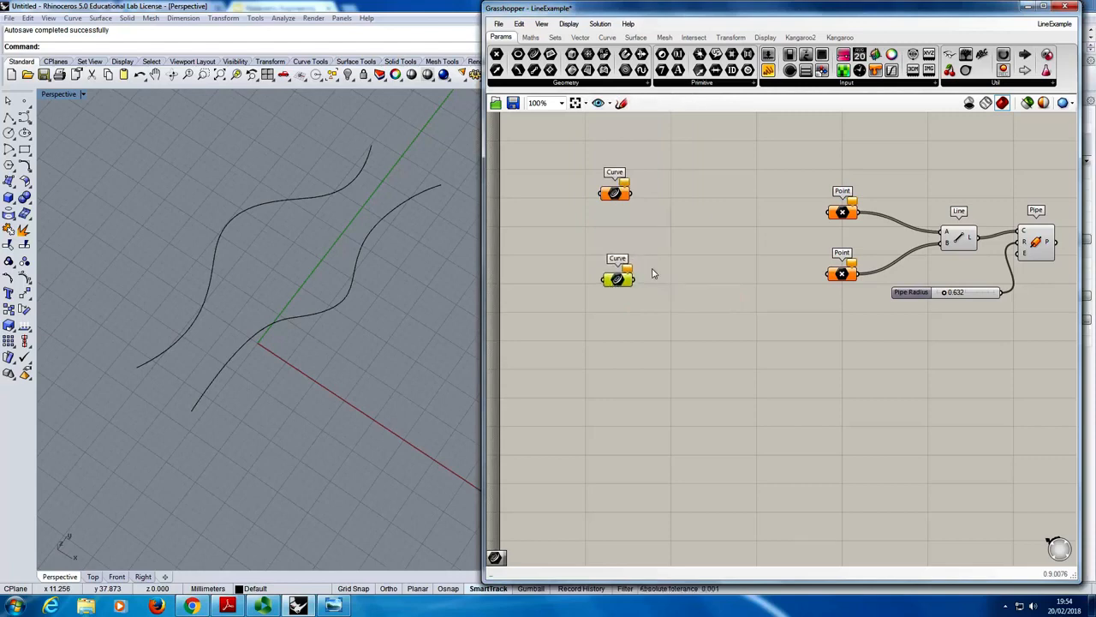
click(653, 267)
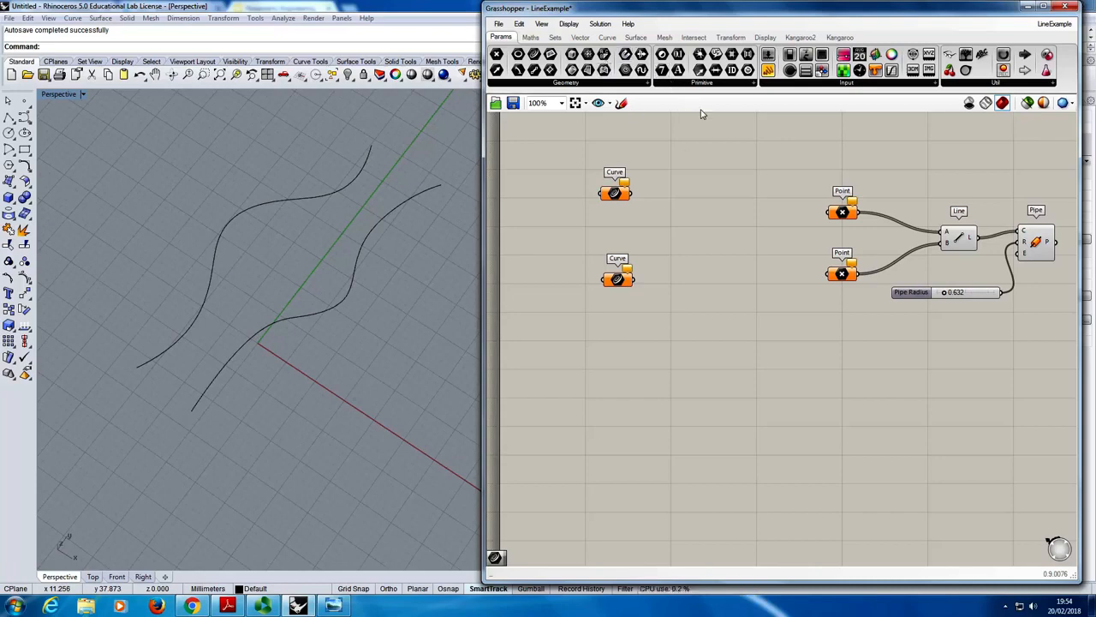
click(568, 83)
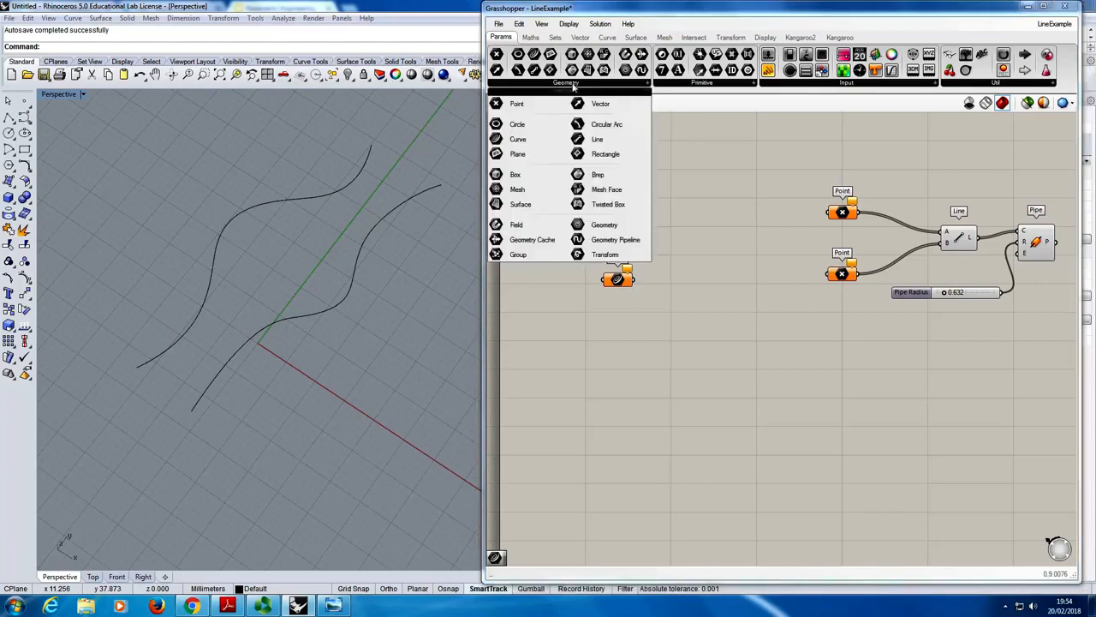
click(687, 26)
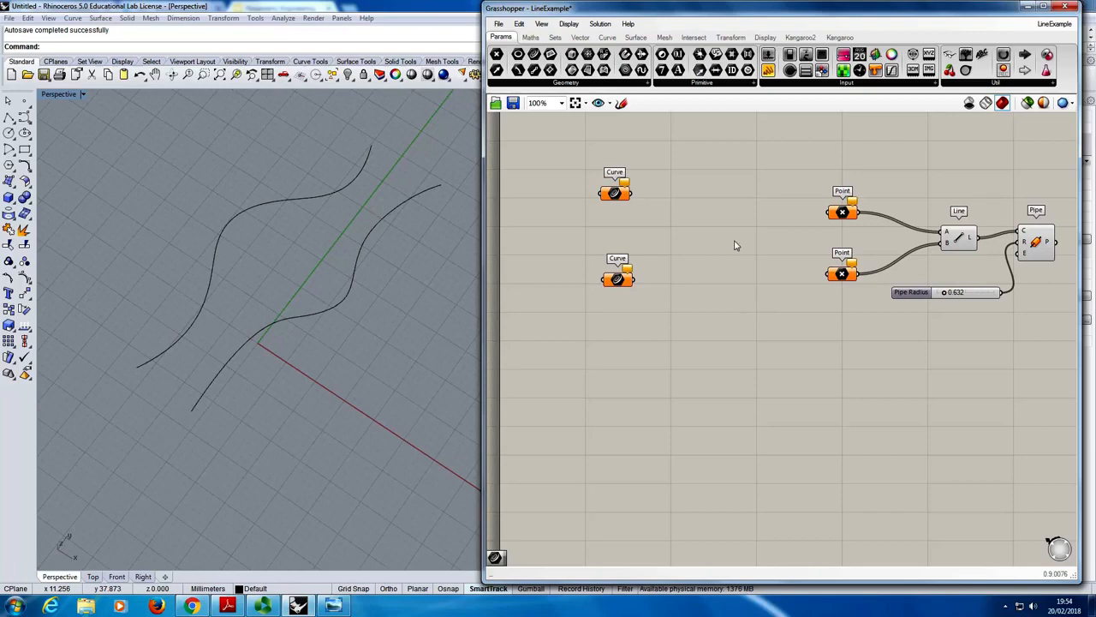
double_click(688, 266)
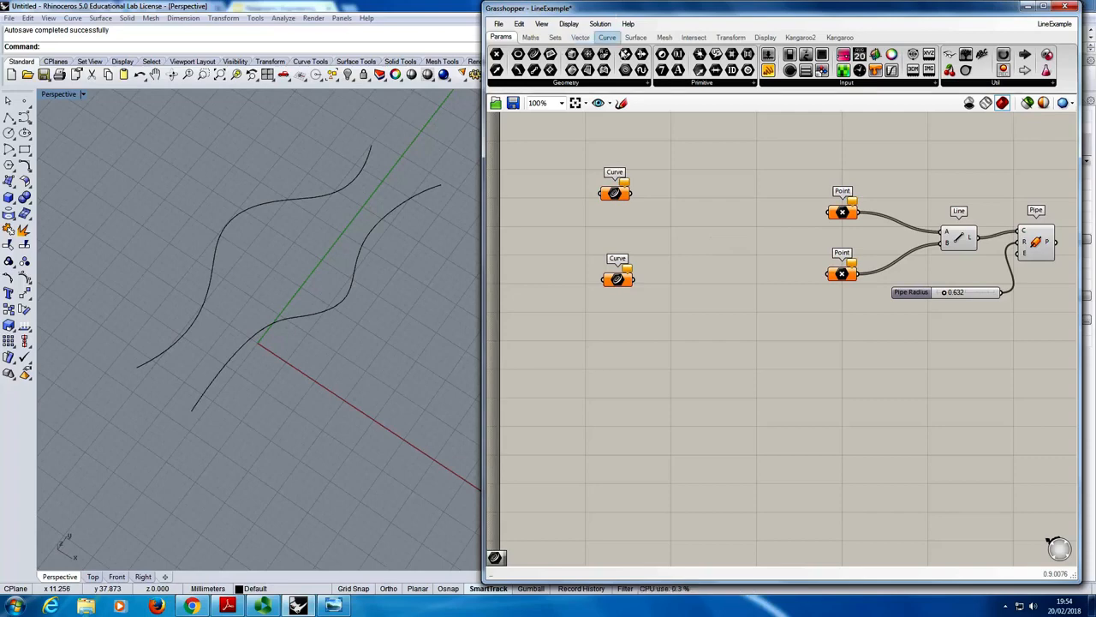
double_click(725, 264)
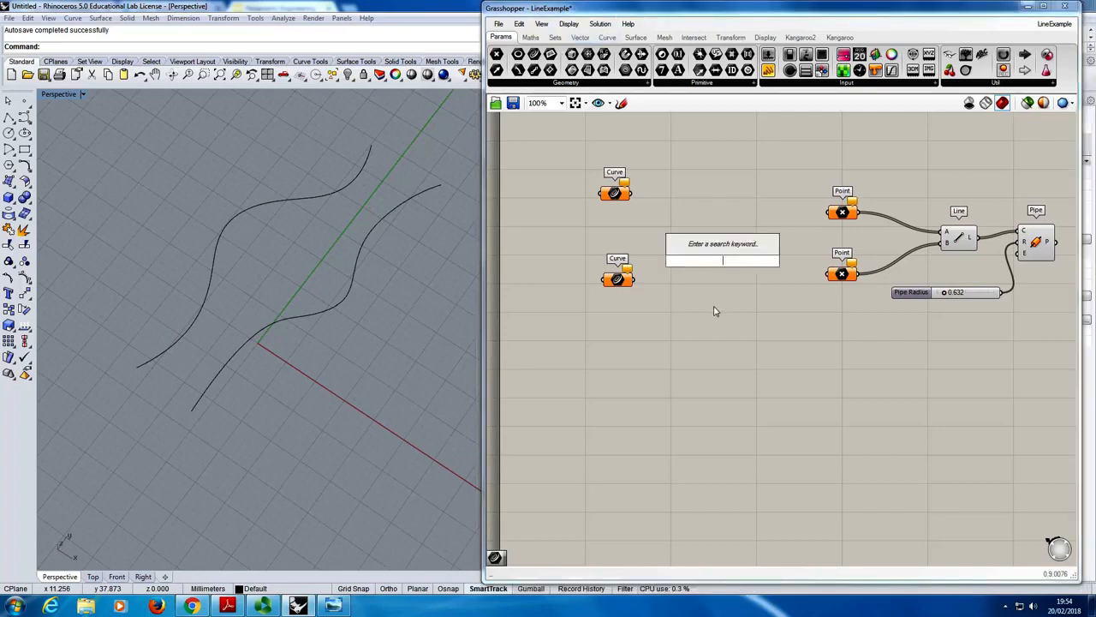
click(740, 209)
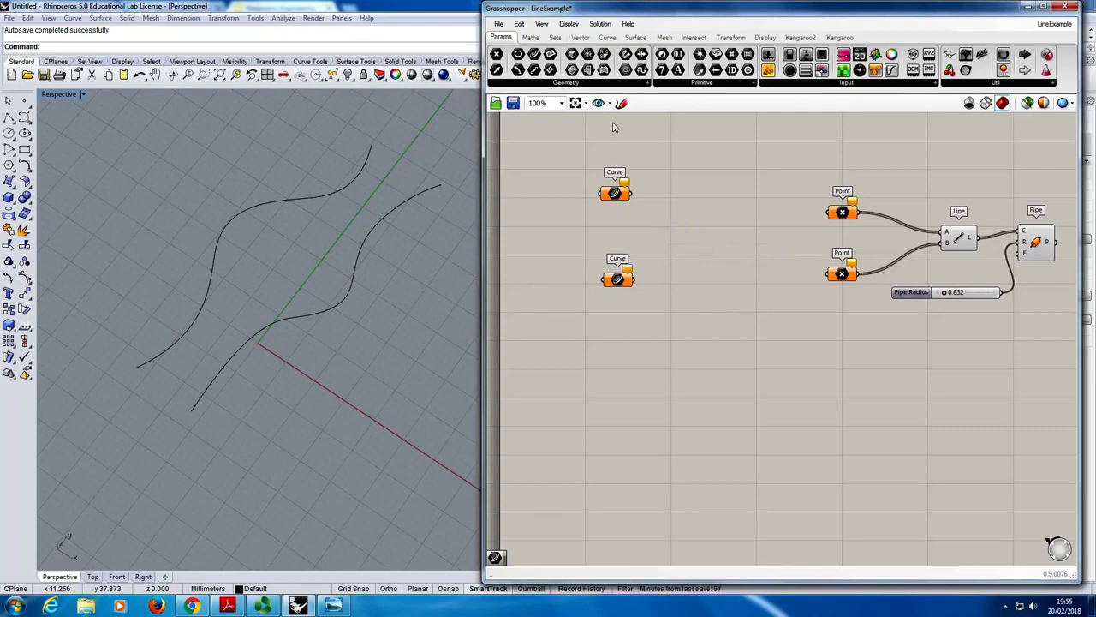
- Reference the wavy Rhino curve left of the Y axis in the upper Curve component and the other curve in the lower one
right_click(614, 194)
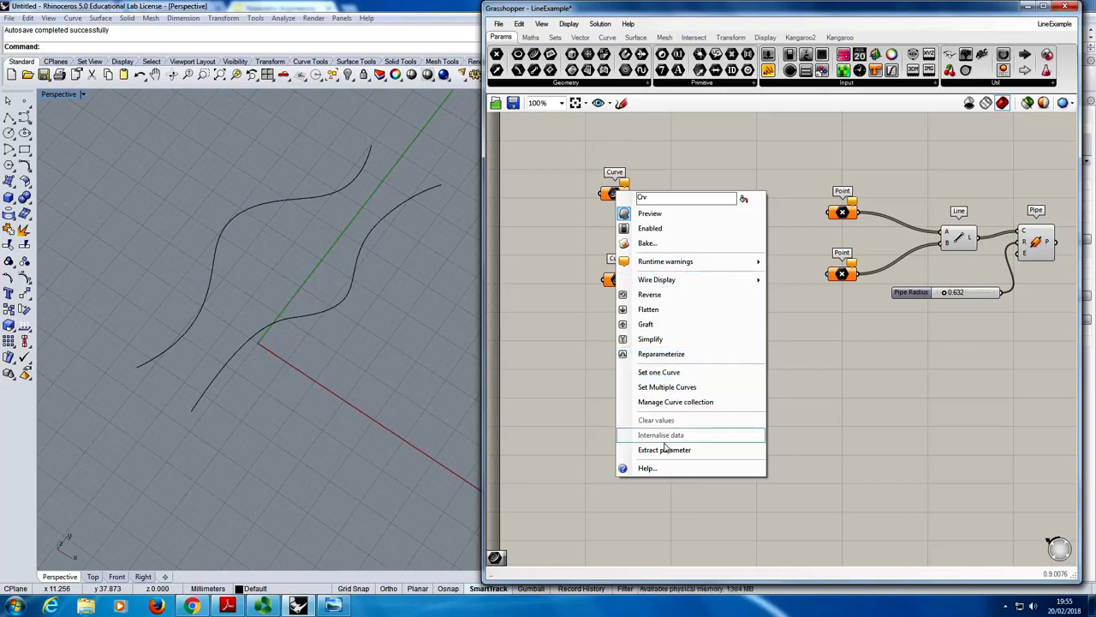
click(685, 373)
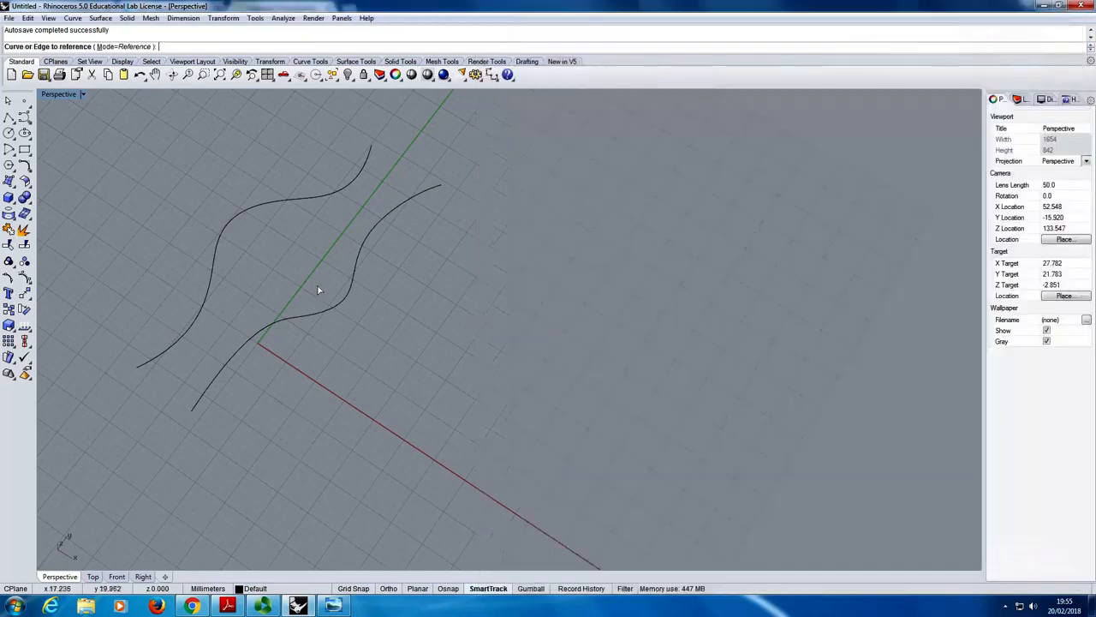
click(268, 205)
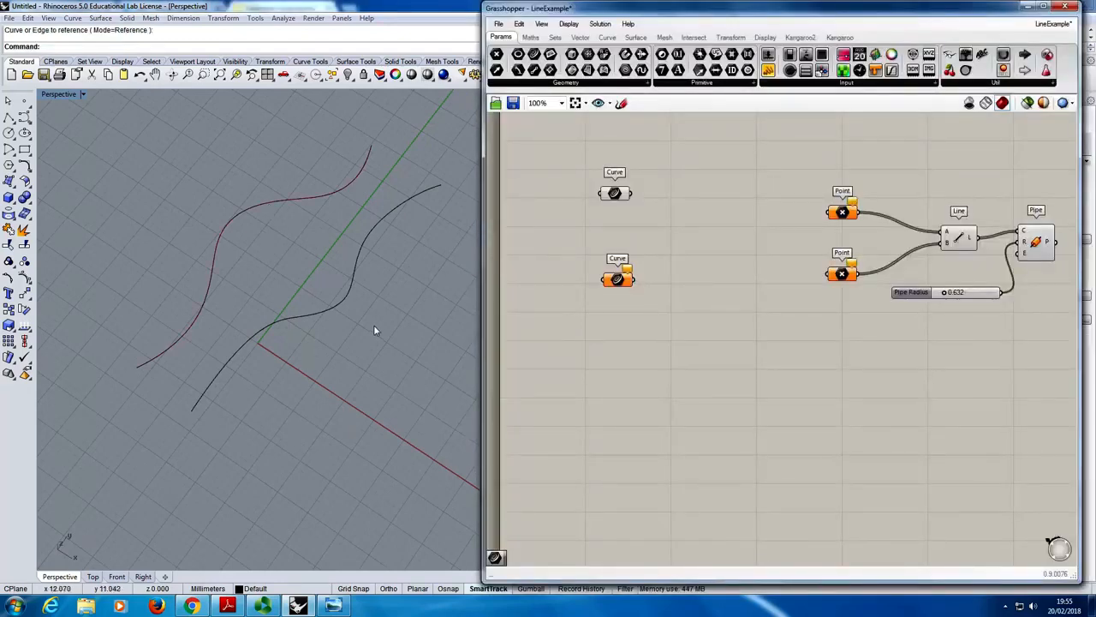
right_click(616, 283)
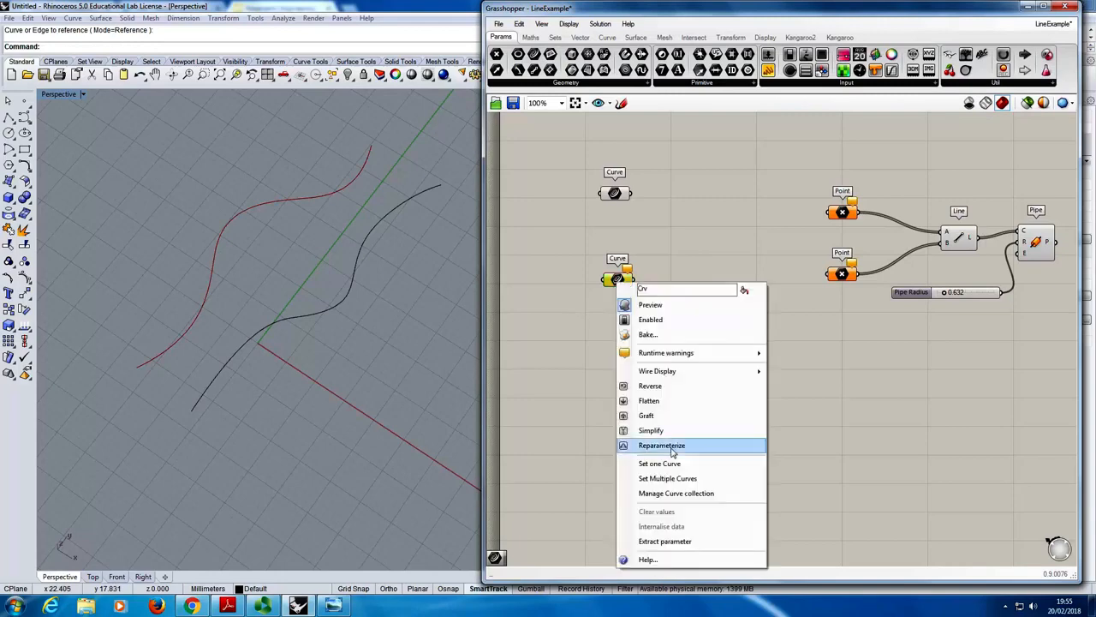
click(672, 463)
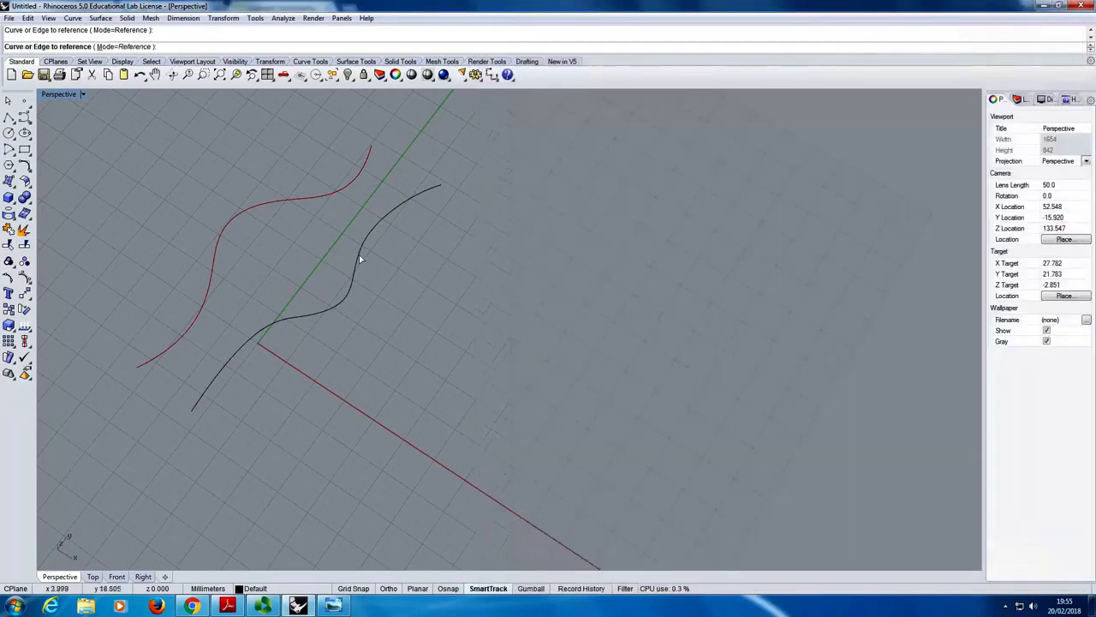
click(359, 257)
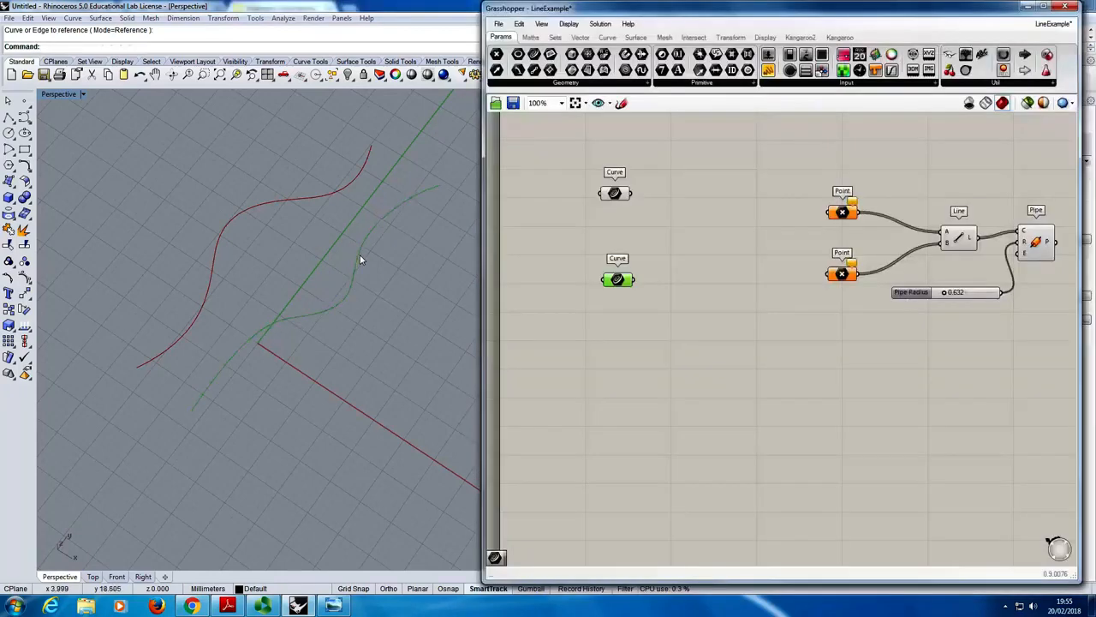
click(585, 347)
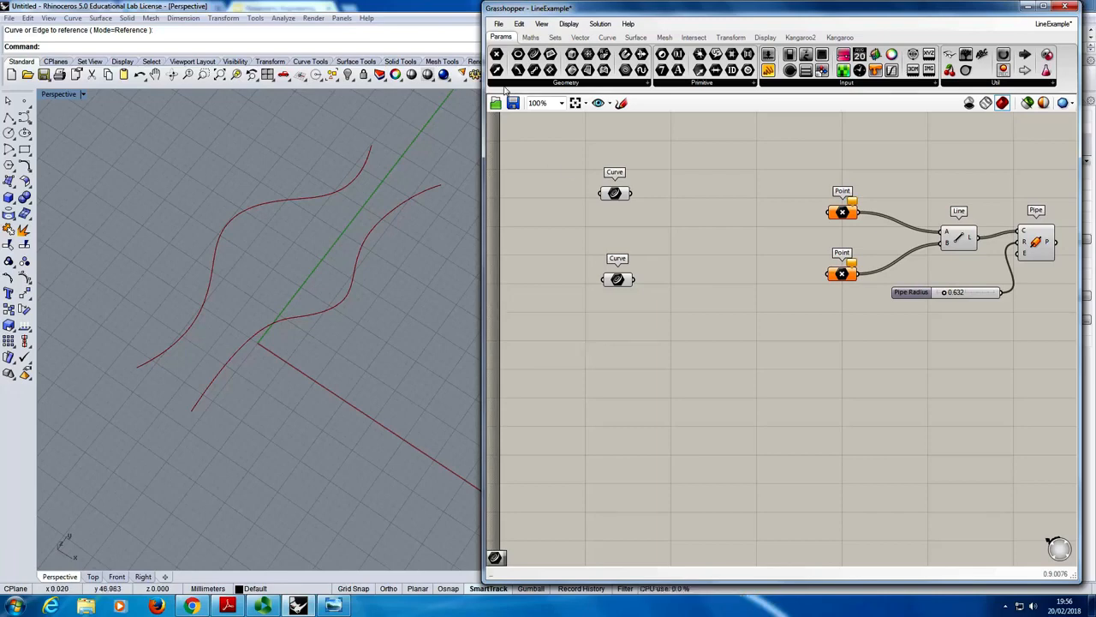
- Add two Divide Curve components, one beside each Curve component
mouse_move(577, 42)
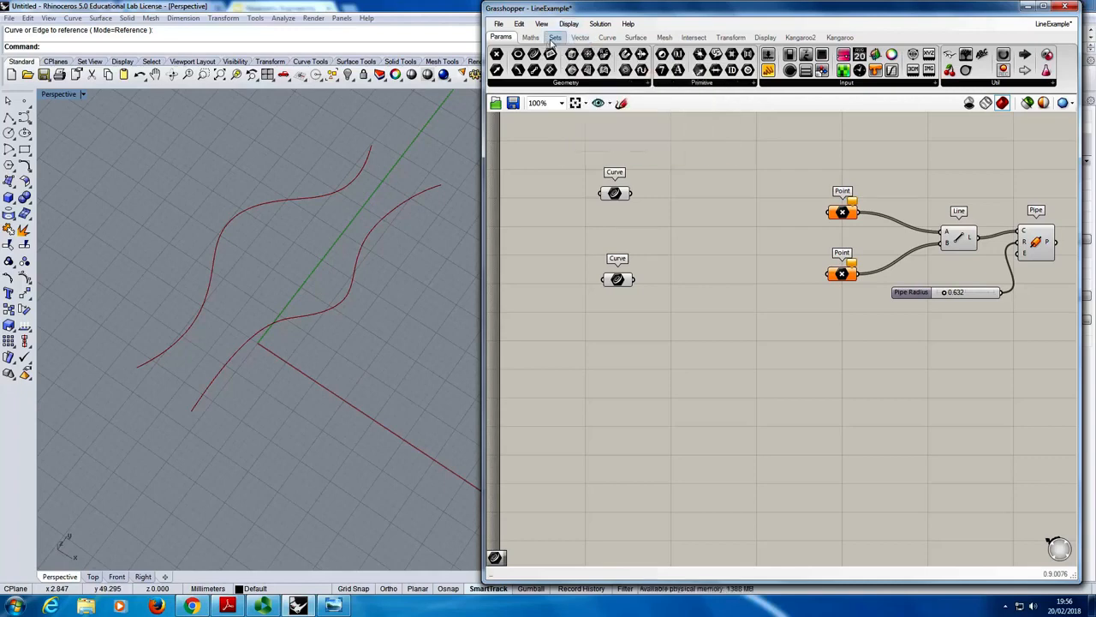
click(607, 38)
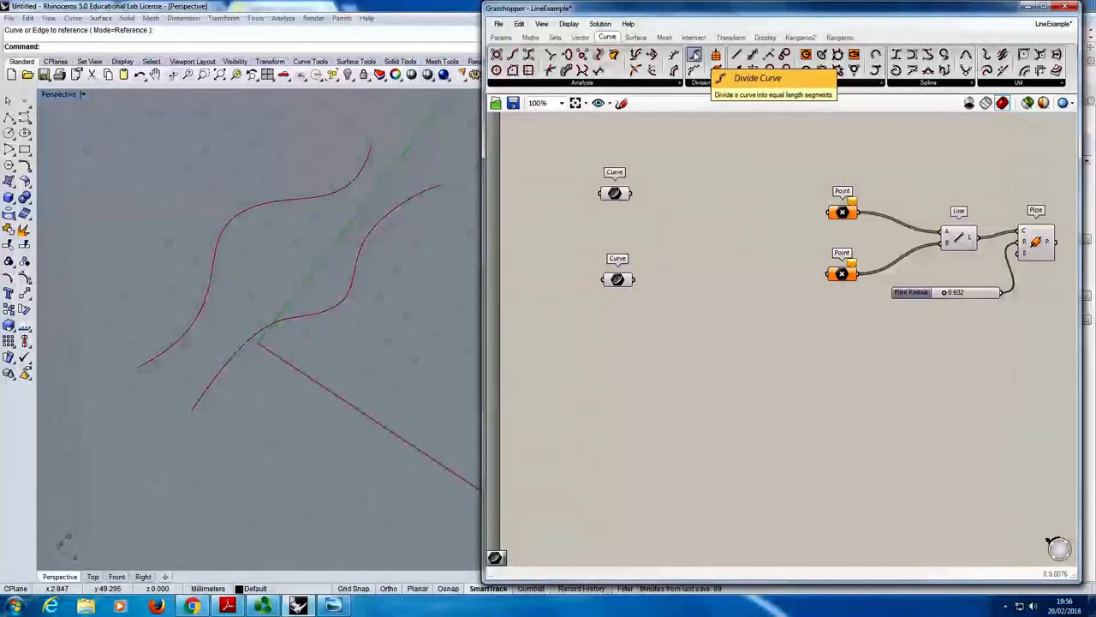
drag(695, 54, 718, 195)
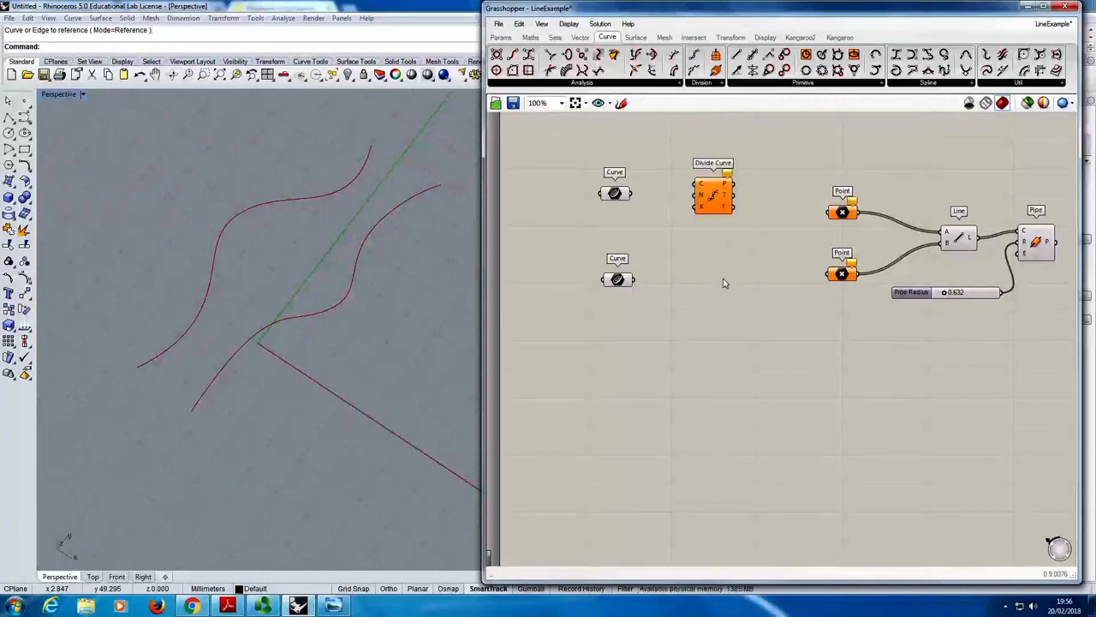
double_click(722, 282)
text(Divi)
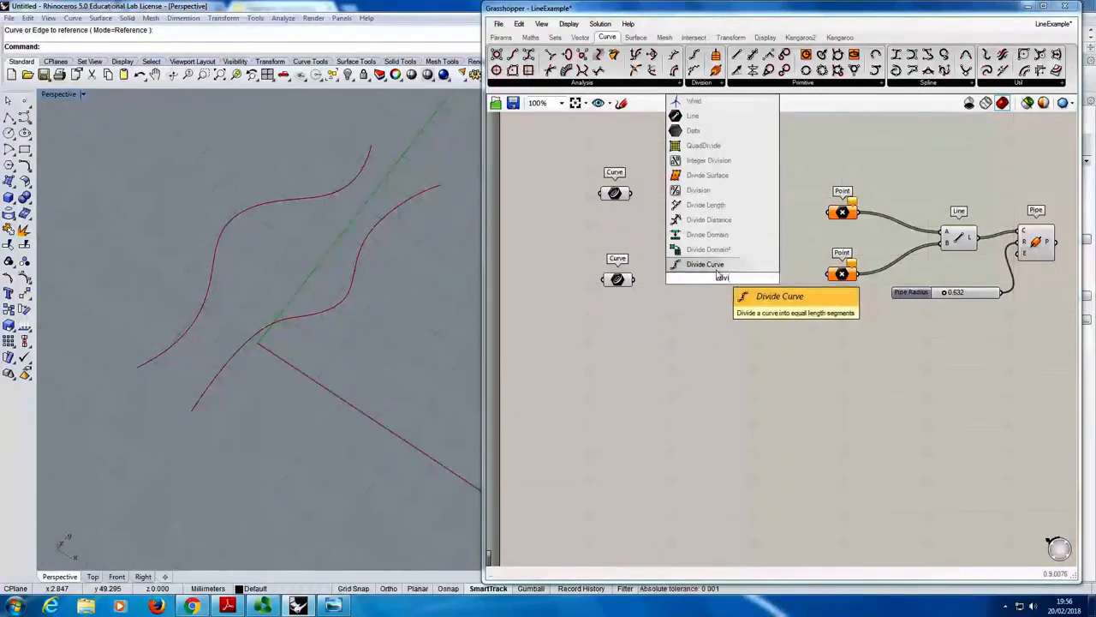
key(Return)
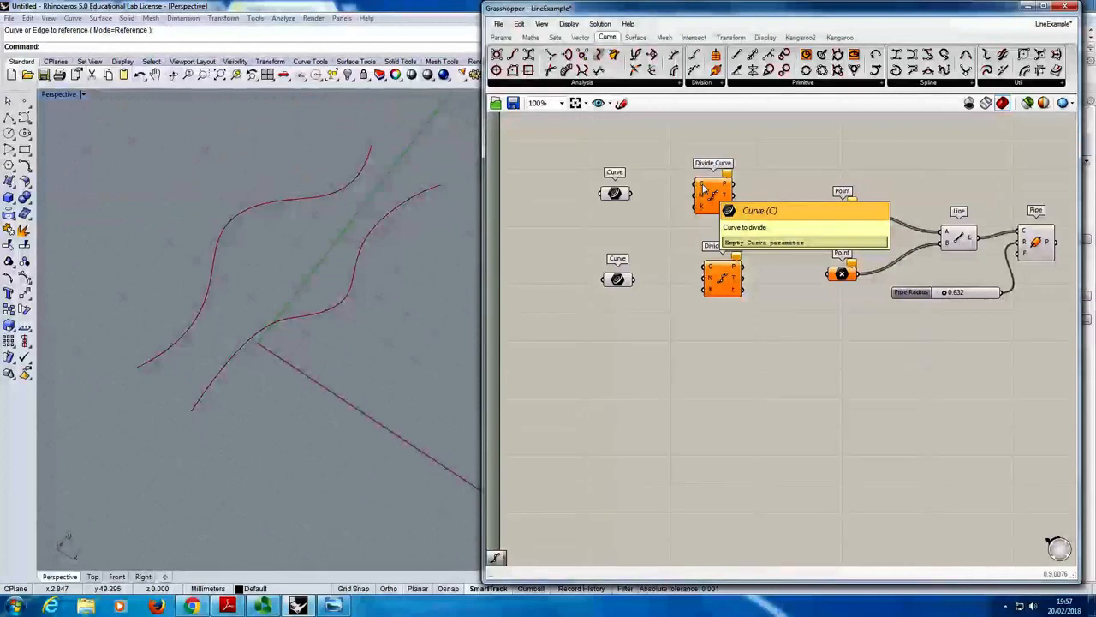
- Wire each Curve component into its Divide Curve's C input, and each Divide Curve's P output into the Point component beside it
drag(633, 193, 702, 185)
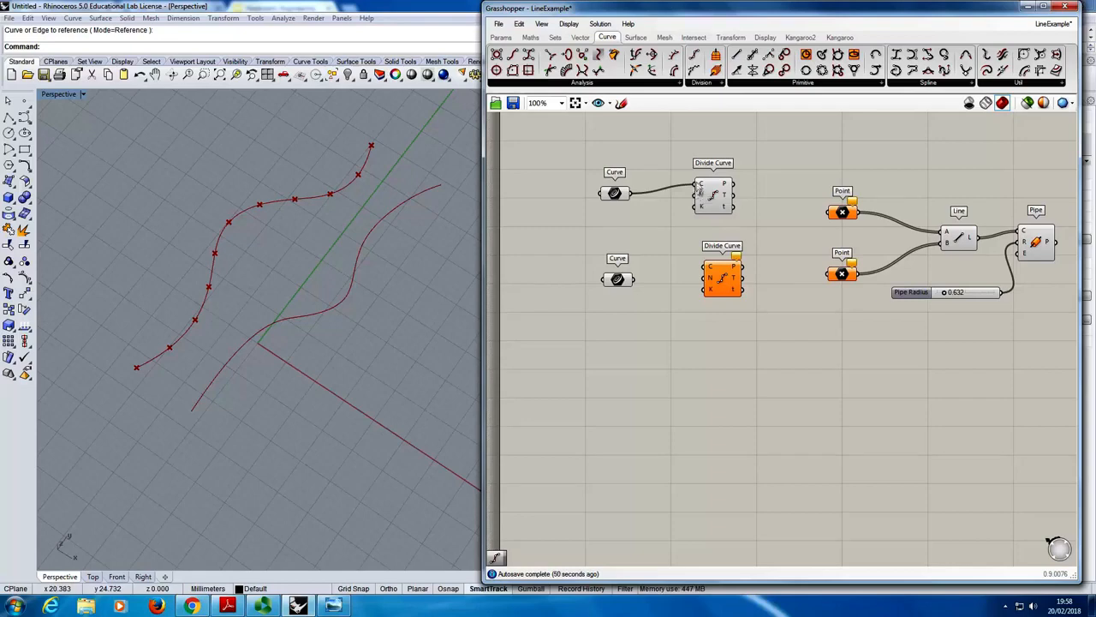
mouse_move(701, 187)
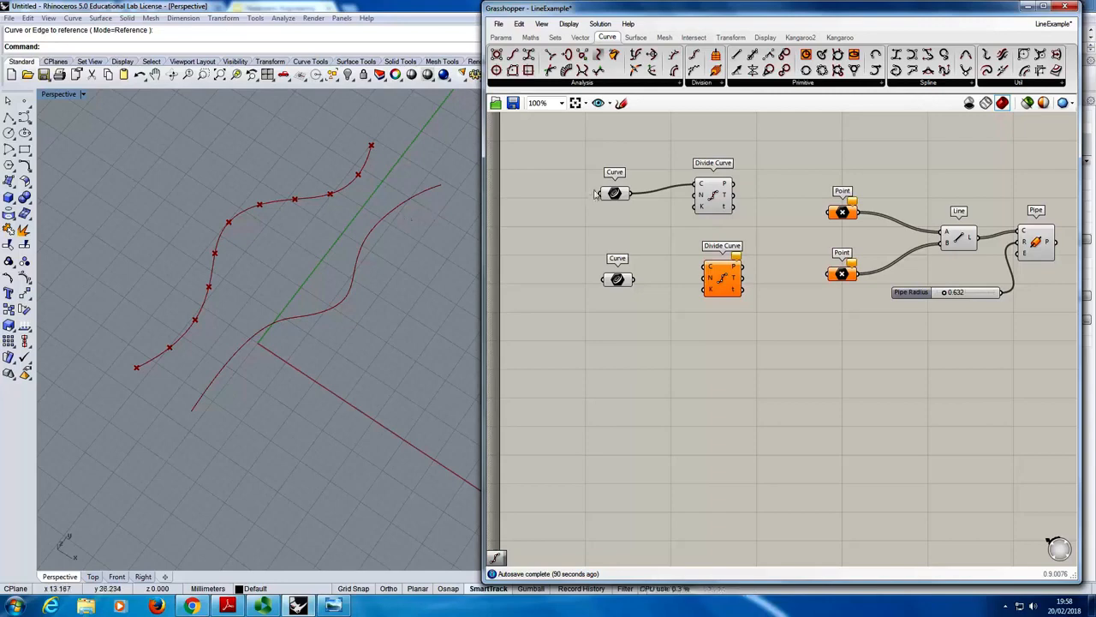
mouse_move(704, 197)
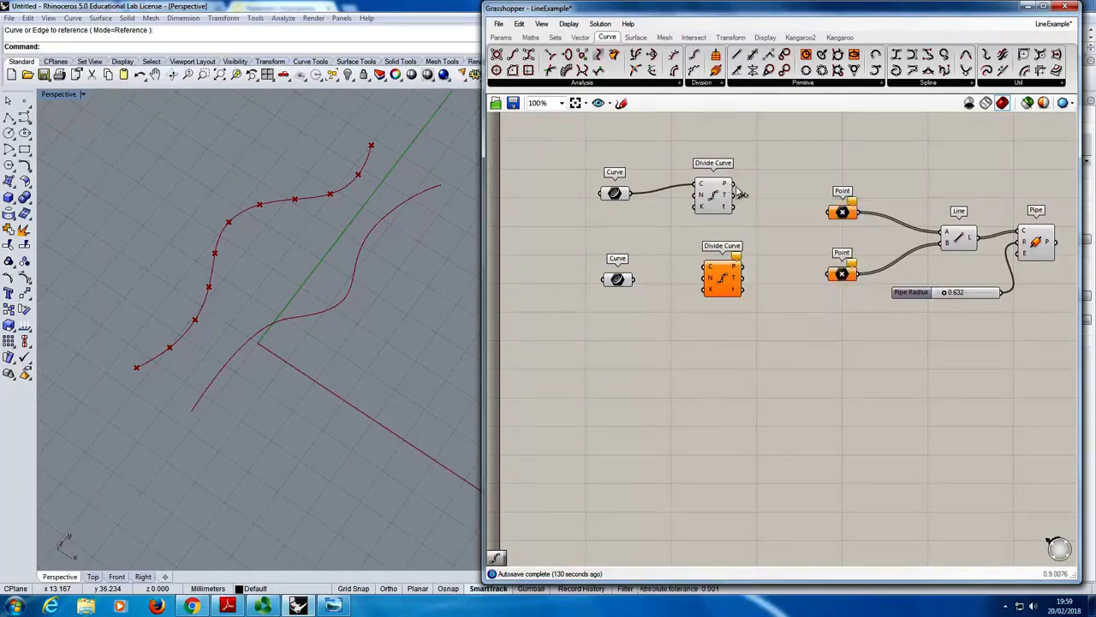
drag(740, 193, 839, 213)
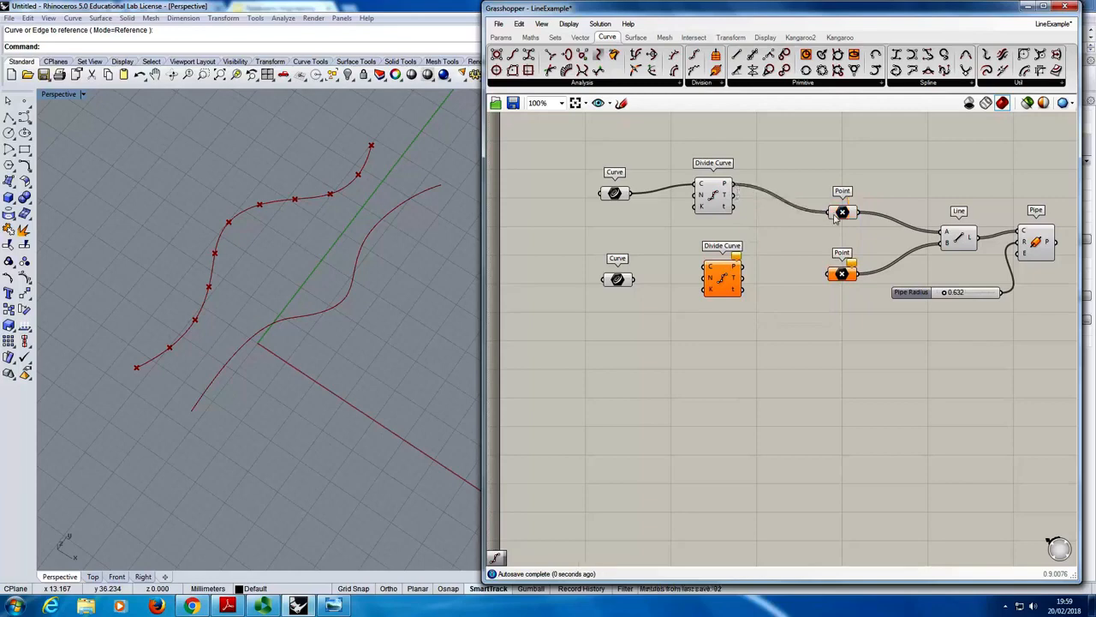
mouse_move(843, 214)
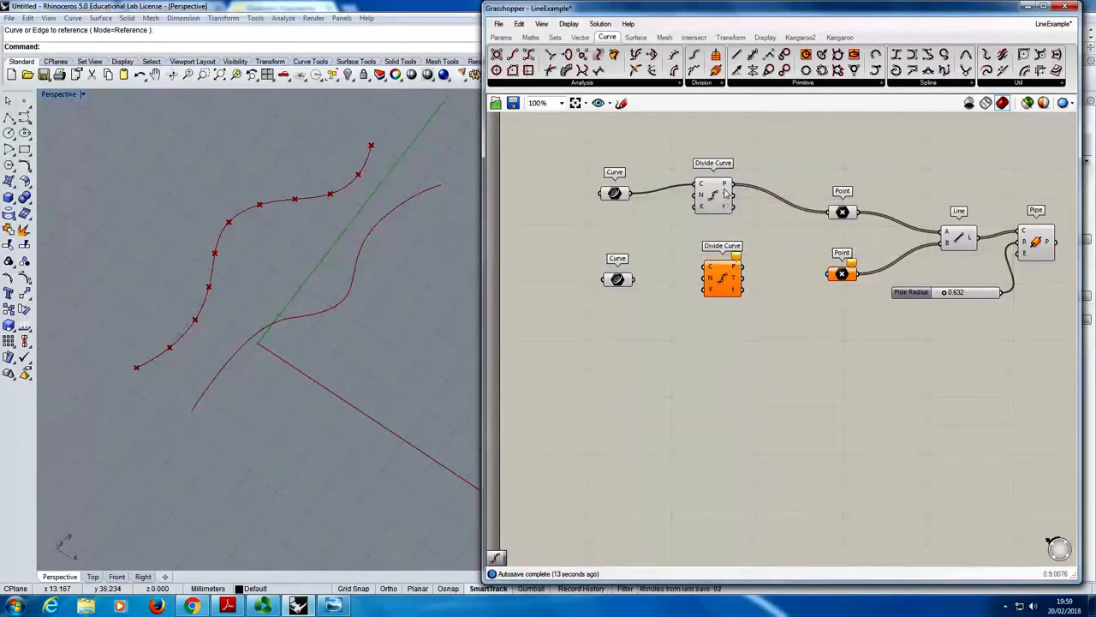
mouse_move(724, 191)
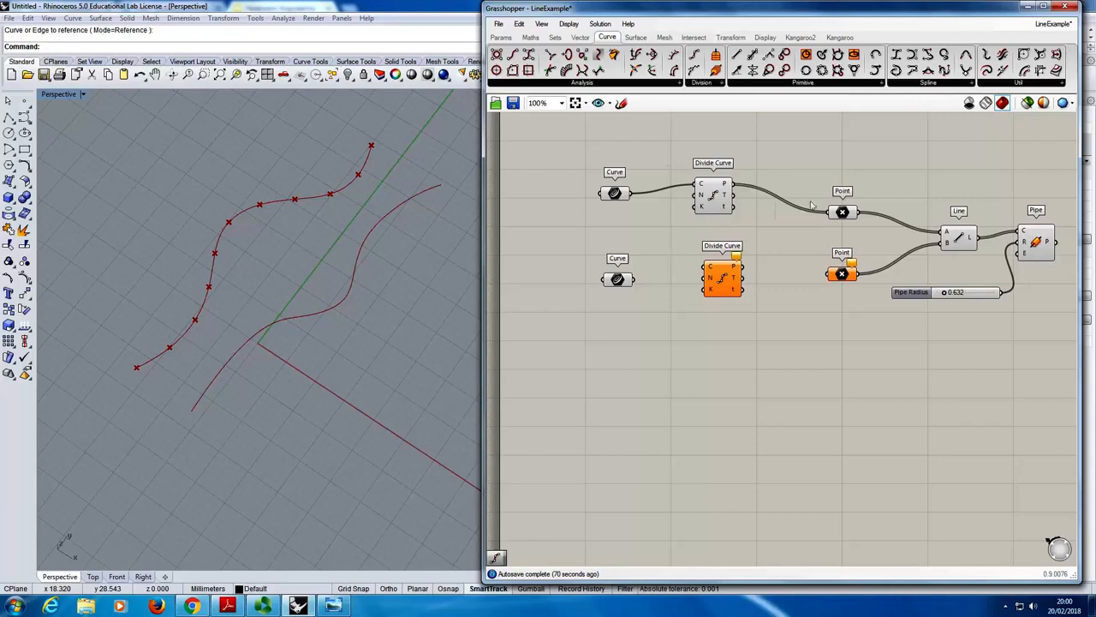
drag(637, 279, 829, 274)
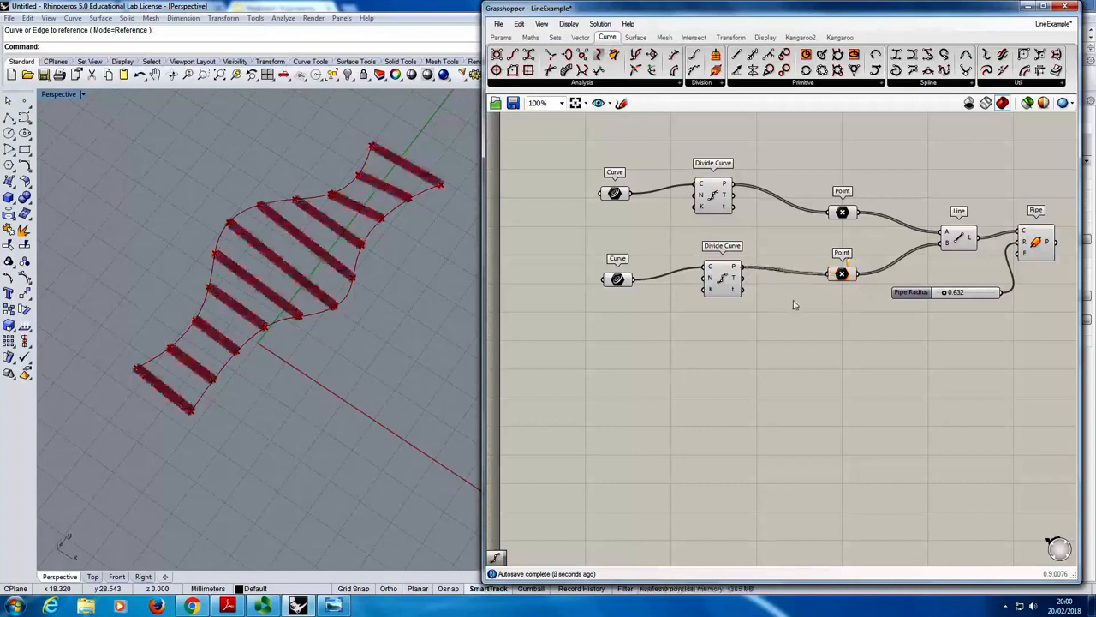
click(571, 354)
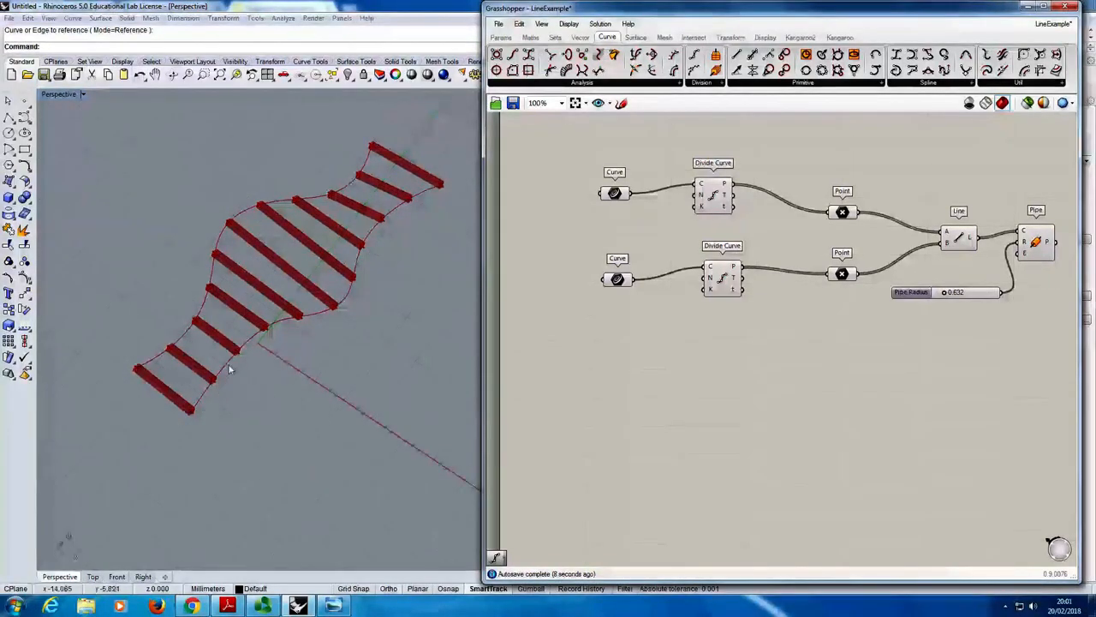
right_drag(241, 255, 273, 356)
scroll(266, 368, down, 8)
scroll(259, 409, up, 6)
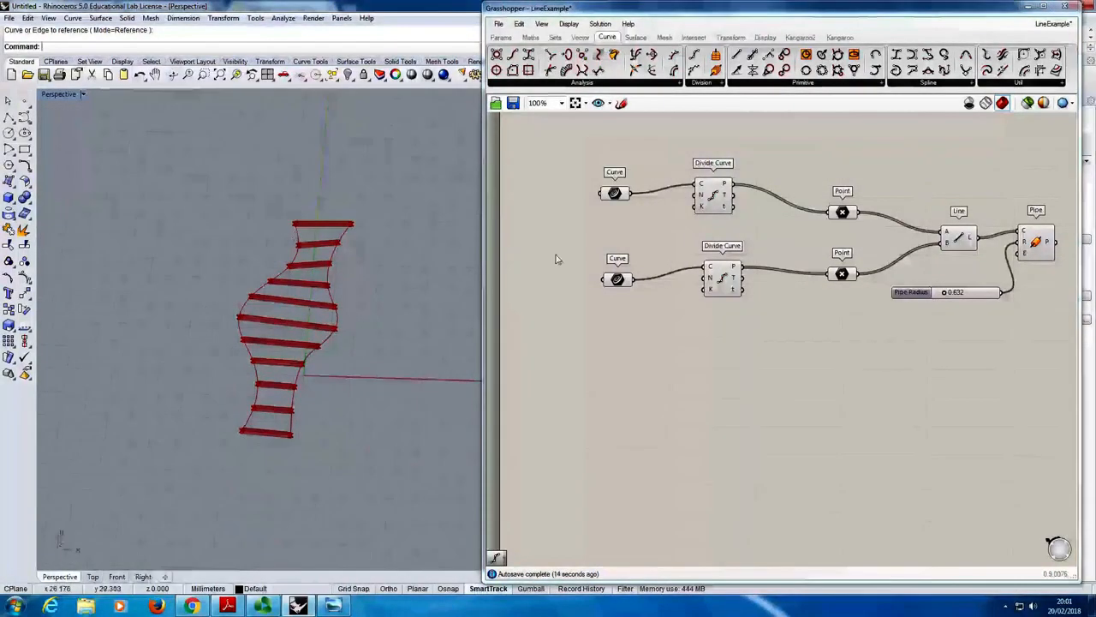
right_drag(796, 306, 717, 313)
drag(724, 182, 905, 406)
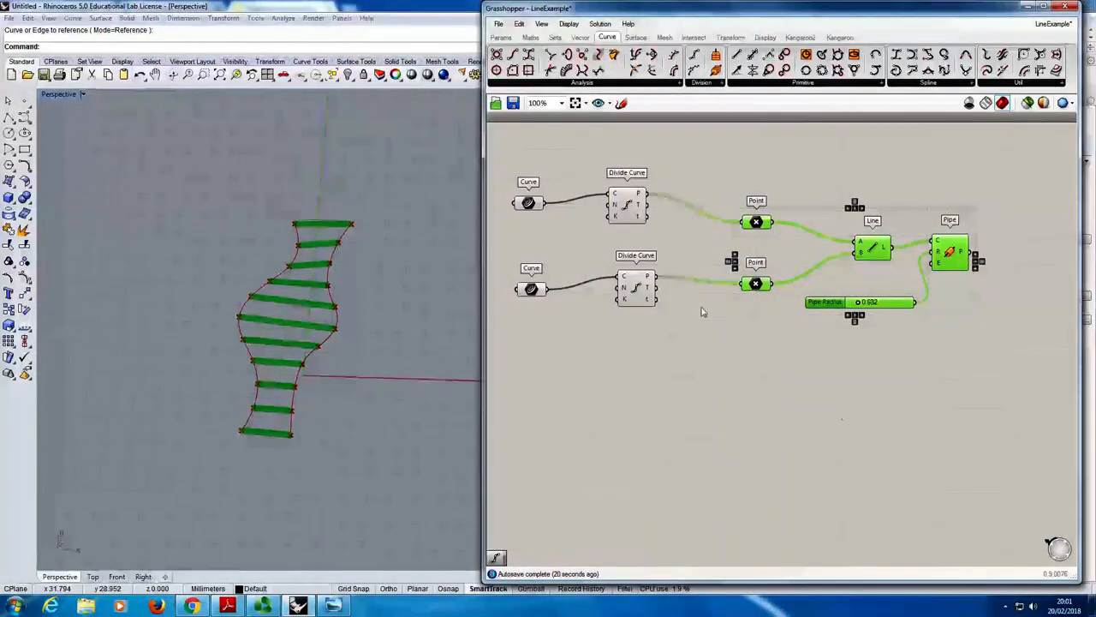
drag(505, 163, 661, 351)
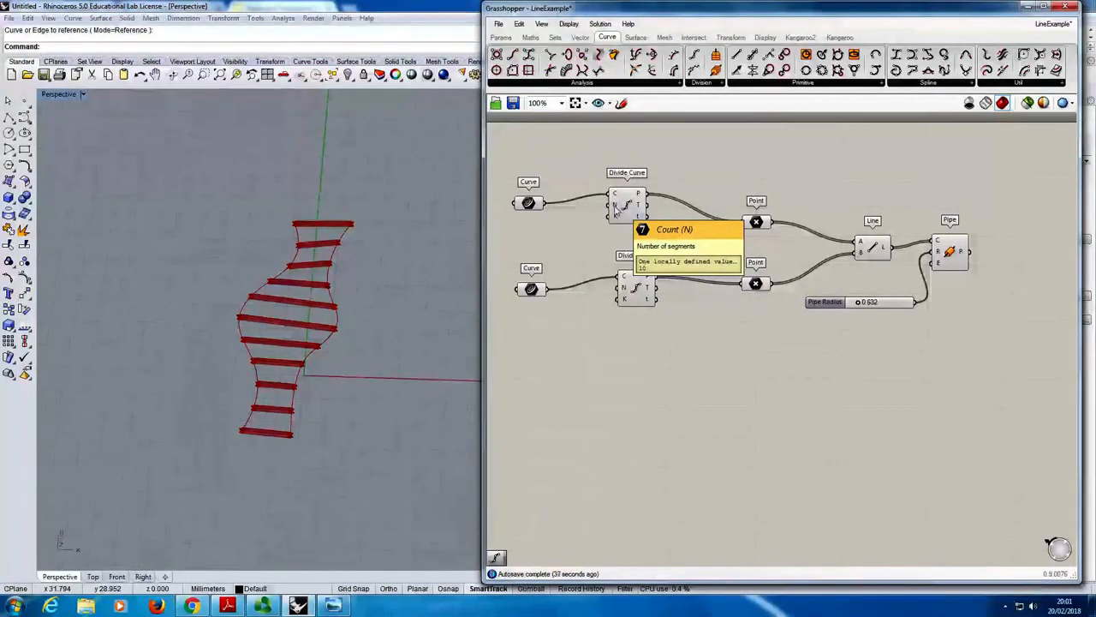
- Add a Number Slider between the two Curve components, wired to the upper Divide Curve's N input and set to 0.800
click(500, 38)
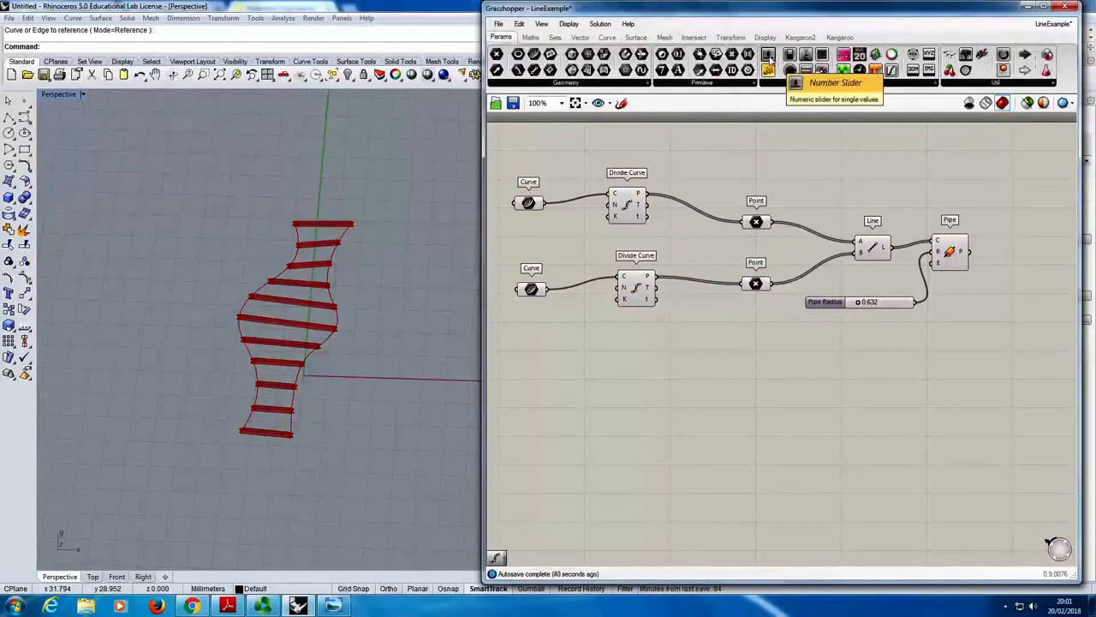
drag(769, 57, 613, 259)
drag(548, 250, 595, 251)
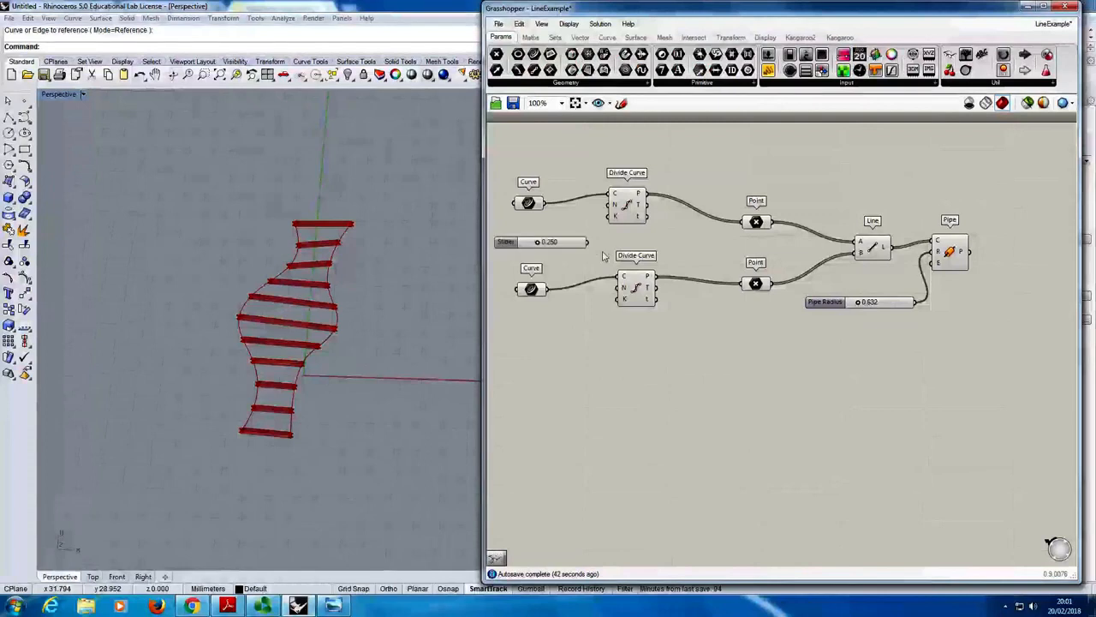
right_drag(595, 251, 717, 255)
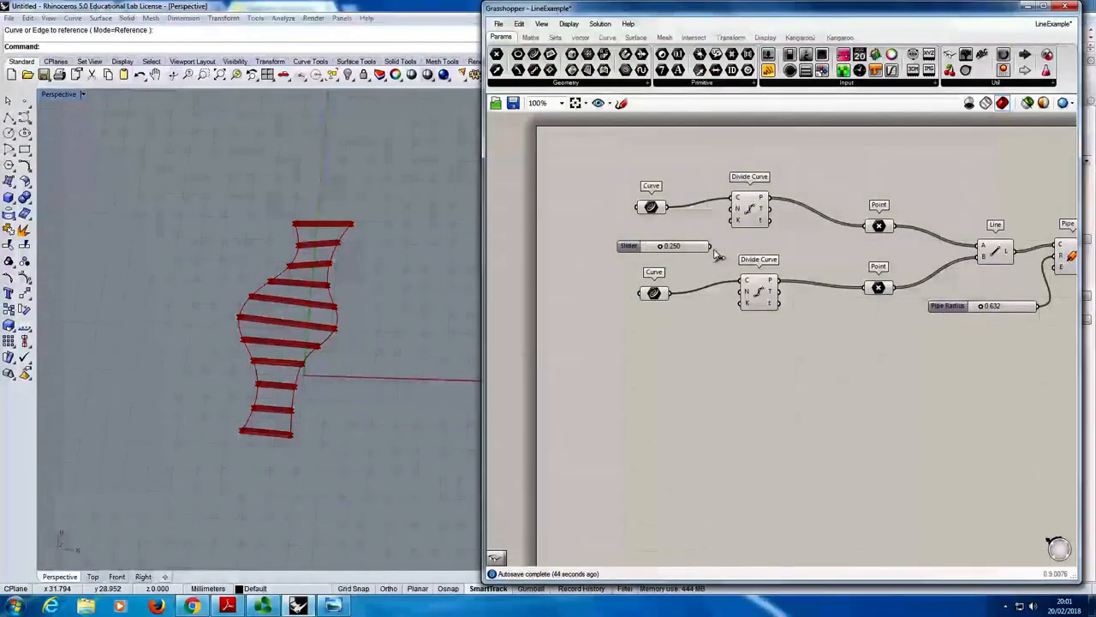
drag(711, 246, 732, 208)
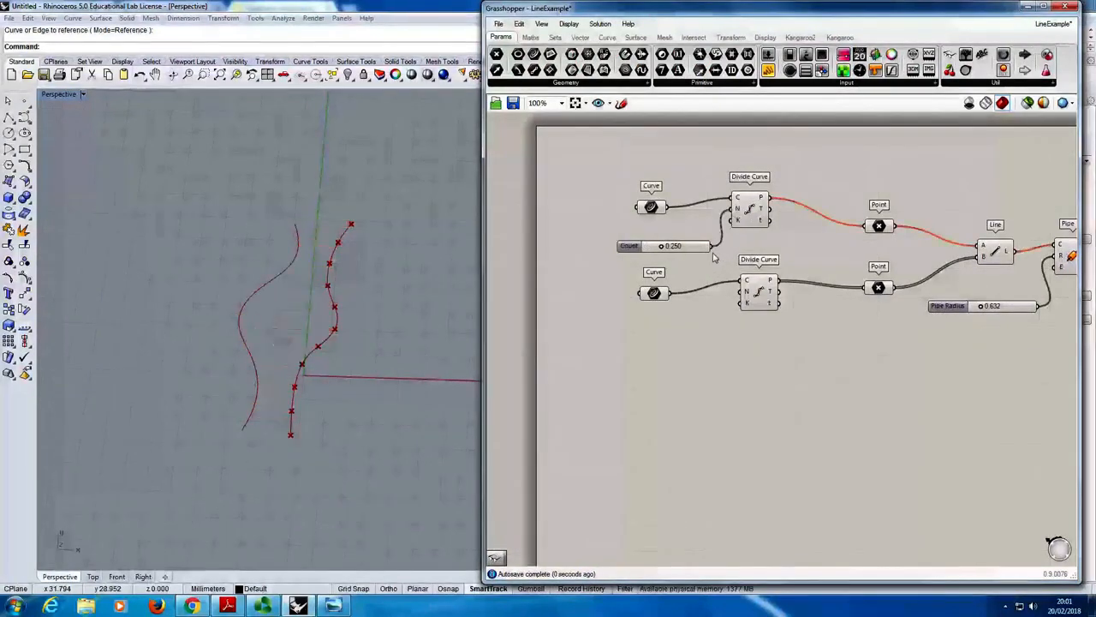
drag(662, 248, 698, 272)
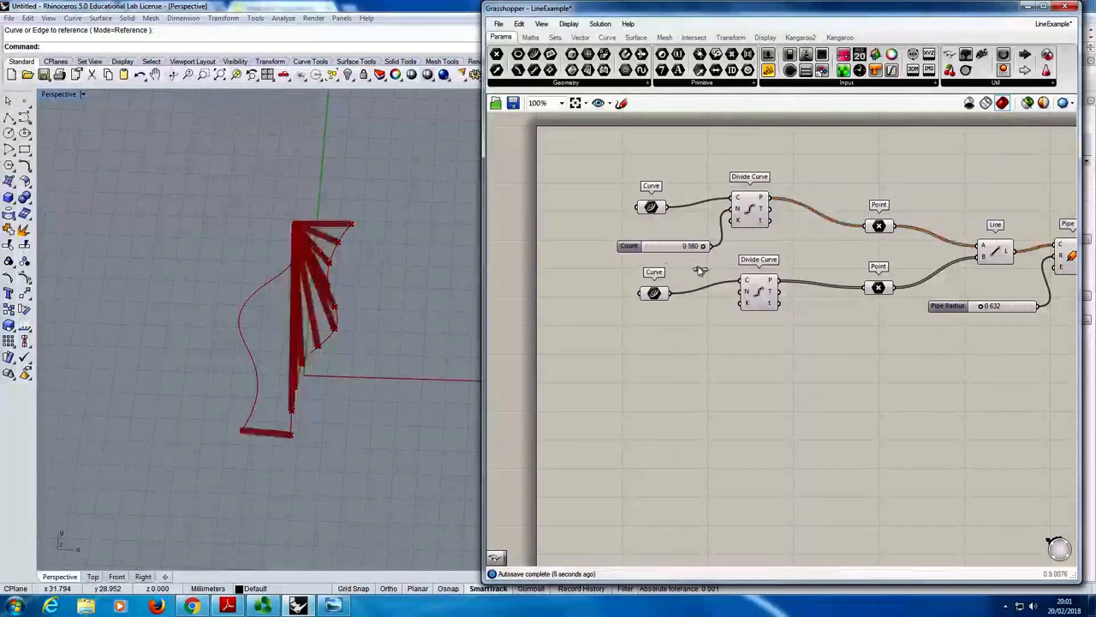
- Set the maximum of the Count slider's numeric domain to 20
right_click(656, 248)
click(714, 306)
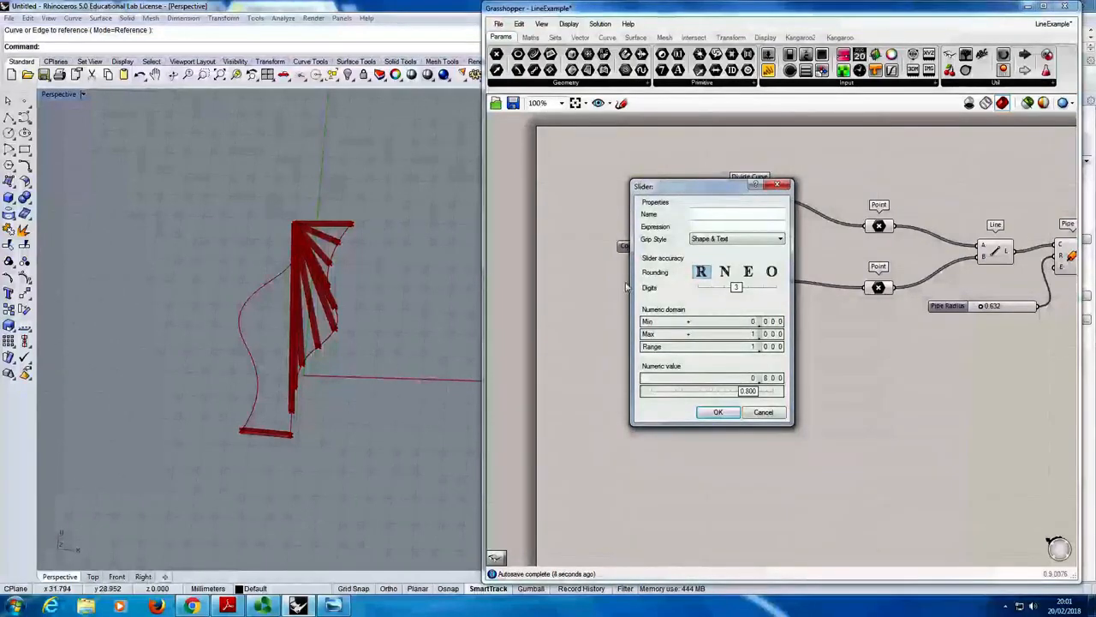
double_click(730, 335)
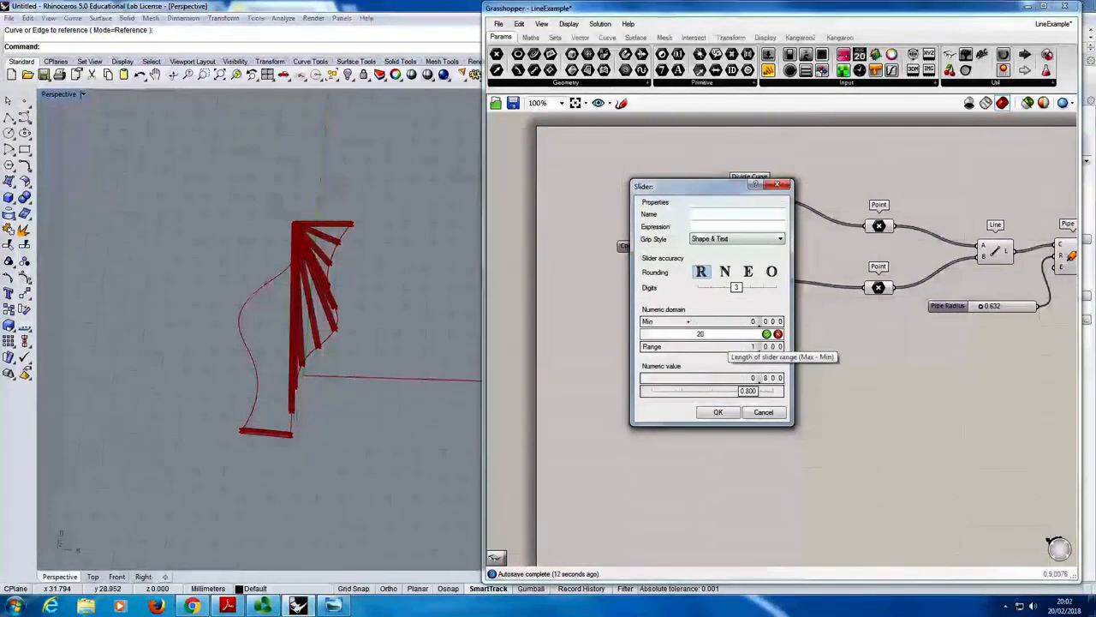
text(20)
key(Return)
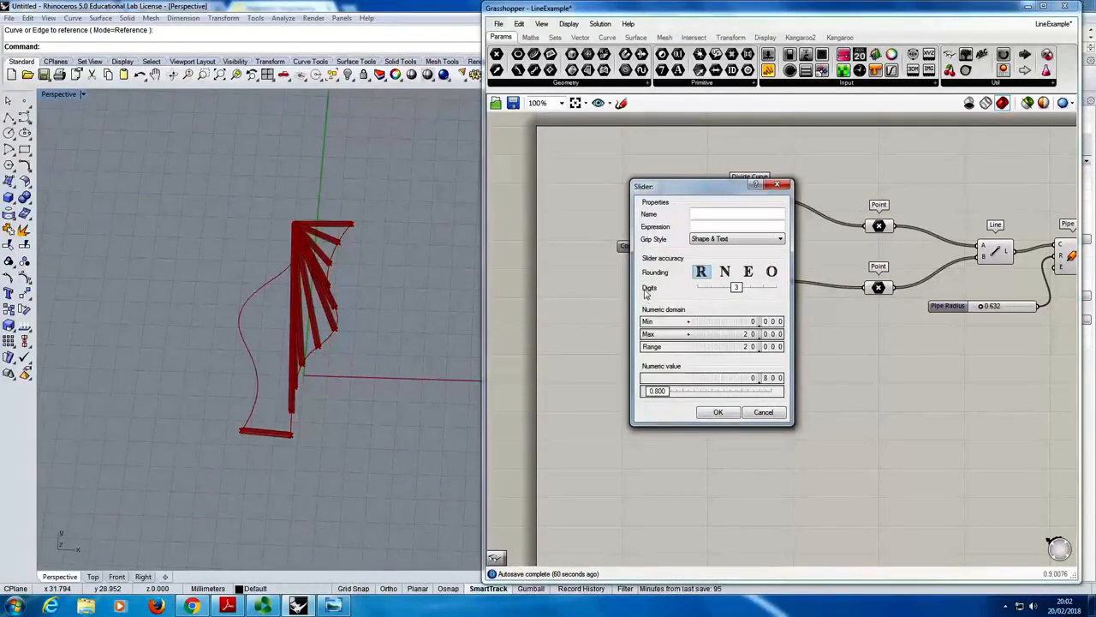
- Set the Count slider's rounding to integer numbers and accept the slider settings
drag(739, 291, 694, 292)
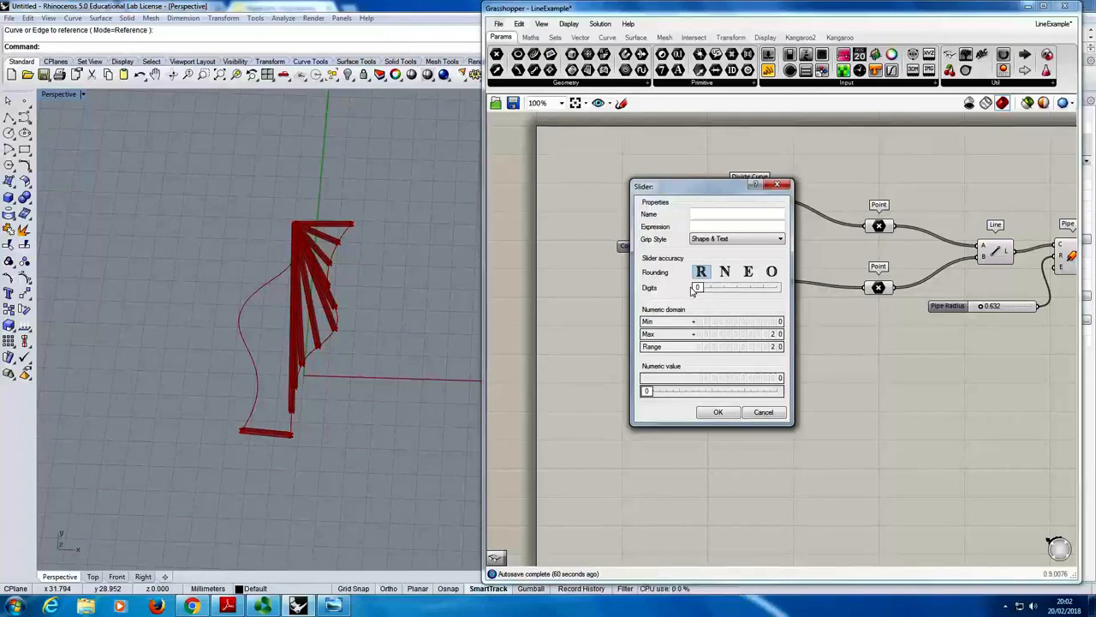
drag(695, 288, 736, 288)
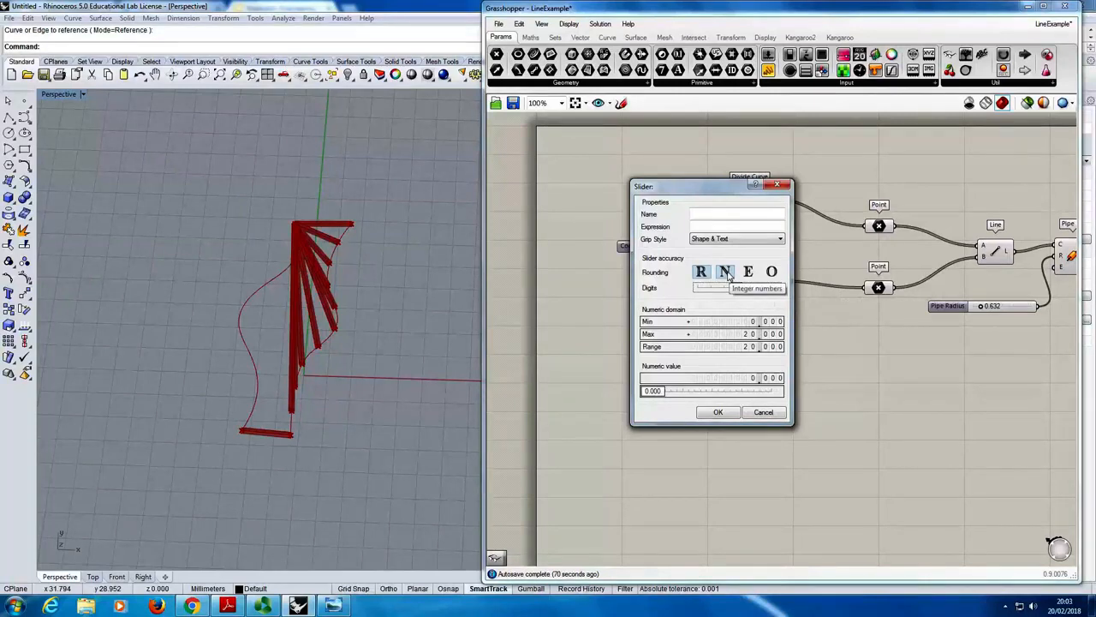
click(724, 272)
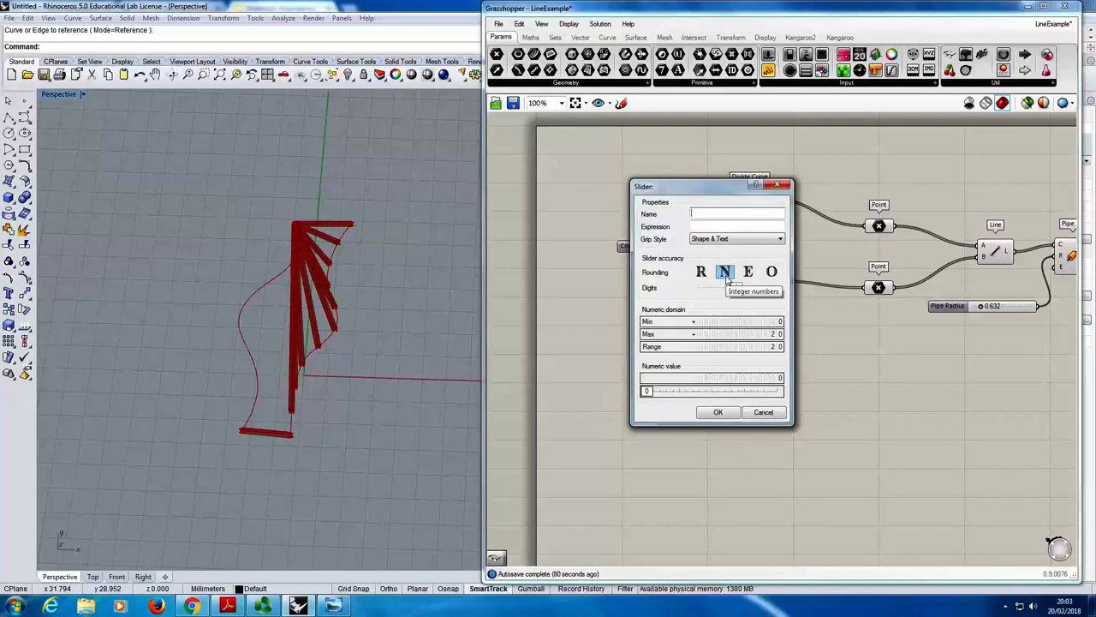
click(725, 272)
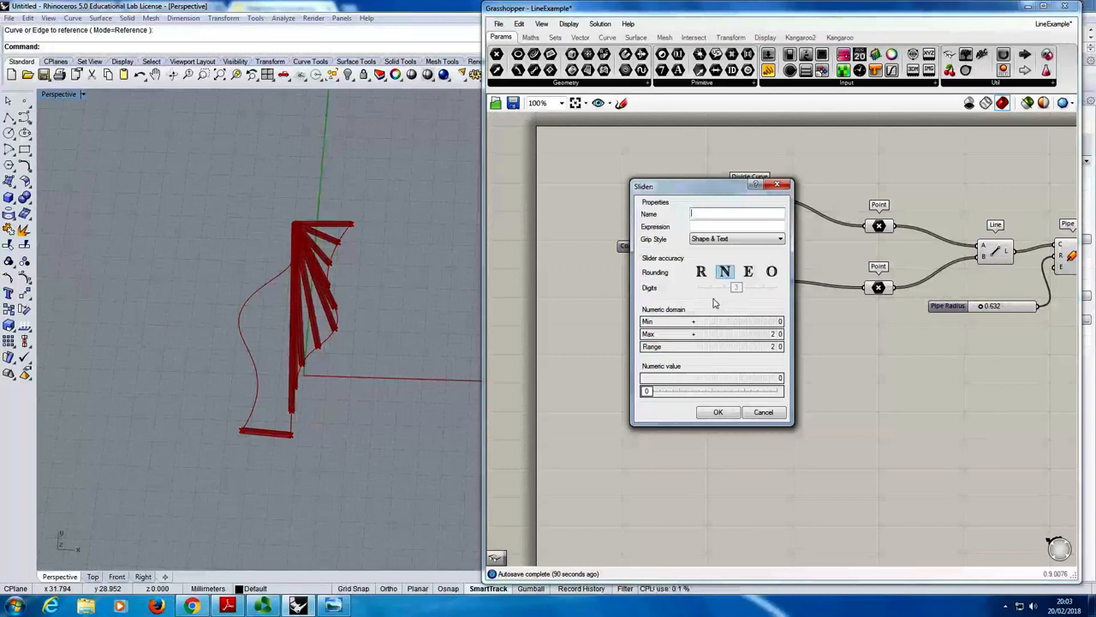
click(718, 415)
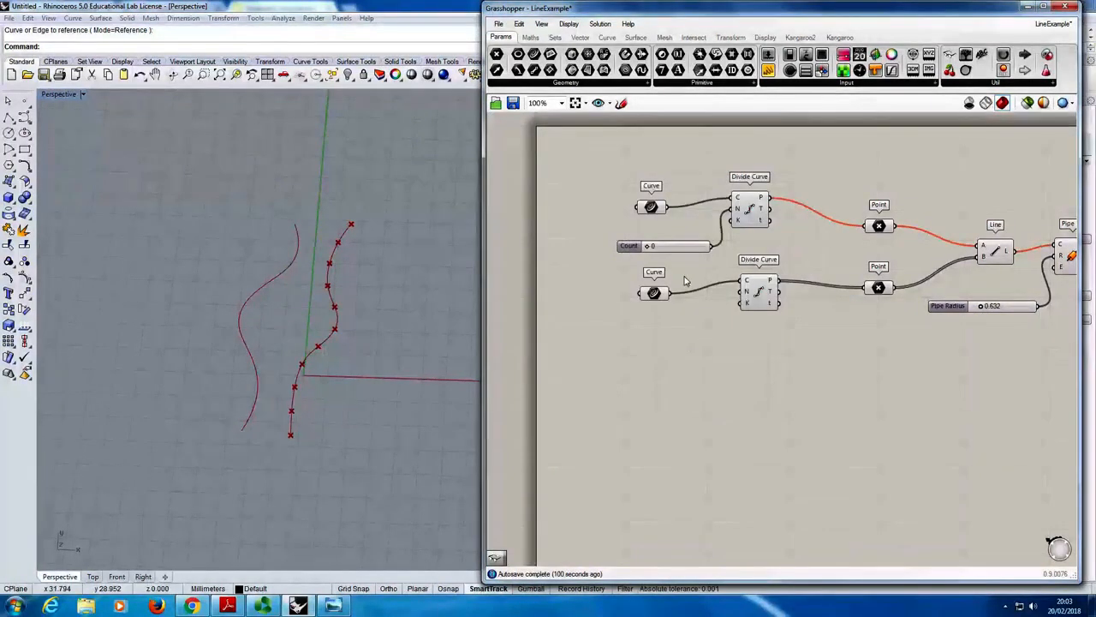
- Wire the Count slider to the lower Divide Curve's N input as well, and set the slider to 10
click(653, 248)
drag(649, 248, 738, 291)
click(707, 273)
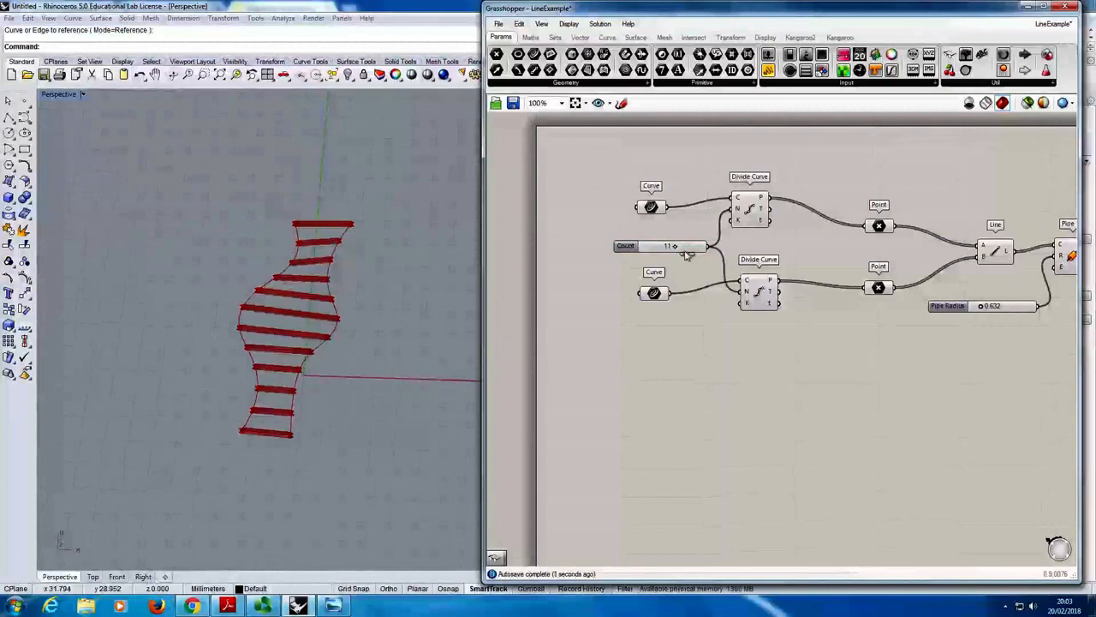
mouse_move(687, 255)
mouse_down()
mouse_move(653, 255)
mouse_move(702, 257)
mouse_move(664, 255)
mouse_move(694, 255)
mouse_move(675, 250)
mouse_up()
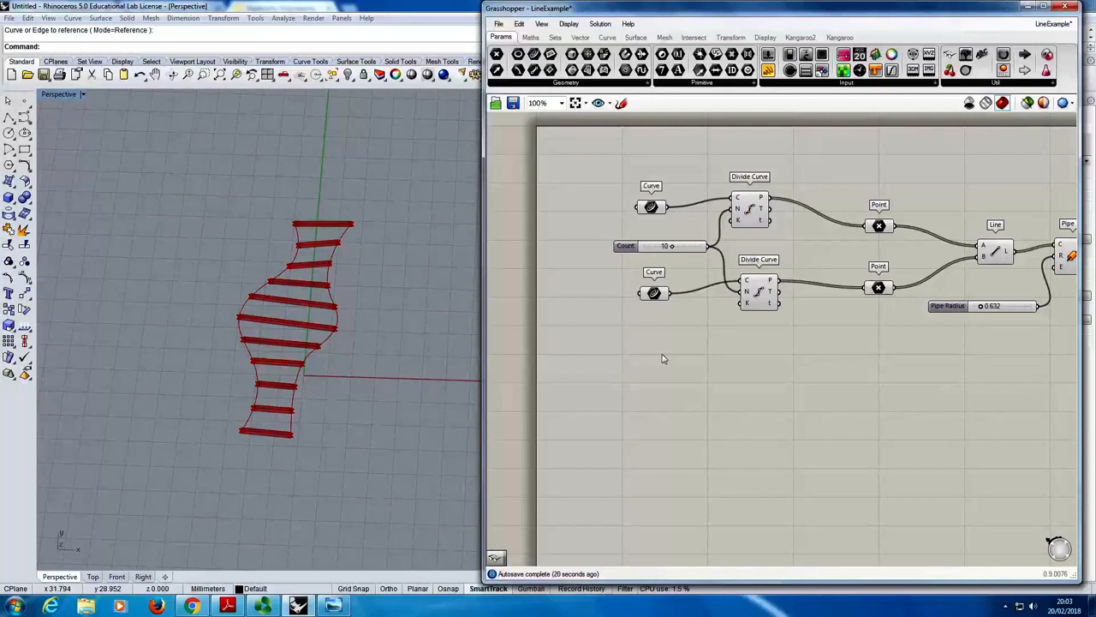
- Duplicate the Count slider just below the original, and delete the copy
click(645, 248)
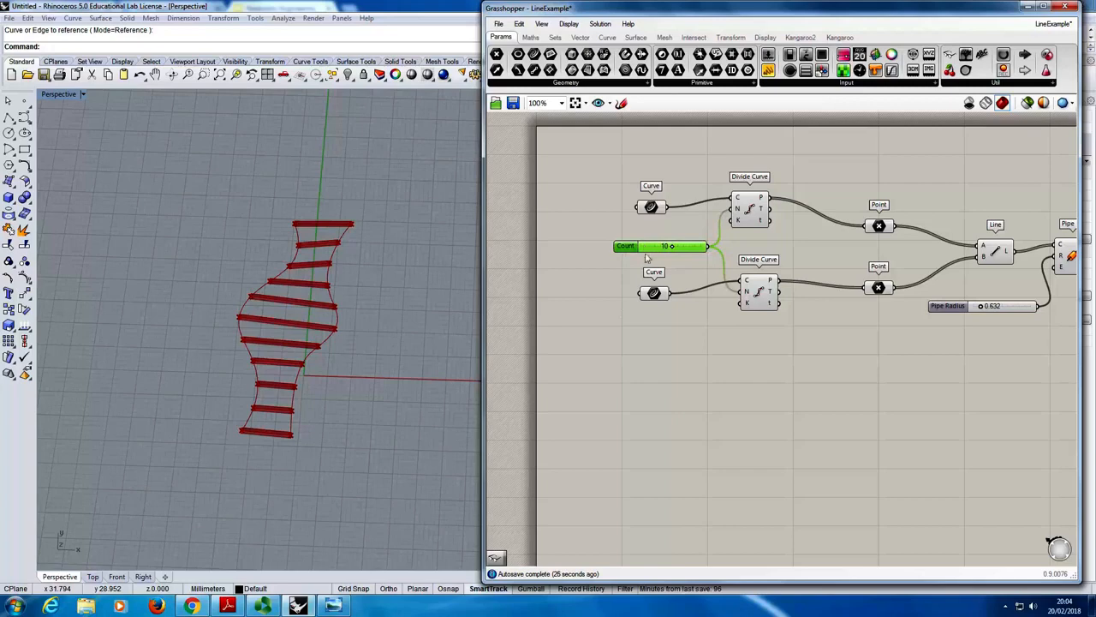
key(ctrl+c)
key(ctrl+v)
drag(646, 253, 641, 270)
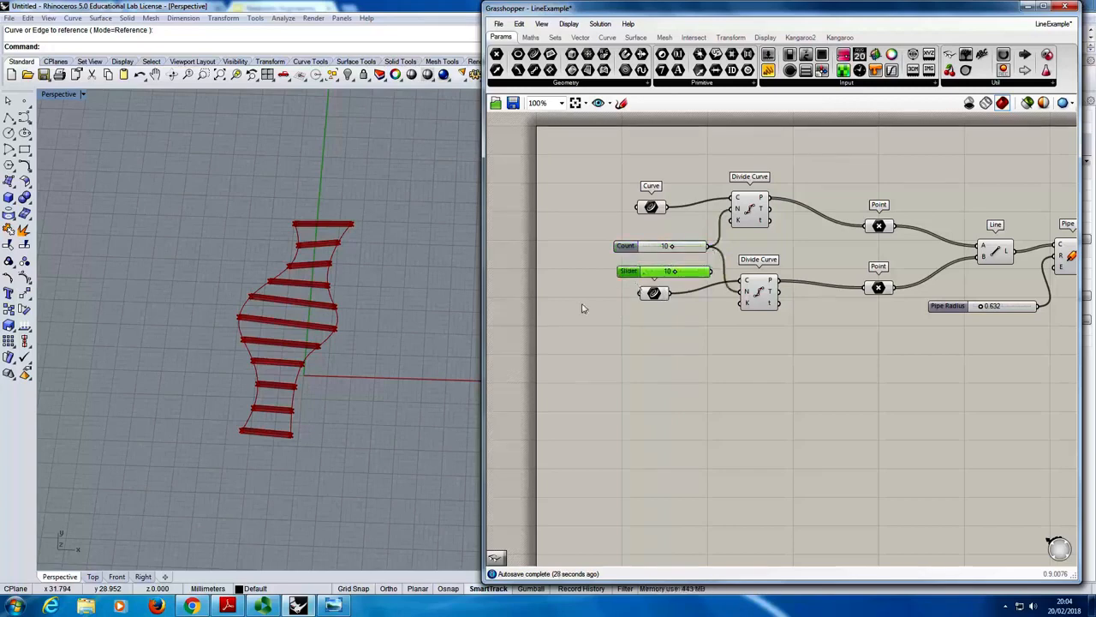
key(Delete)
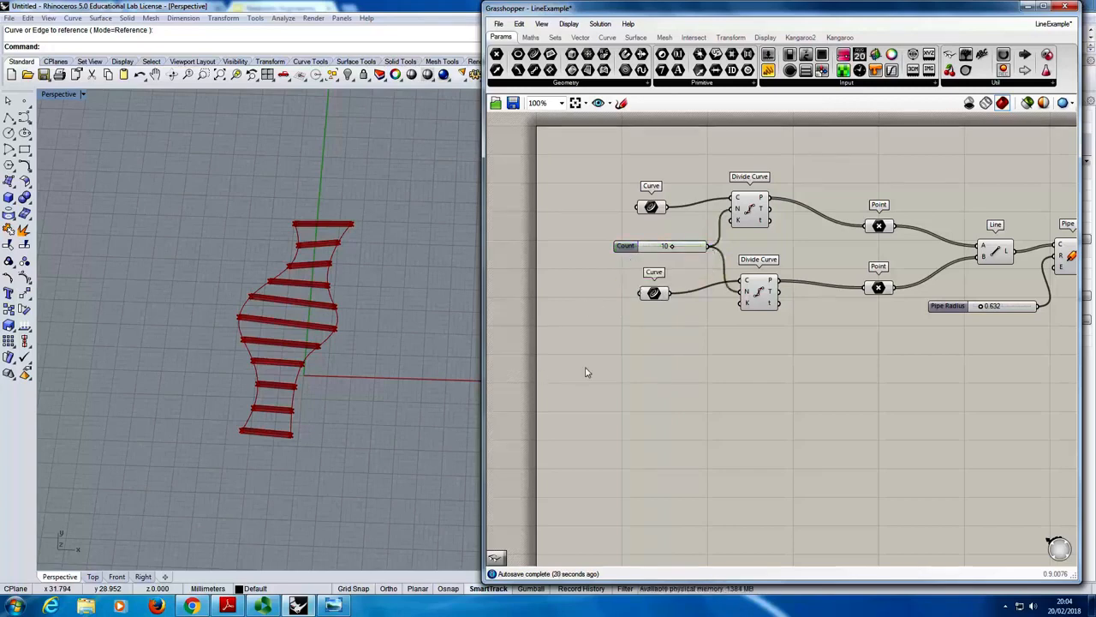
double_click(674, 356)
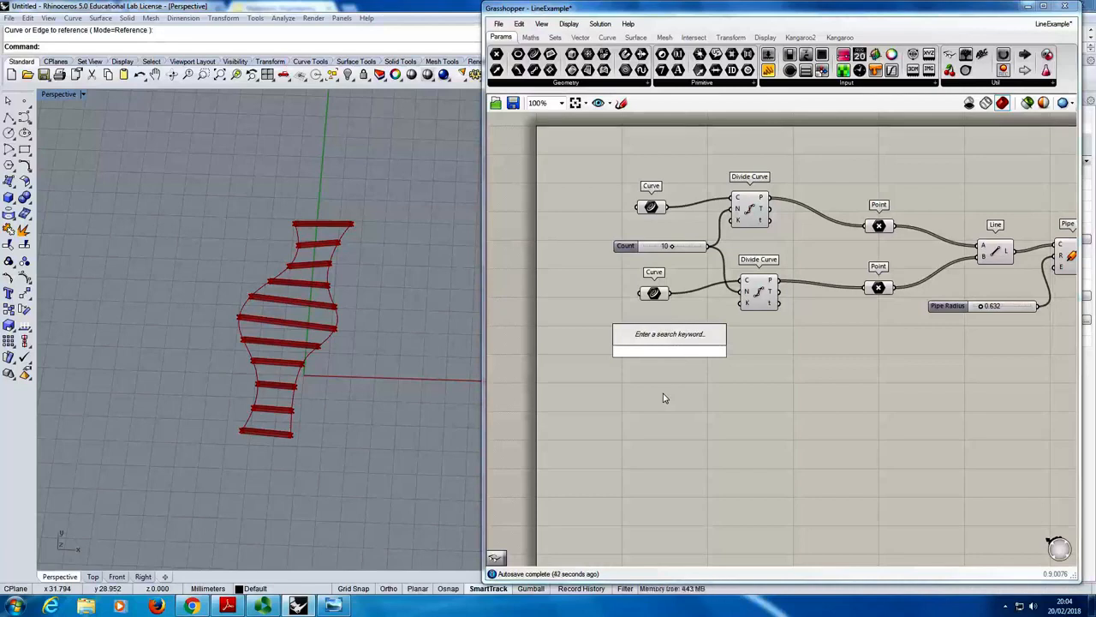
text(numbr)
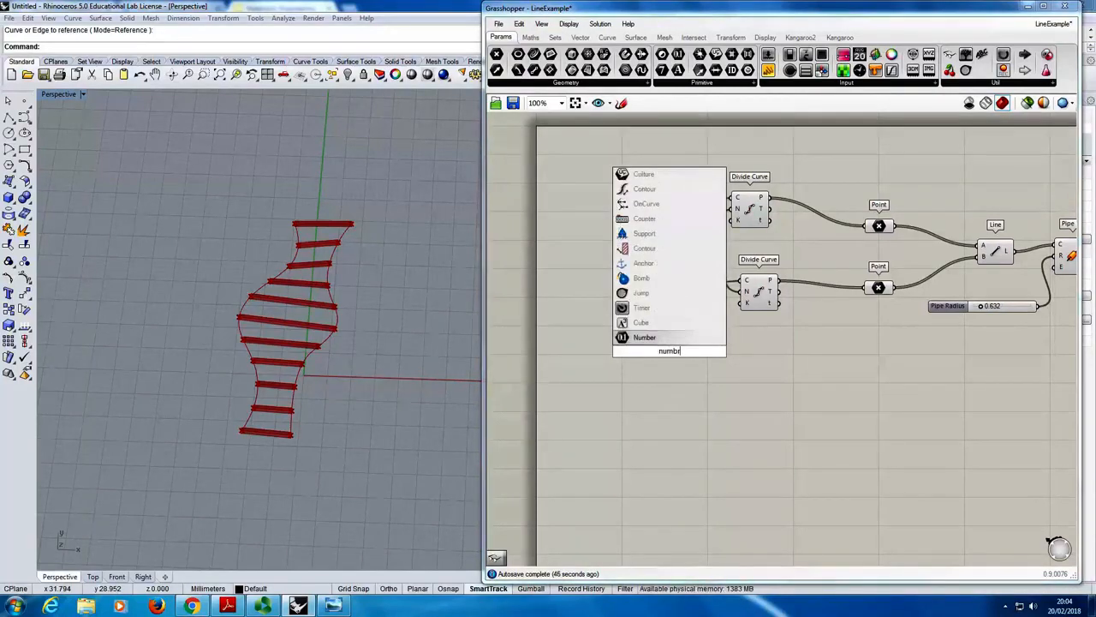
key(BackSpace)
text(er slide)
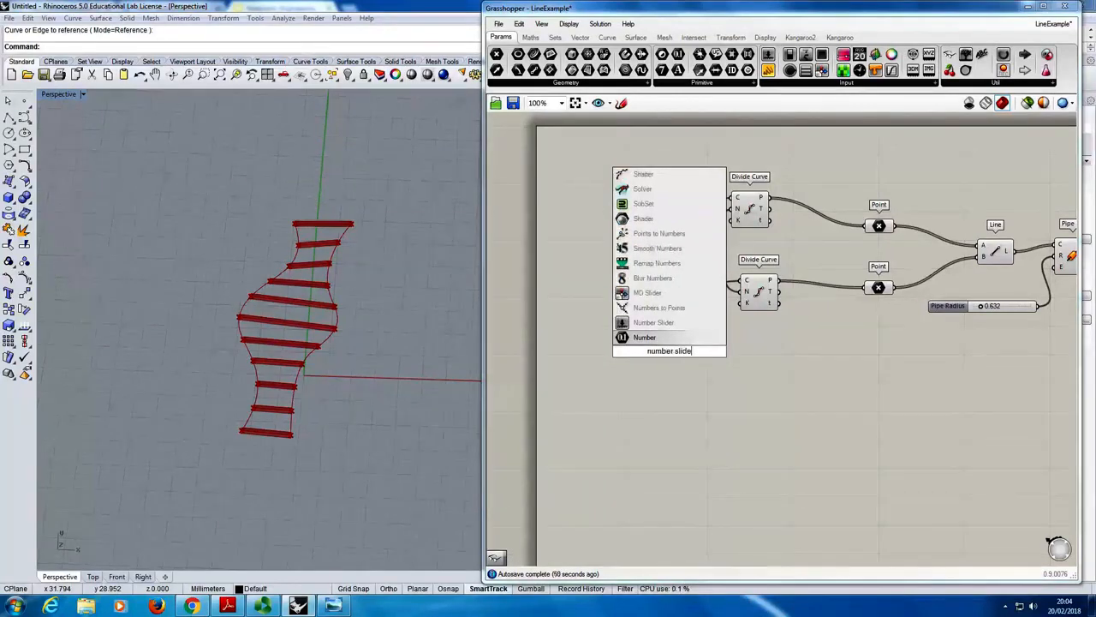
key(BackSpace)
key(BackSpace)
key(BackSpace)
key(BackSpace)
key(BackSpace)
key(BackSpace)
key(BackSpace)
key(BackSpace)
key(BackSpace)
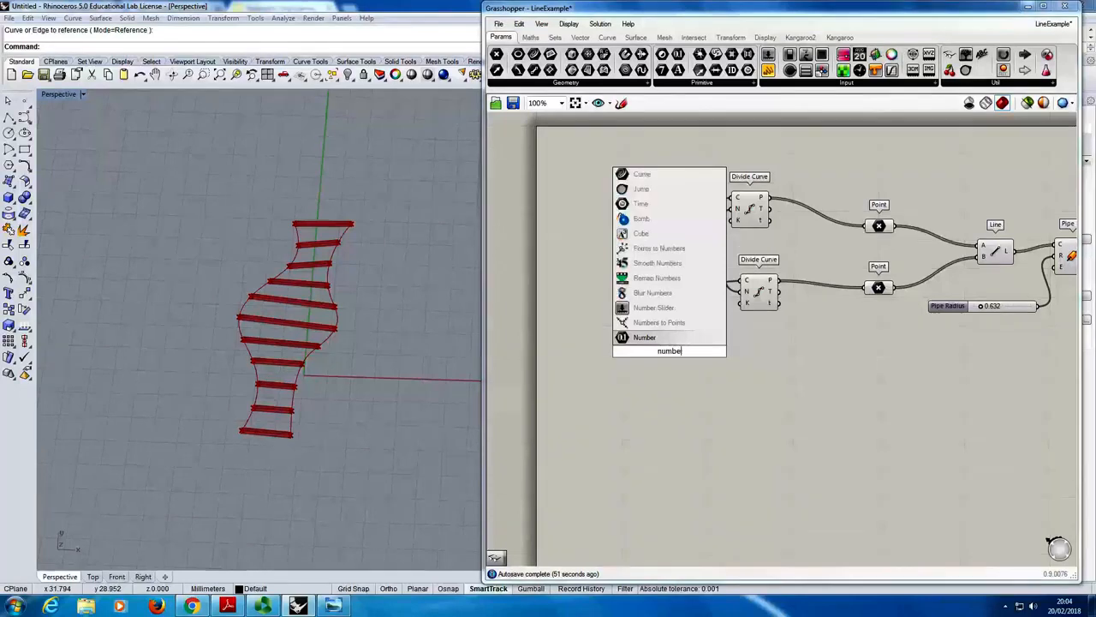
key(BackSpace)
key(BackSpace)
key(BackSpace)
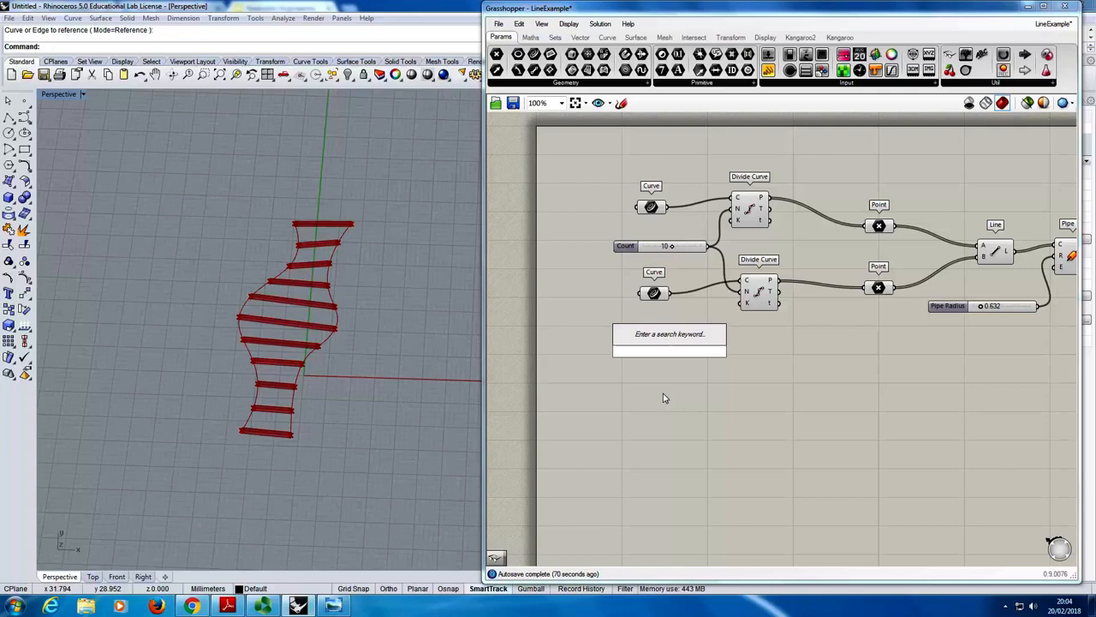
- Create an integer Number Slider below the lower Curve component by entering the value 13, and move it to 40
text(10)
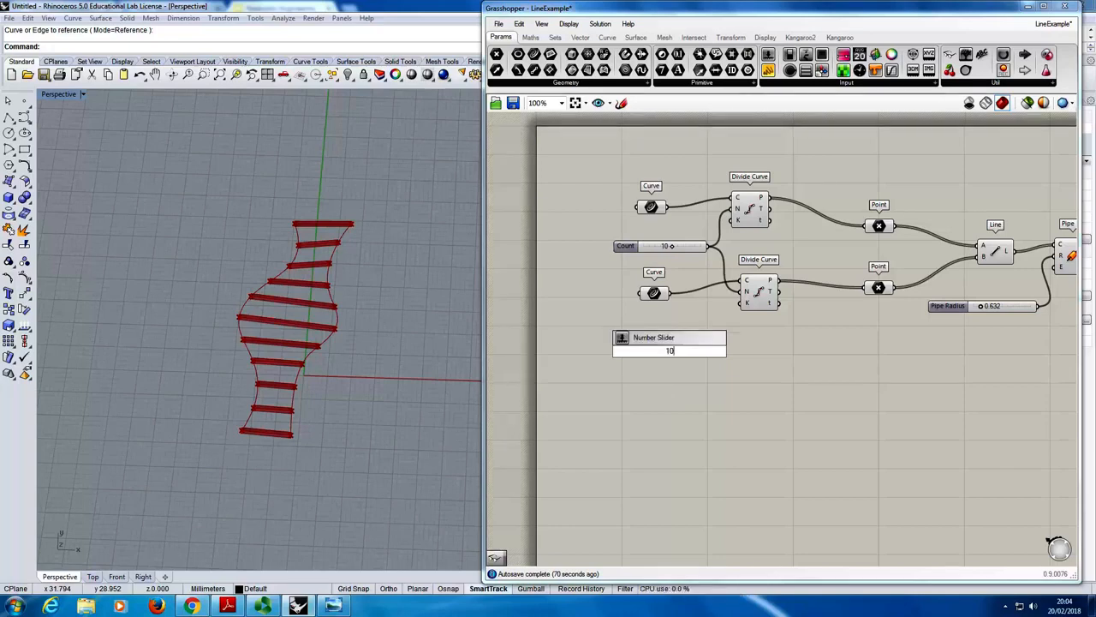
key(BackSpace)
key(BackSpace)
text(1)
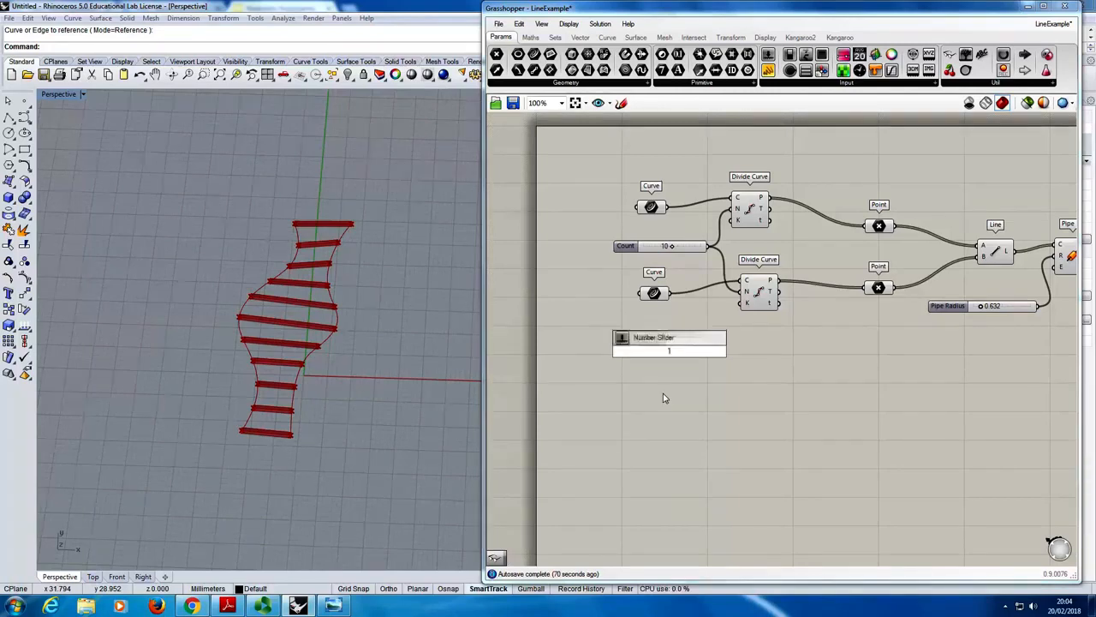
text(3)
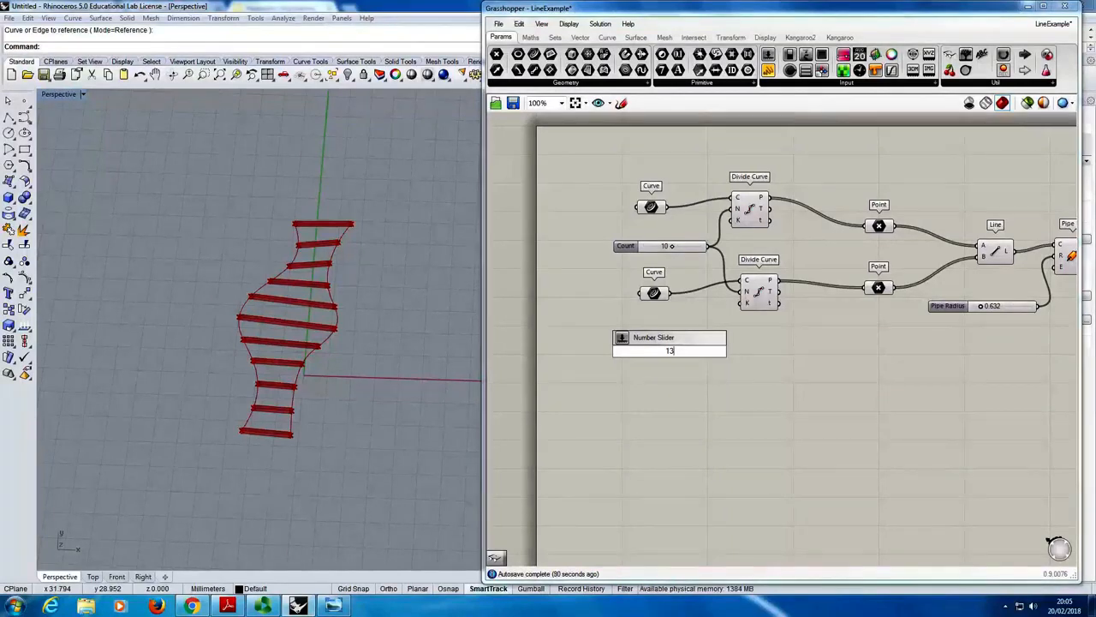
key(Return)
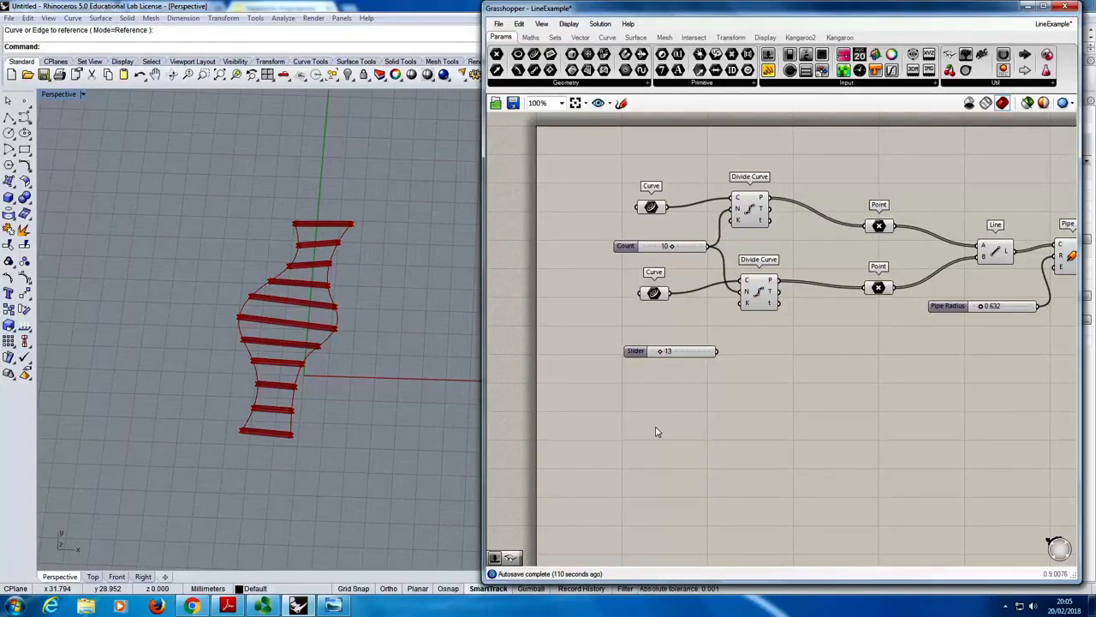
drag(659, 355, 677, 416)
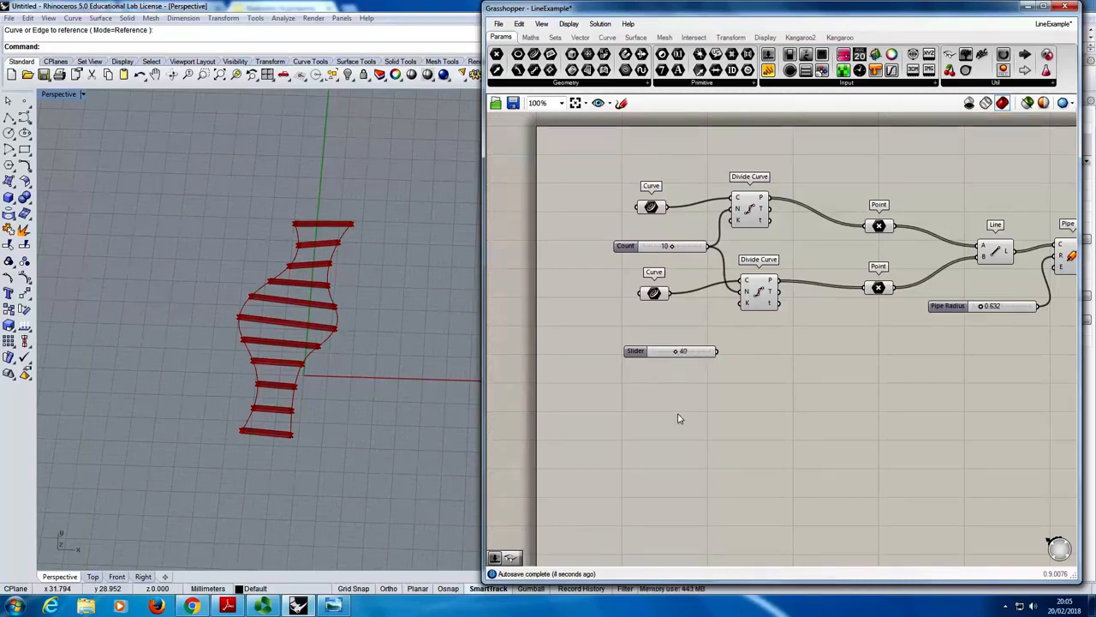
- Create a two-decimal Number Slider from the value 13.00 below the integer one, move it to 59.00, and delete it
double_click(677, 417)
text(13.00)
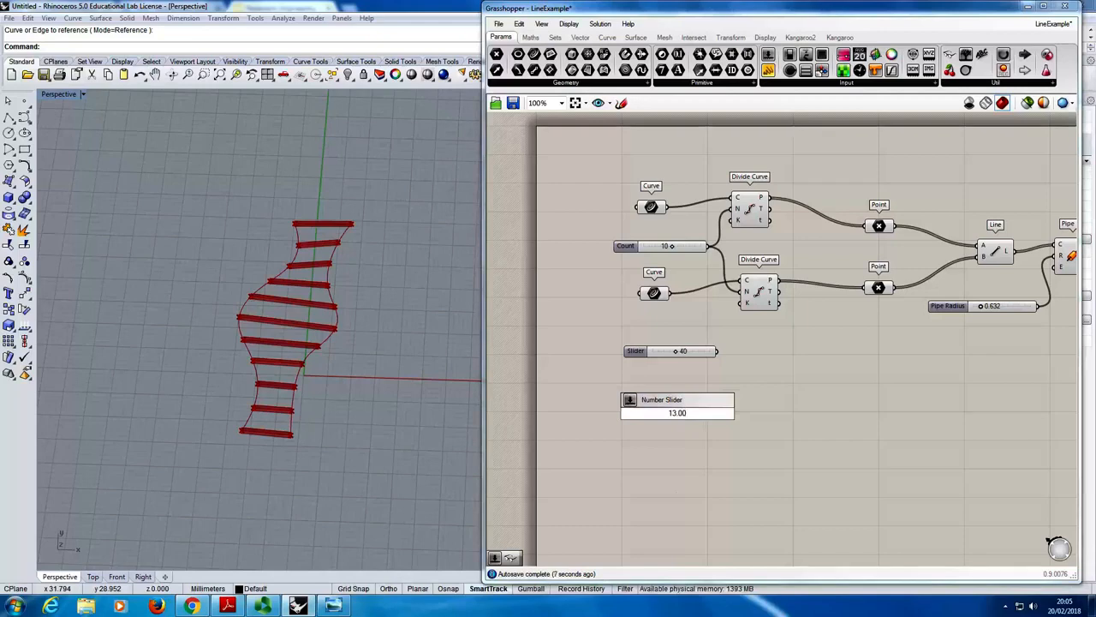
key(Return)
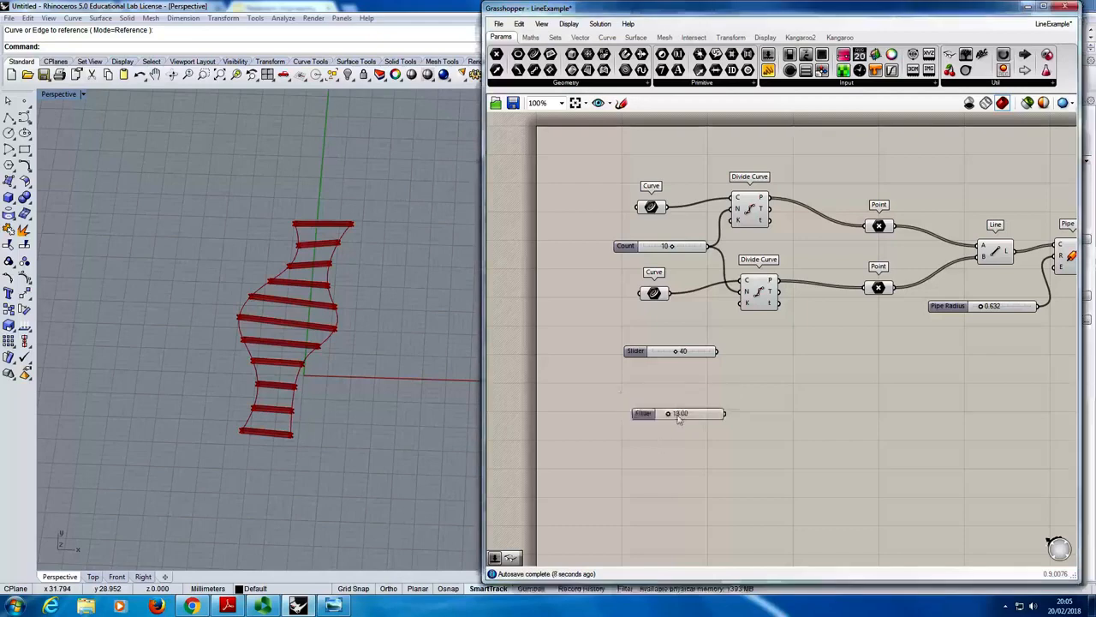
drag(668, 418, 699, 424)
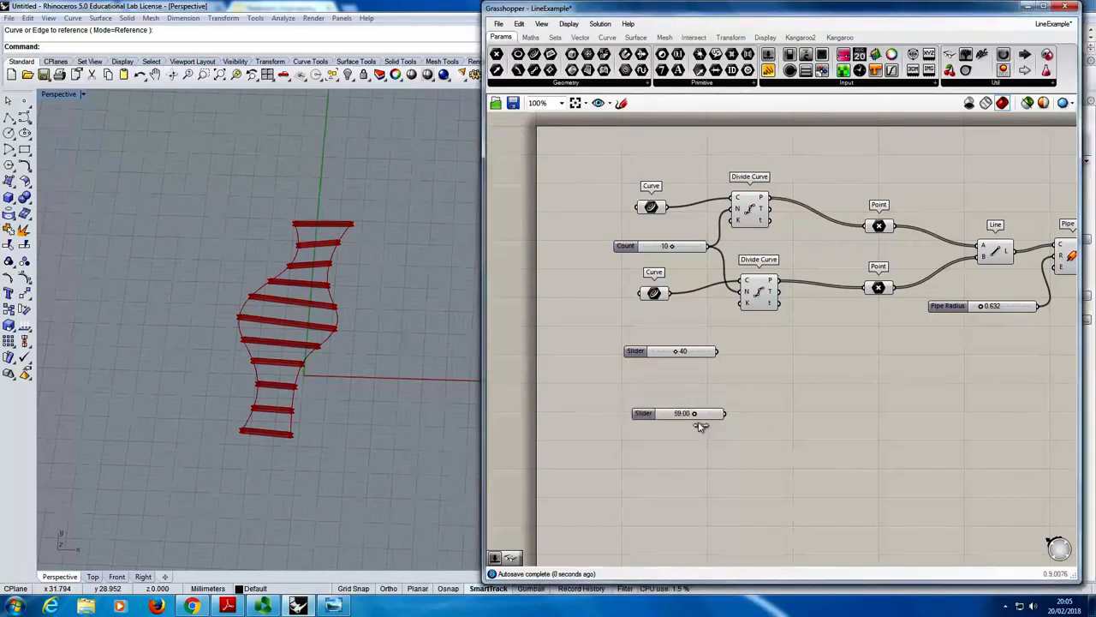
click(648, 418)
key(Delete)
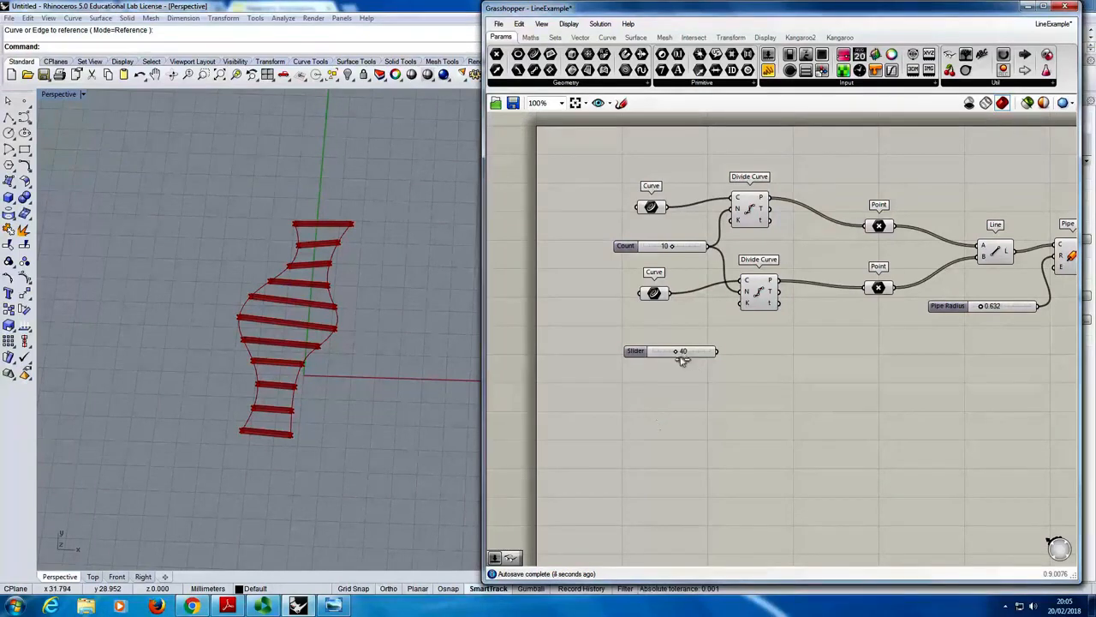
- Move the unconnected integer slider up to 63, and delete it
drag(683, 359, 710, 374)
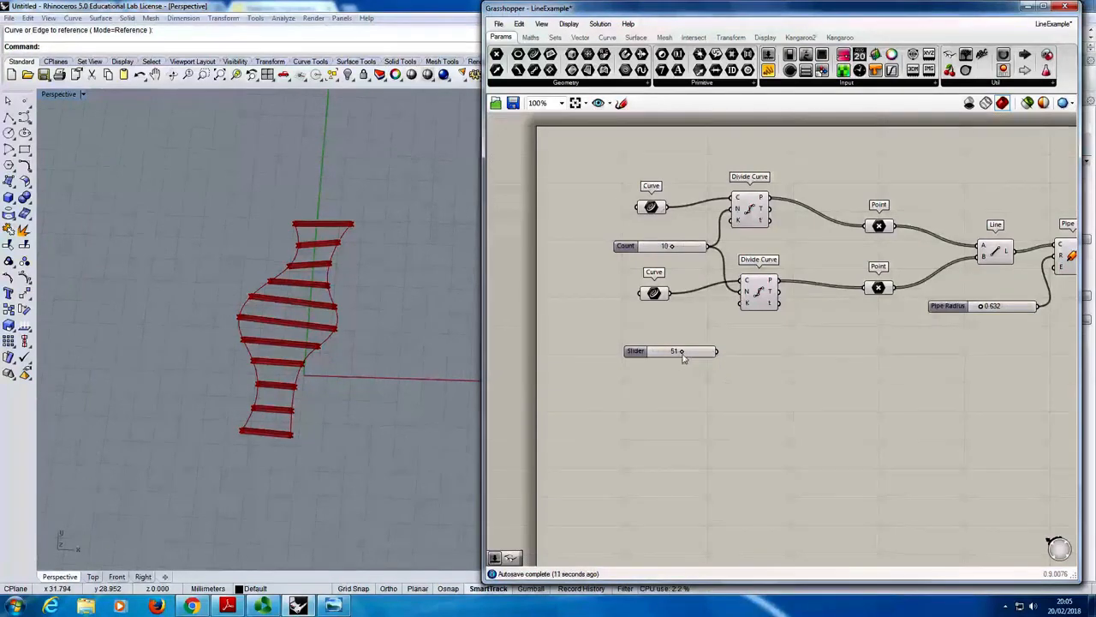
mouse_move(686, 354)
mouse_down()
mouse_move(668, 358)
mouse_move(749, 362)
mouse_move(690, 365)
mouse_up()
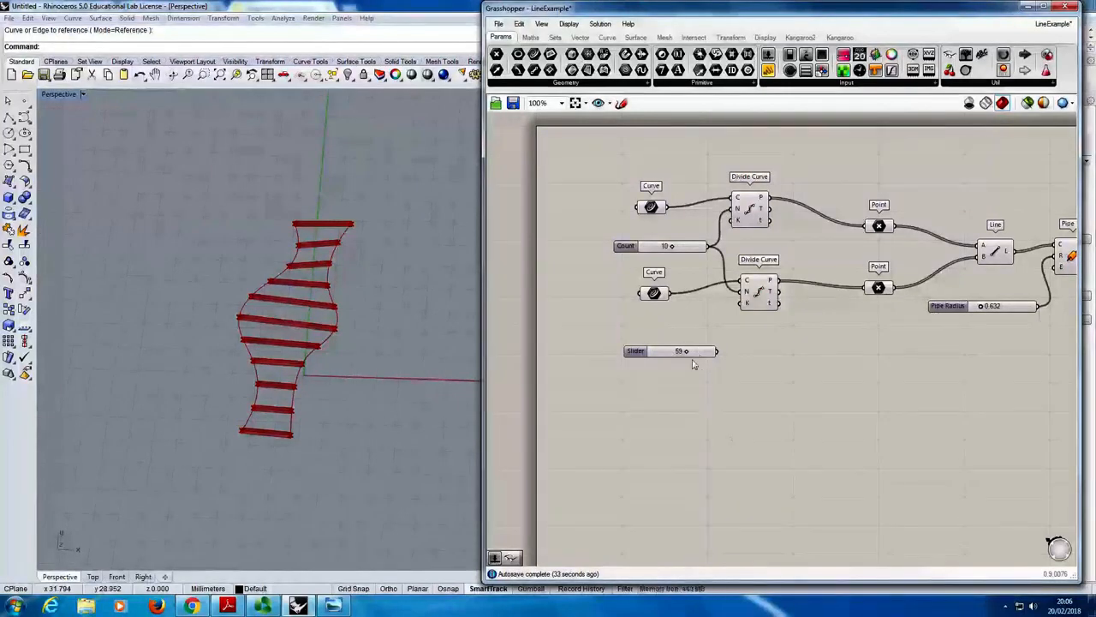
drag(693, 360, 696, 361)
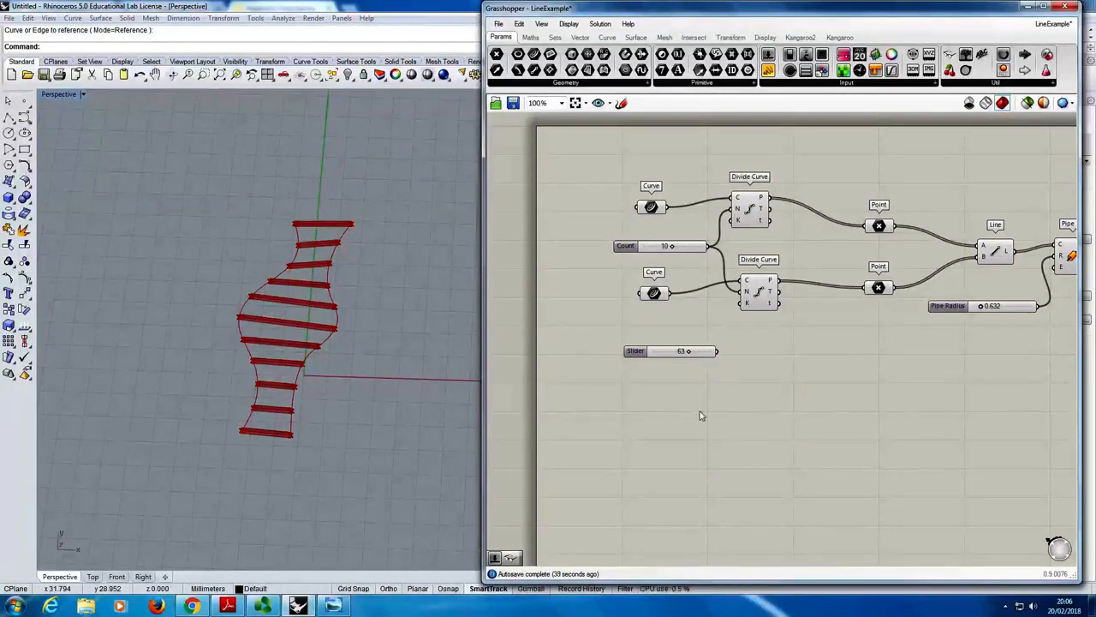
click(651, 357)
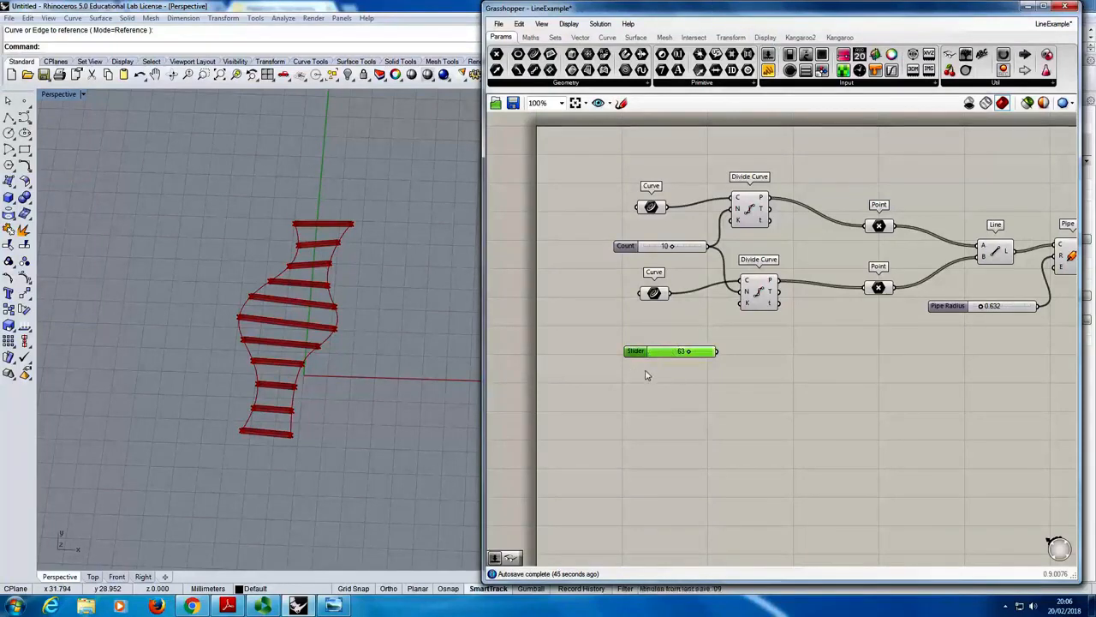
key(Delete)
- Add an integer Number Slider with the range 0..20 below the lower Curve component, leaving it at 0
double_click(657, 359)
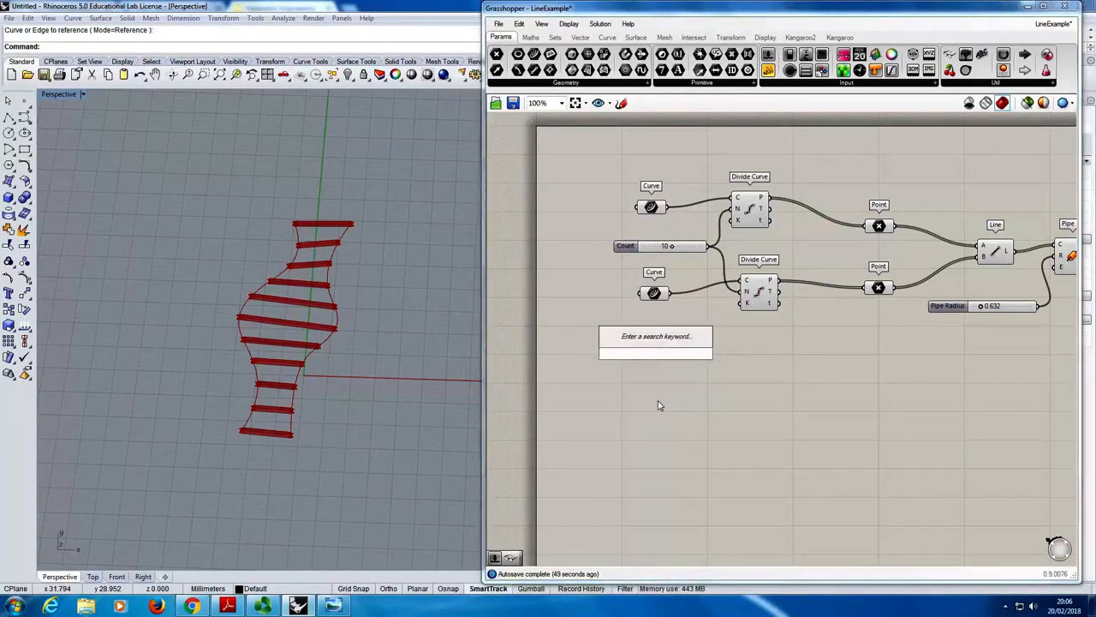
text(0.20)
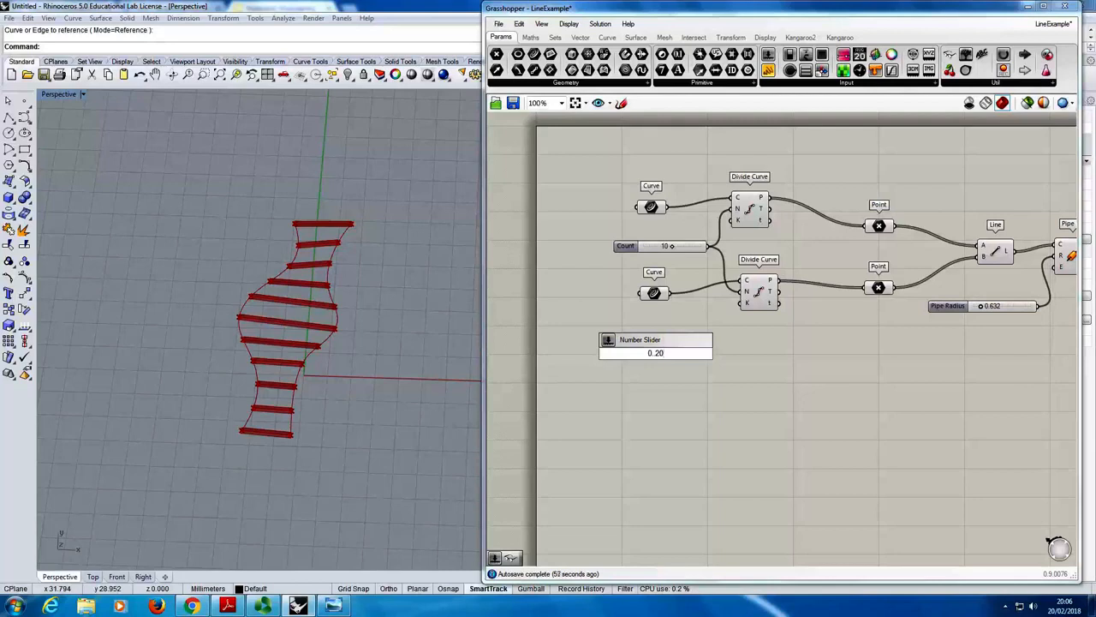
key(Return)
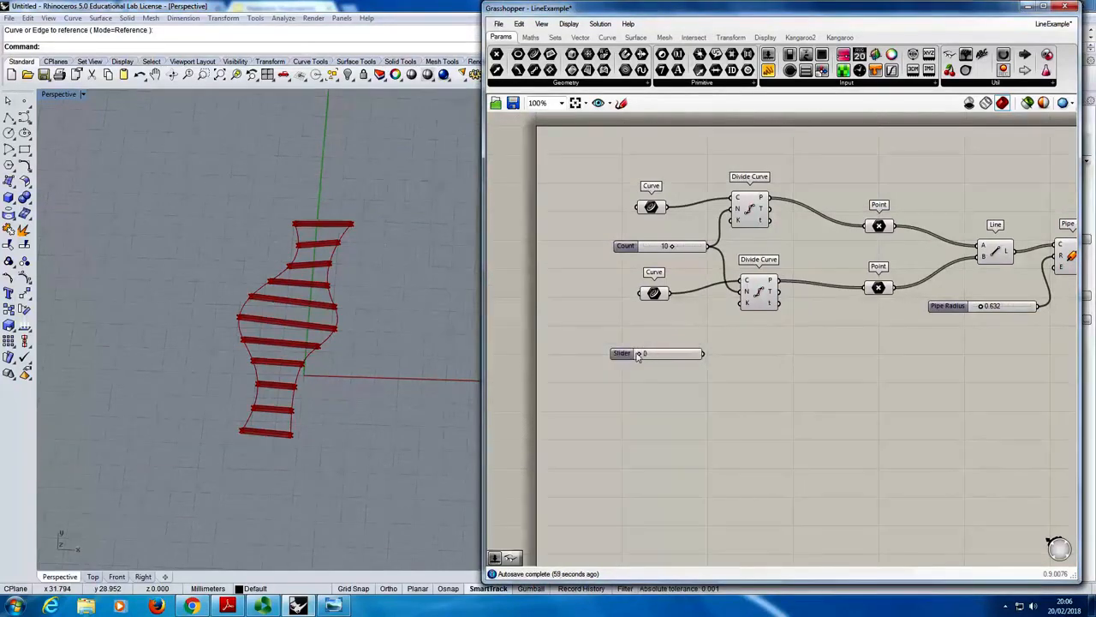
mouse_move(642, 356)
mouse_down()
mouse_move(698, 368)
mouse_move(646, 368)
mouse_move(724, 365)
mouse_move(631, 366)
mouse_move(727, 367)
mouse_move(634, 357)
mouse_move(687, 357)
mouse_move(727, 375)
mouse_move(630, 372)
mouse_up()
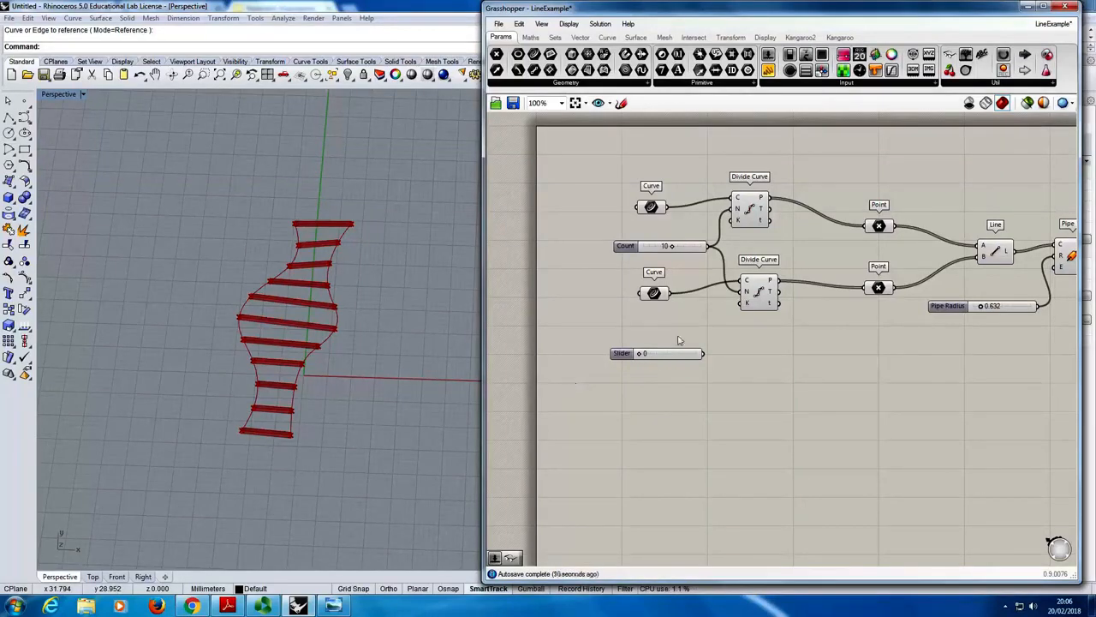
- Connect the new slider to the lower Divide Curve's count input, set it to 17, and set the upper count to 13
drag(641, 354, 745, 292)
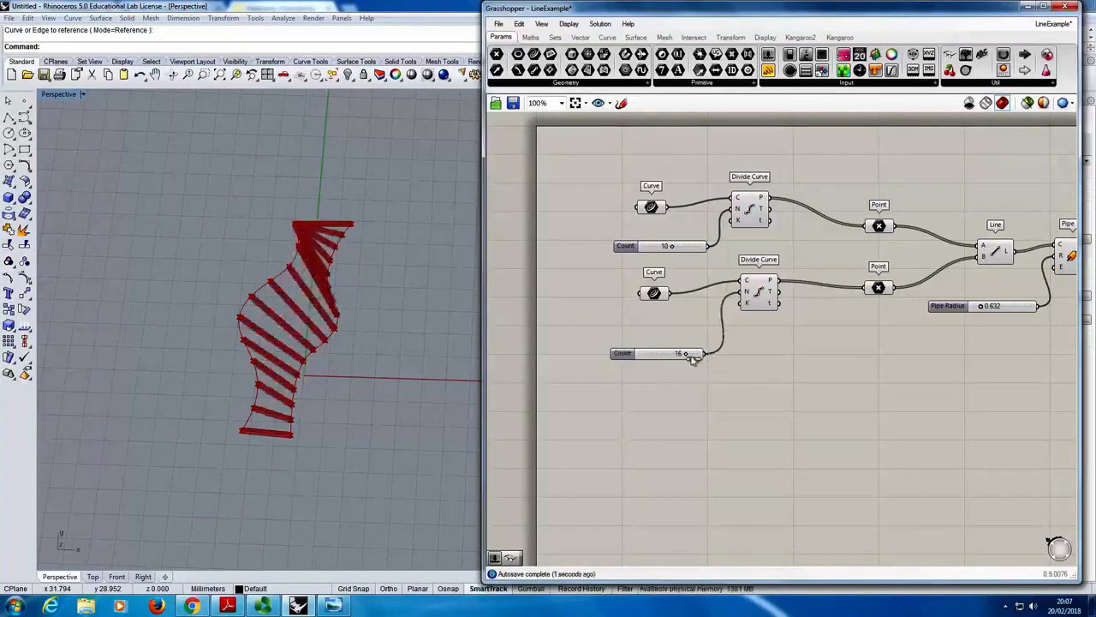
mouse_move(689, 358)
mouse_down()
mouse_move(648, 355)
mouse_move(688, 355)
mouse_up()
mouse_move(672, 246)
mouse_down()
mouse_move(673, 255)
mouse_move(649, 257)
mouse_move(711, 250)
mouse_move(662, 251)
mouse_move(704, 248)
mouse_move(679, 250)
mouse_up()
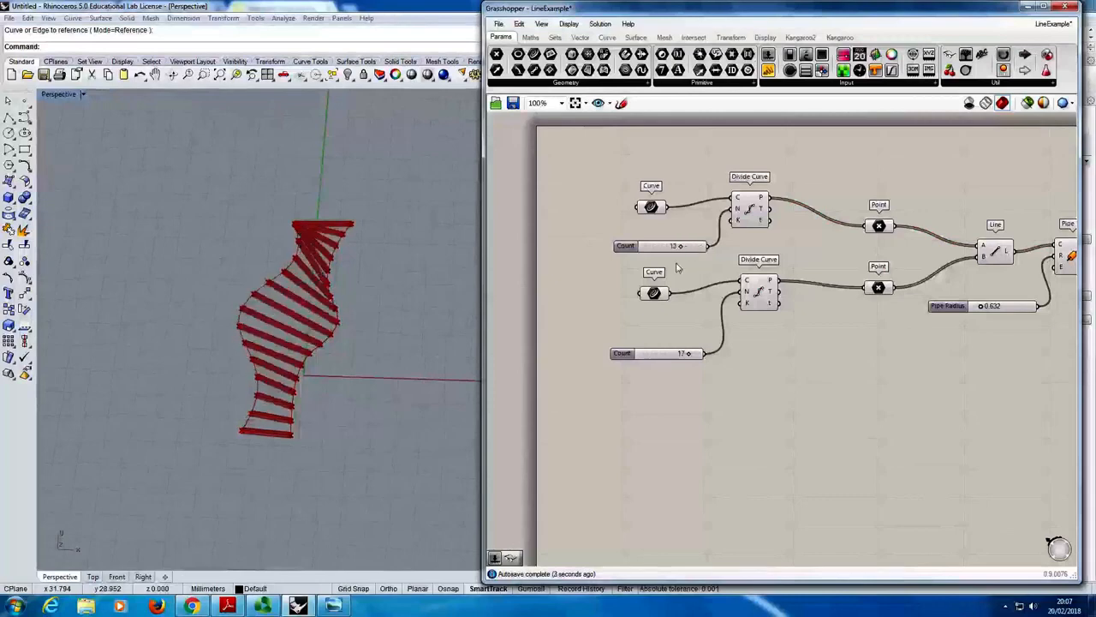
- Vary the lower curve's division count through 20, 1 and 13, leaving it at 19 against the upper curve's count
mouse_move(690, 356)
mouse_down()
mouse_move(644, 355)
mouse_move(704, 364)
mouse_up()
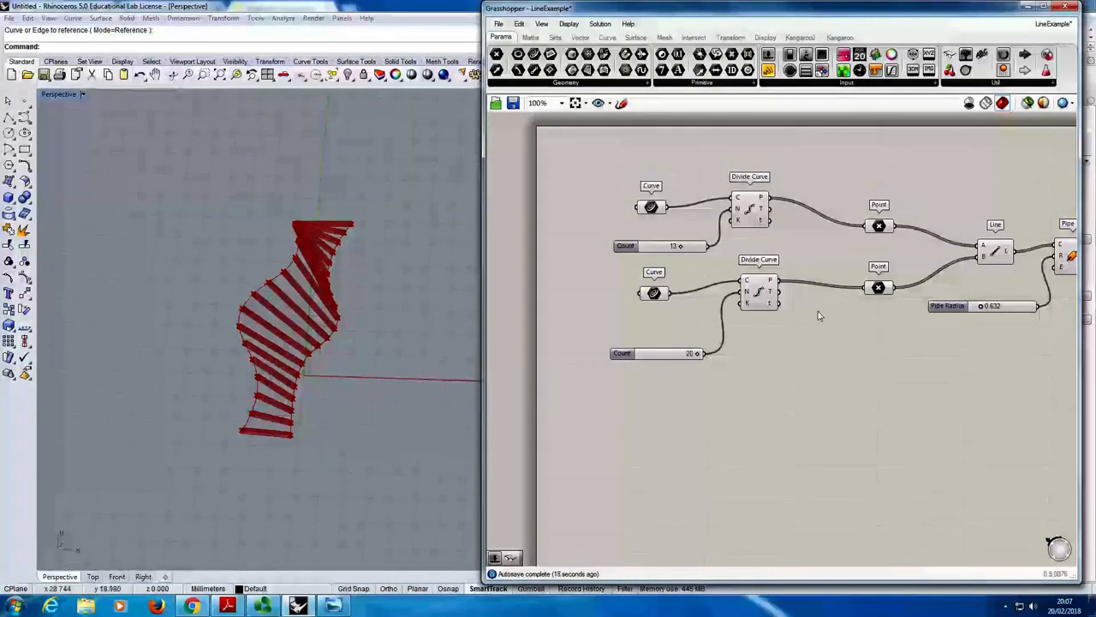
drag(701, 353, 658, 361)
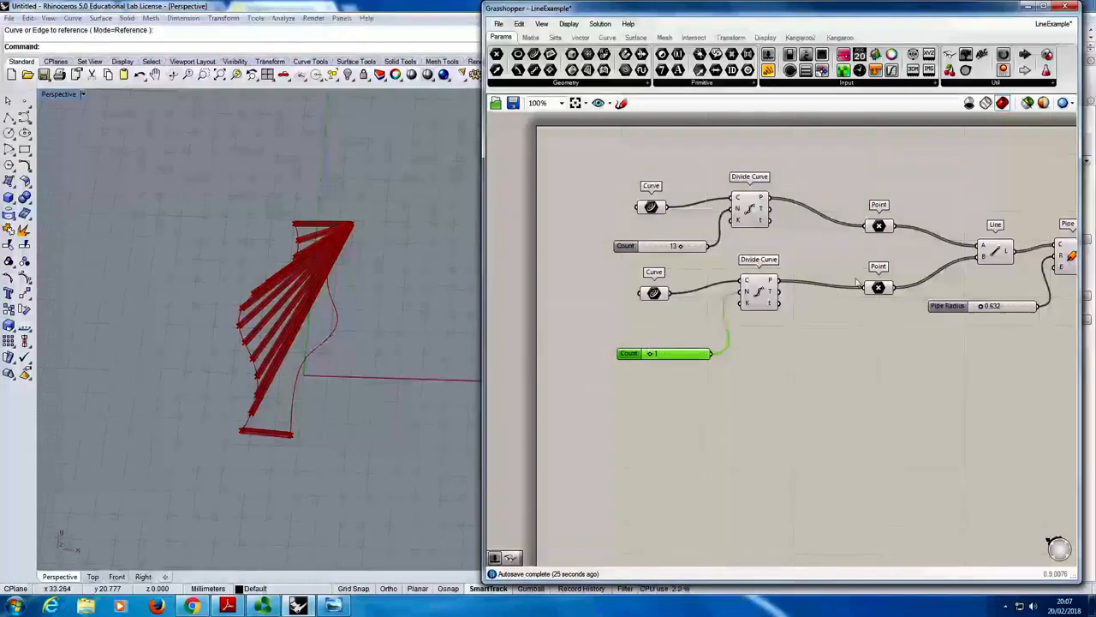
drag(651, 360, 689, 358)
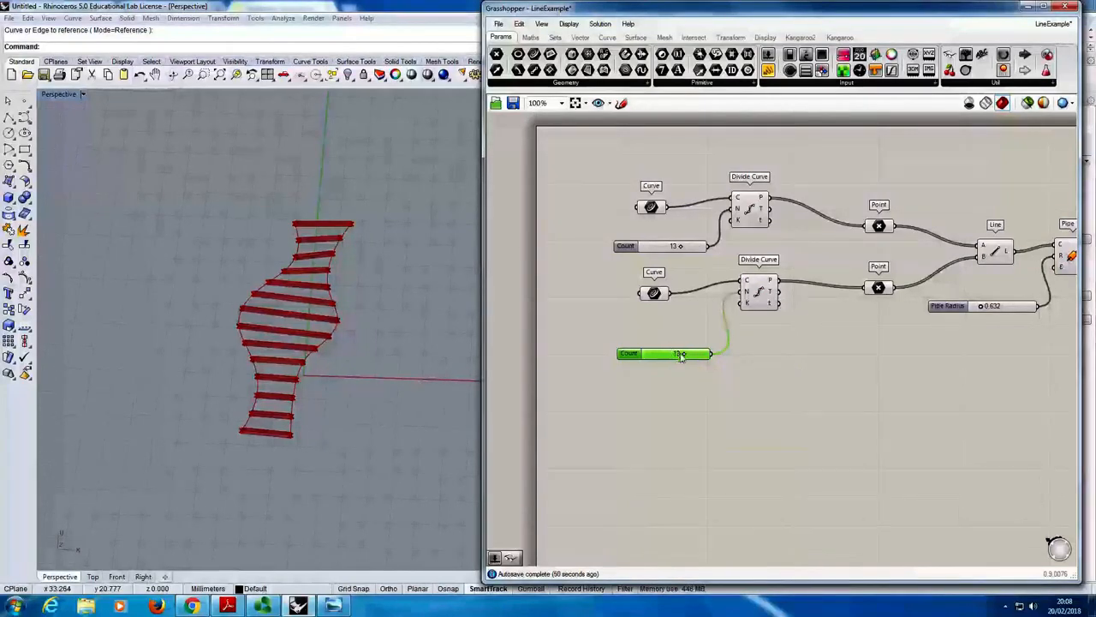
drag(681, 355, 711, 358)
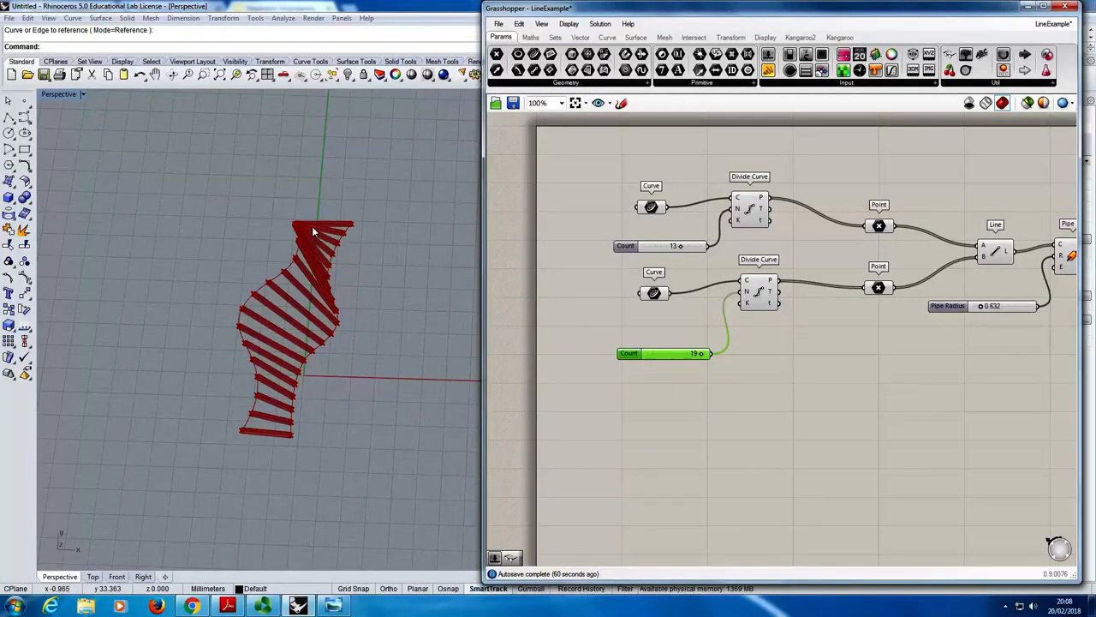
- Insert a Shortest List component and route the points of both Divide Curve components through it to the two Point components
click(557, 38)
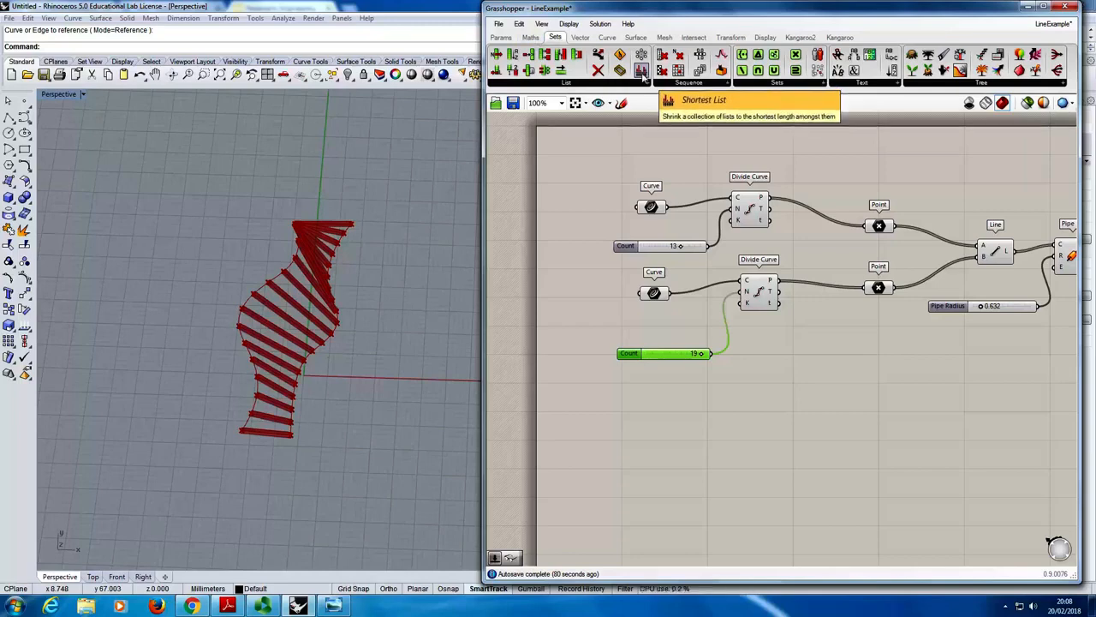
drag(642, 73, 824, 249)
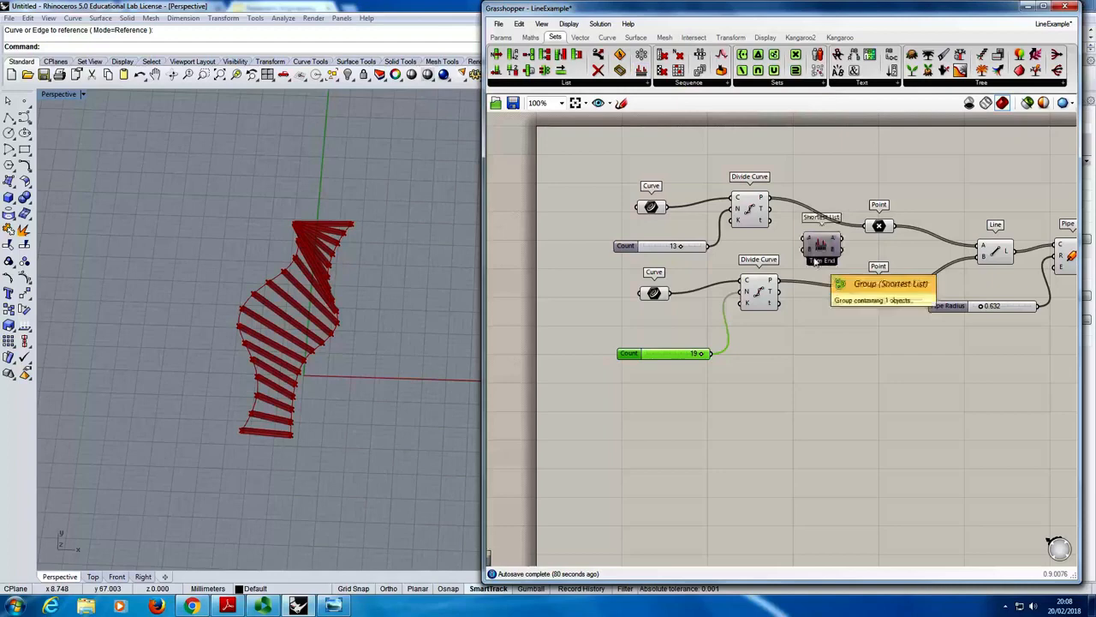
right_drag(792, 237, 712, 228)
click(734, 238)
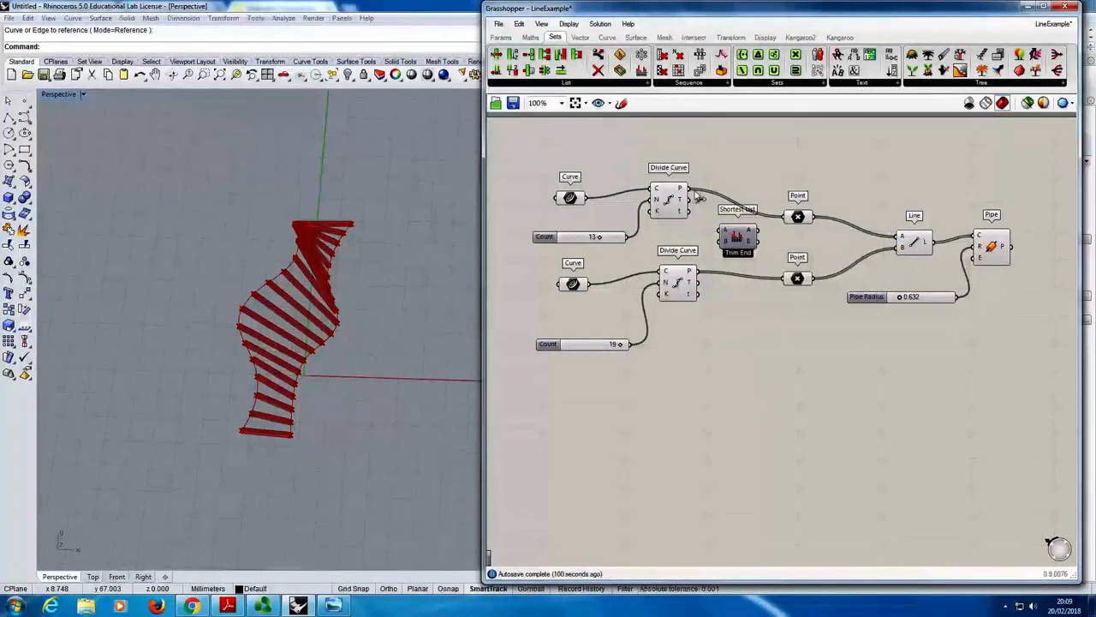
drag(699, 196, 726, 234)
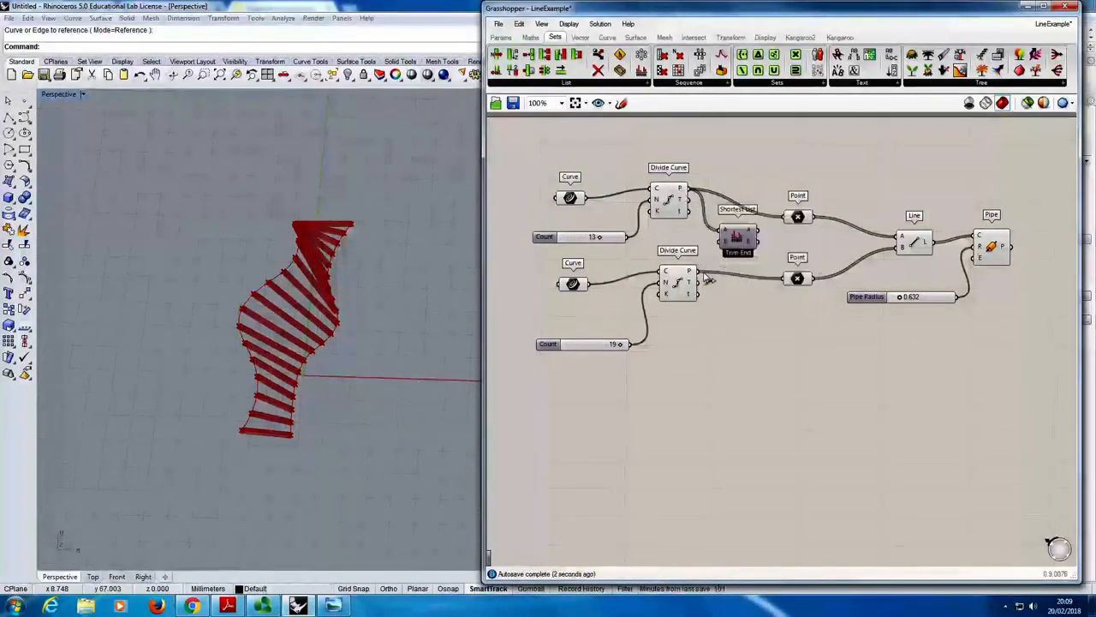
drag(708, 265, 791, 278)
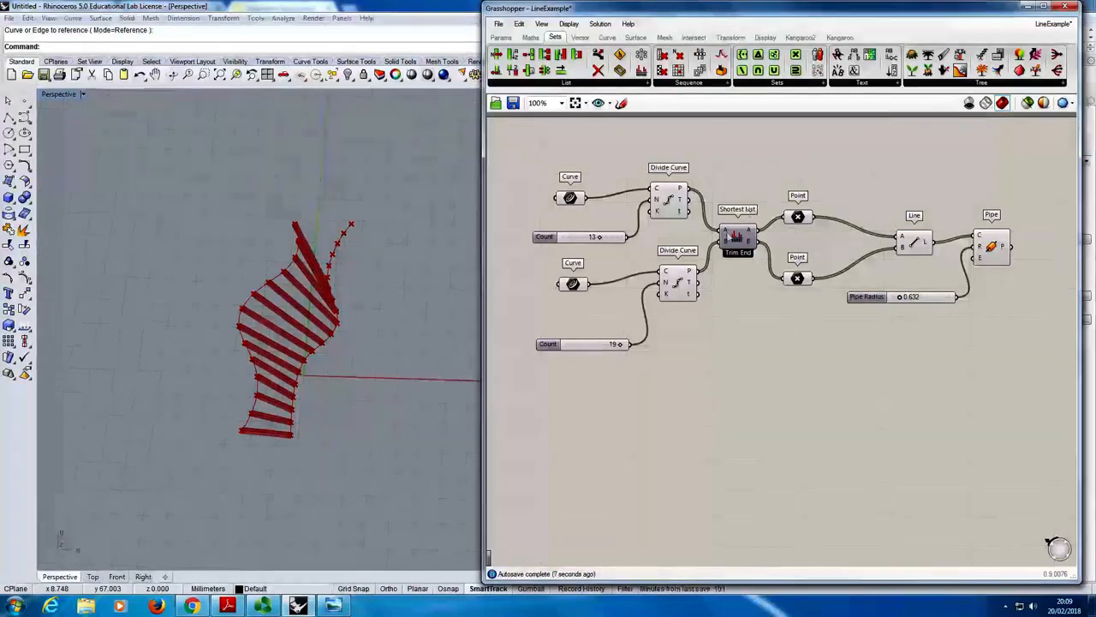
- Test the Shortest List matching with a lower count of 5, an upper count of 11, and a lower count of 8
mouse_move(726, 232)
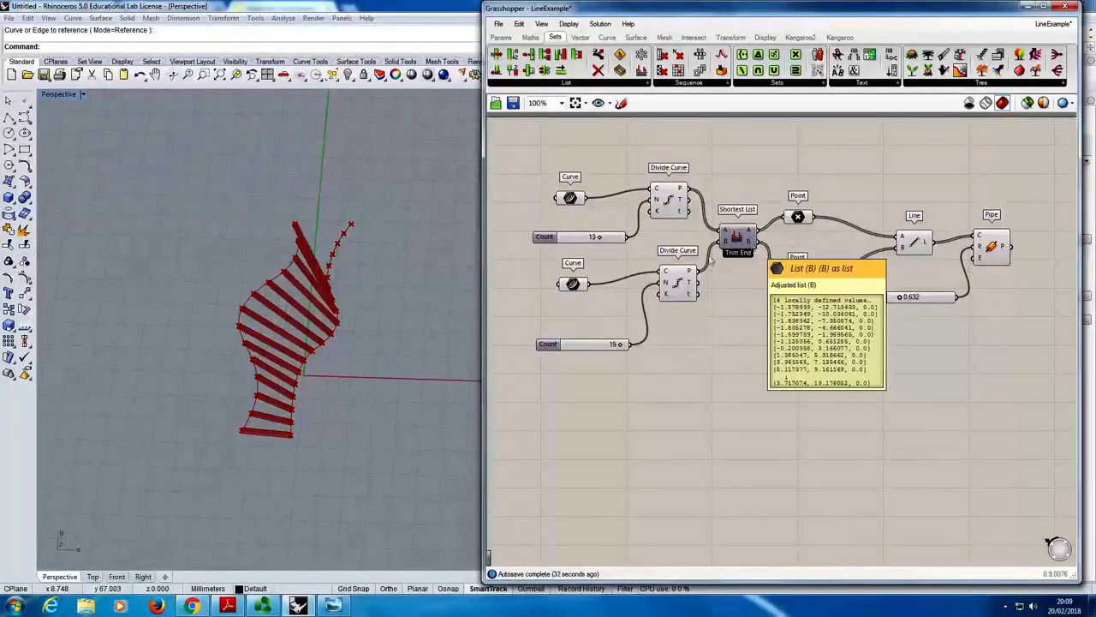
drag(627, 345, 583, 346)
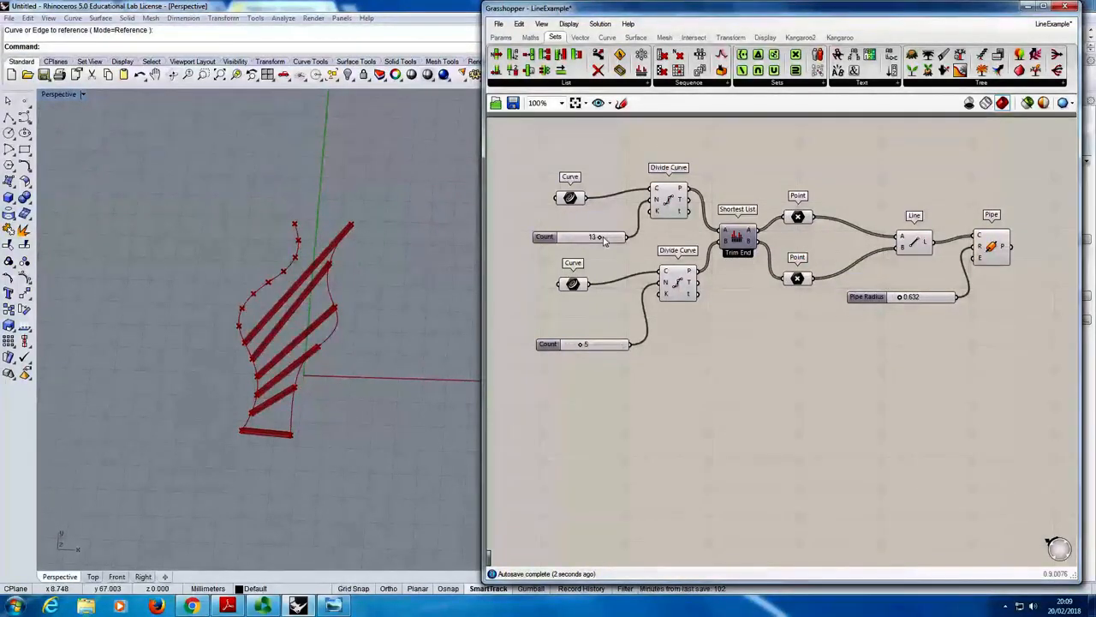
mouse_move(604, 241)
mouse_down()
mouse_move(578, 241)
mouse_move(605, 241)
mouse_up()
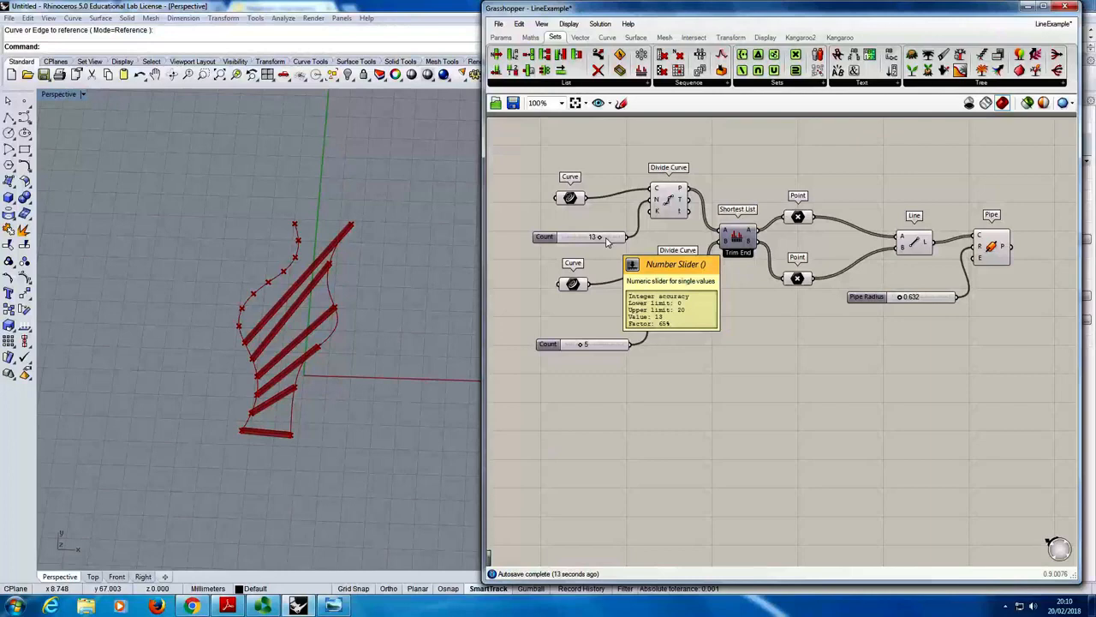
mouse_move(606, 243)
mouse_down()
mouse_move(570, 244)
mouse_move(605, 247)
mouse_up()
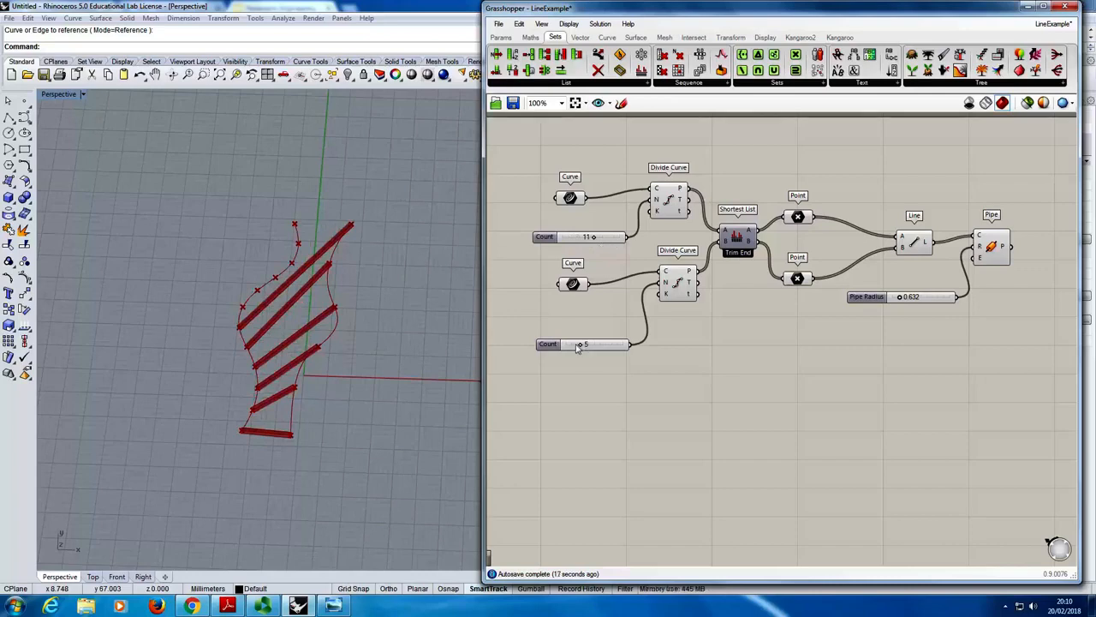
drag(588, 347, 597, 348)
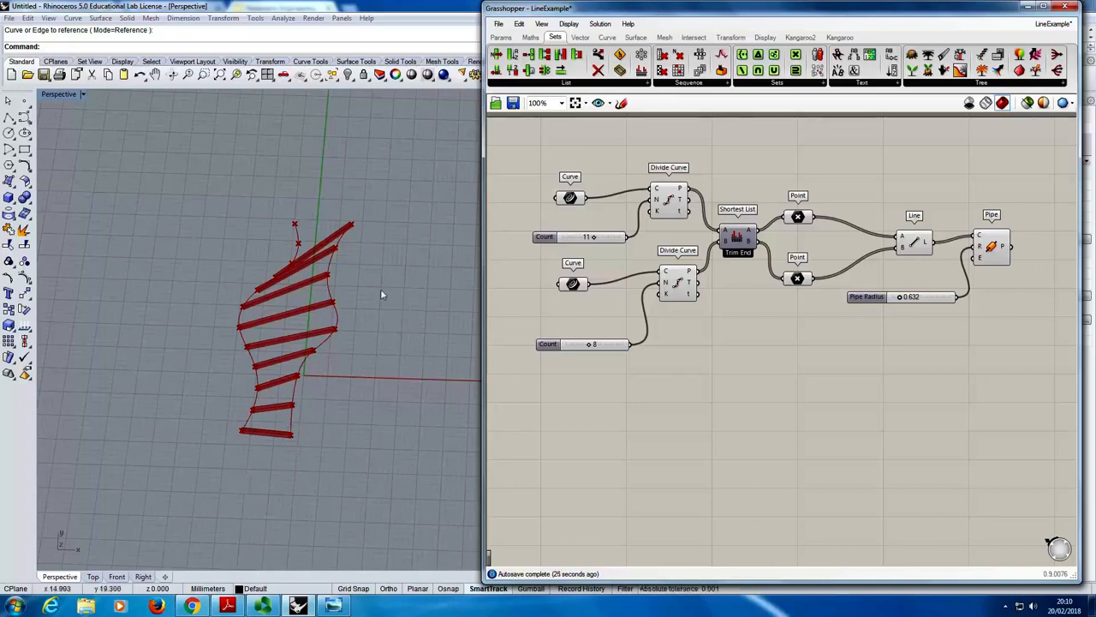
- Replace the Shortest List with a Cross Reference component, wiring both Divide Curve point outputs through it to the Point components
click(737, 236)
key(Delete)
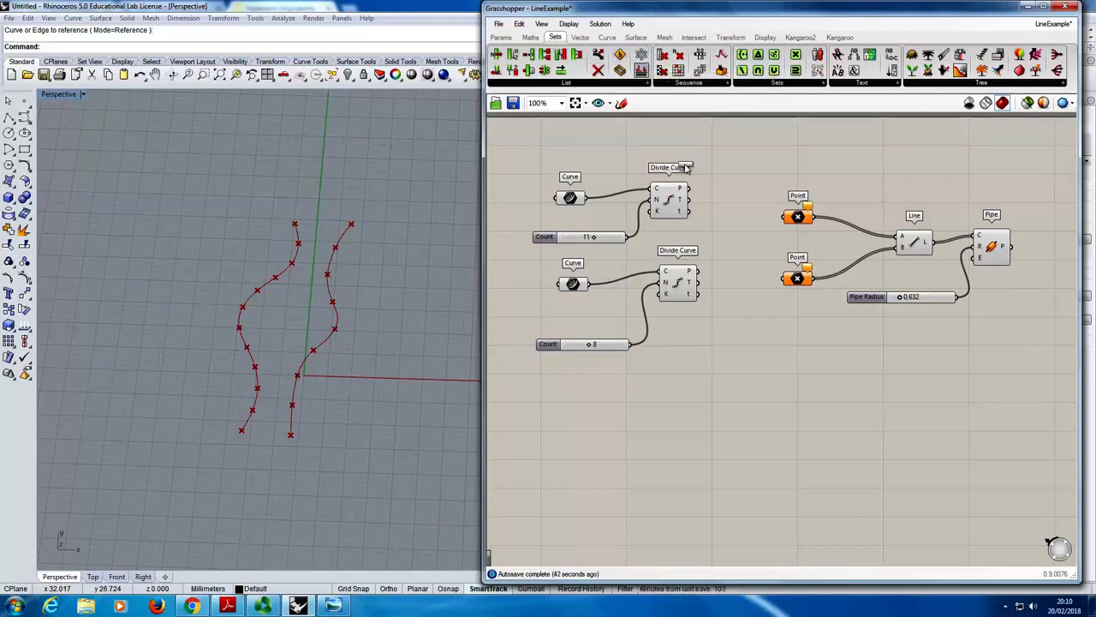
drag(686, 168, 738, 242)
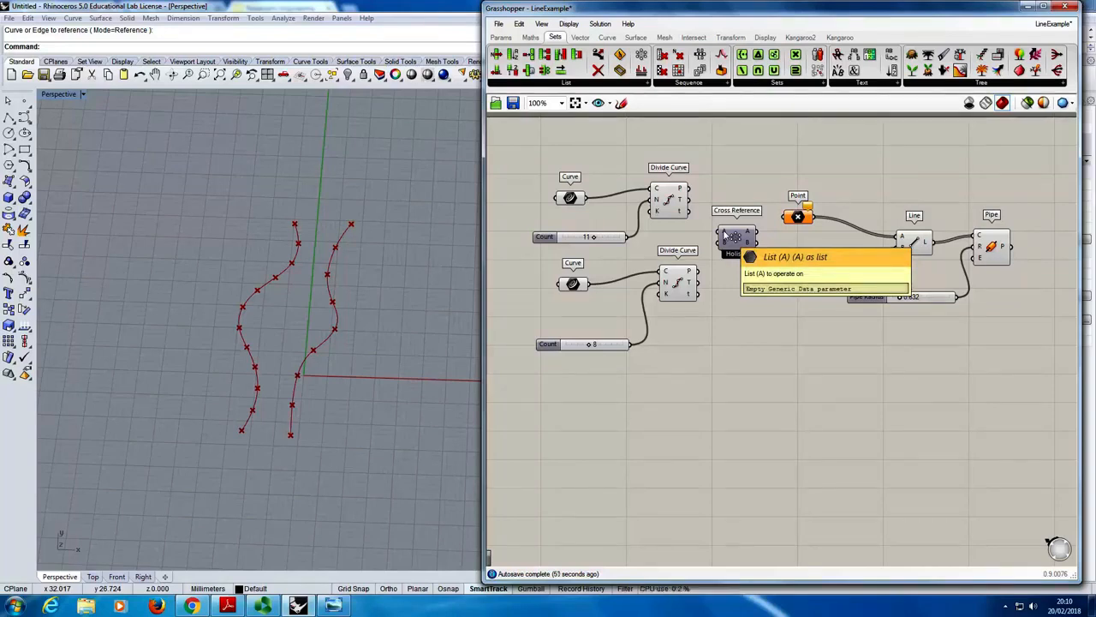
drag(690, 189, 718, 229)
drag(699, 272, 784, 278)
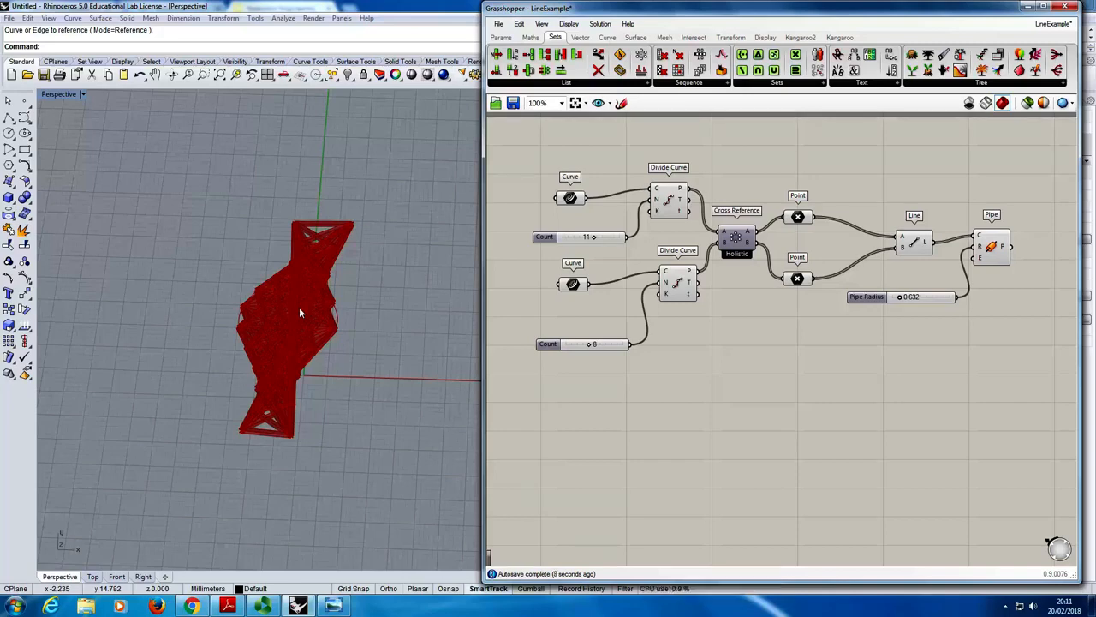
- Set the Pipe Radius to 0.010 and examine the cross-referenced network of lines between the two curves
right_drag(311, 320, 297, 343)
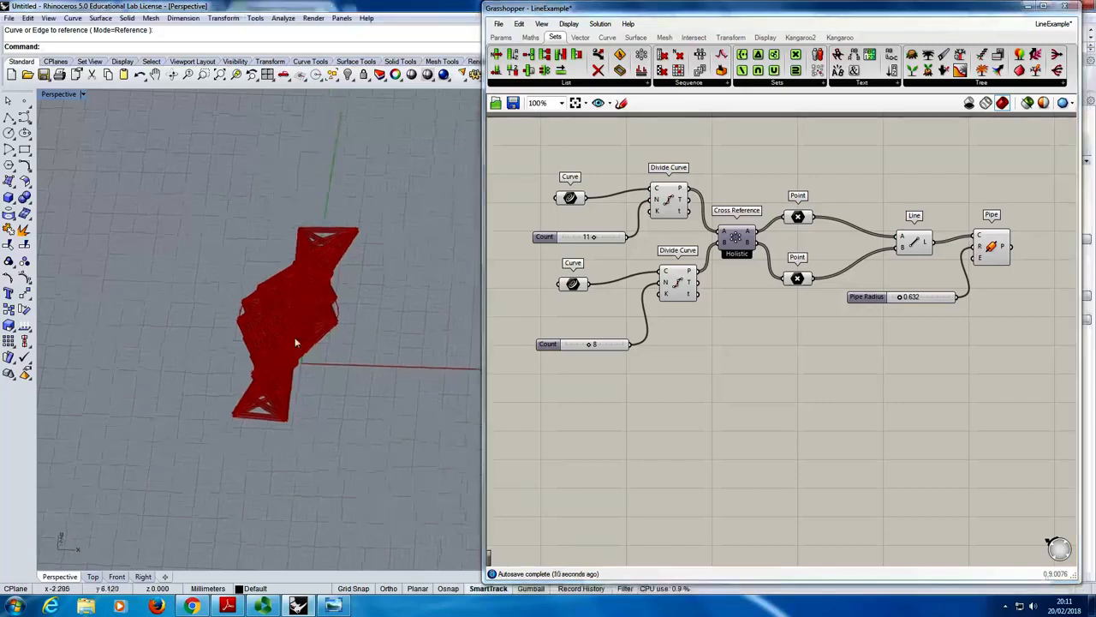
scroll(292, 334, up, 8)
scroll(263, 279, up, 5)
scroll(265, 274, down, 5)
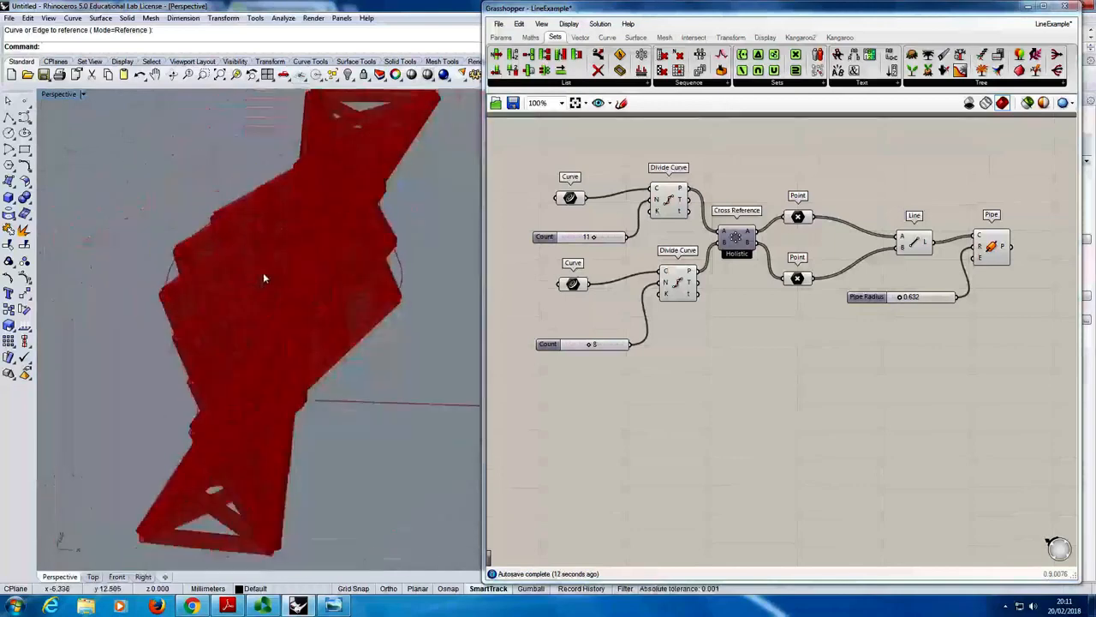
drag(906, 299, 897, 306)
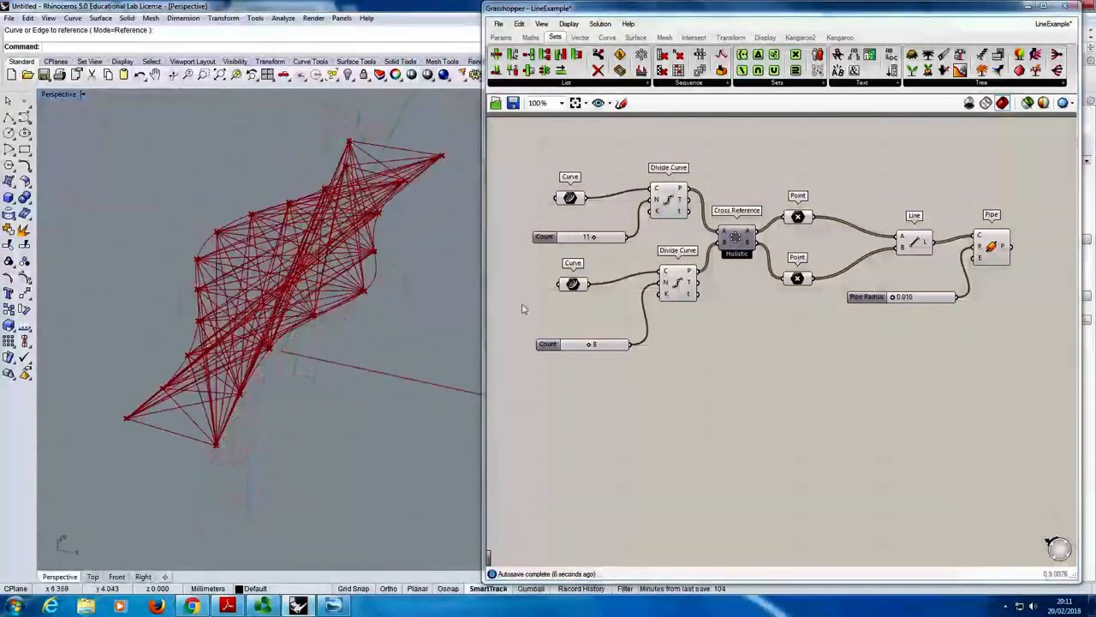
right_drag(471, 326, 332, 288)
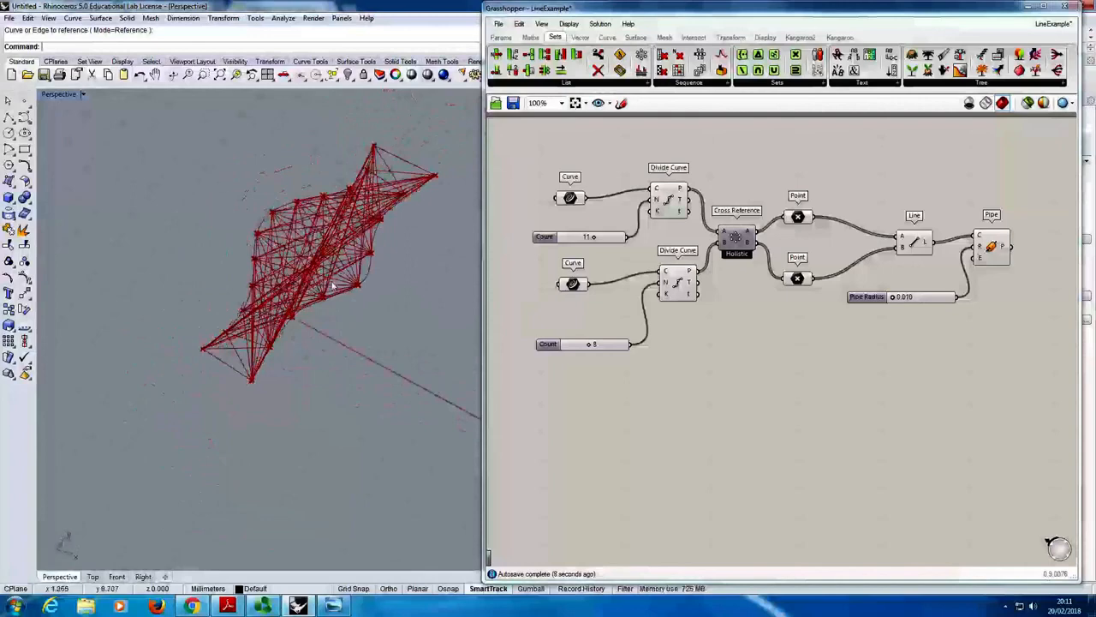
scroll(278, 299, up, 6)
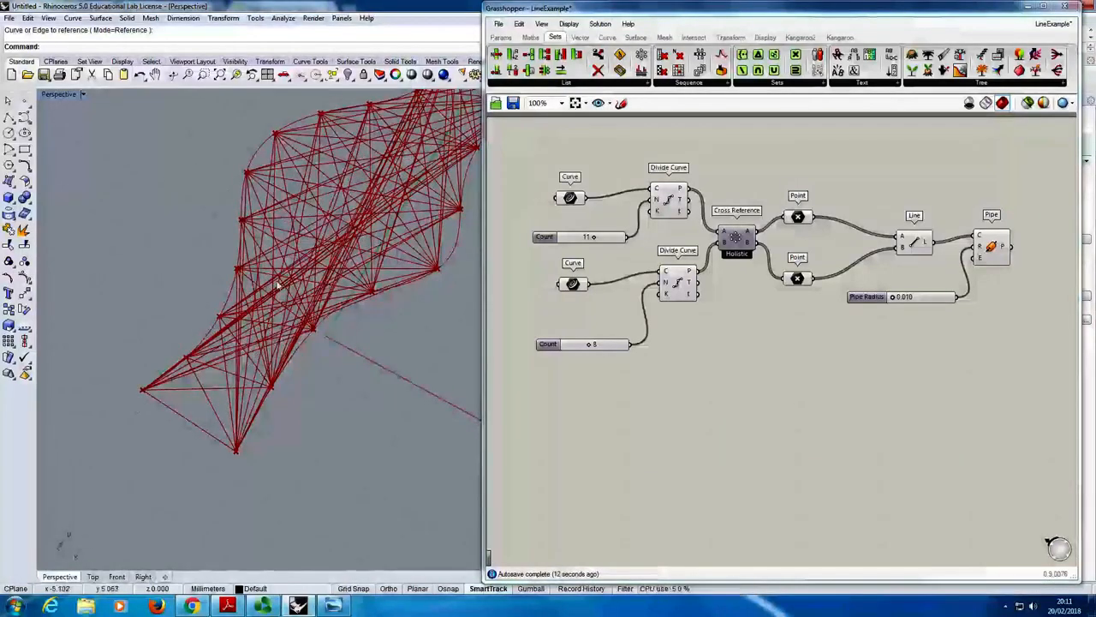
right_drag(276, 283, 292, 303)
scroll(292, 299, down, 6)
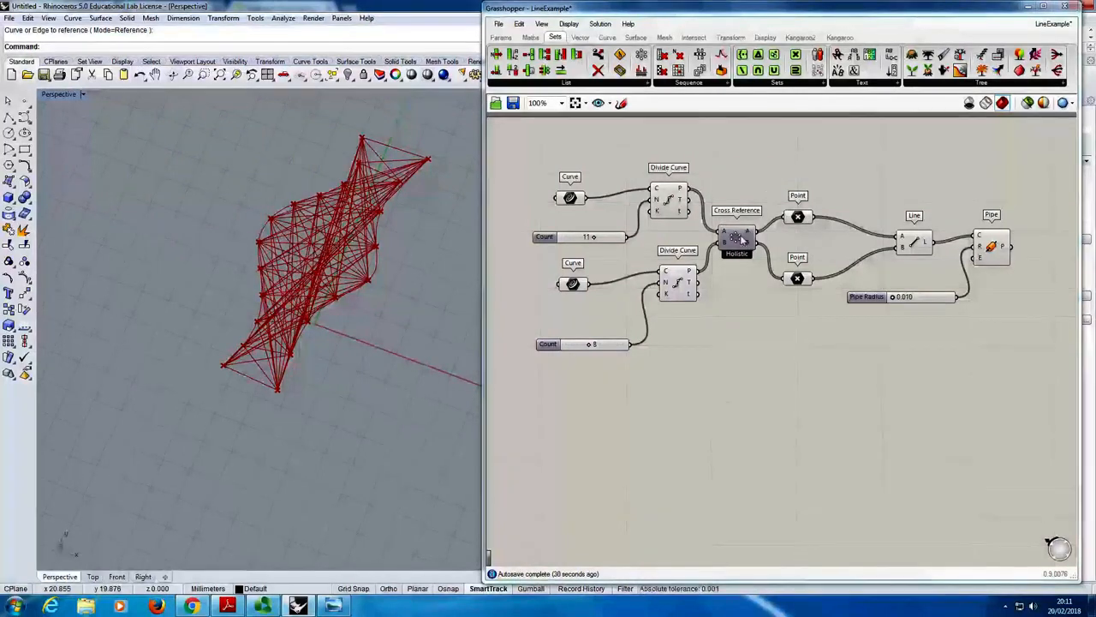
- Delete the Cross Reference component and connect both Divide Curve point outputs directly to their Point components
mouse_move(729, 237)
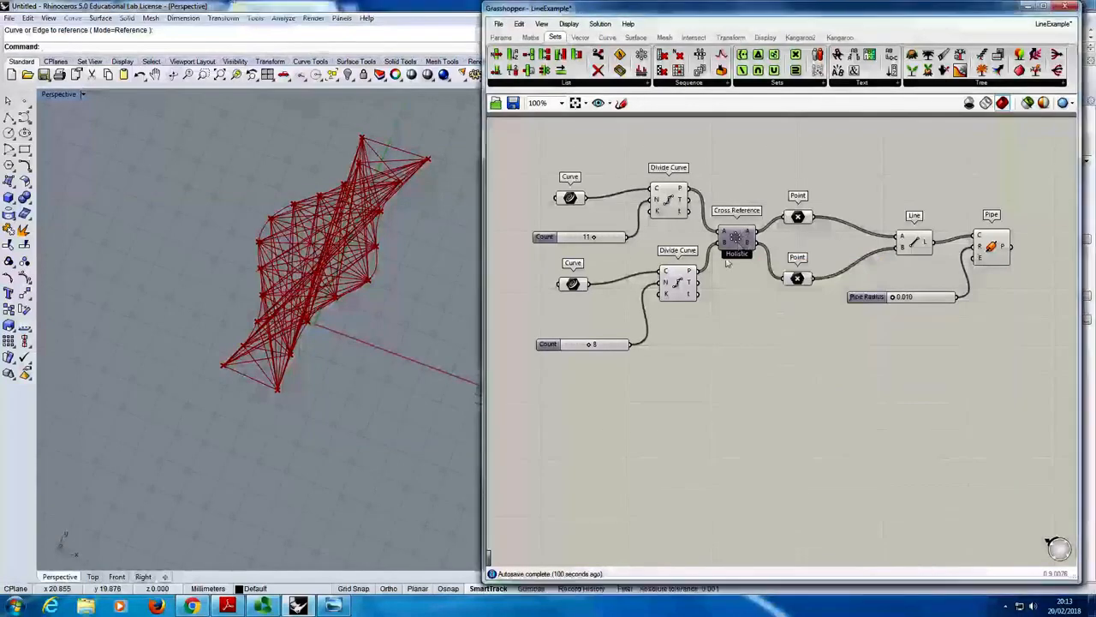
click(738, 236)
key(Delete)
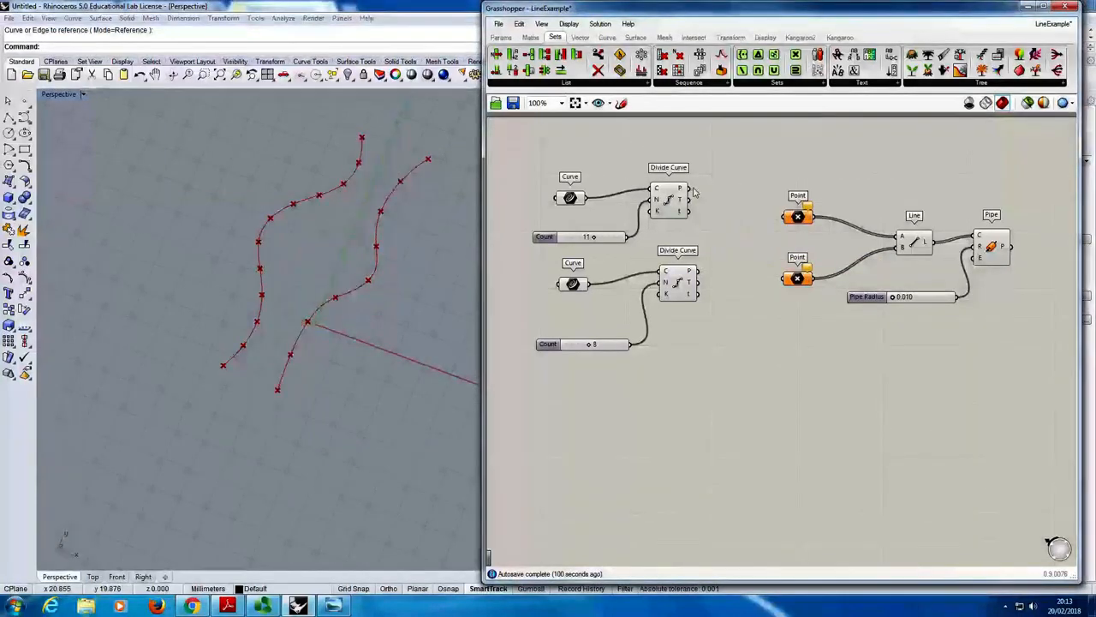
drag(688, 188, 784, 216)
drag(698, 271, 785, 277)
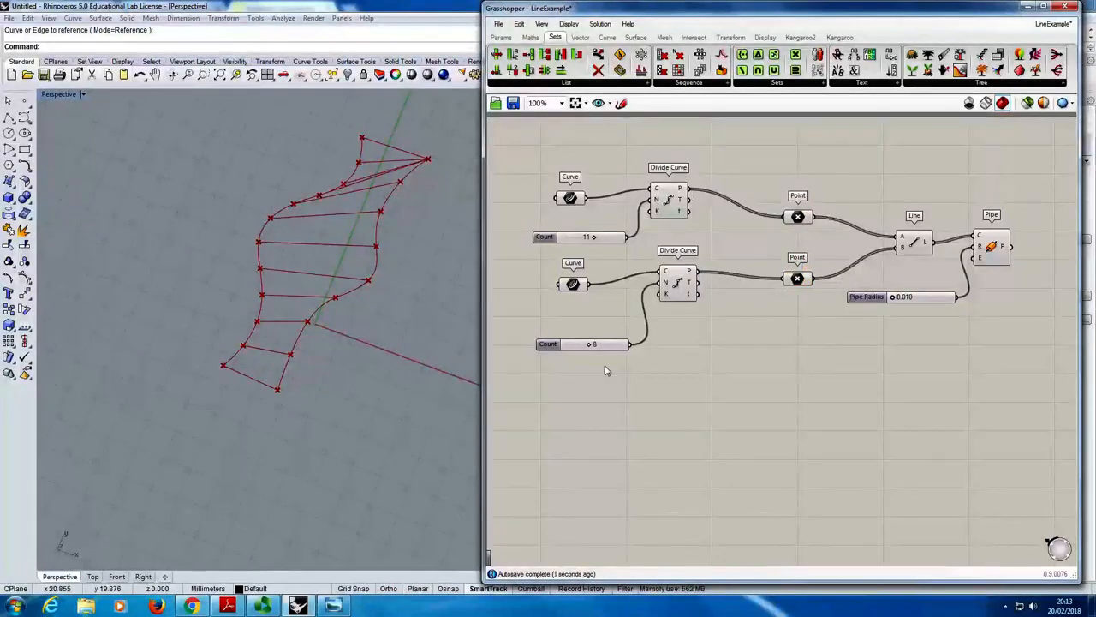
- Delete the lower Count slider, drive both Divide Curve components from the upper Count slider, and set it to 13
right_drag(630, 325, 646, 349)
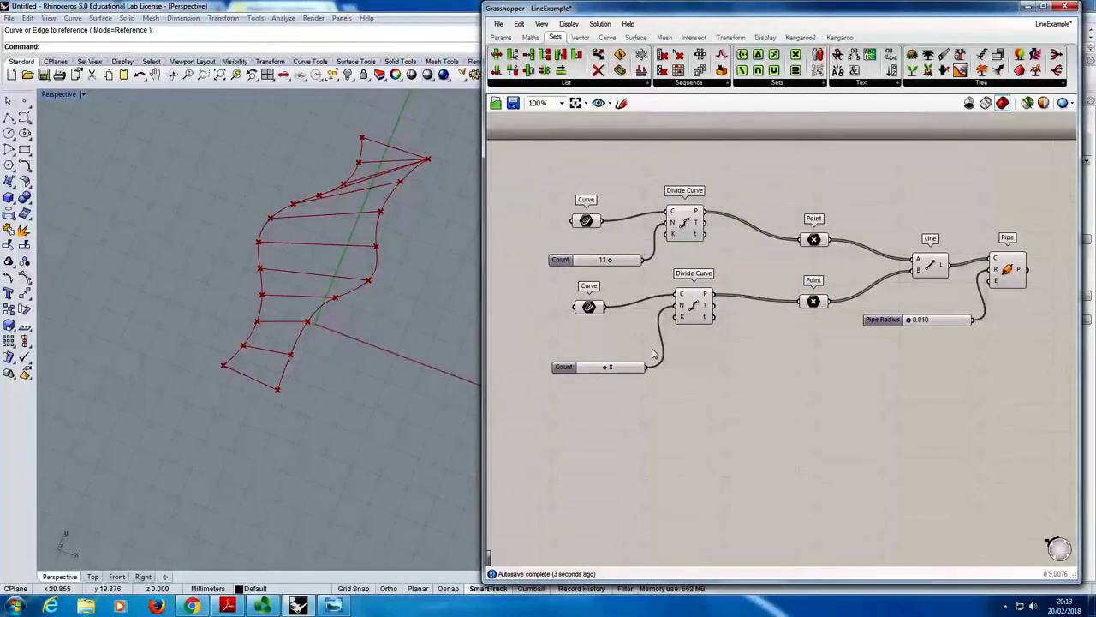
click(568, 370)
key(Delete)
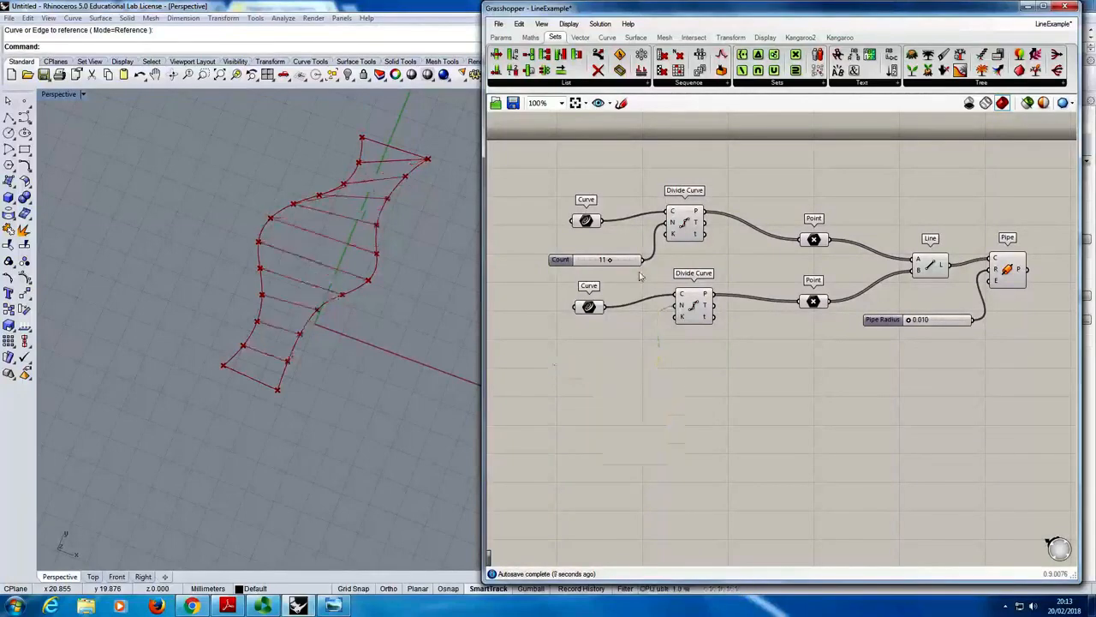
drag(643, 260, 671, 317)
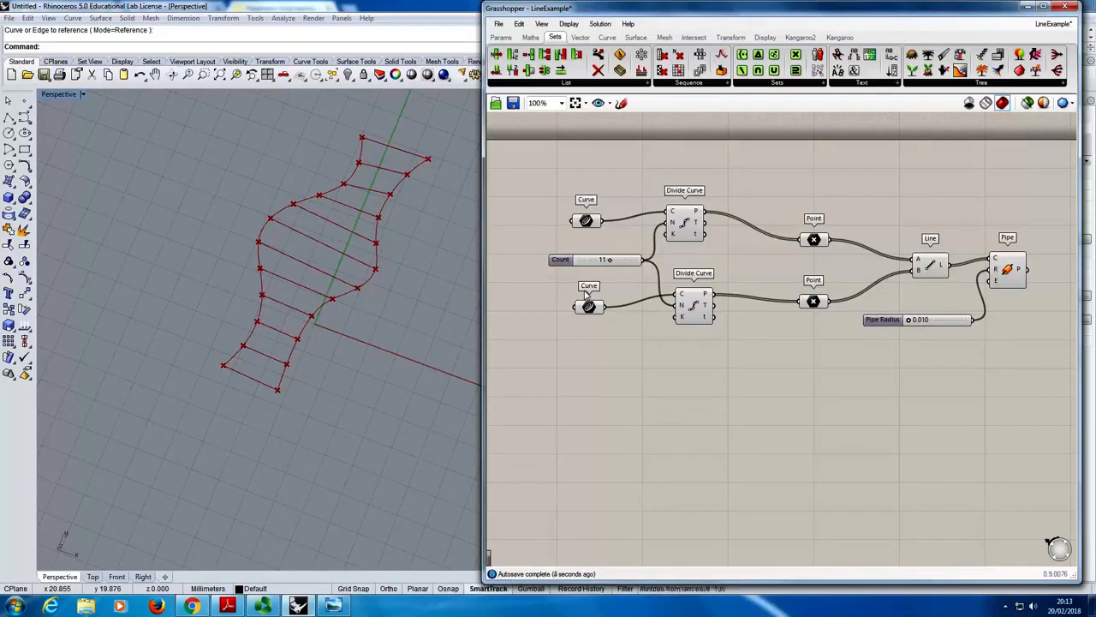
mouse_move(611, 261)
mouse_down()
mouse_move(608, 273)
mouse_move(628, 270)
mouse_move(602, 273)
mouse_move(622, 270)
mouse_up()
mouse_move(426, 313)
right_down()
mouse_move(400, 249)
mouse_move(433, 305)
mouse_move(420, 310)
right_up()
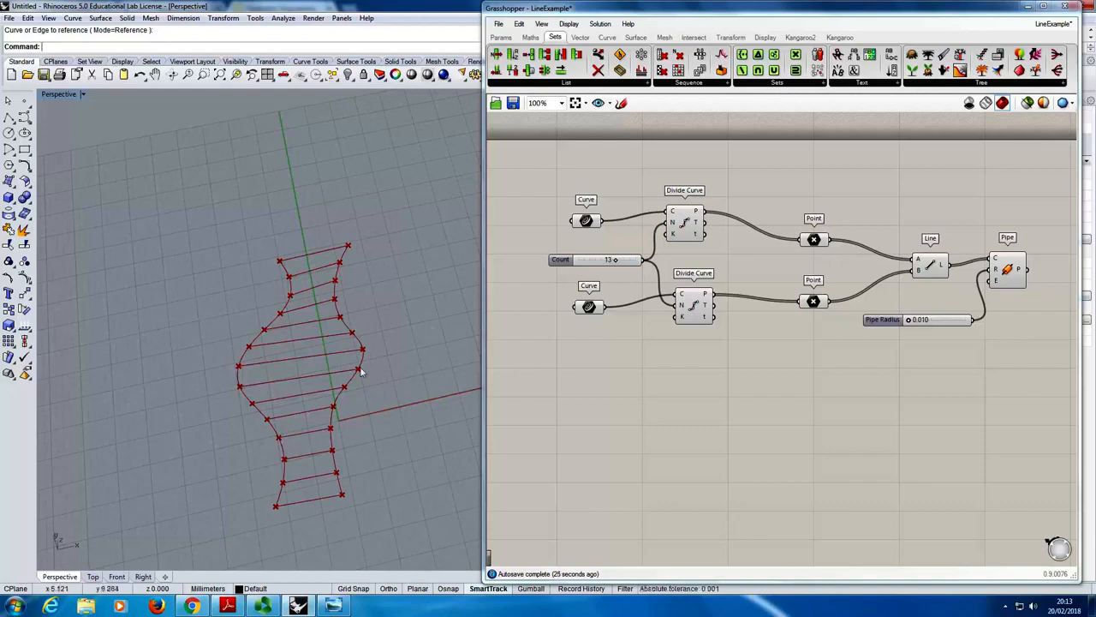
right_drag(302, 368, 291, 350)
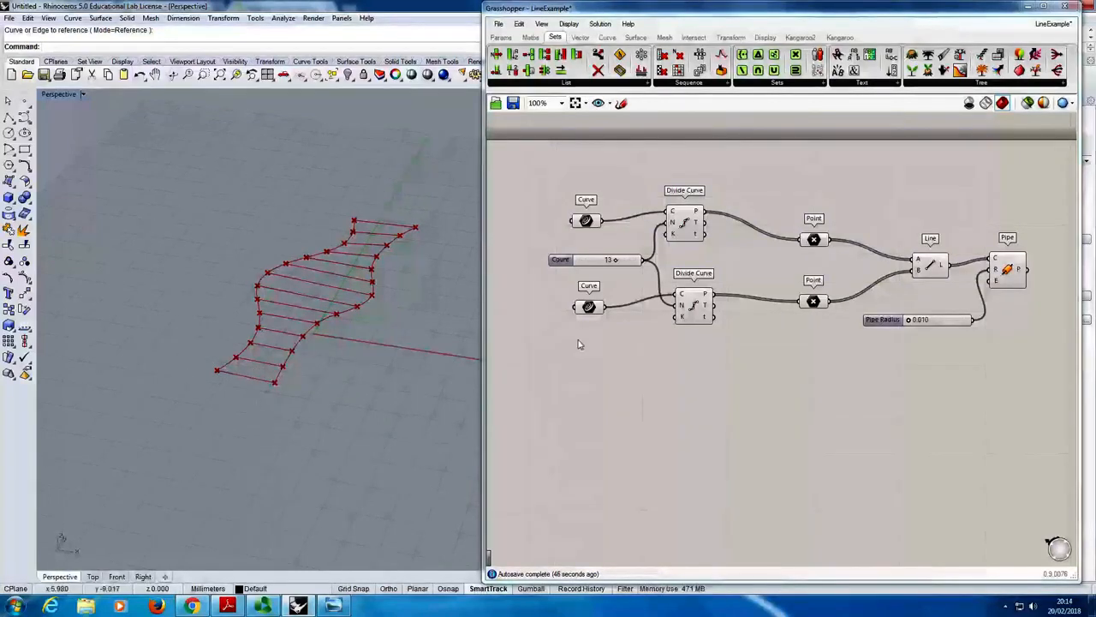
- Add an Arc SED component, delete the Line component, and place Arc SED between the Point components and Pipe
right_drag(924, 253, 768, 255)
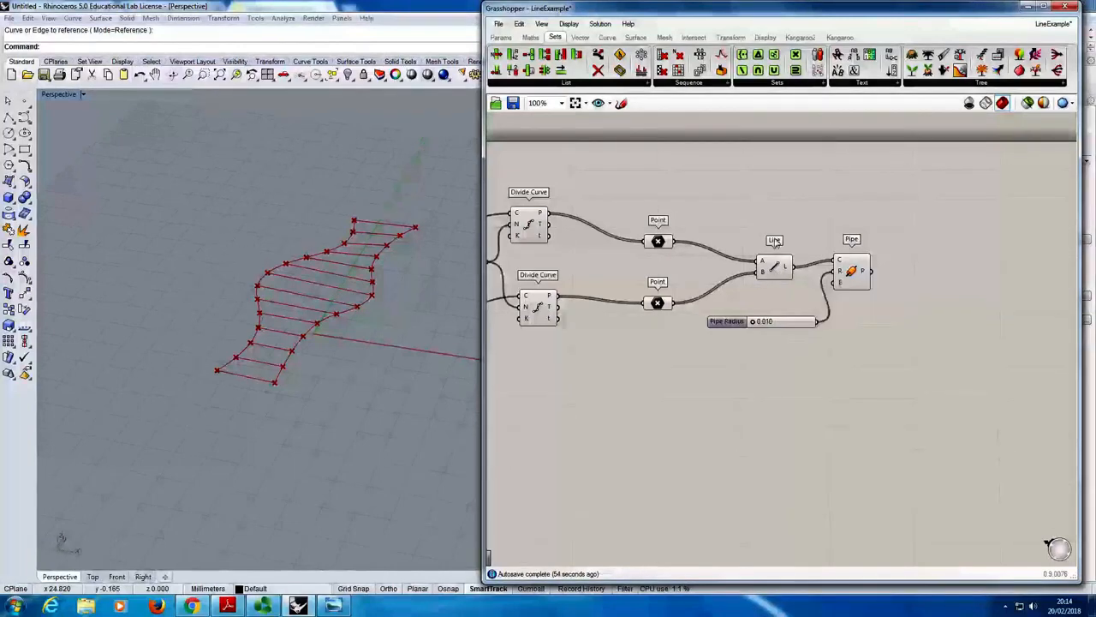
click(607, 38)
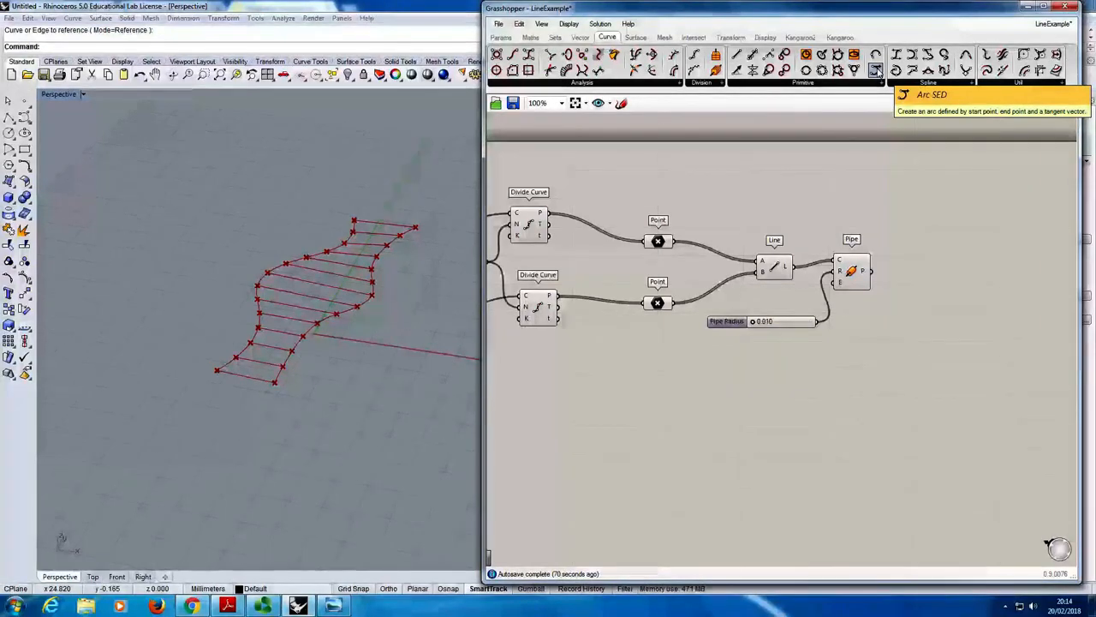
drag(876, 71, 773, 211)
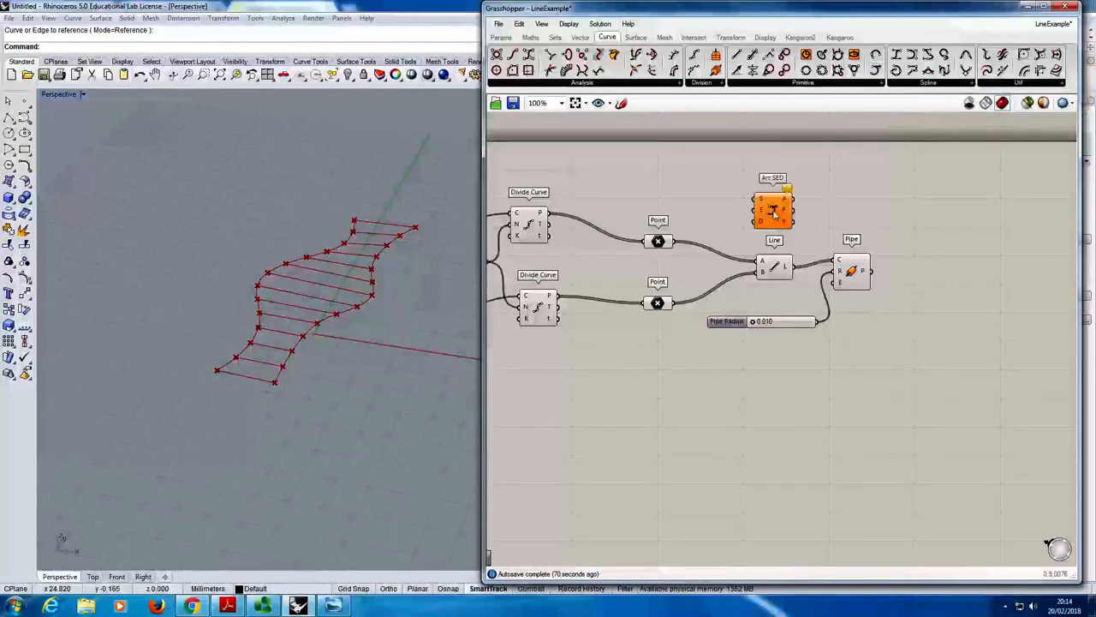
click(775, 270)
key(ctrl+g)
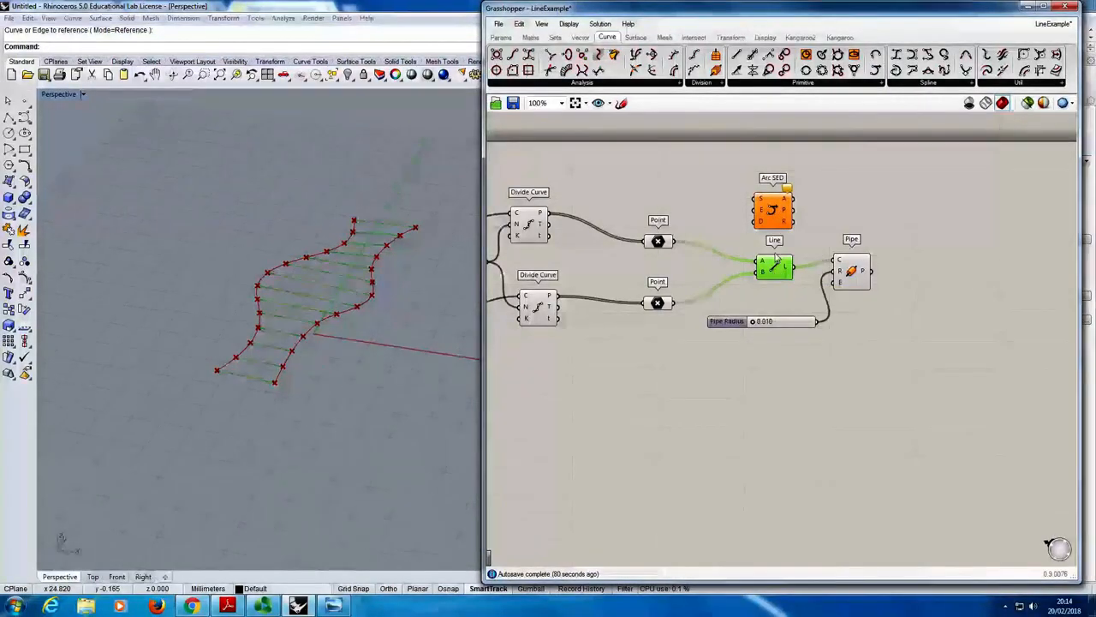
key(Delete)
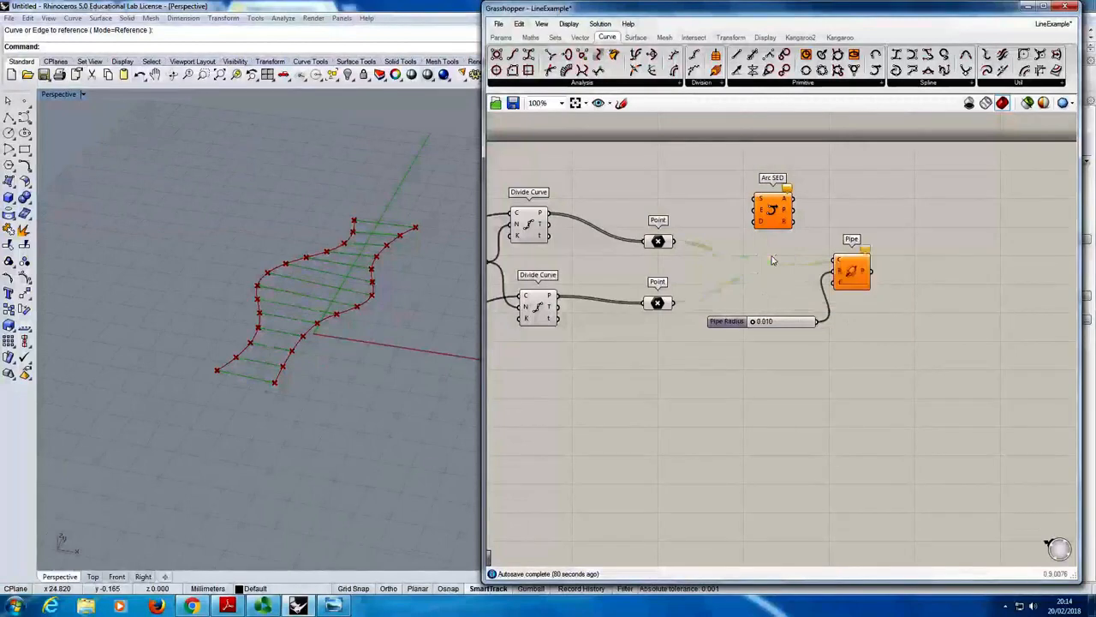
drag(776, 233, 772, 291)
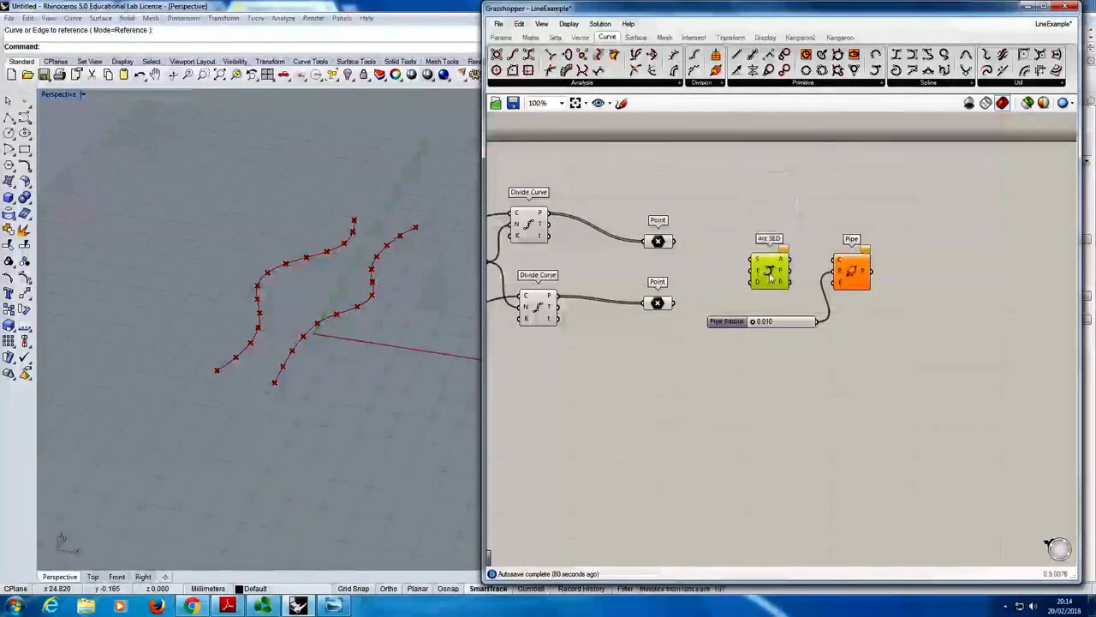
click(741, 262)
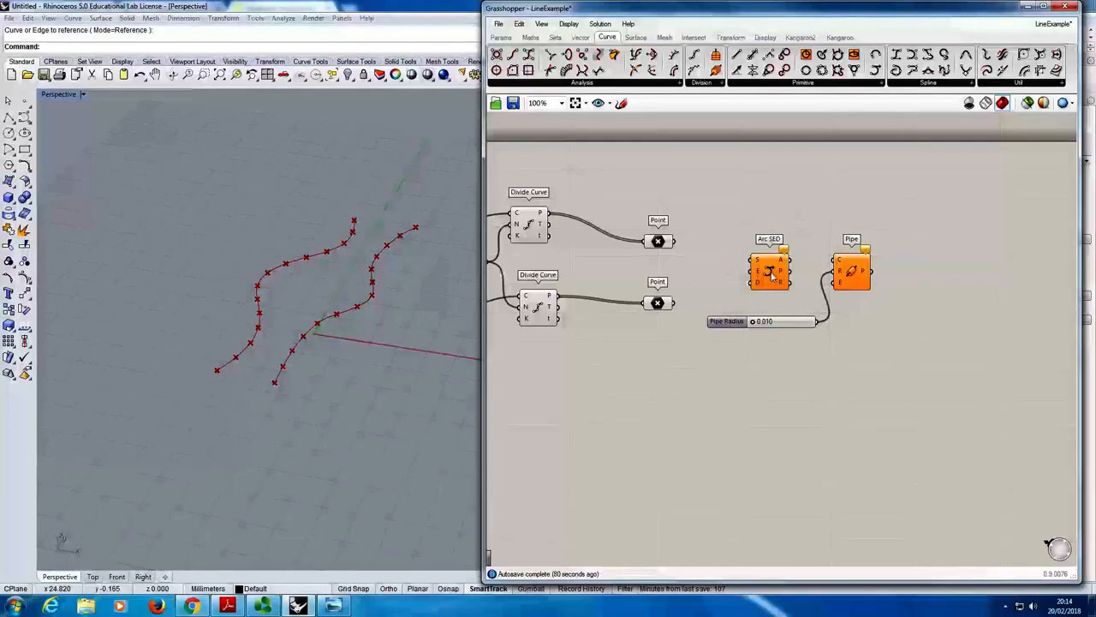
- Connect the upper Point component to Arc SED's start input S and the lower Point component to its end input E
scroll(759, 263, up, 4)
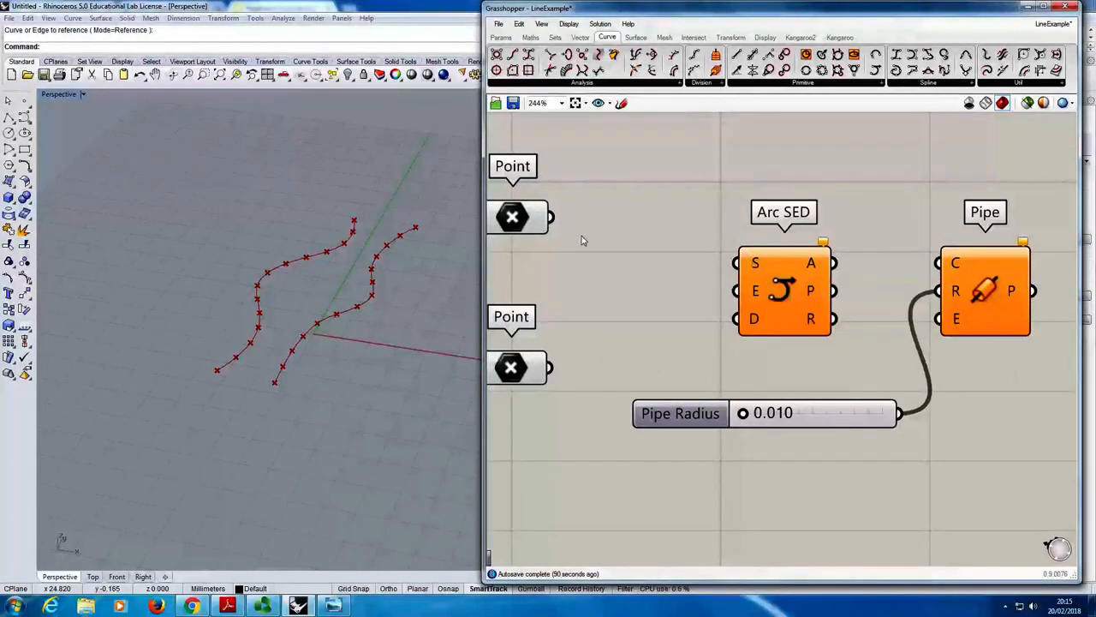
drag(552, 216, 740, 263)
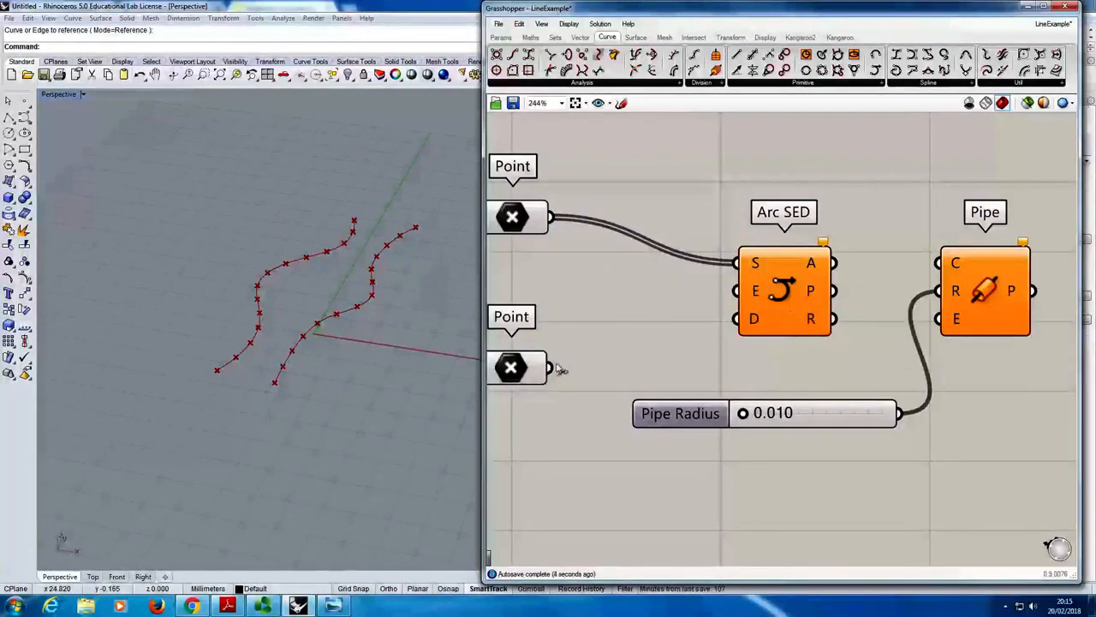
drag(550, 367, 738, 290)
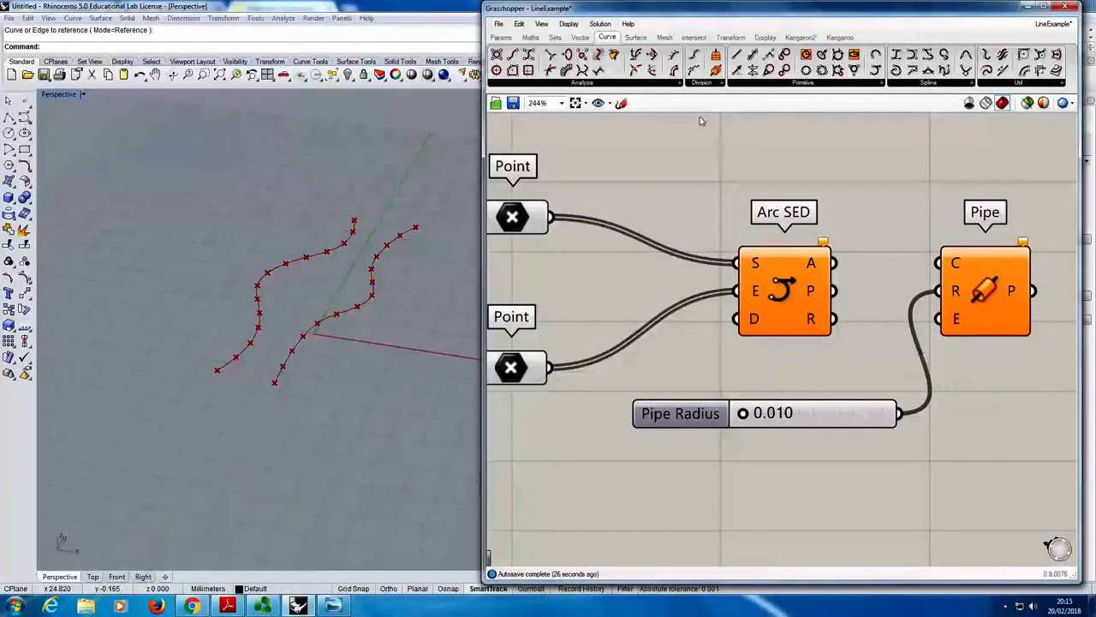
- Bring up the vector components to find a direction for Arc SED's D input
click(579, 40)
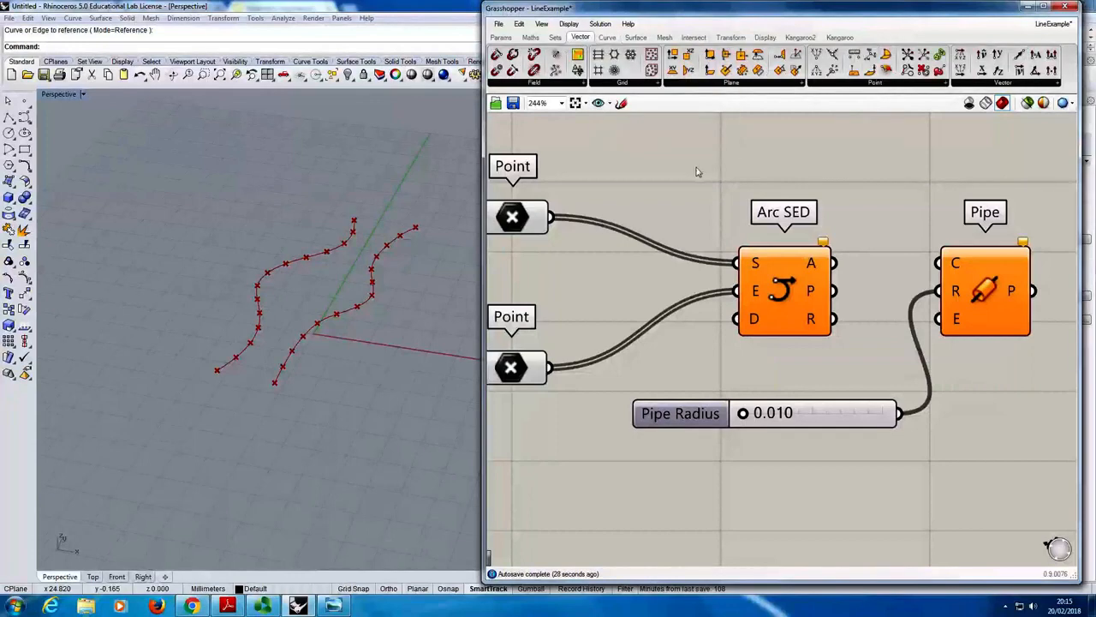
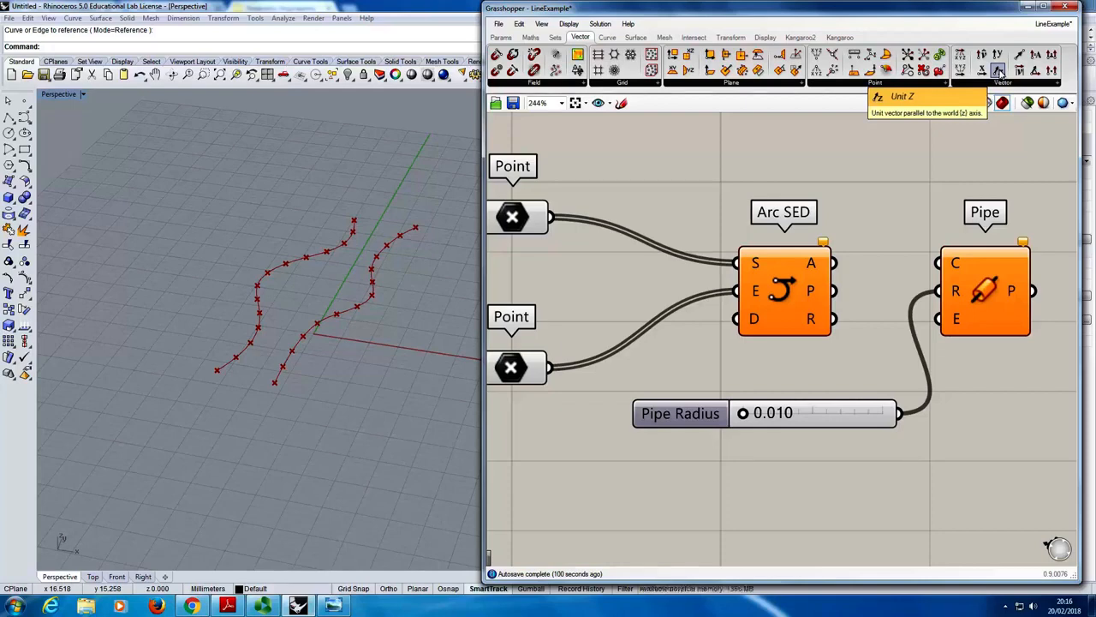
- Add a Unit Z component above the lowered Pipe Radius slider and connect its vector output V to Arc SED's direction input D
drag(998, 72, 651, 366)
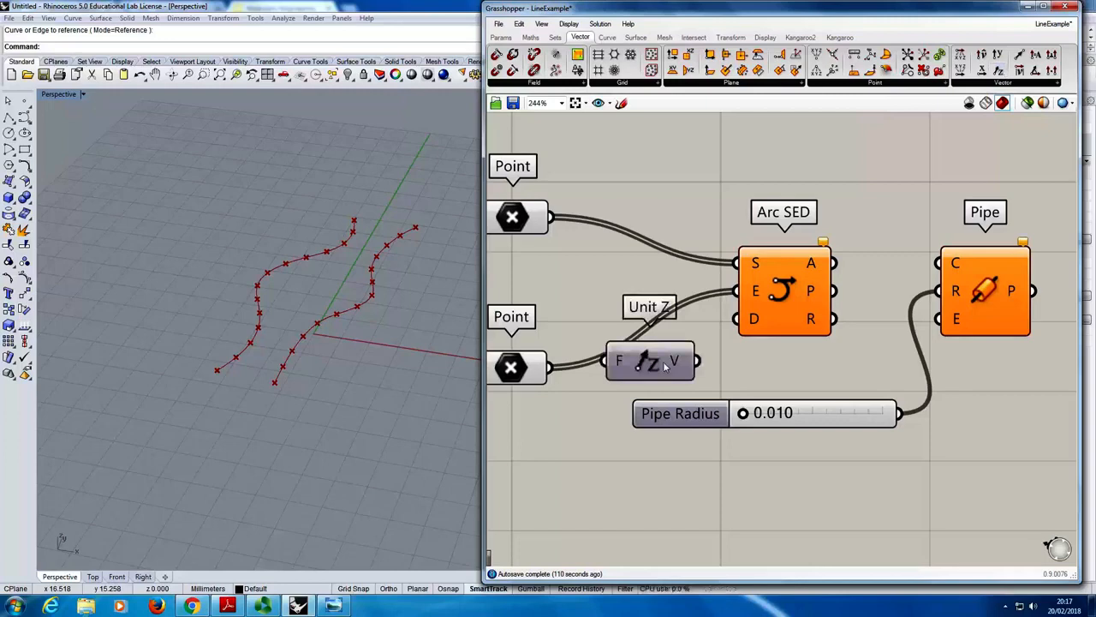
drag(706, 414, 702, 501)
drag(661, 367, 651, 427)
click(705, 438)
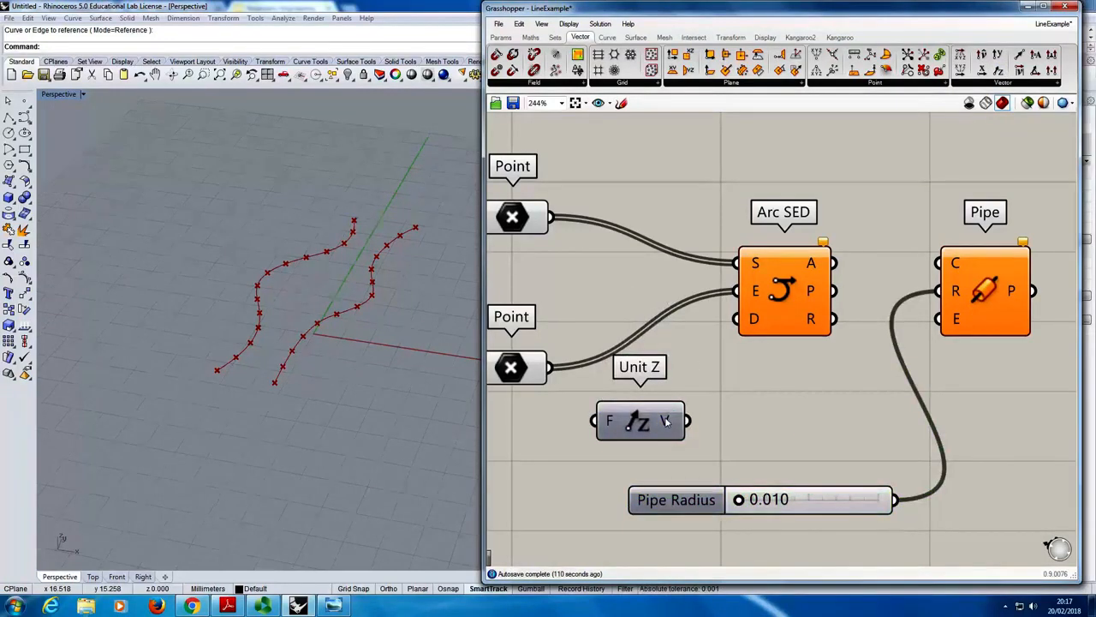
mouse_move(667, 420)
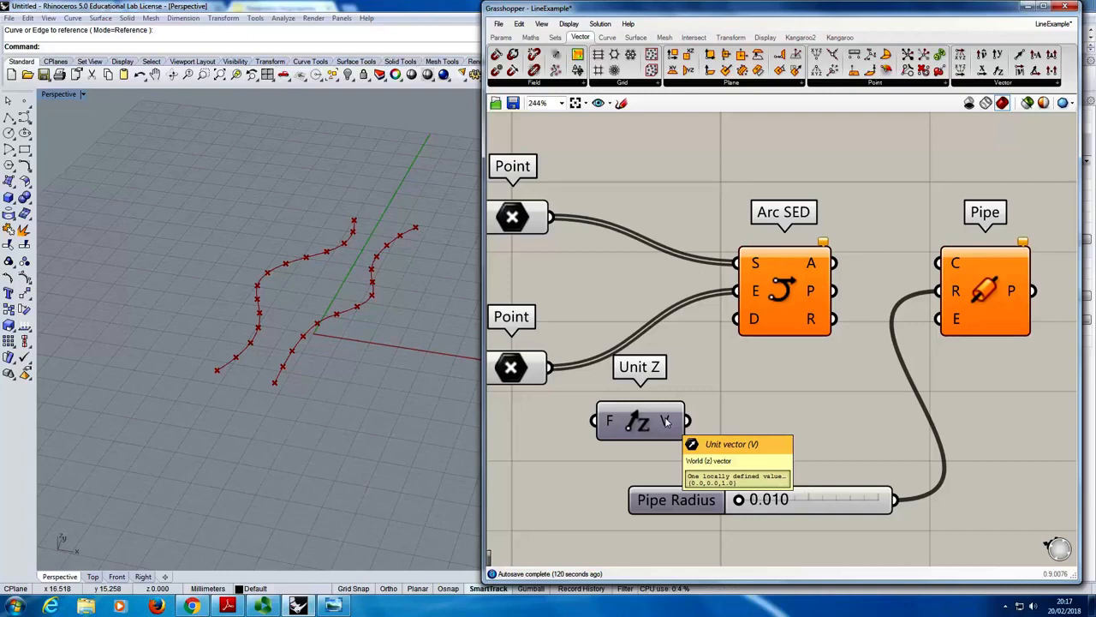
drag(666, 420, 738, 319)
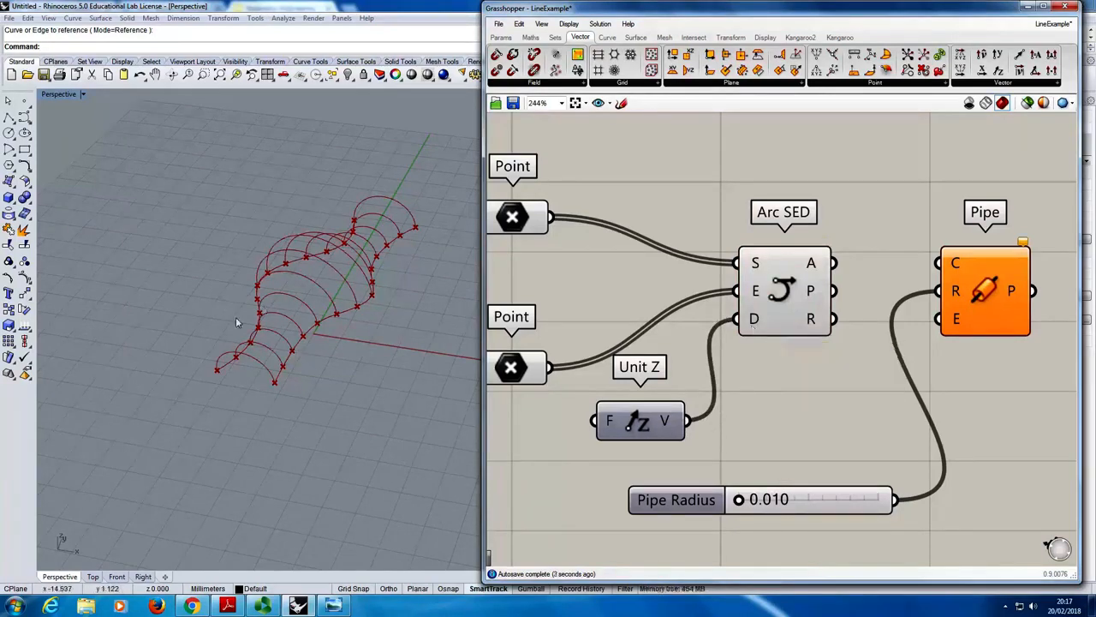
right_drag(237, 318, 328, 352)
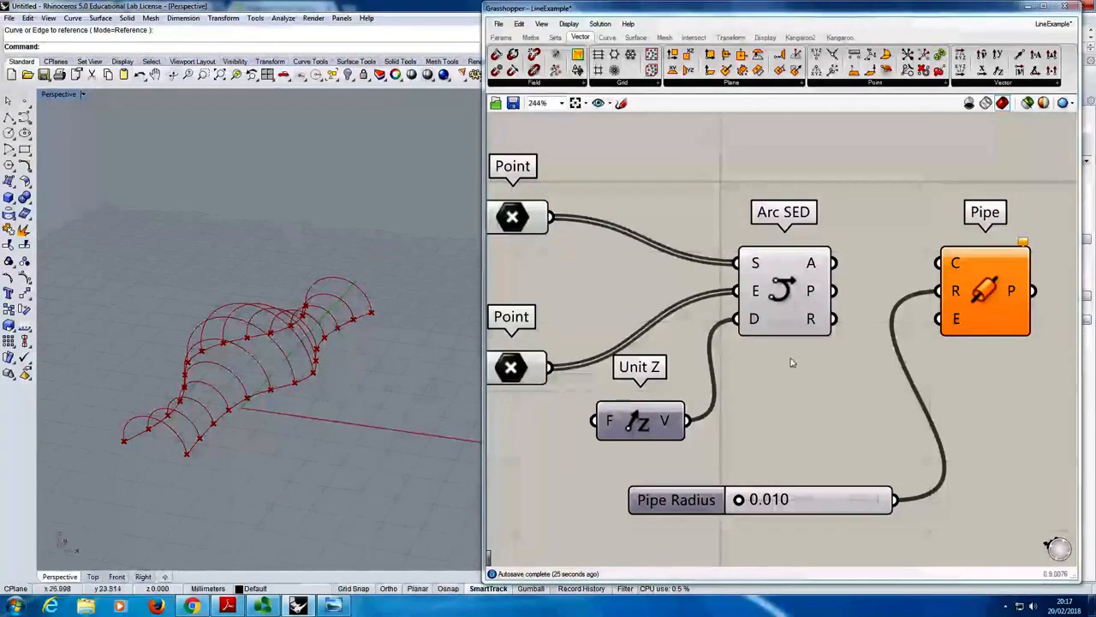
- Move the Pipe component lower and farther from Arc SED to free space beside the arc outputs
drag(985, 292, 1035, 412)
click(934, 391)
right_drag(933, 391, 858, 353)
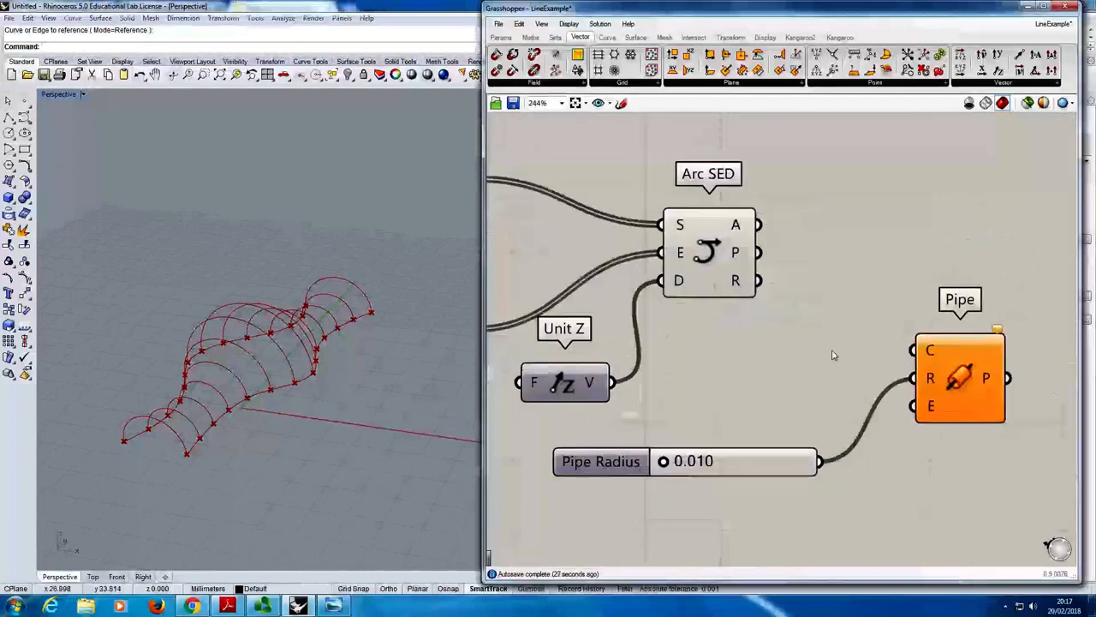
right_drag(132, 377, 236, 359)
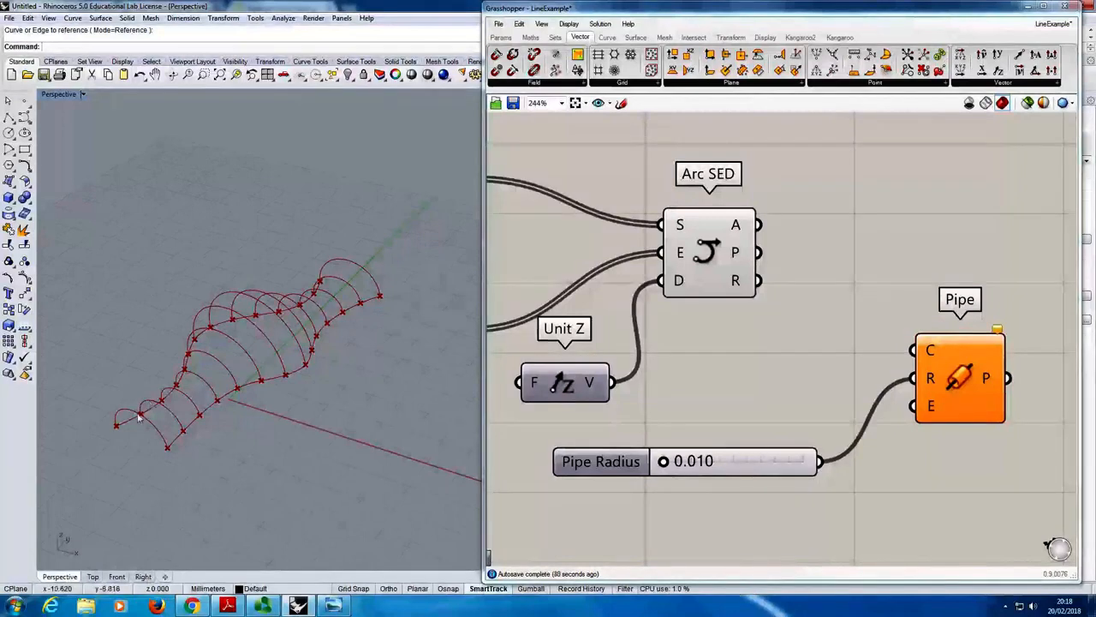
right_drag(154, 410, 165, 398)
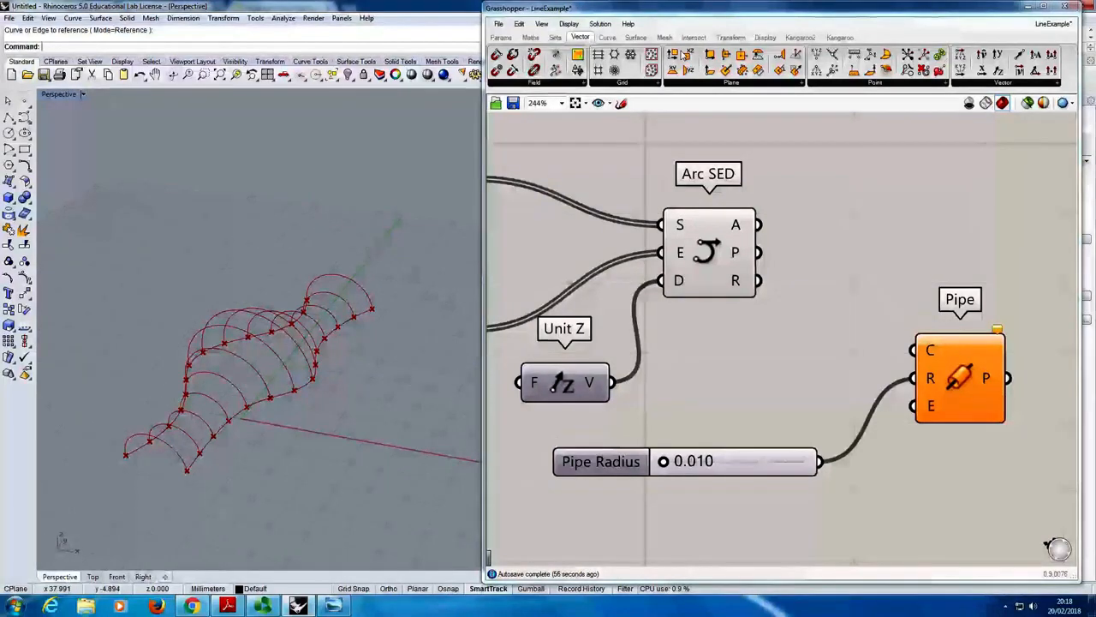
- Add a Loft component above Pipe and connect Arc SED's arc output A to its curves input C
click(636, 38)
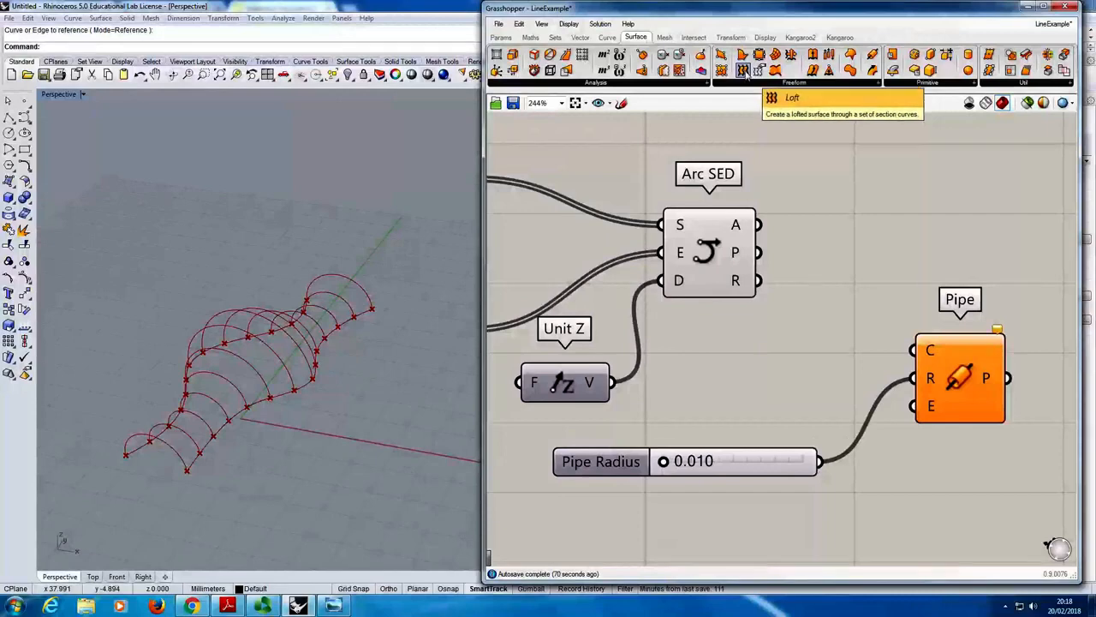
click(915, 202)
right_drag(818, 175, 768, 197)
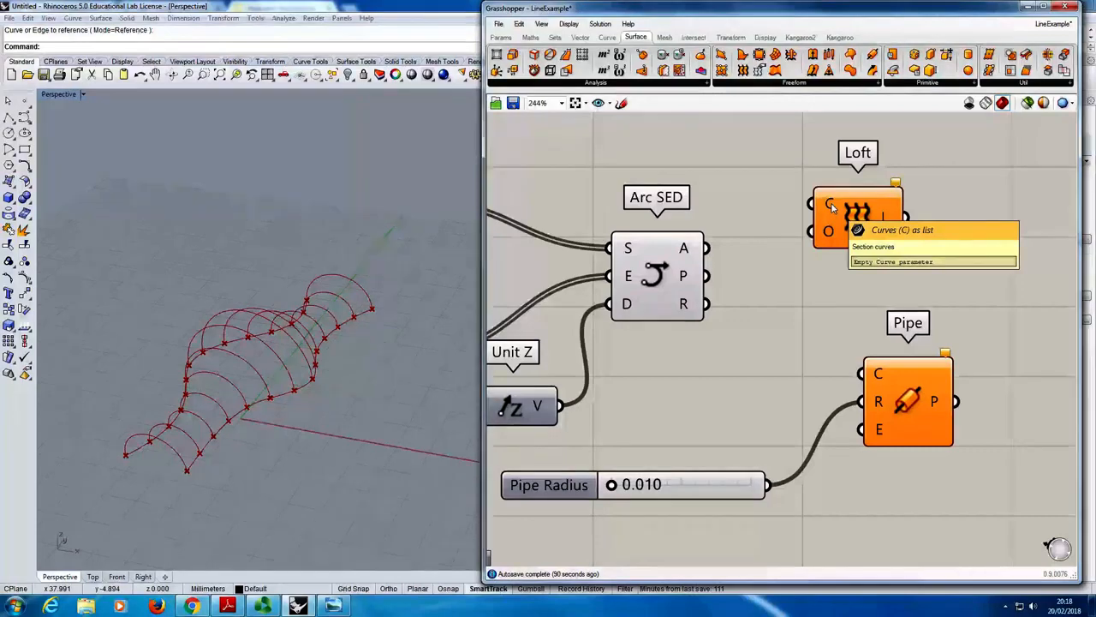
mouse_move(685, 250)
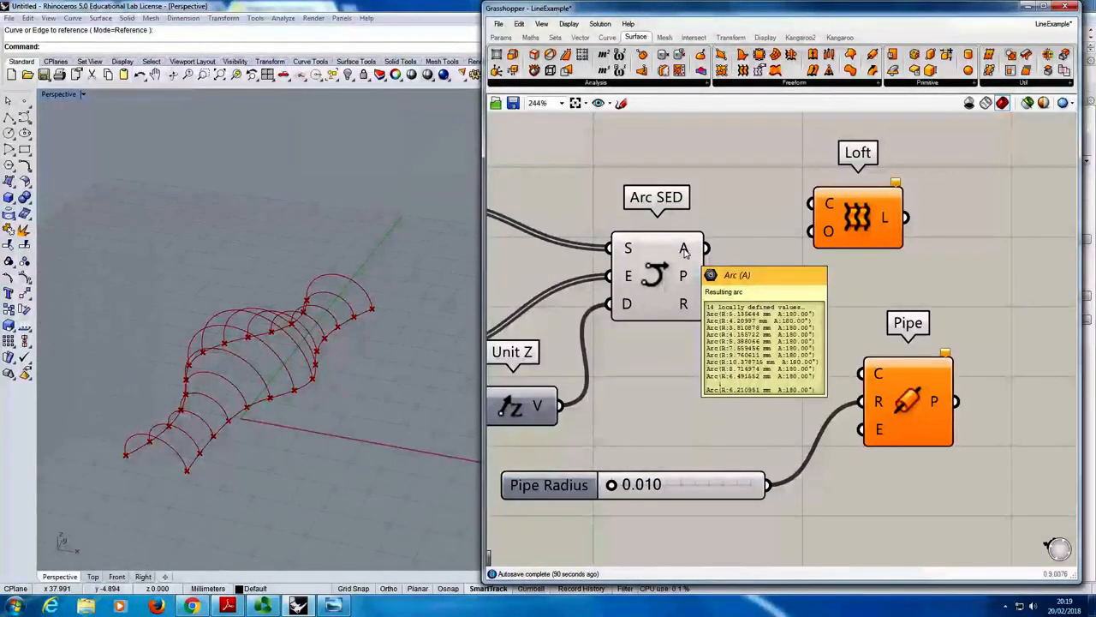
drag(685, 250, 810, 204)
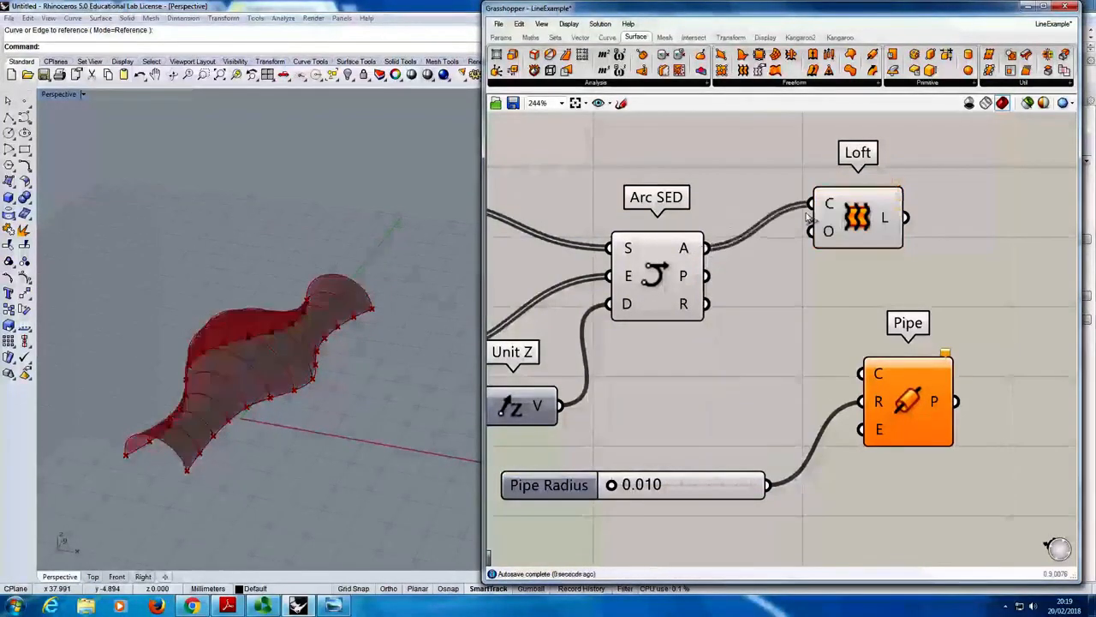
right_drag(298, 396, 238, 316)
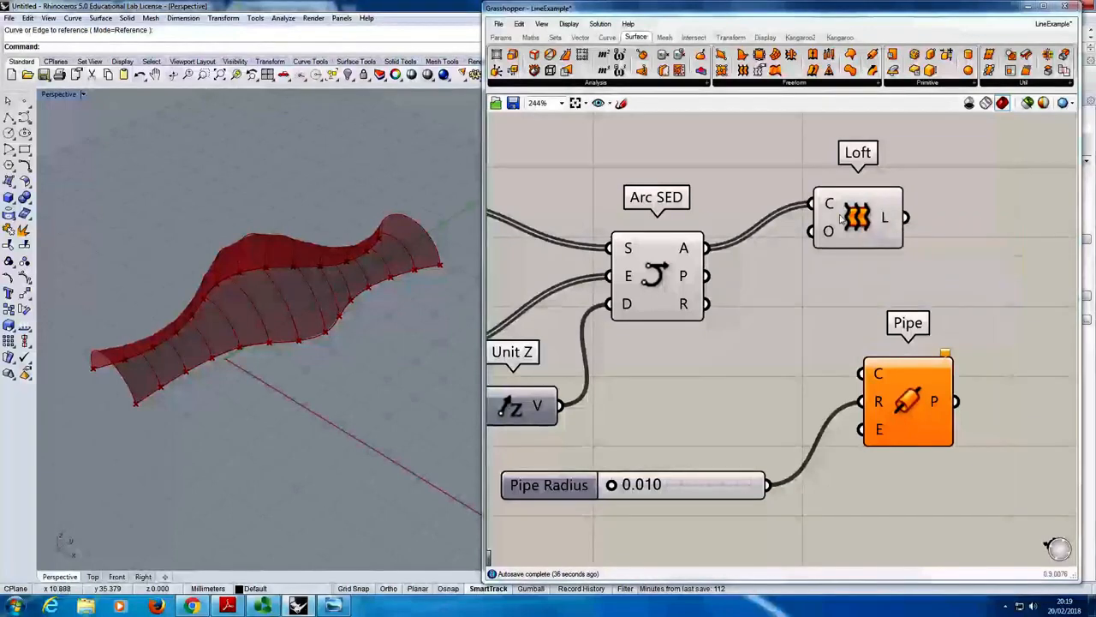
mouse_move(835, 209)
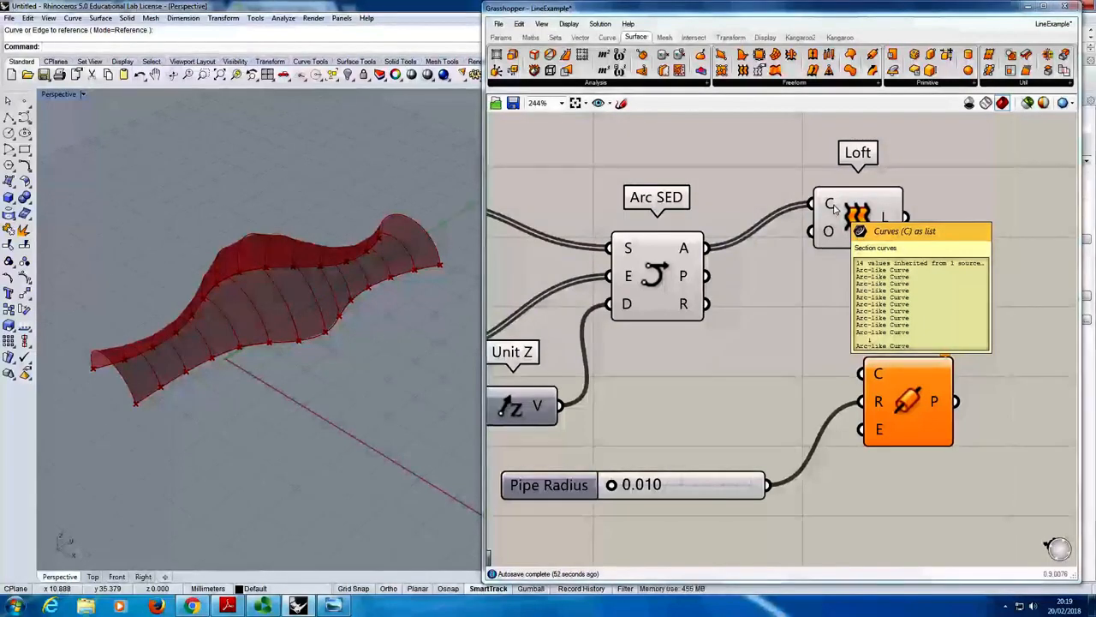
- Move the Loft component a little higher and farther away from Arc SED
scroll(616, 244, down, 3)
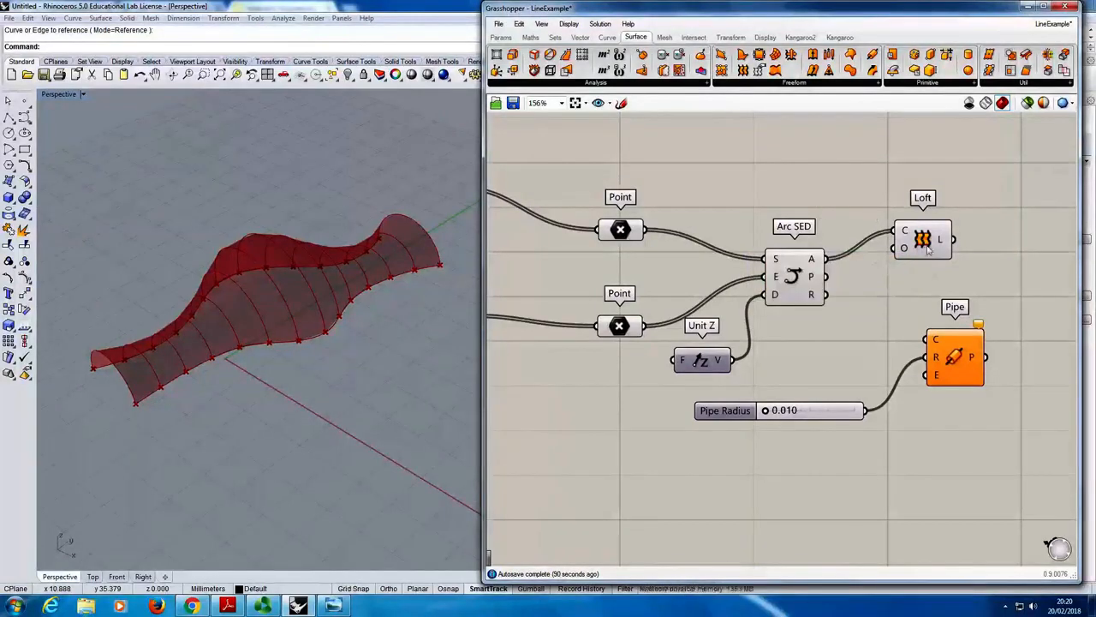
drag(930, 247, 963, 214)
click(886, 281)
mouse_move(273, 264)
right_down()
mouse_move(299, 333)
mouse_move(294, 414)
mouse_move(370, 246)
mouse_move(421, 232)
mouse_move(277, 319)
mouse_move(287, 257)
right_up()
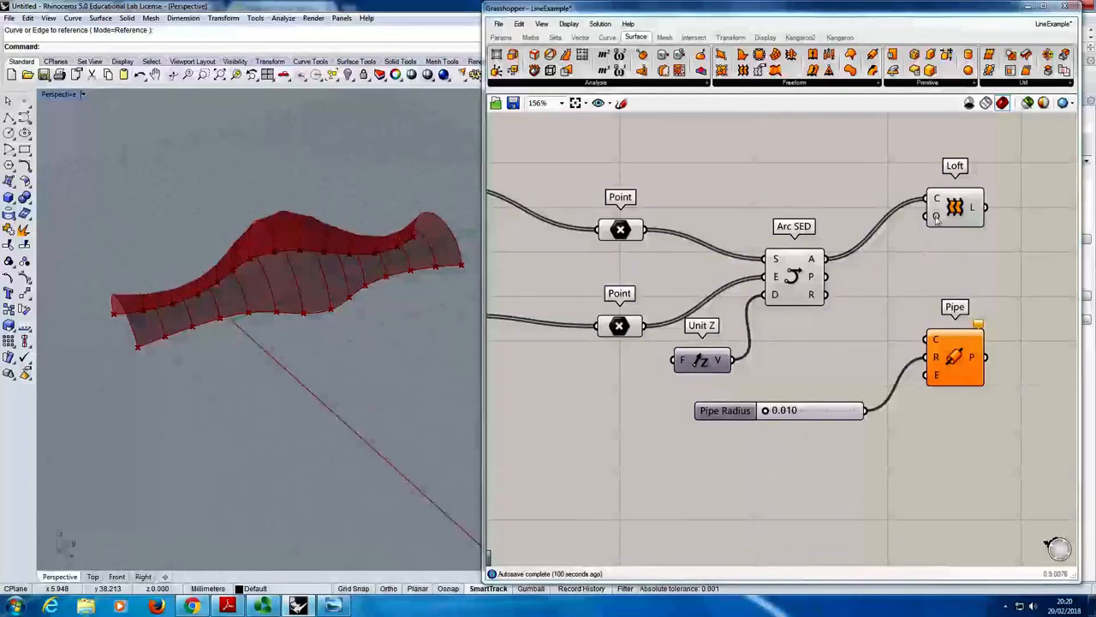
- Set the loft type to Straight in the Loft component's options input, commit the change and inspect the lofted surface
right_click(936, 216)
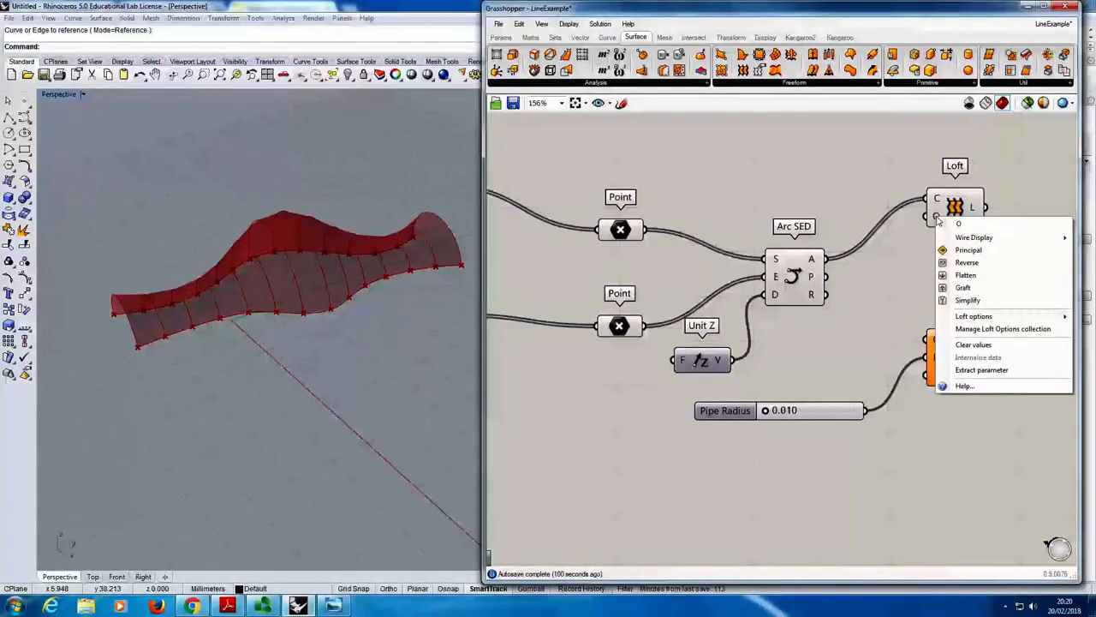
mouse_move(995, 319)
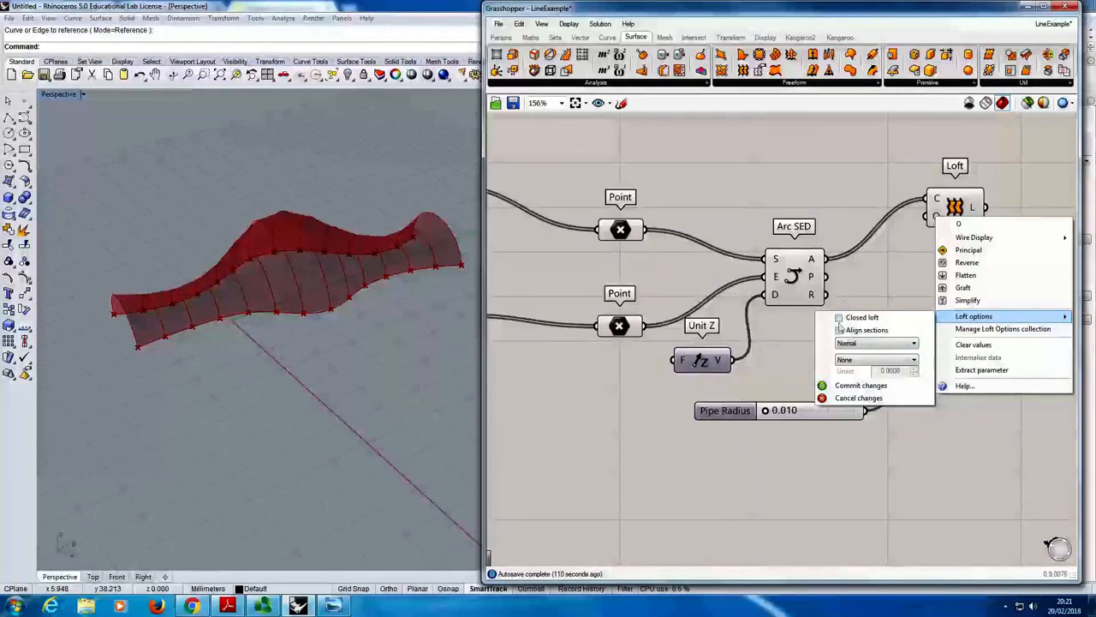
click(881, 346)
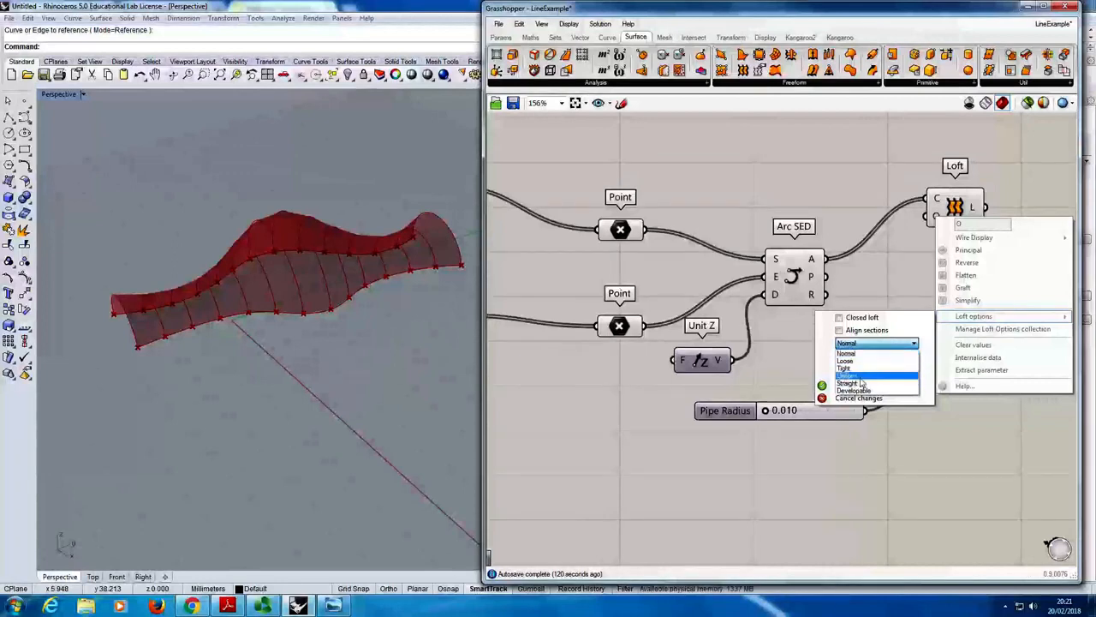
click(871, 382)
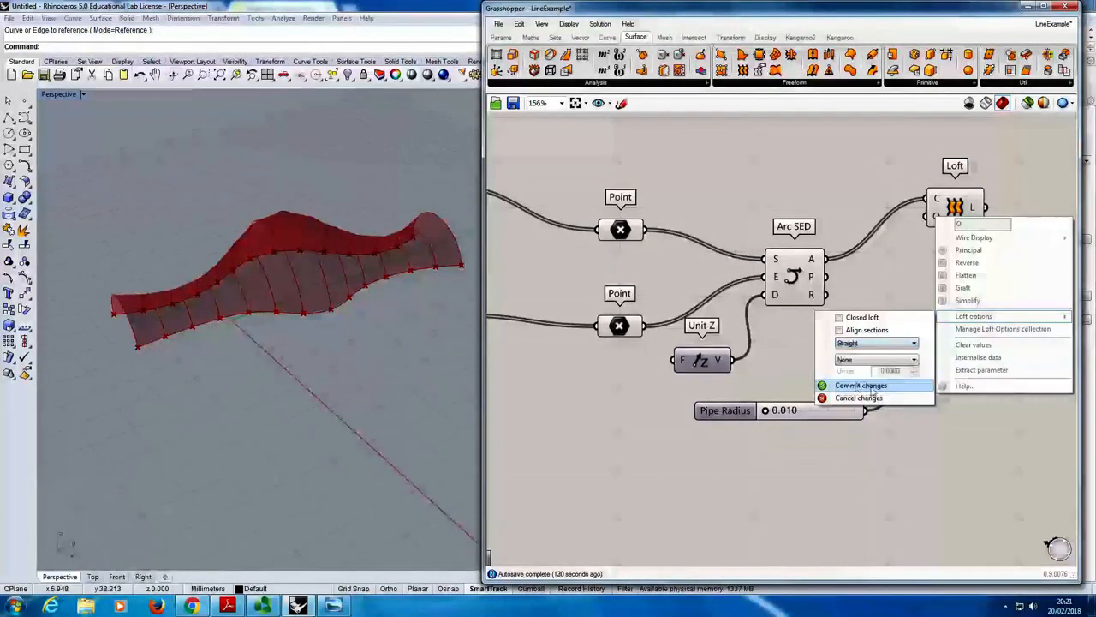
click(859, 387)
right_drag(274, 283, 252, 264)
scroll(317, 208, up, 5)
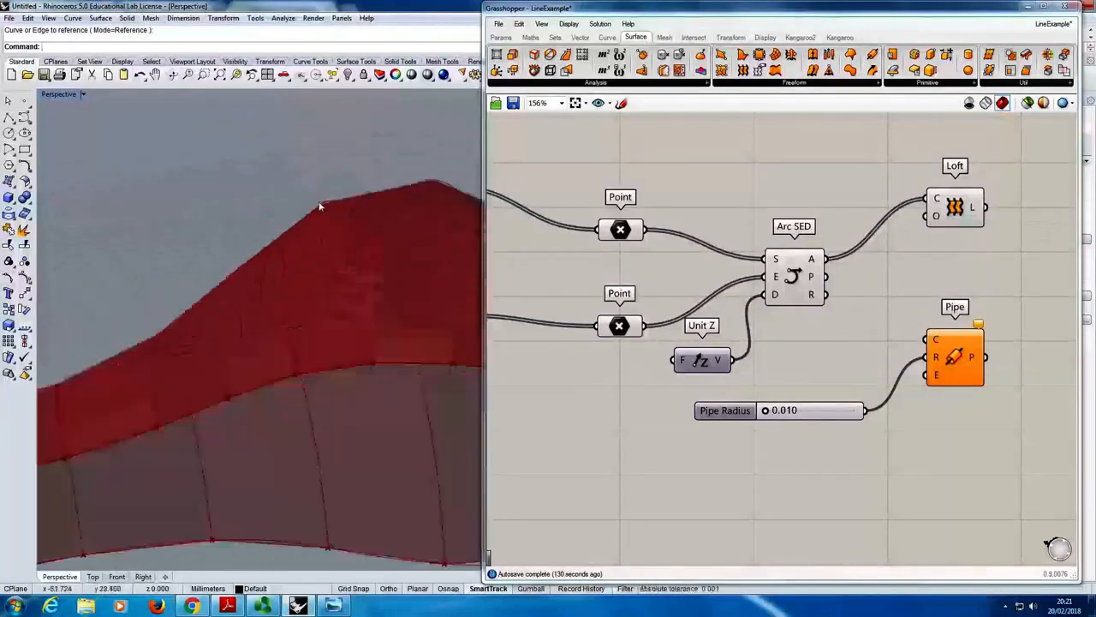
right_drag(339, 260, 285, 228)
scroll(286, 231, down, 7)
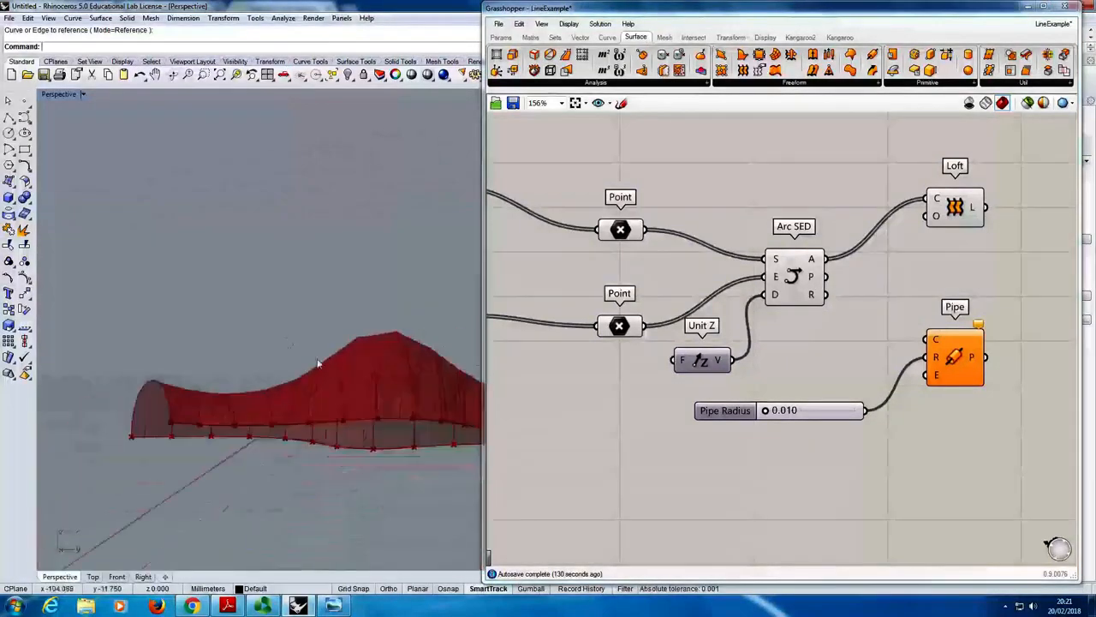
right_drag(318, 362, 392, 429)
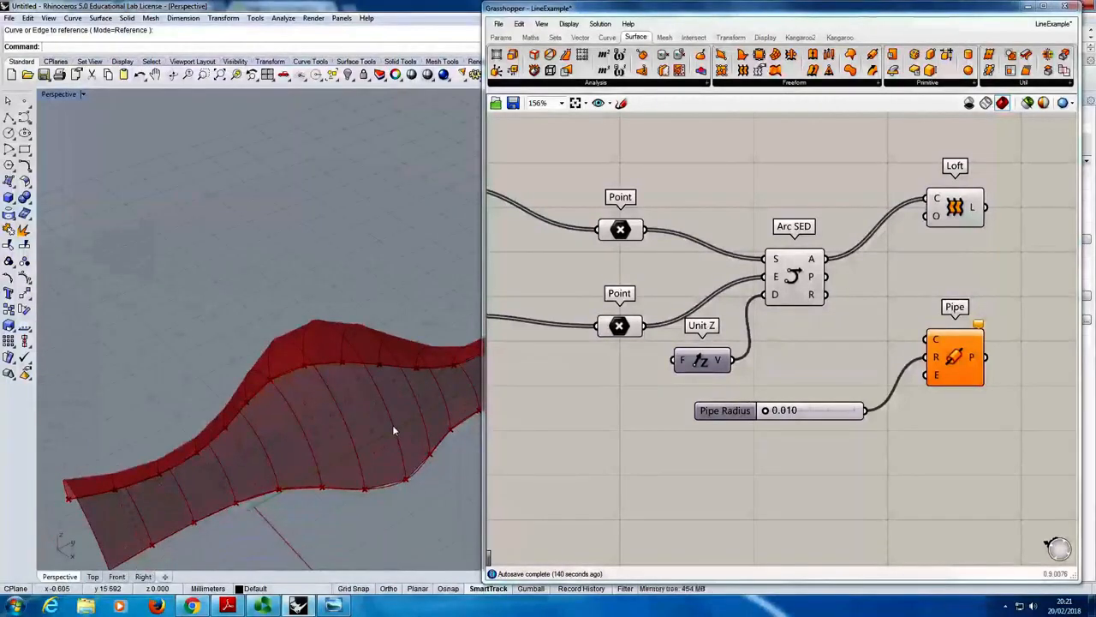
right_drag(392, 429, 311, 344)
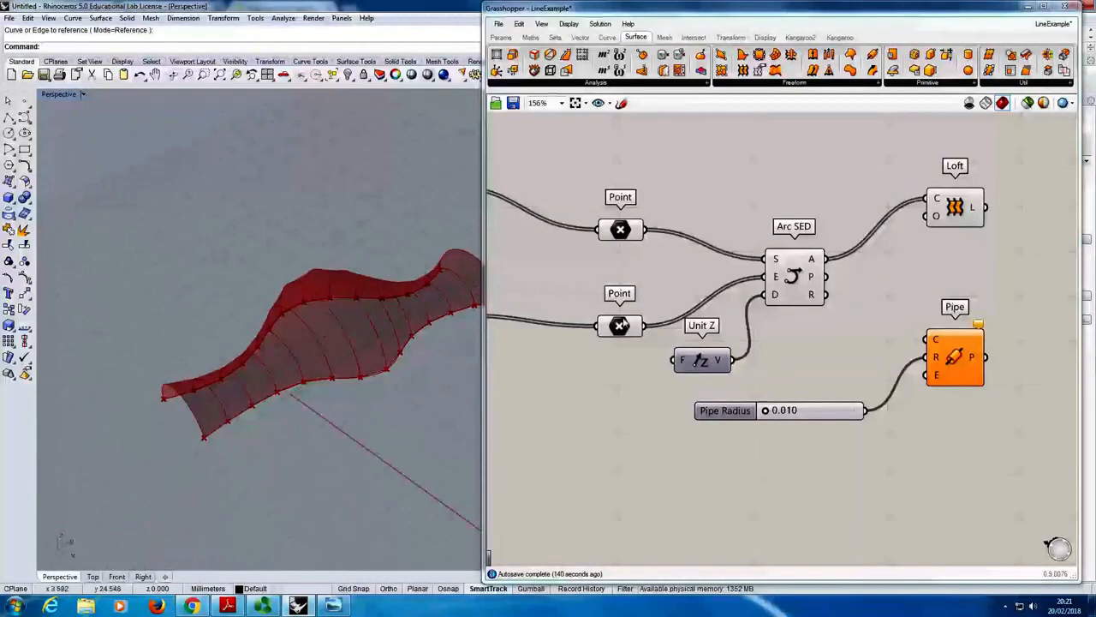
- Shift Pipe slightly away from its slider and connect Arc SED's arc output A to Pipe's curve input C
drag(953, 364, 977, 366)
click(891, 358)
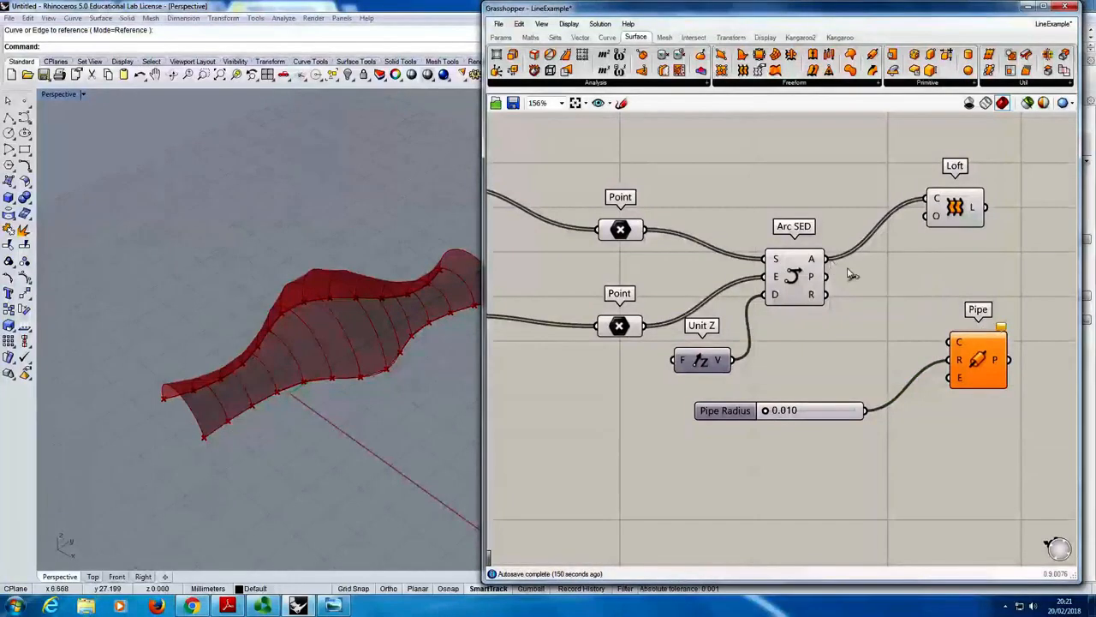
drag(831, 261, 955, 344)
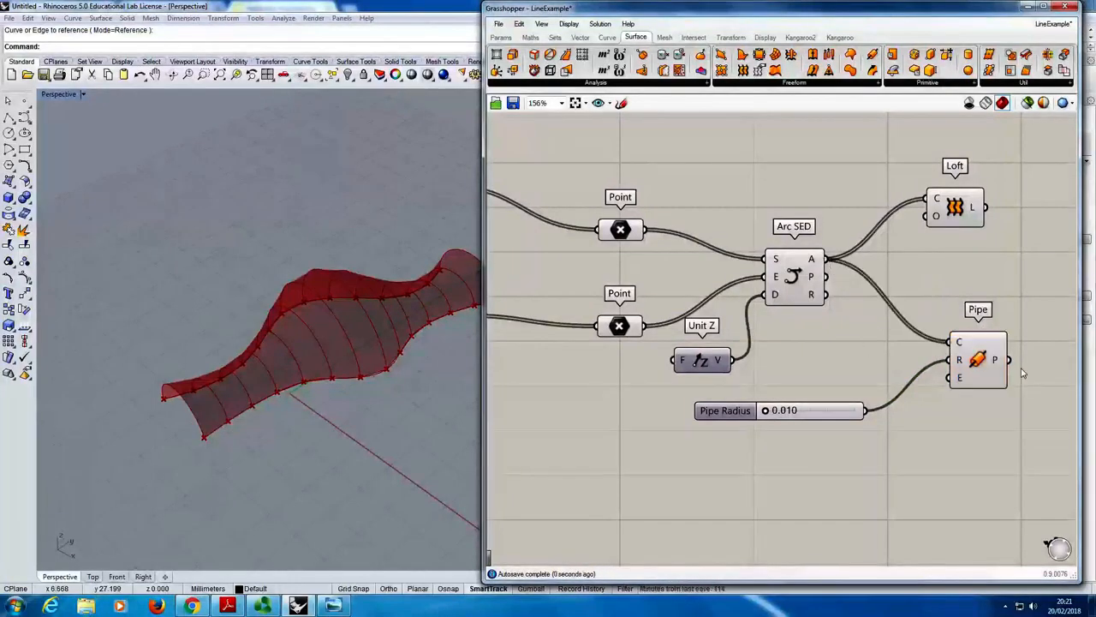
click(883, 364)
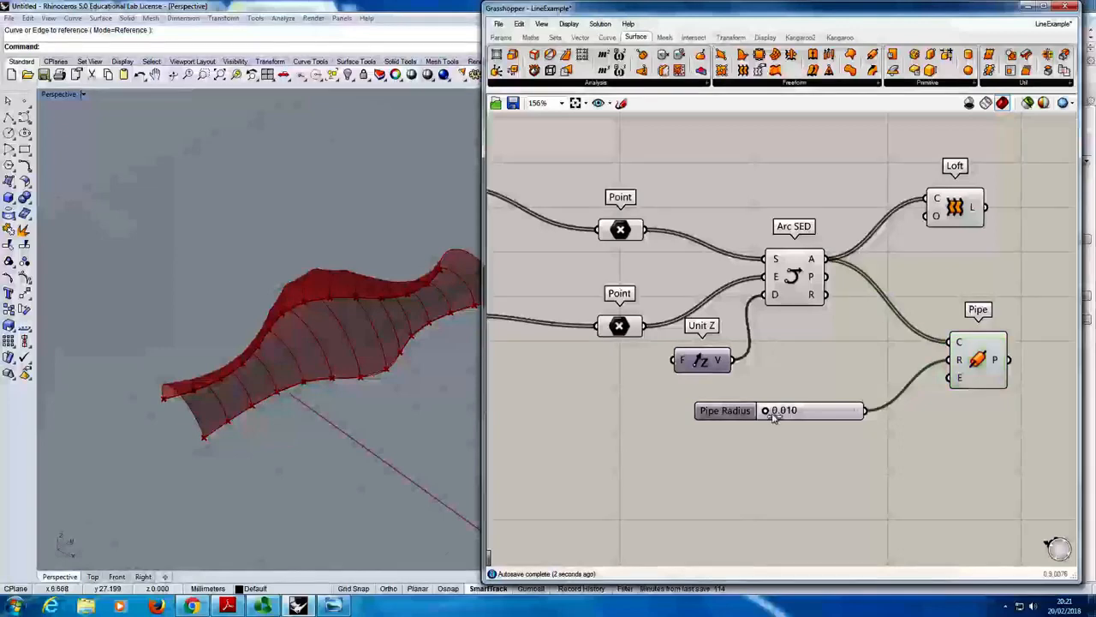
- Set the Pipe Radius slider to 0.329 and inspect the piped arcs on the lofted surface
drag(774, 416, 784, 417)
mouse_move(363, 341)
right_down()
mouse_move(359, 350)
mouse_move(360, 321)
mouse_move(403, 277)
mouse_move(409, 289)
mouse_move(362, 342)
right_up()
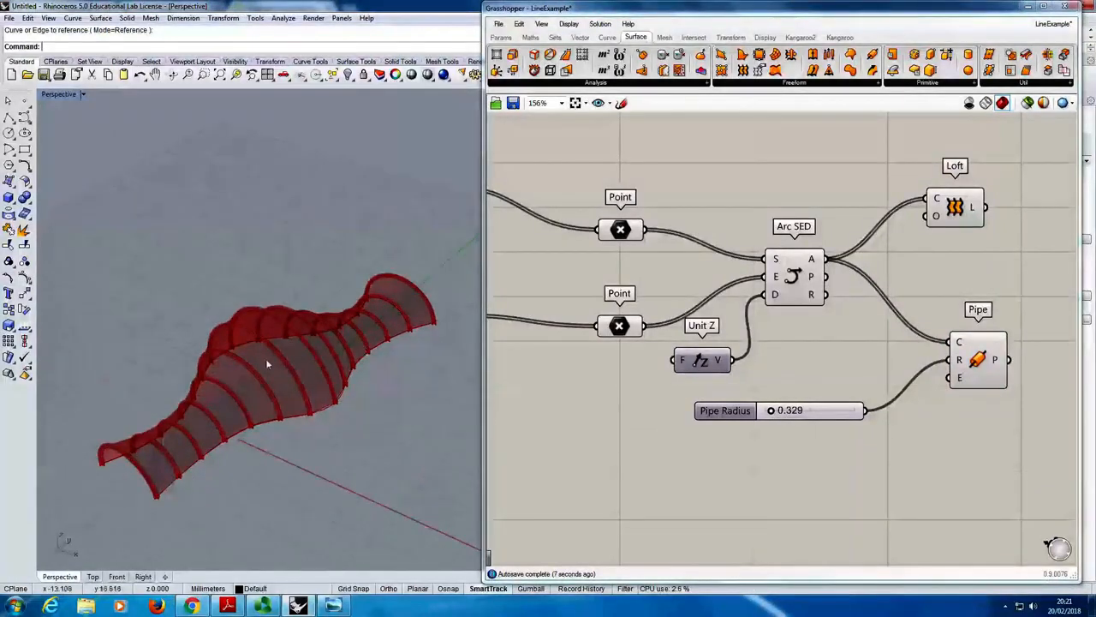
right_drag(265, 358, 181, 341)
right_drag(389, 256, 406, 372)
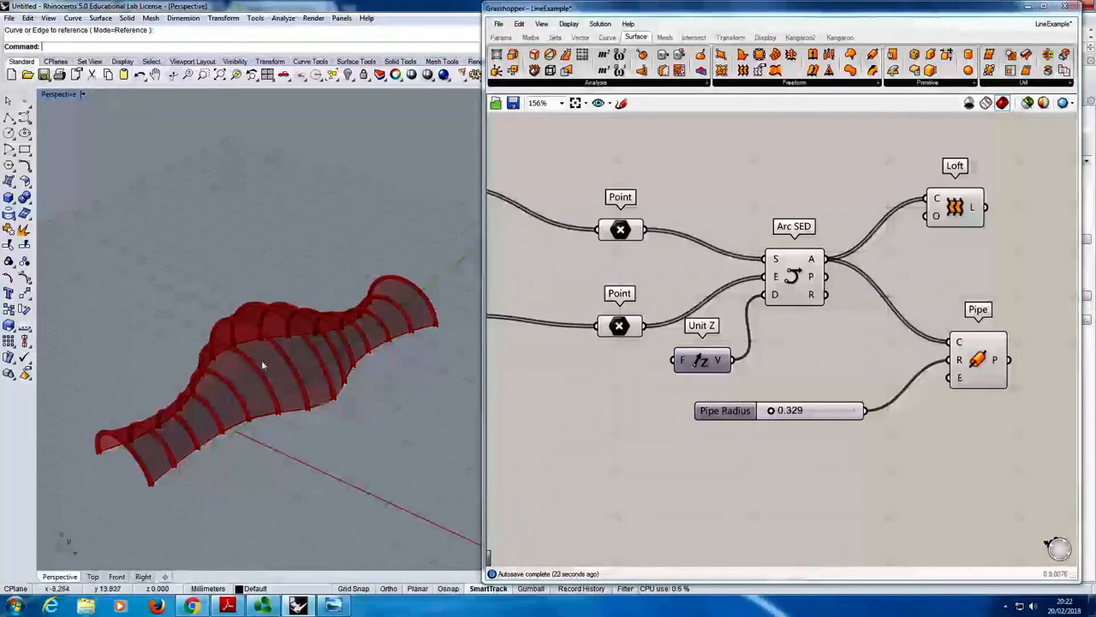
right_drag(262, 360, 179, 400)
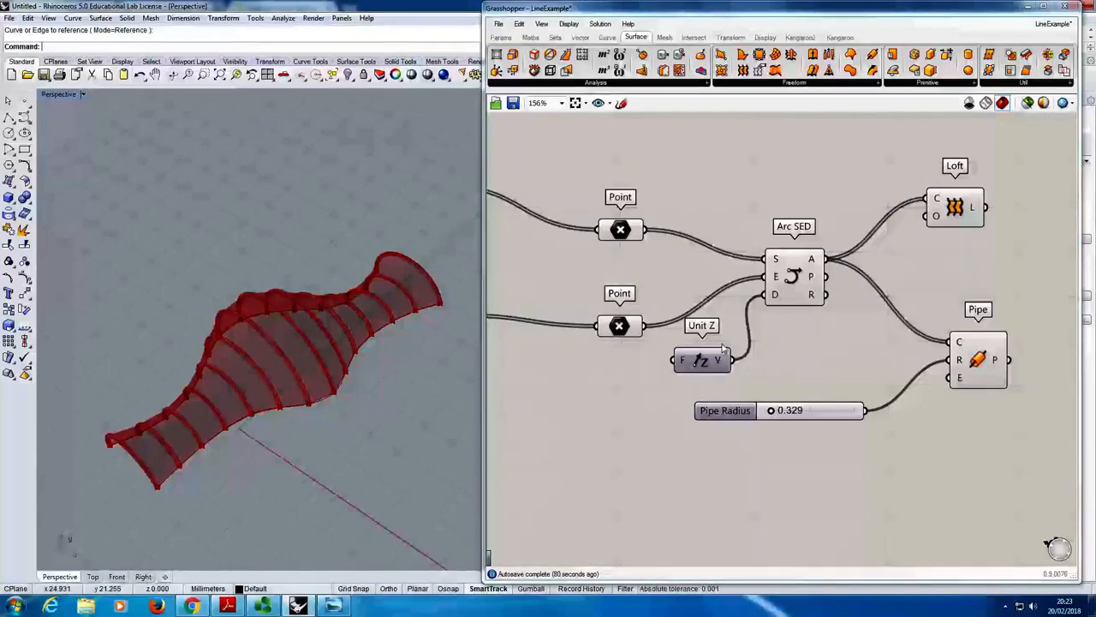
- Move Unit Z above Arc SED's input wires and set the Pipe Radius slider to 0.361
drag(712, 362, 721, 211)
mouse_move(771, 410)
mouse_down()
mouse_move(793, 414)
mouse_move(774, 412)
mouse_up()
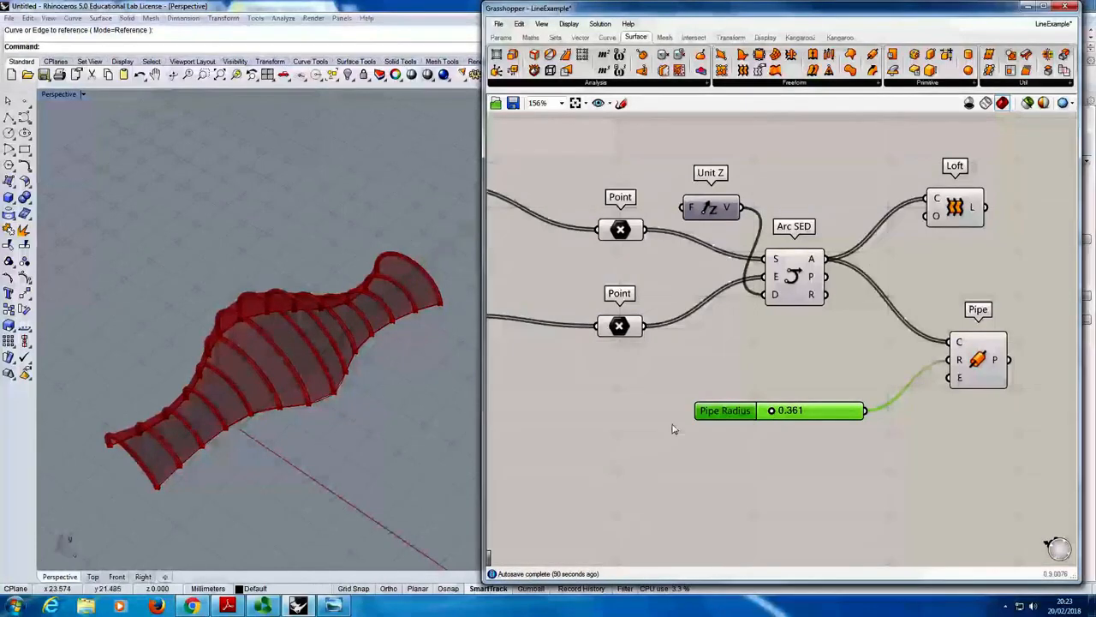
right_drag(731, 464, 681, 427)
- Shift the Pipe Radius slider away from Pipe and place two copies of it stacked beneath the original
drag(678, 377, 631, 373)
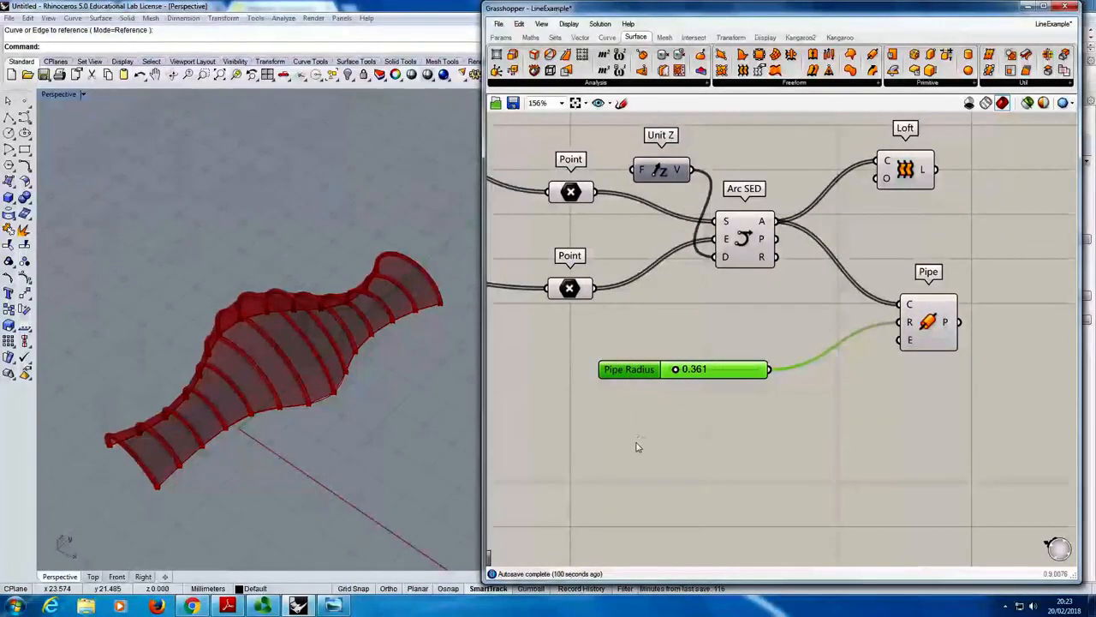
key(ctrl+c)
key(ctrl+v)
drag(641, 381, 641, 423)
key(ctrl+v)
click(865, 461)
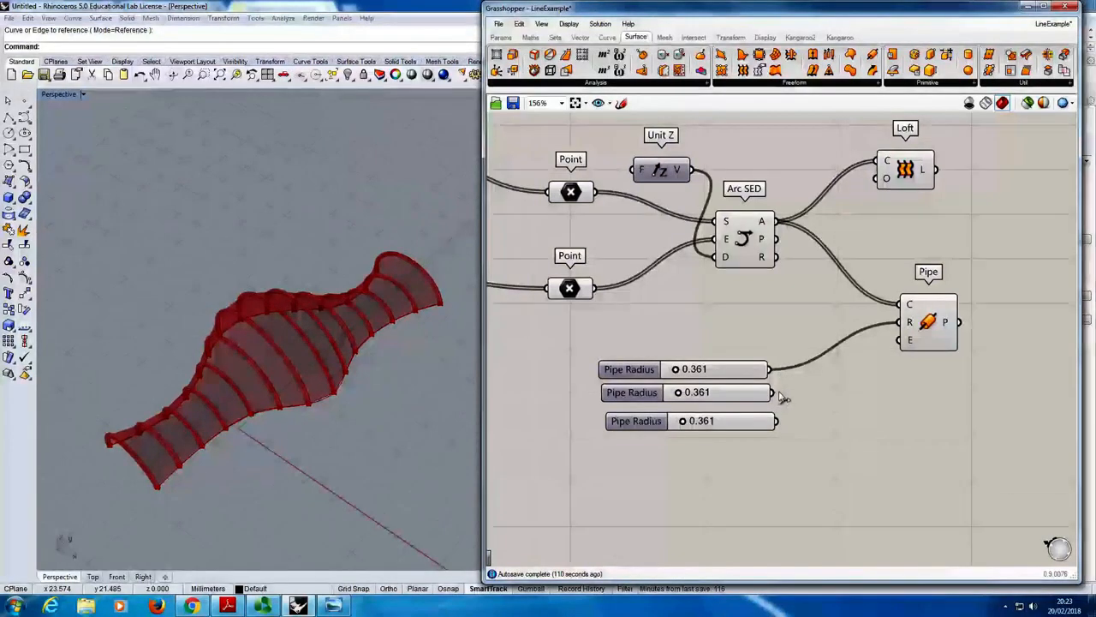
- Try the first copied Pipe Radius slider on Pipe's radius input R, and reconnect the original slider to that input
drag(774, 393, 908, 323)
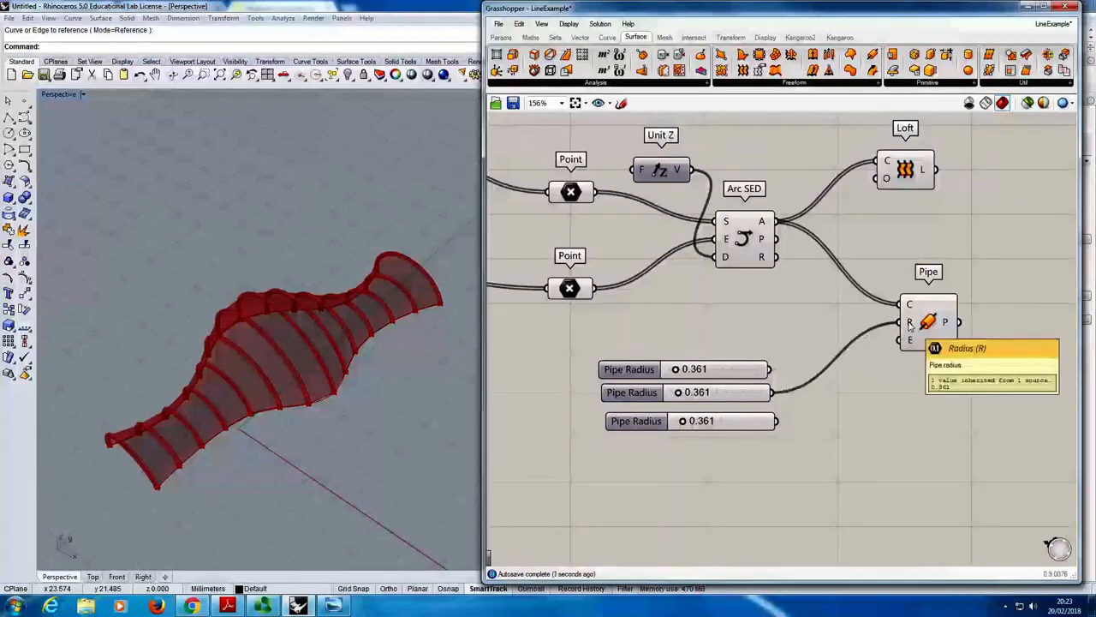
shift+drag(771, 369, 898, 325)
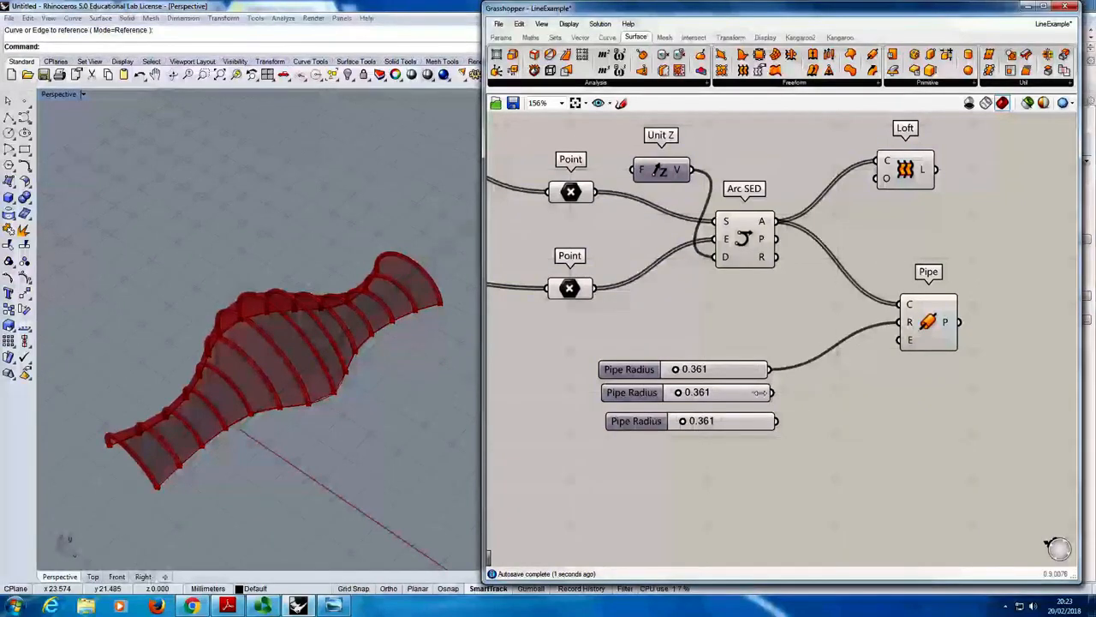
- Connect all three Pipe Radius sliders together to Pipe's radius input R and check the values that input receives
drag(775, 392, 906, 323)
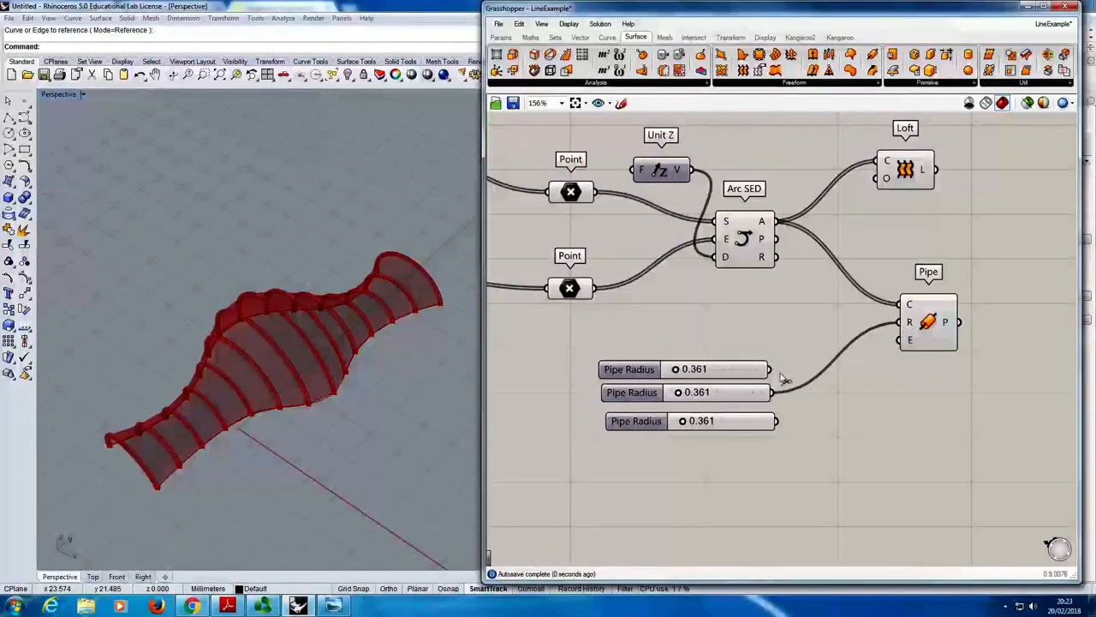
drag(771, 369, 887, 325)
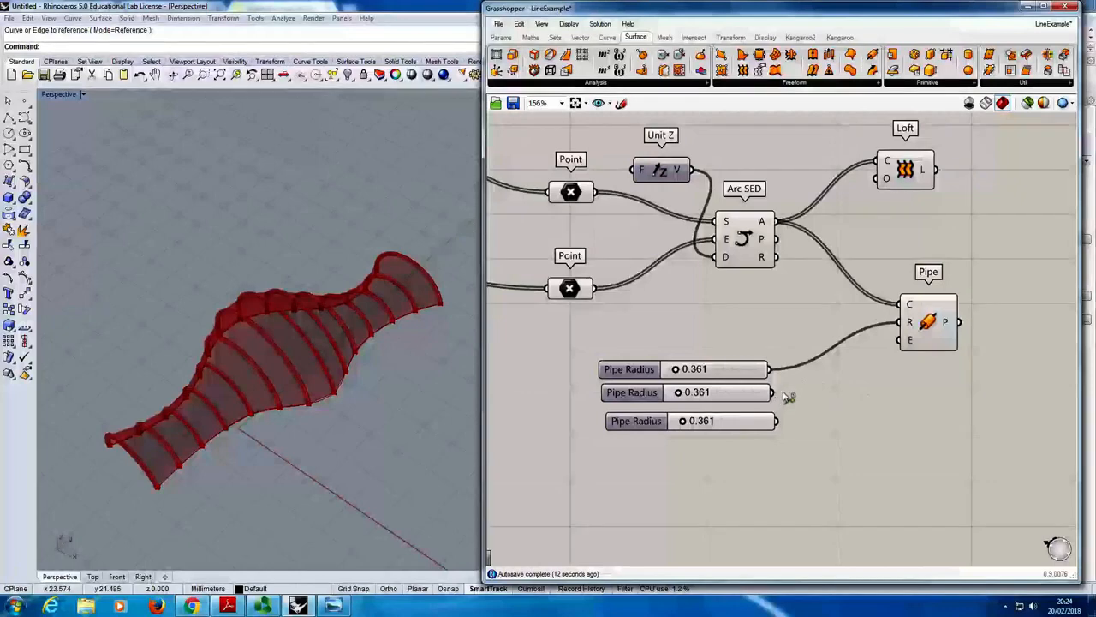
drag(782, 395, 899, 323)
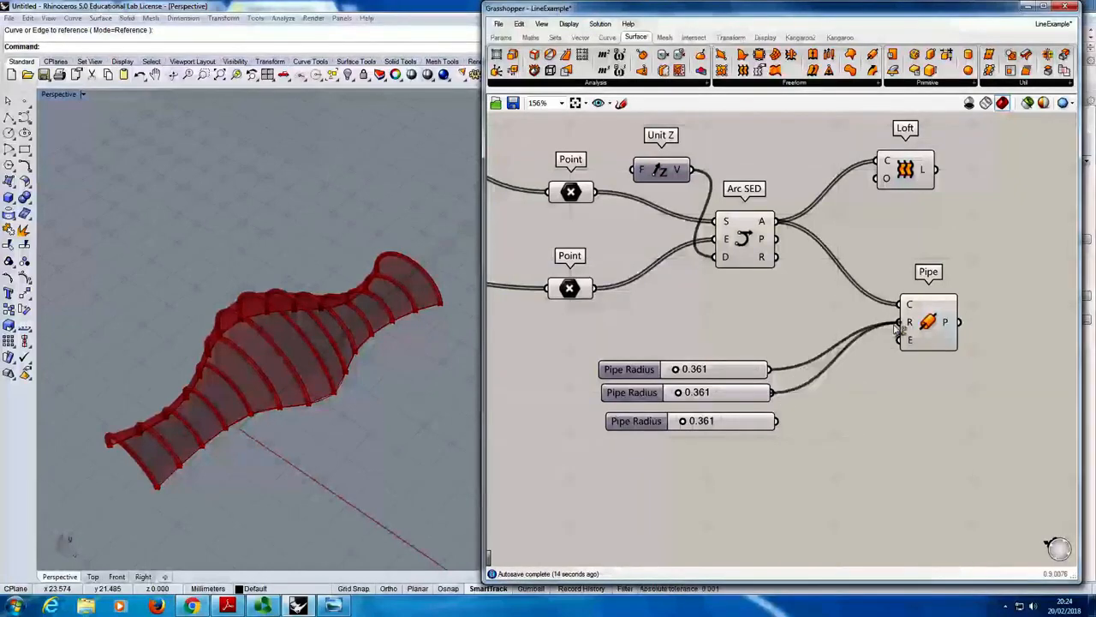
drag(781, 421, 900, 330)
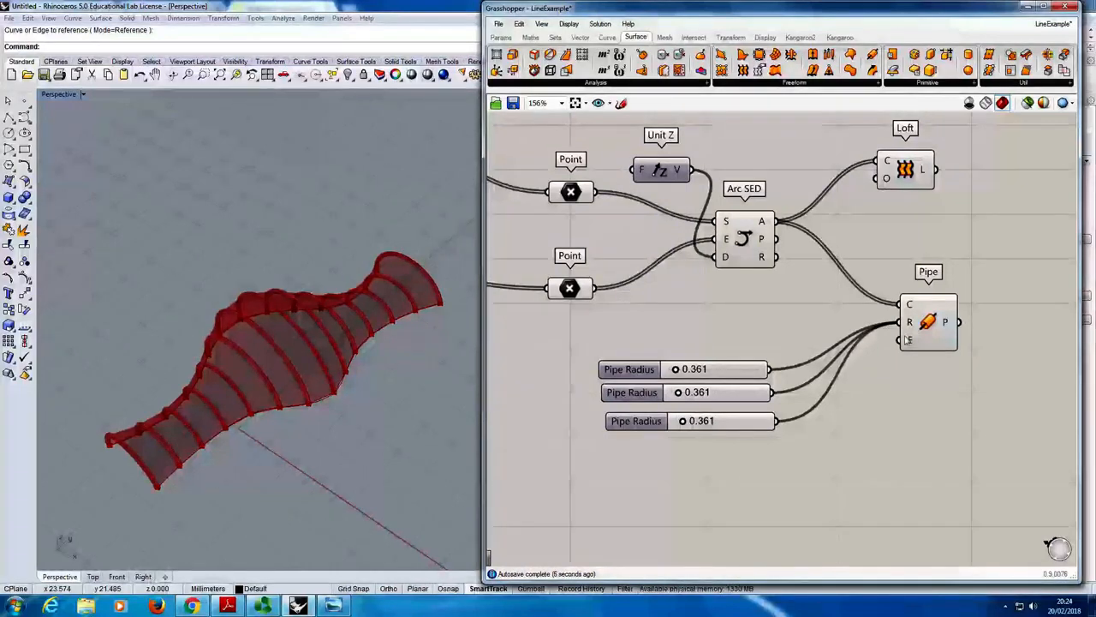
mouse_move(909, 322)
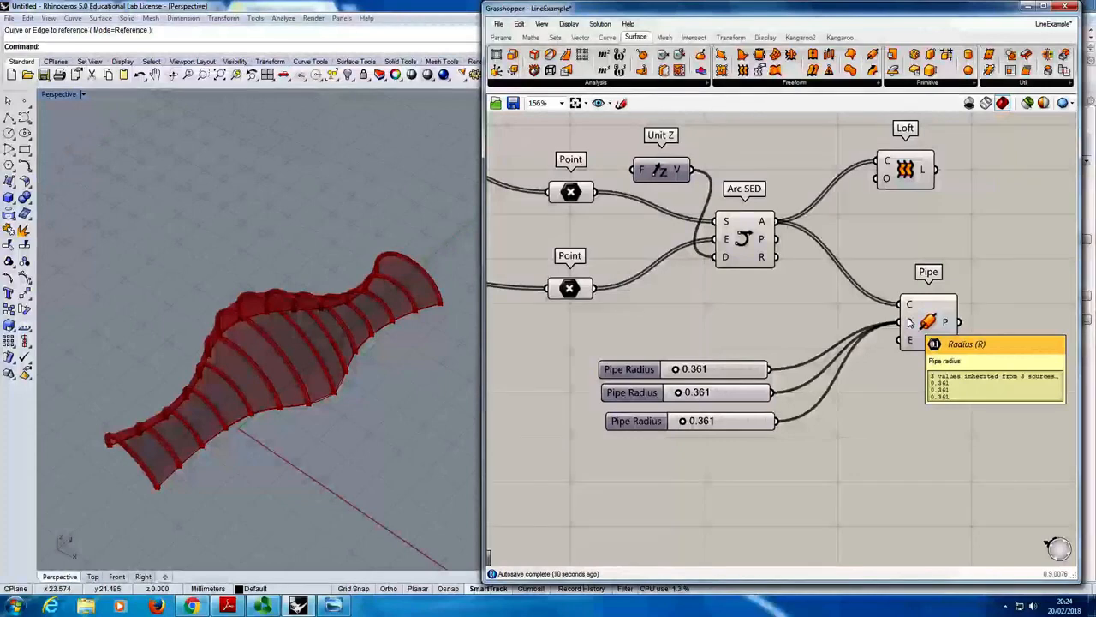
- Set the three stacked Pipe Radius sliders to the differing values 1.447, 1.223 and 0.584, starting with the original
drag(678, 392, 700, 420)
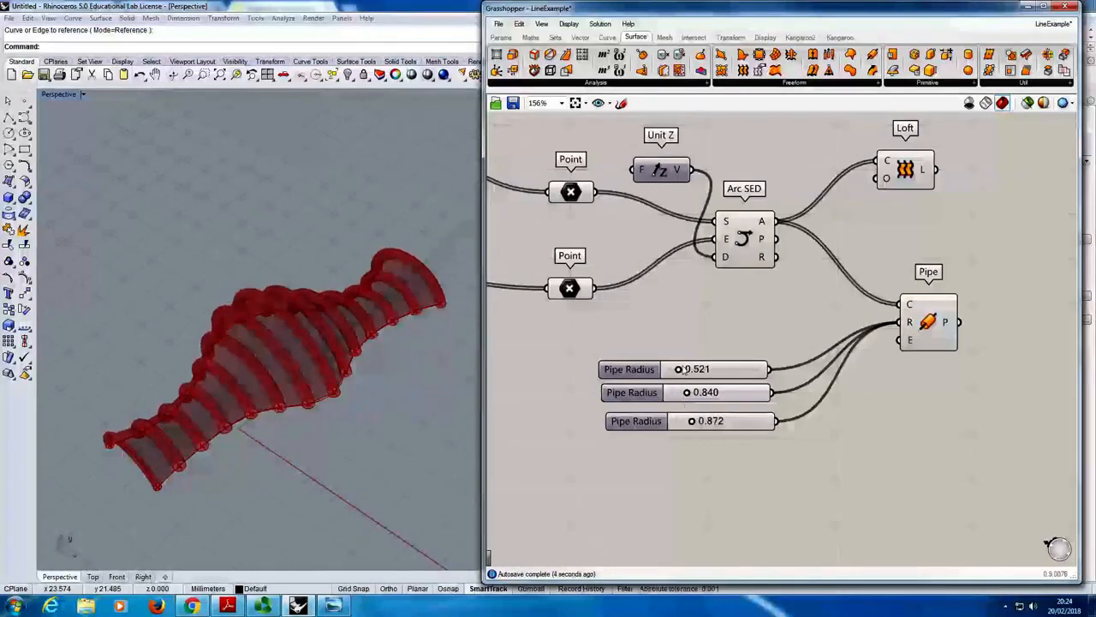
drag(683, 377, 701, 425)
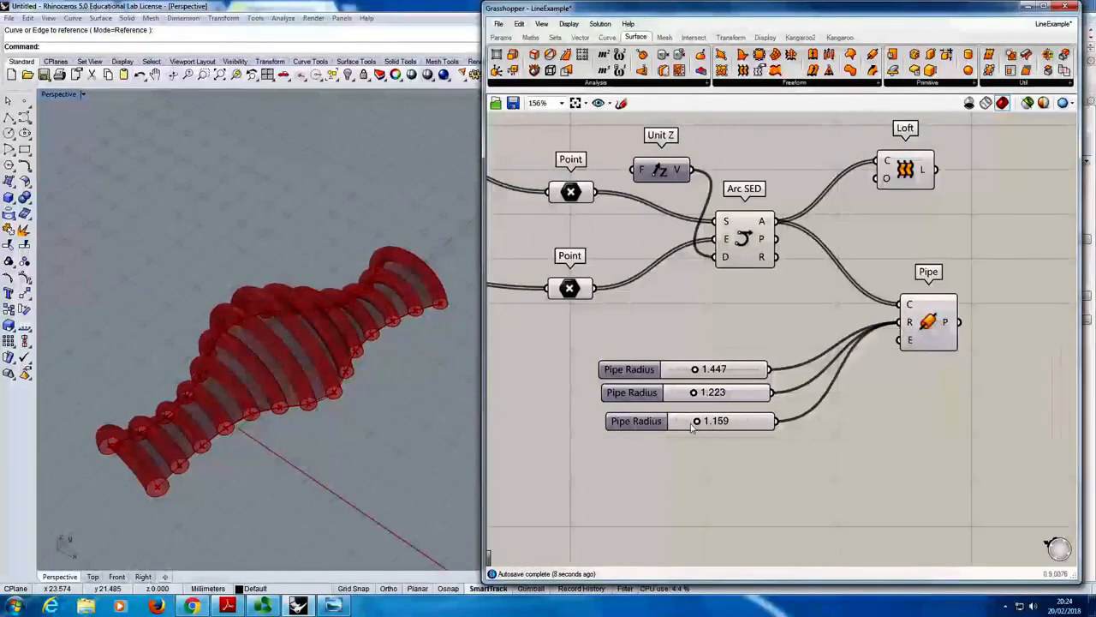
mouse_move(701, 428)
mouse_down()
mouse_move(688, 442)
mouse_move(695, 435)
mouse_up()
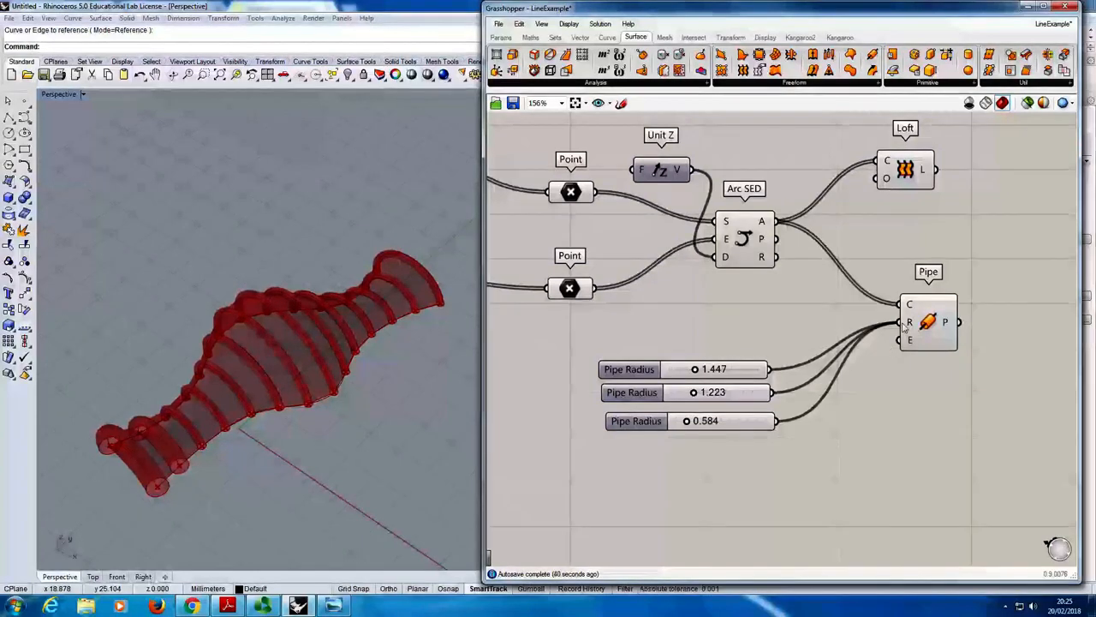
- Disconnect the 0.584 slider and the 1.223 slider from Pipe's radius input R, keeping the original Pipe Radius slider connected
mouse_move(910, 326)
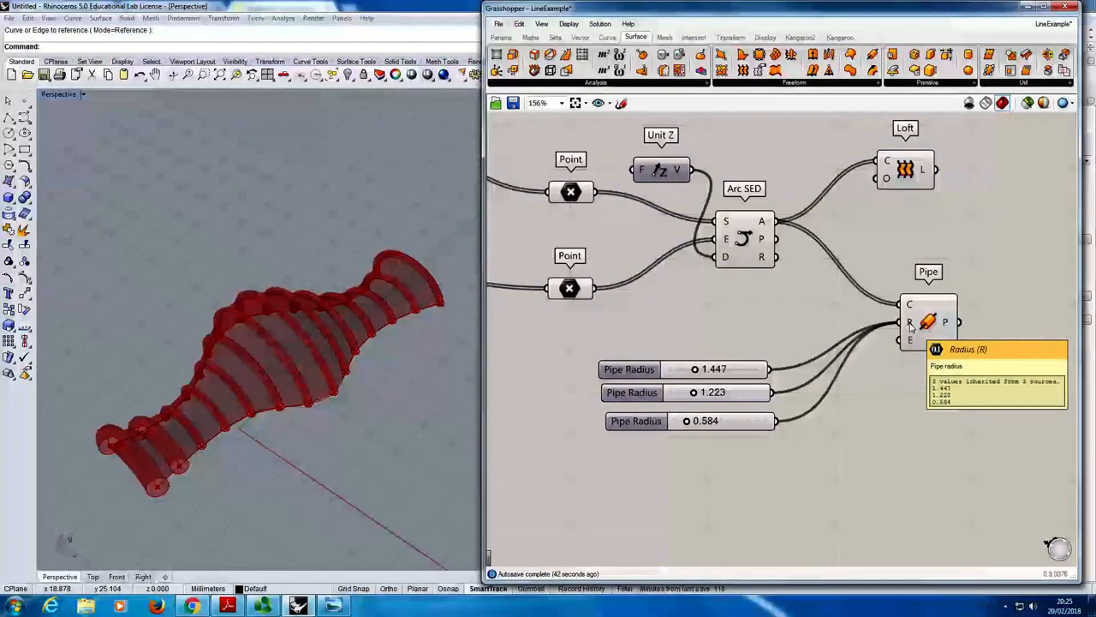
right_click(911, 327)
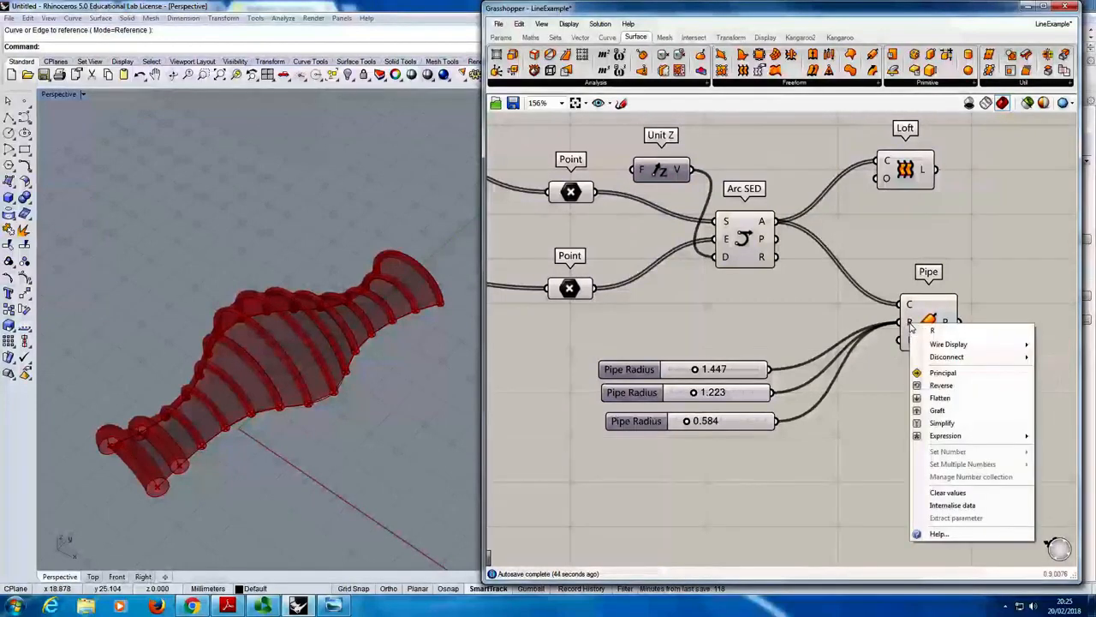
mouse_move(949, 358)
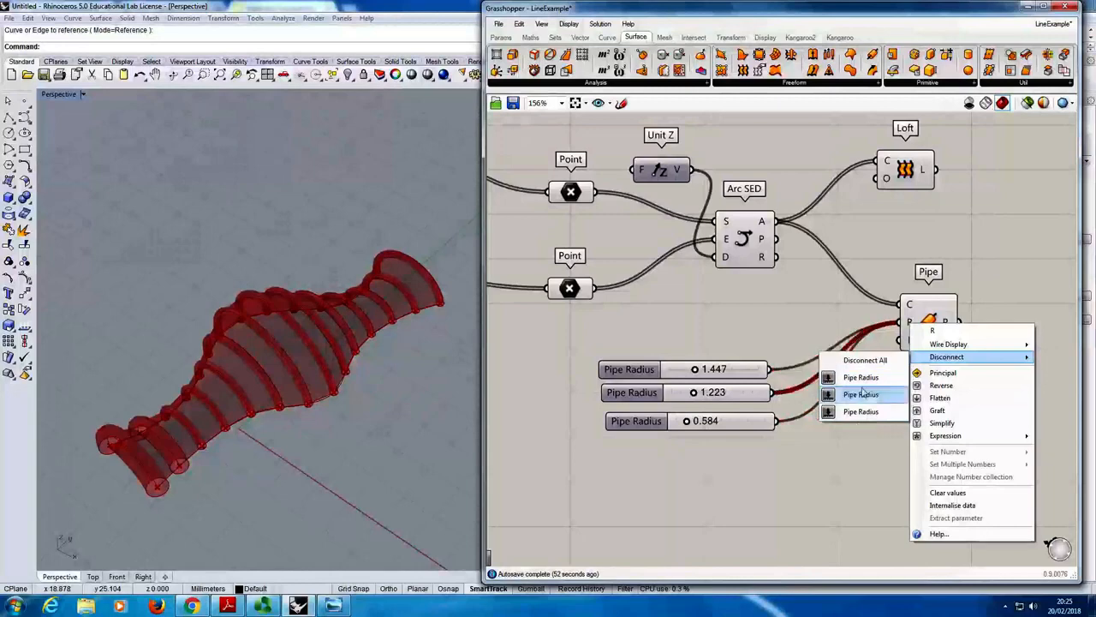
click(863, 412)
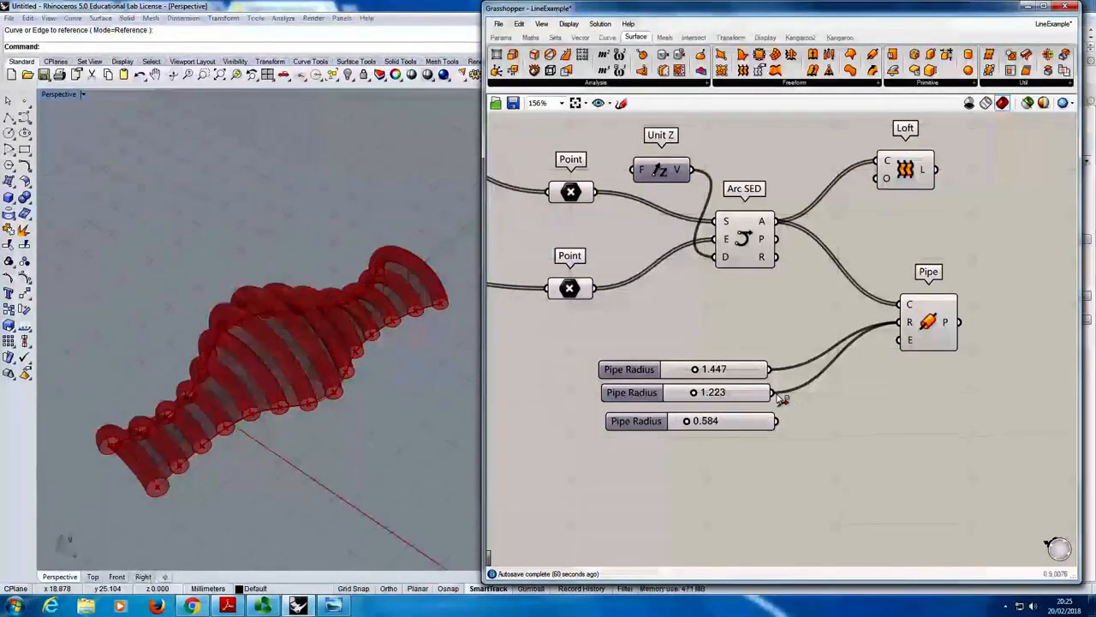
drag(779, 397, 908, 325)
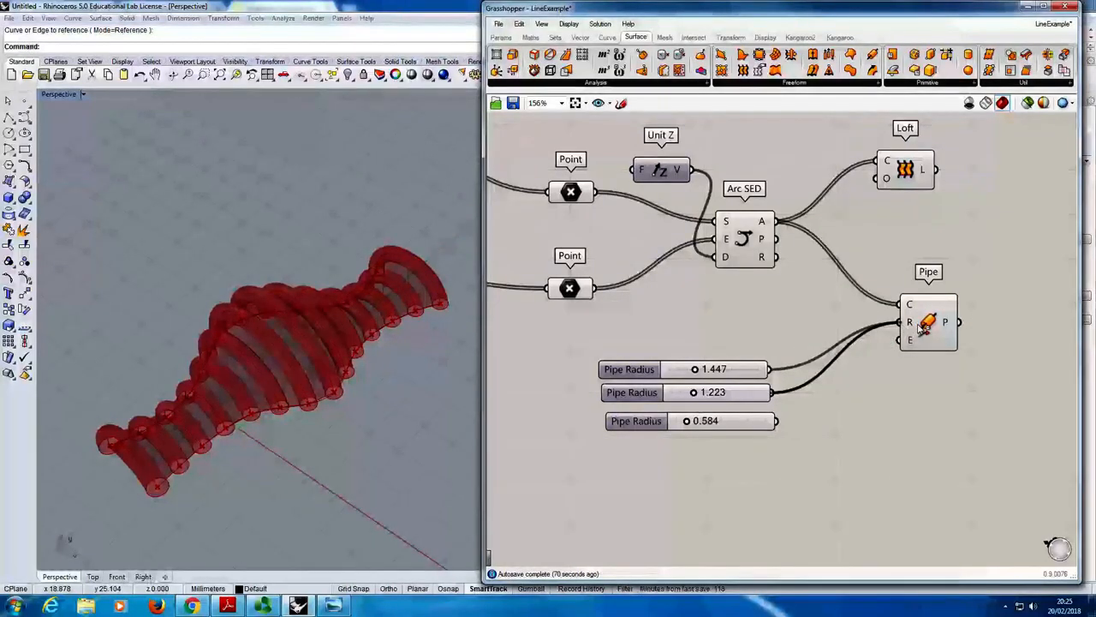
ctrl+drag(918, 329, 919, 329)
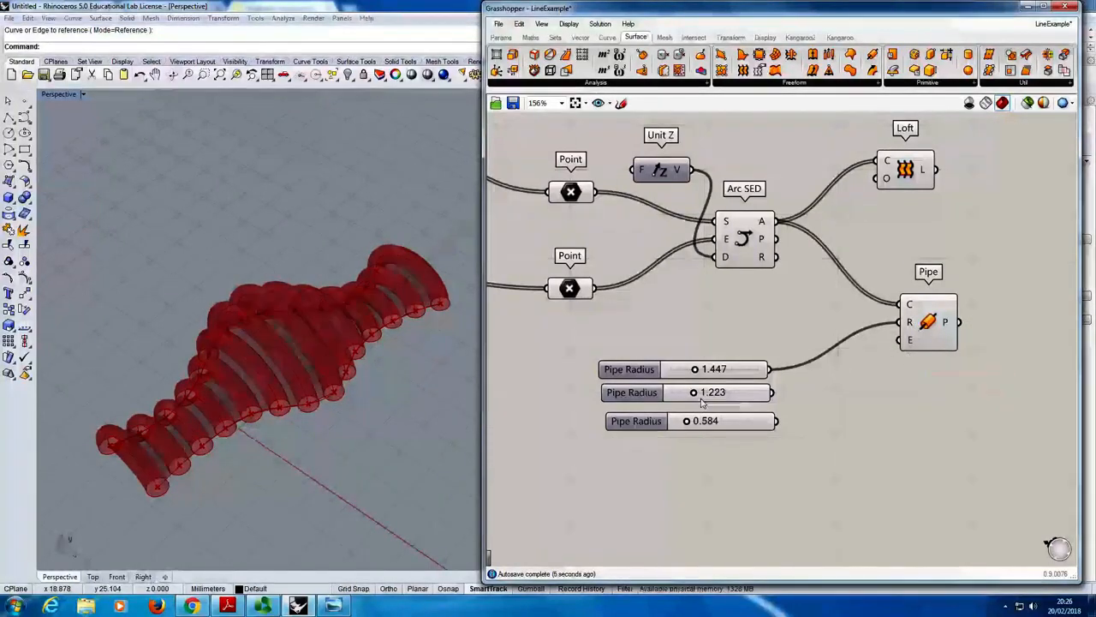
- Delete the two unconnected Pipe Radius copies and set the remaining Pipe Radius slider to 0.457
drag(789, 439, 597, 383)
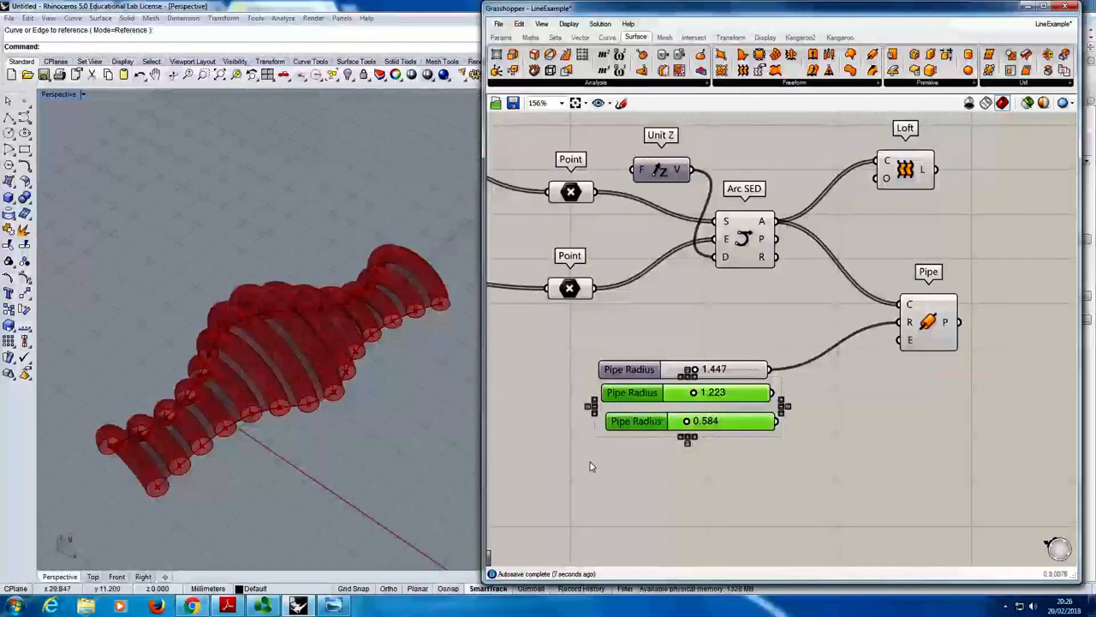
key(Delete)
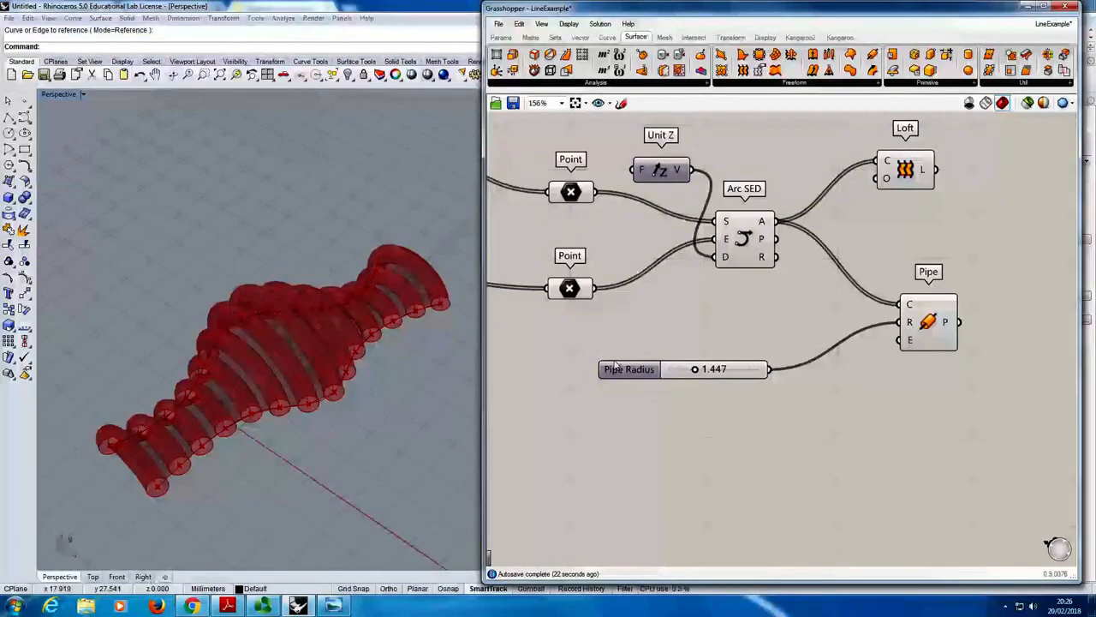
mouse_move(694, 376)
mouse_down()
mouse_move(657, 373)
mouse_move(685, 386)
mouse_move(701, 368)
mouse_up()
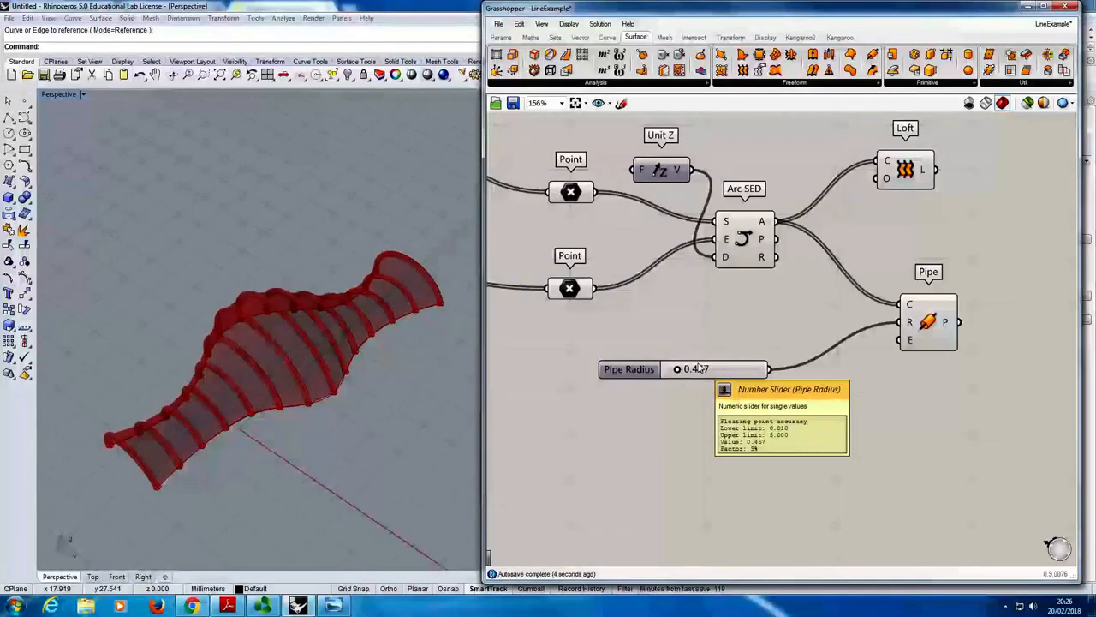
- Examine the two Point components feeding Arc SED by selecting each in turn, and view the piped surface from above
right_drag(248, 344, 253, 365)
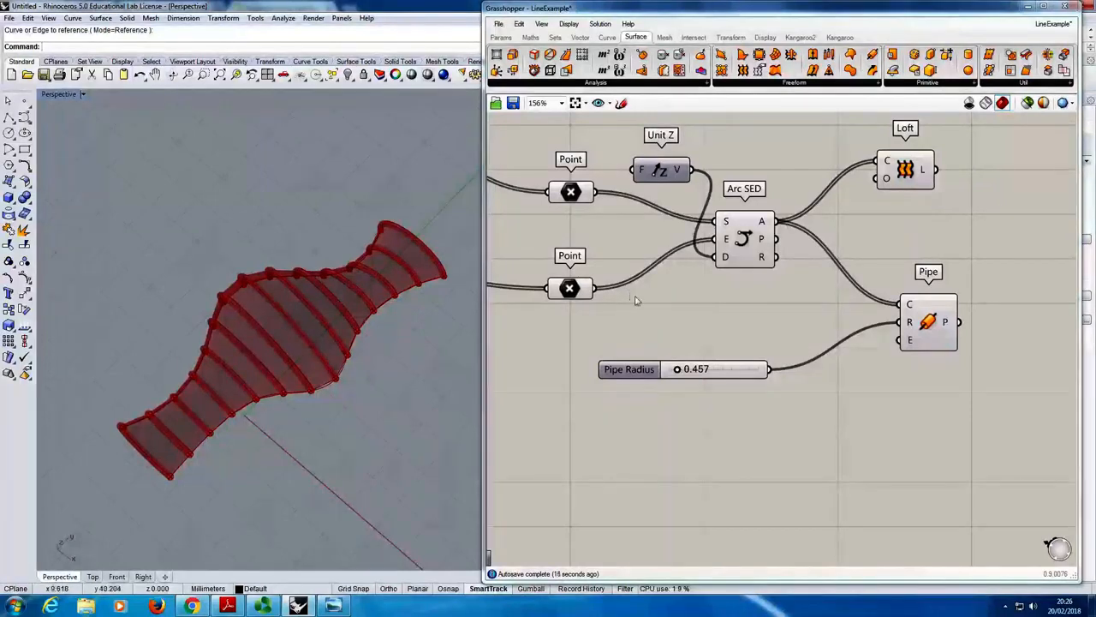
click(573, 192)
click(574, 293)
click(581, 197)
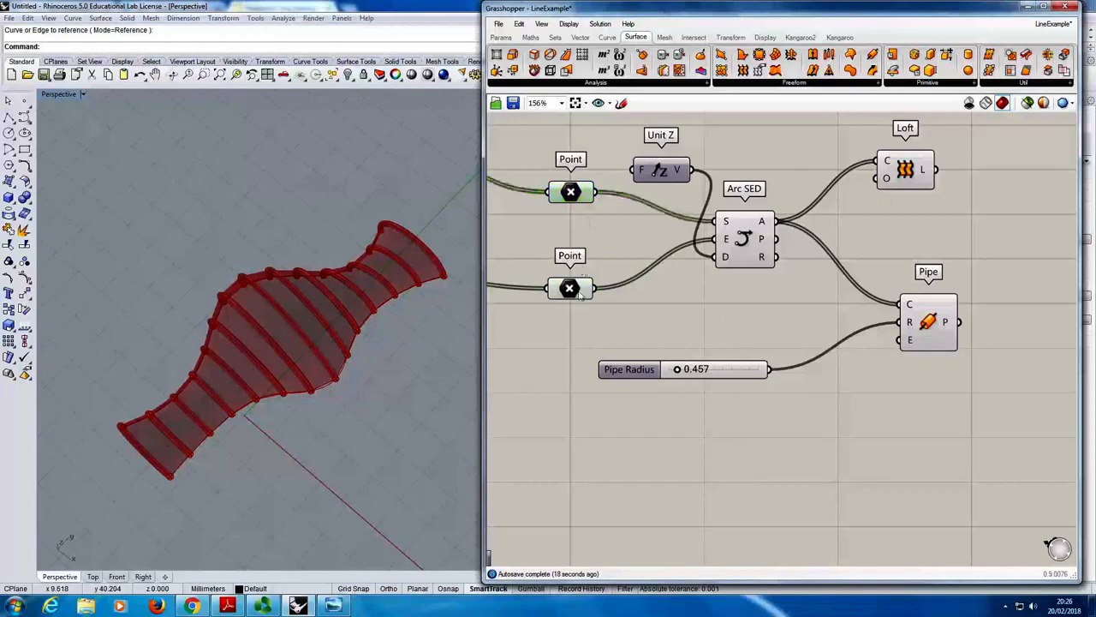
click(567, 295)
click(575, 196)
click(573, 294)
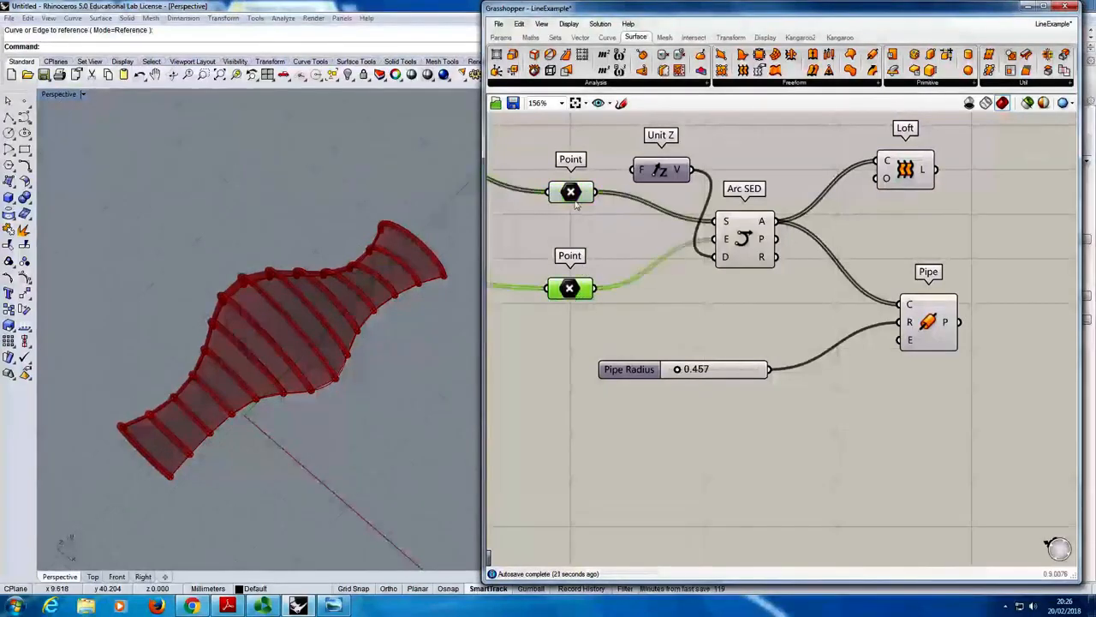
click(571, 195)
click(575, 284)
click(639, 304)
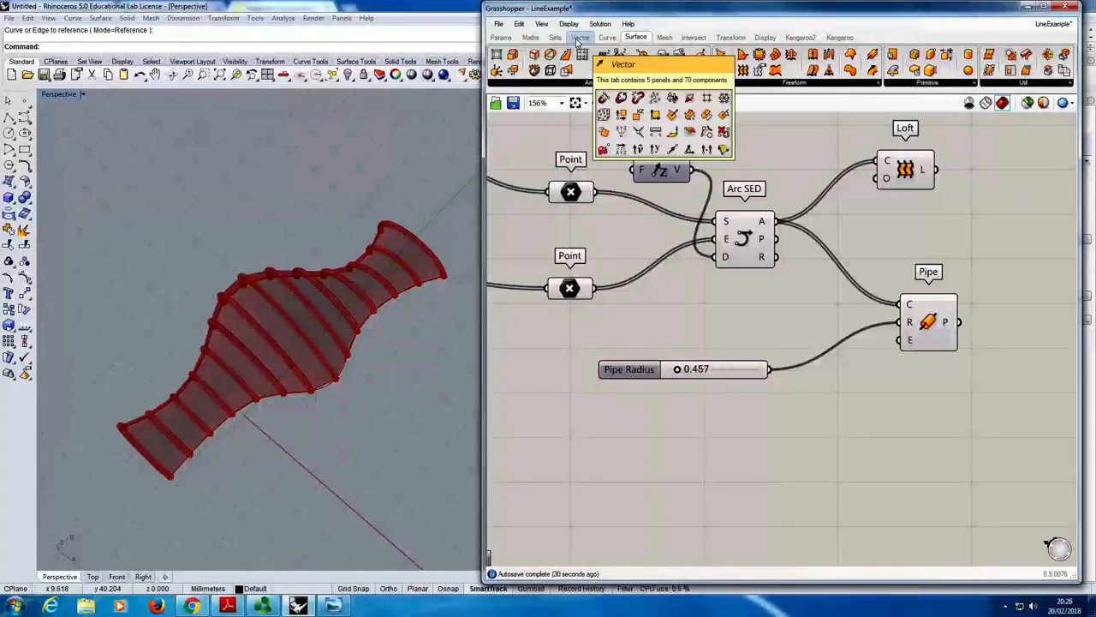
- Add a Distance component and place it beneath Arc SED, just above the Pipe Radius slider
click(579, 38)
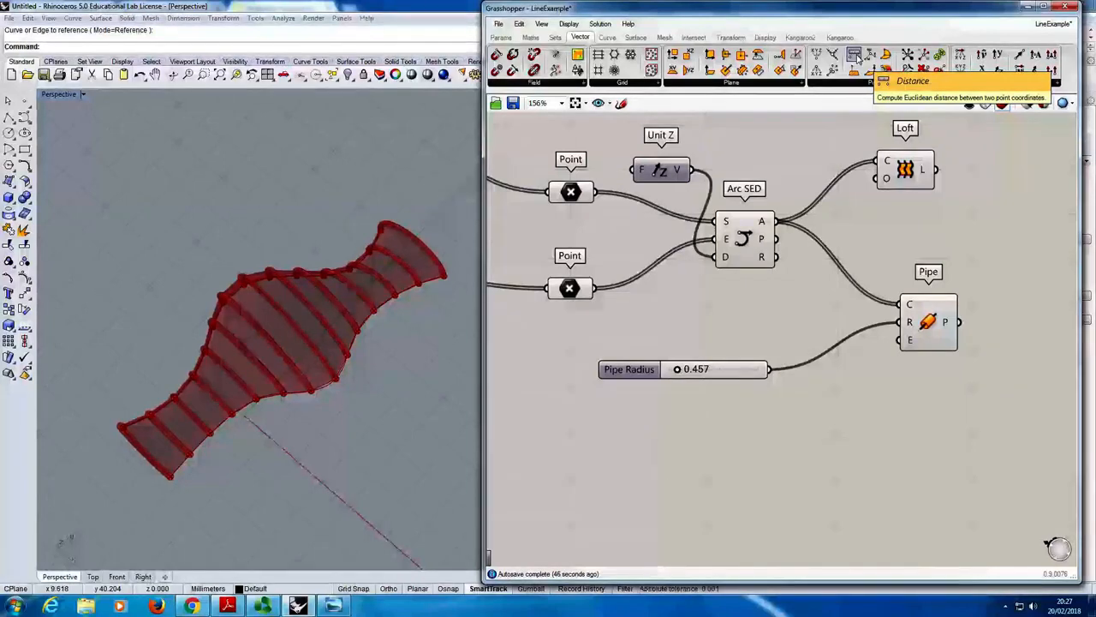
double_click(724, 295)
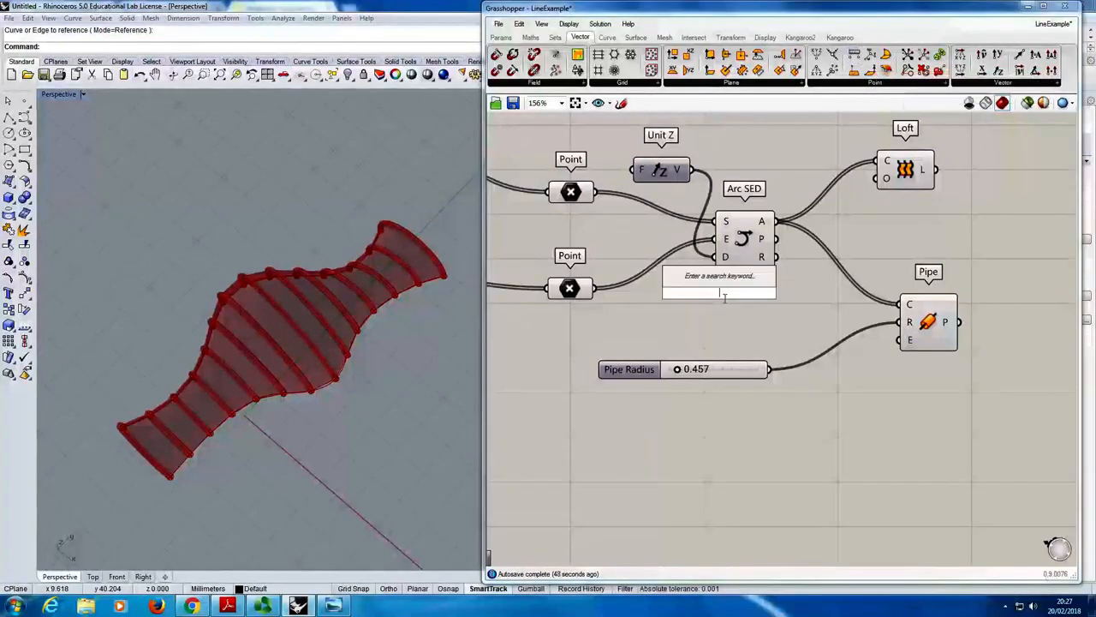
text(Dis)
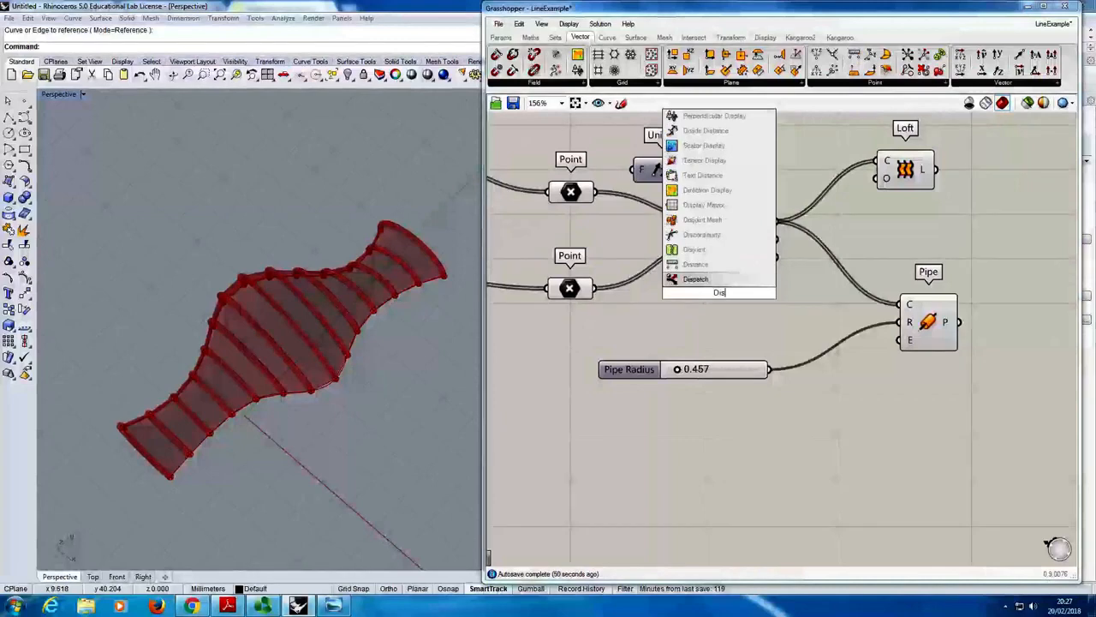
click(698, 267)
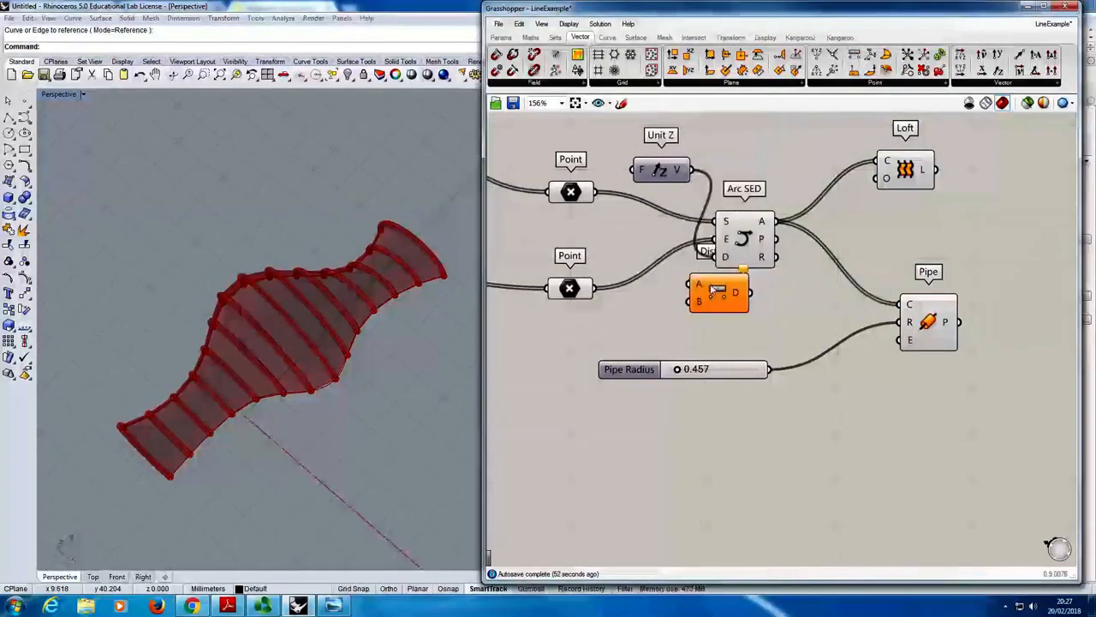
drag(714, 297, 685, 326)
click(631, 309)
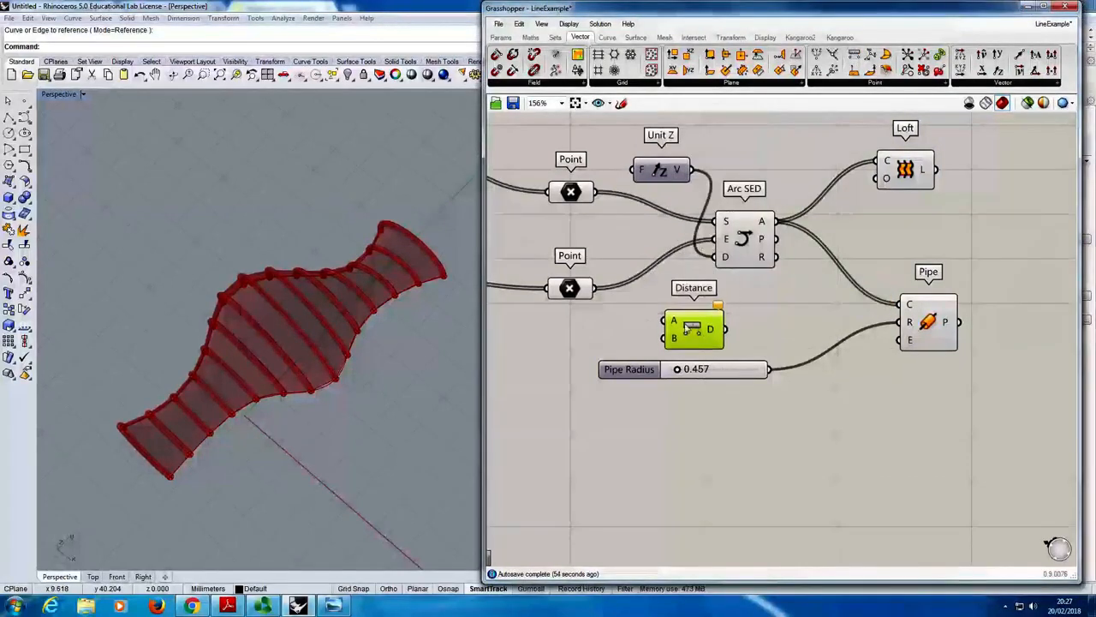
click(616, 332)
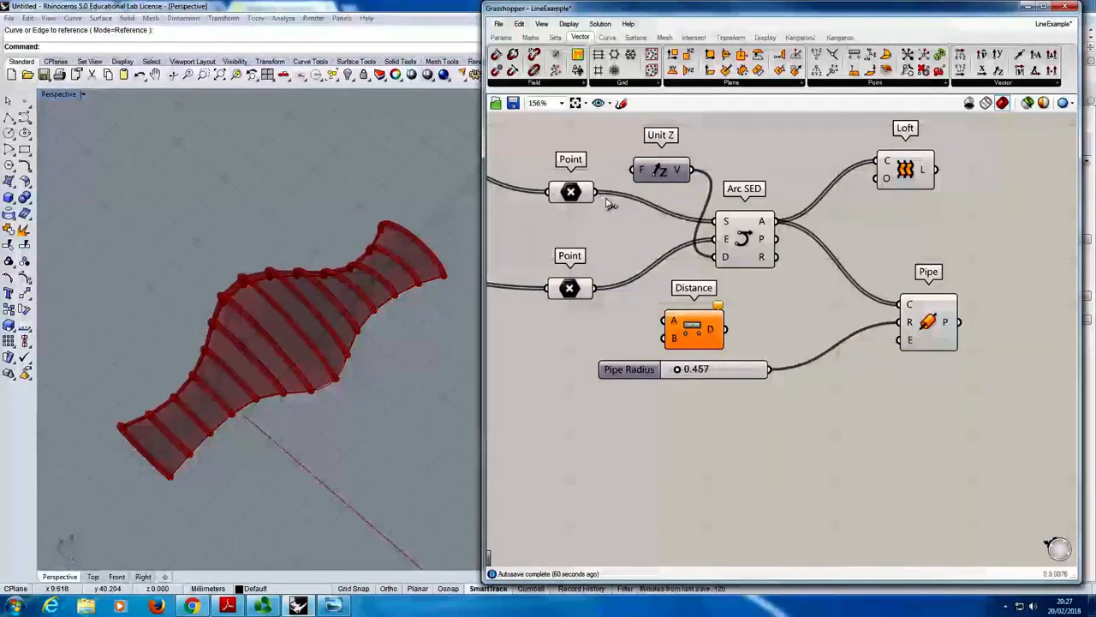
- Connect the upper Point component to Distance's input A and the lower Point component to its input B
drag(597, 192, 667, 321)
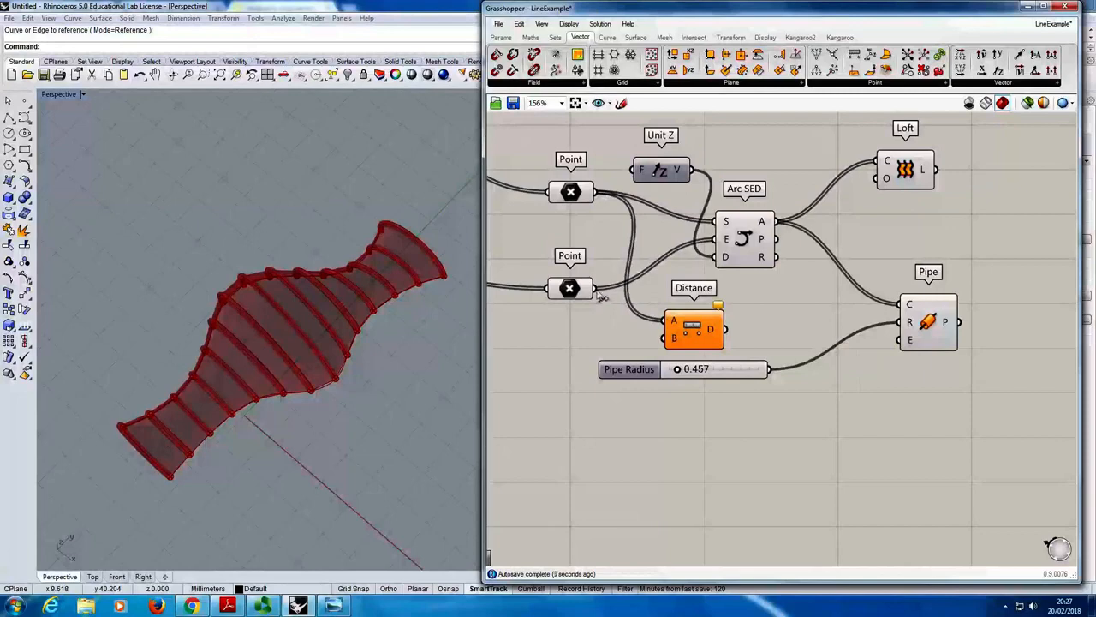
drag(598, 289, 665, 338)
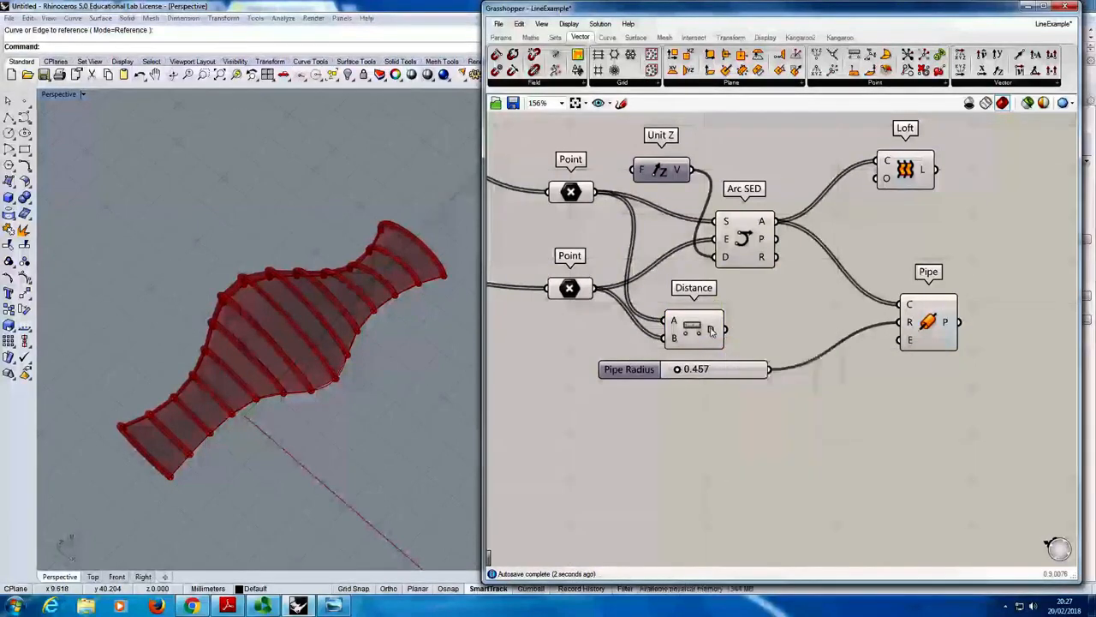
mouse_move(710, 331)
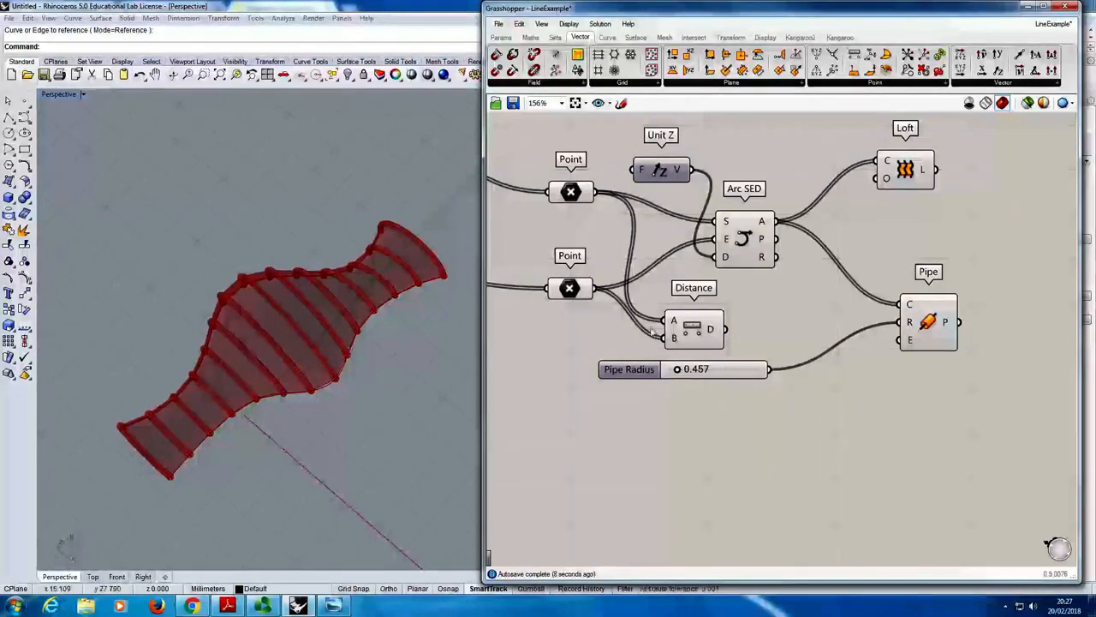
- Shift Distance slightly to sit under Arc SED and move the Pipe Radius slider further down to make room
drag(692, 313, 713, 333)
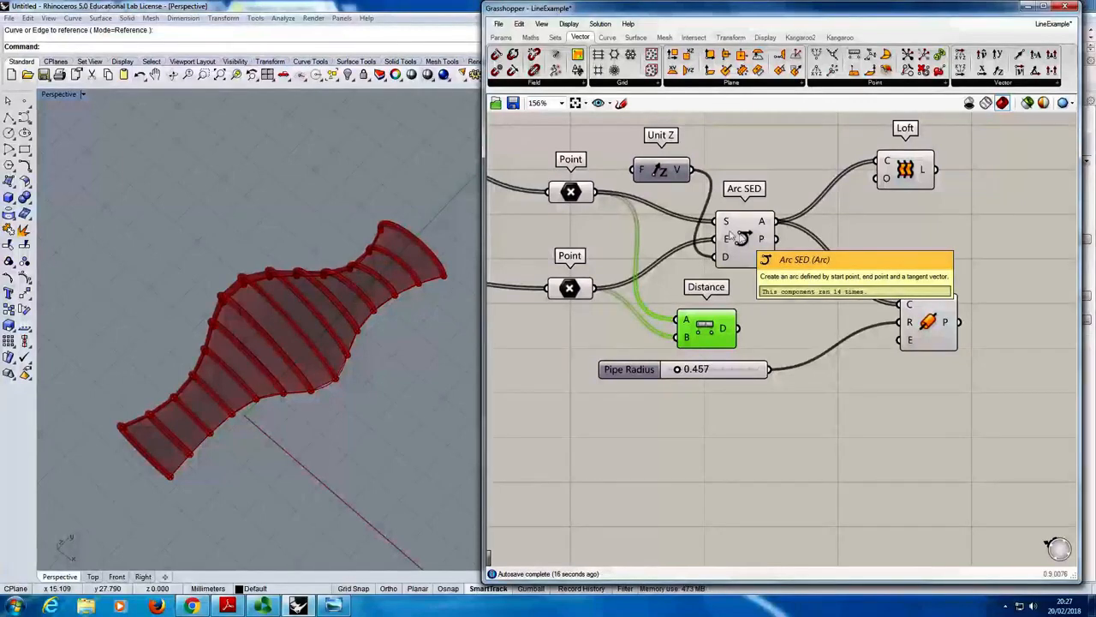
mouse_move(726, 331)
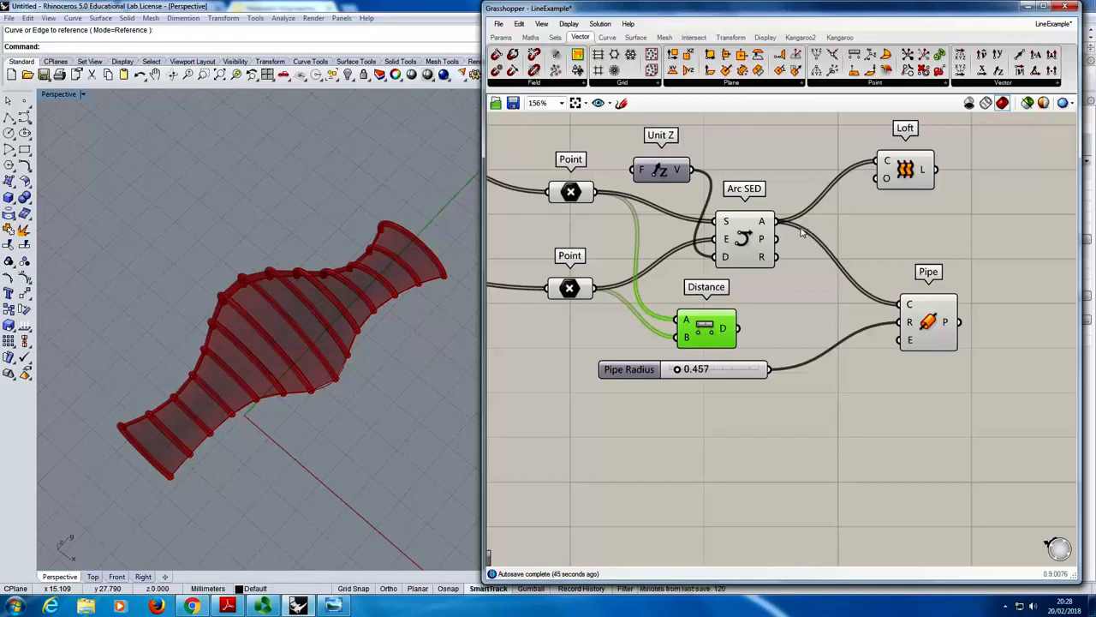
click(765, 335)
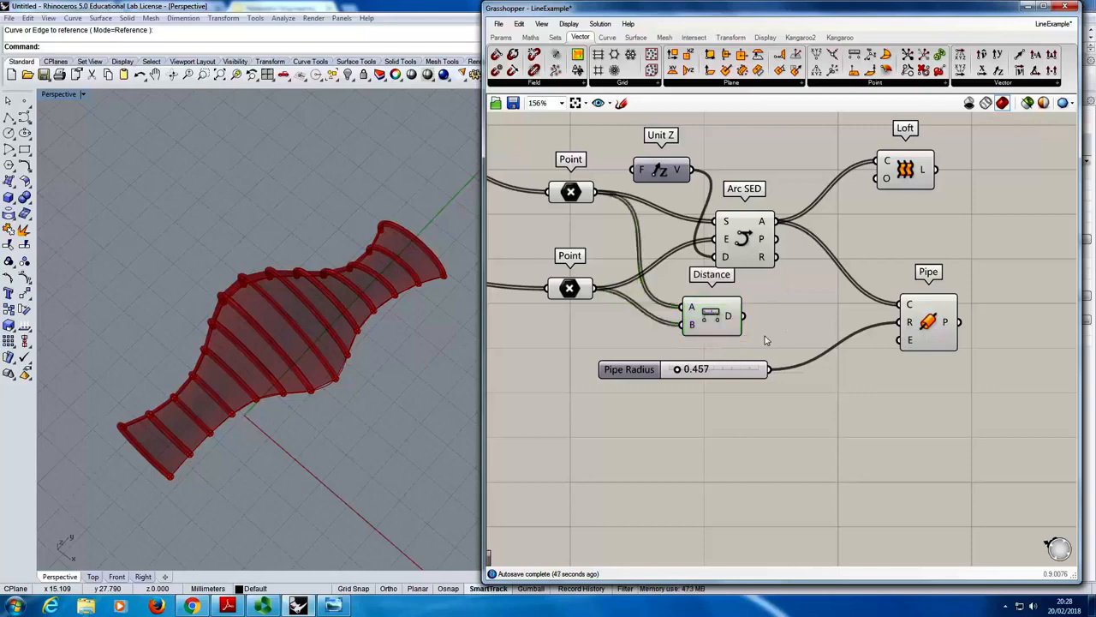
drag(724, 318, 722, 325)
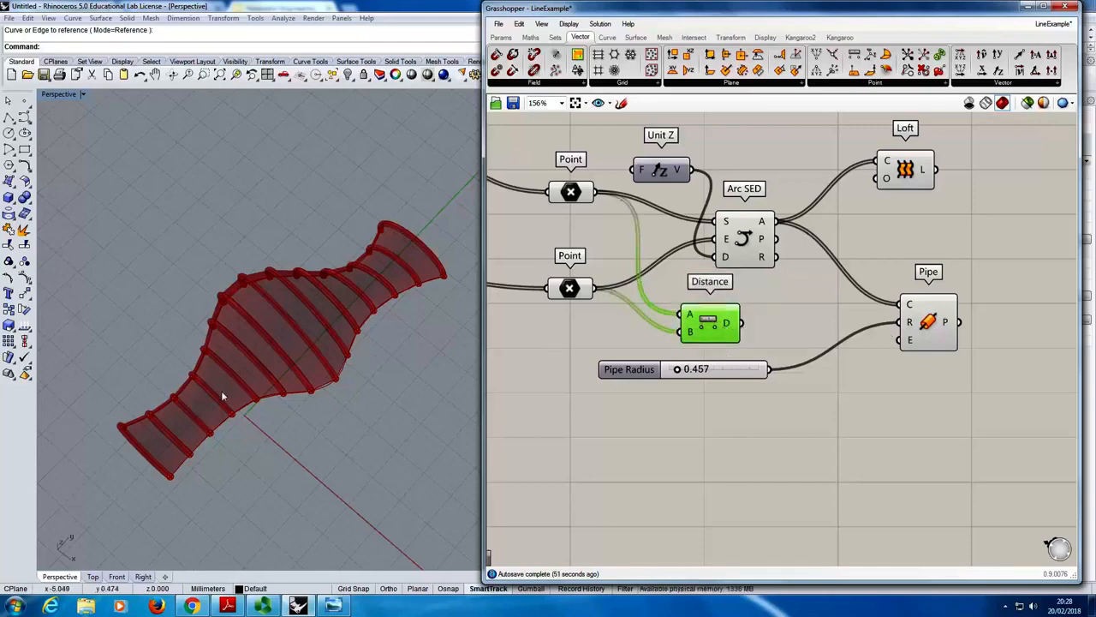
drag(631, 369, 624, 396)
click(756, 360)
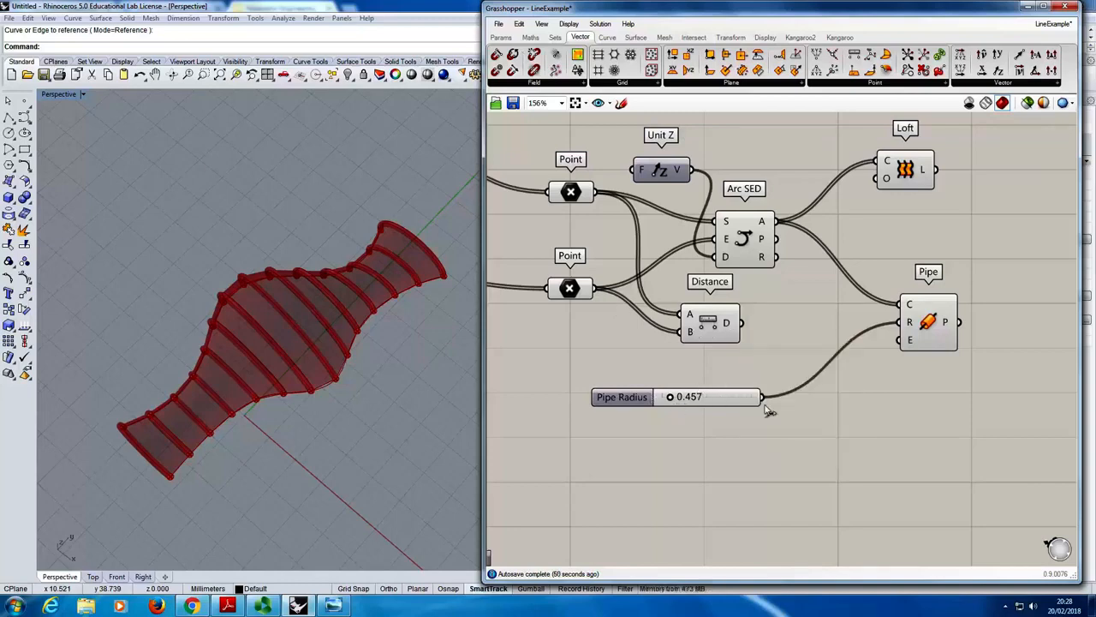
- Add a Multiplication component between Distance and Pipe, feed it the distances and the Pipe Radius slider, and connect its result to Pipe's R input
mouse_move(608, 405)
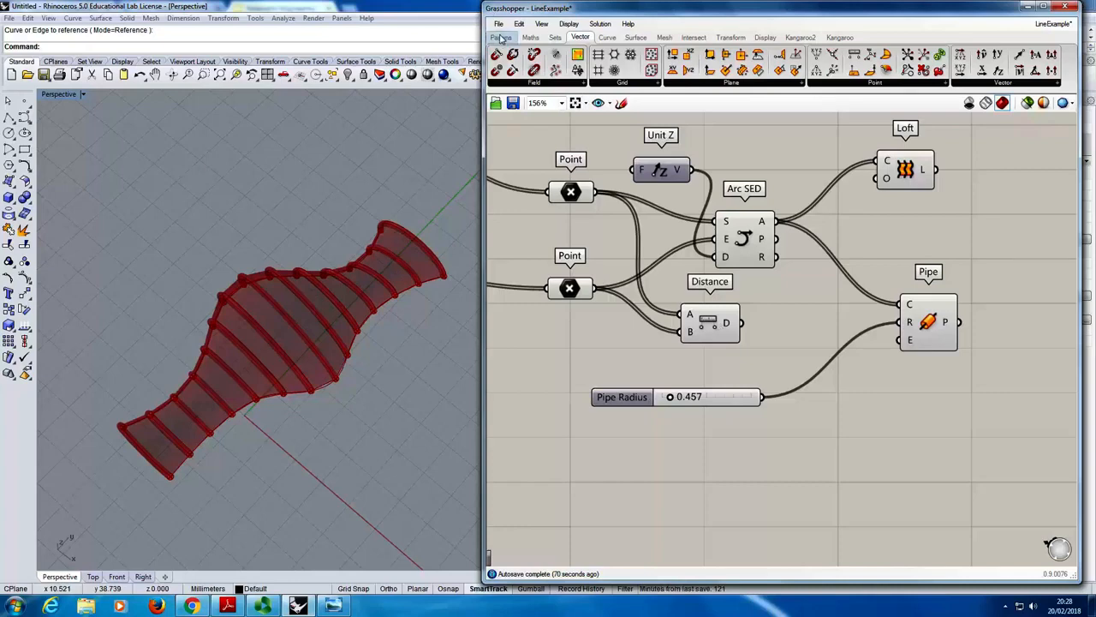
click(531, 38)
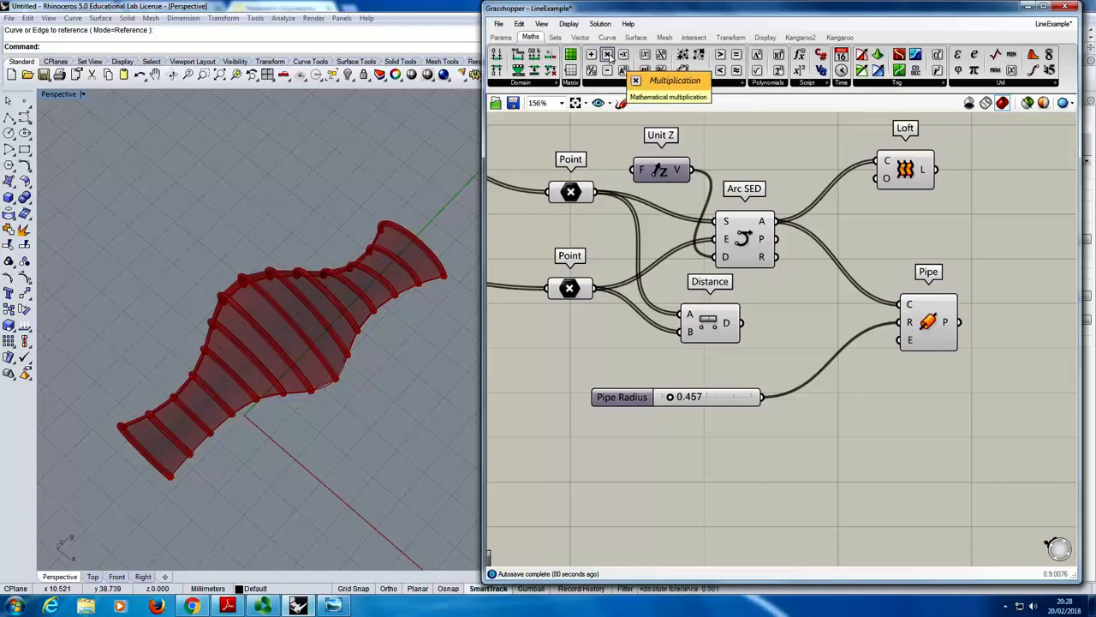
drag(610, 55, 782, 341)
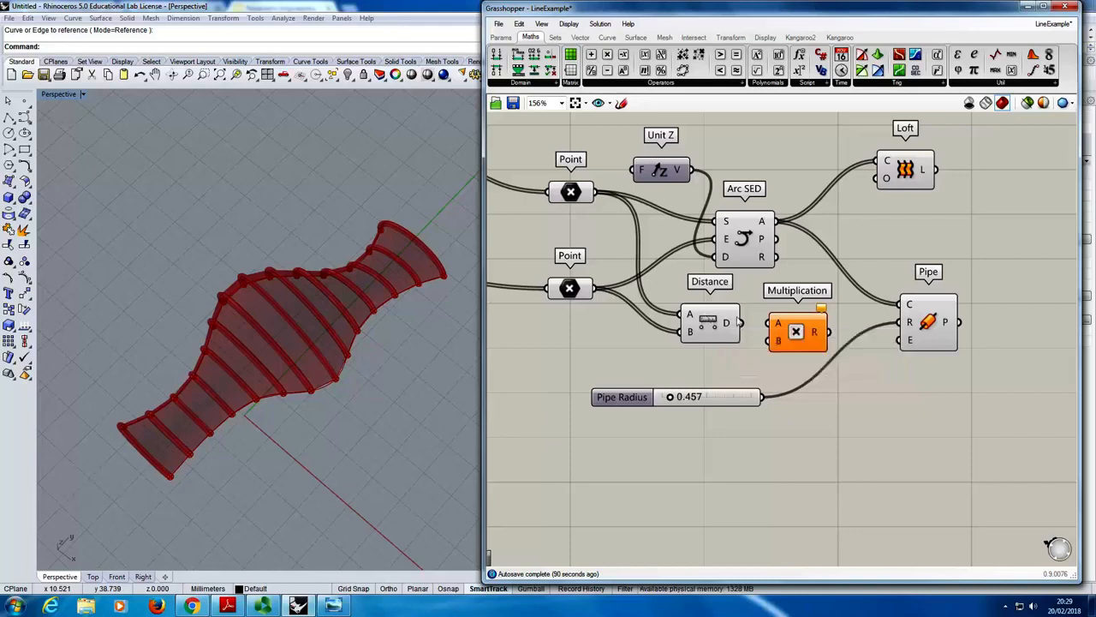
drag(744, 324, 772, 325)
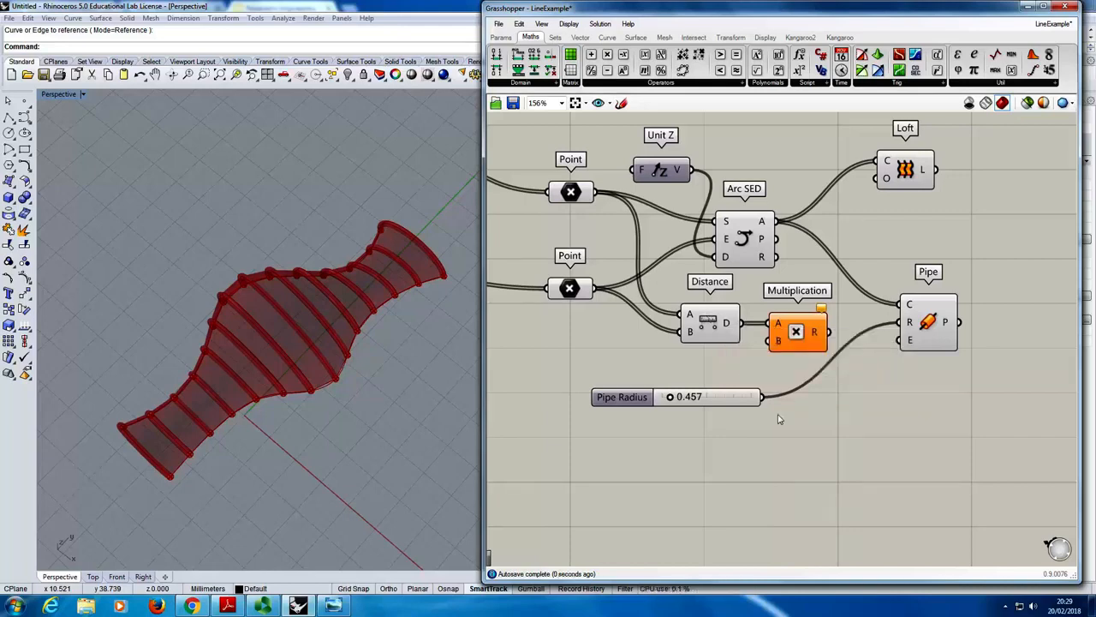
drag(772, 405, 910, 323)
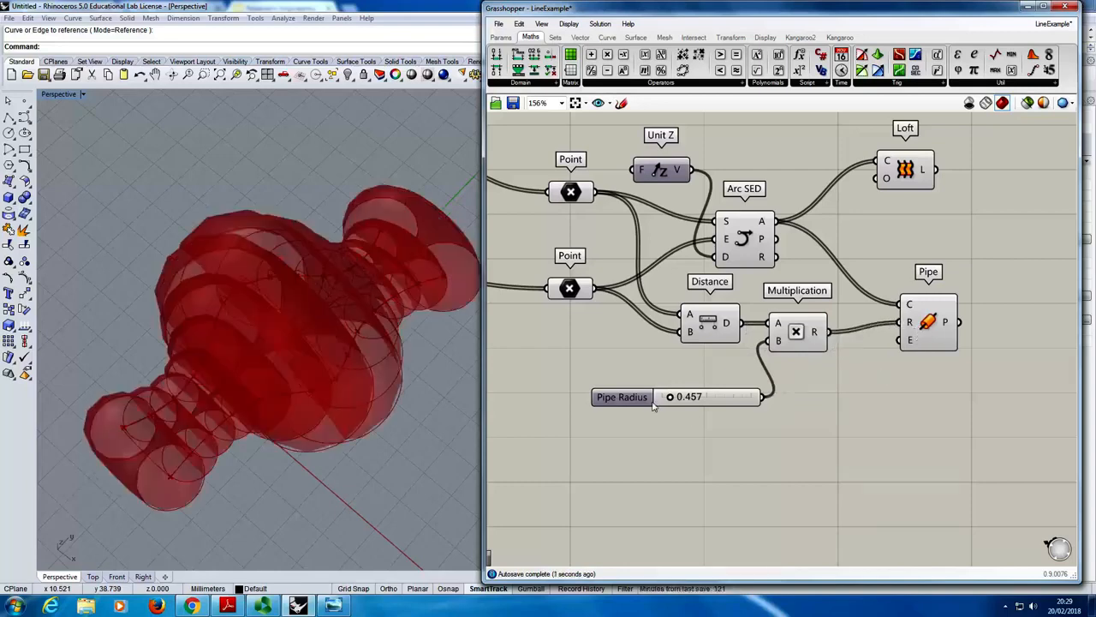
- Set the Pipe Radius slider's maximum to 0.1 and its value to 0.043
mouse_move(666, 406)
mouse_down()
mouse_move(685, 406)
mouse_move(663, 408)
mouse_up()
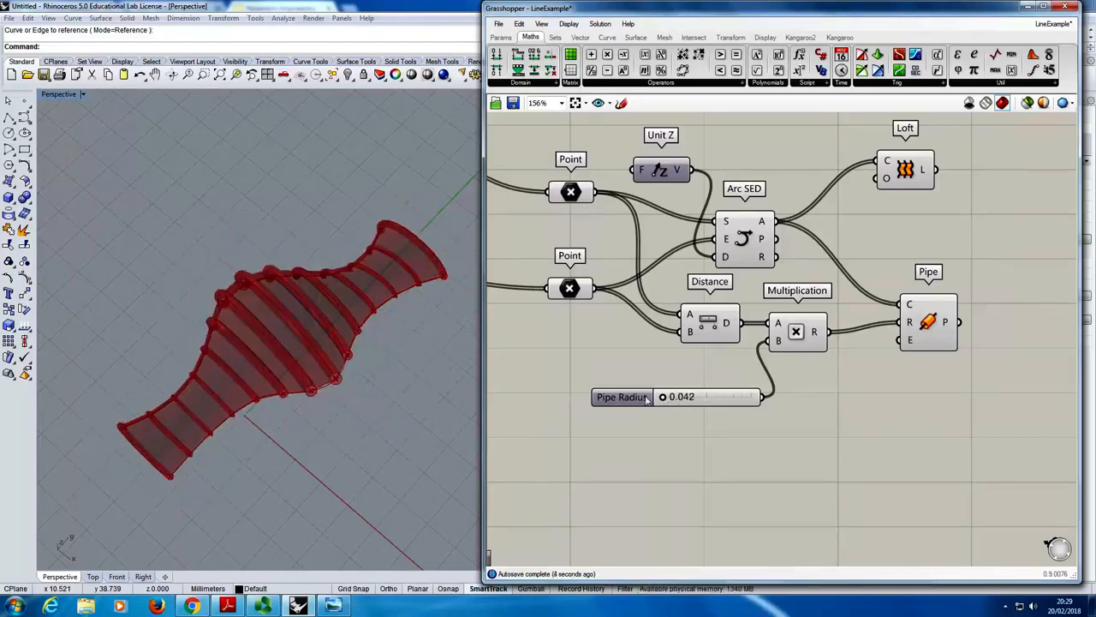
double_click(647, 399)
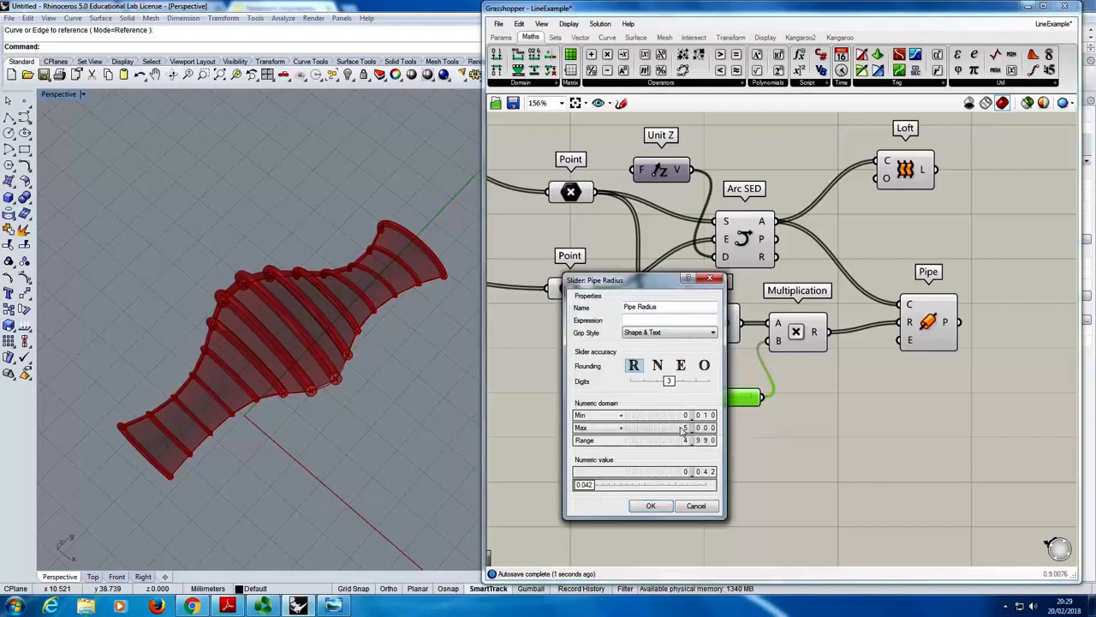
double_click(682, 428)
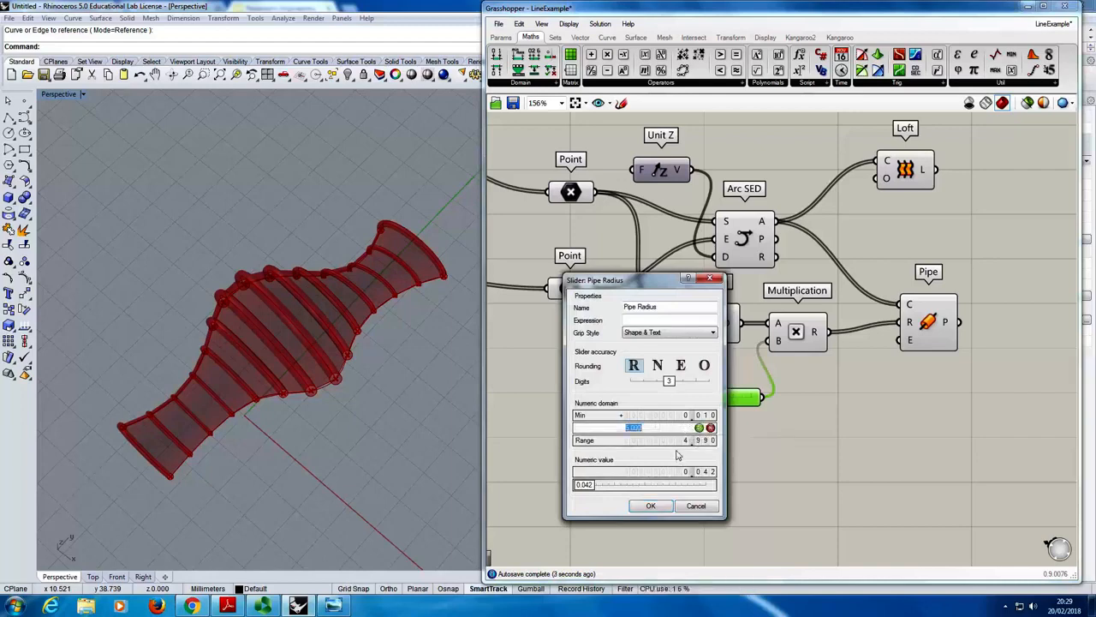
text(0.1)
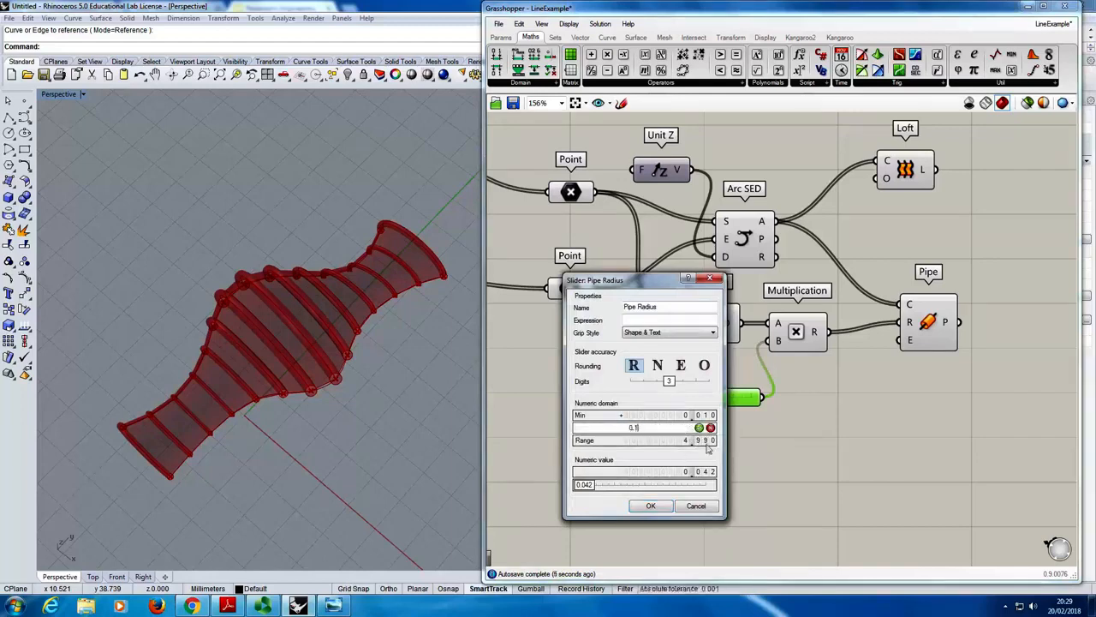
click(699, 427)
click(651, 505)
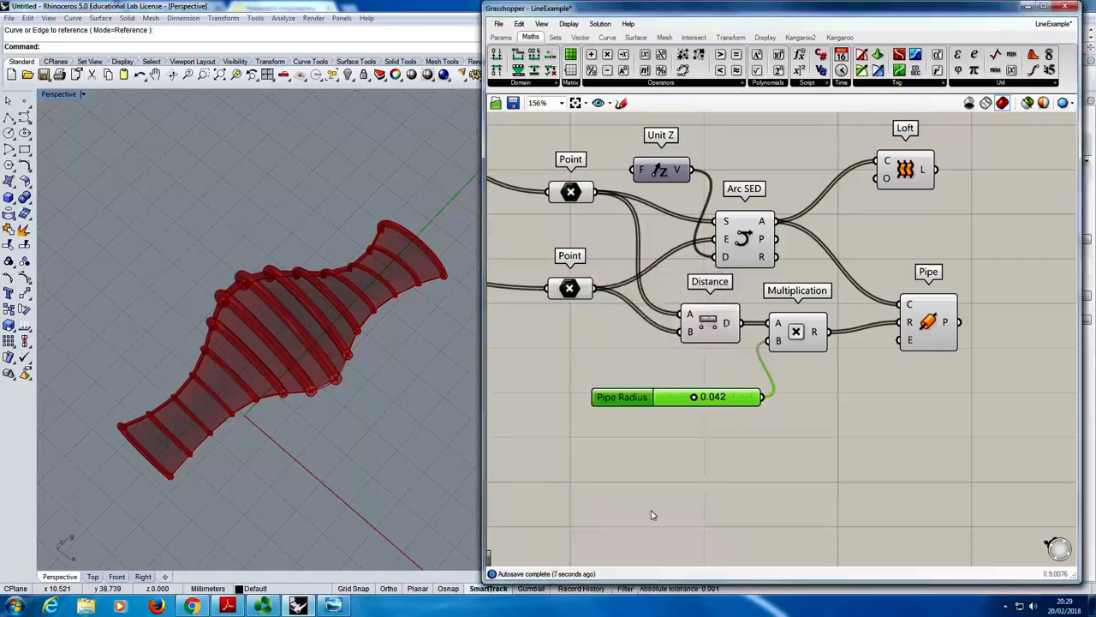
mouse_move(696, 399)
mouse_down()
mouse_move(677, 406)
mouse_move(724, 408)
mouse_move(695, 406)
mouse_move(709, 408)
mouse_up()
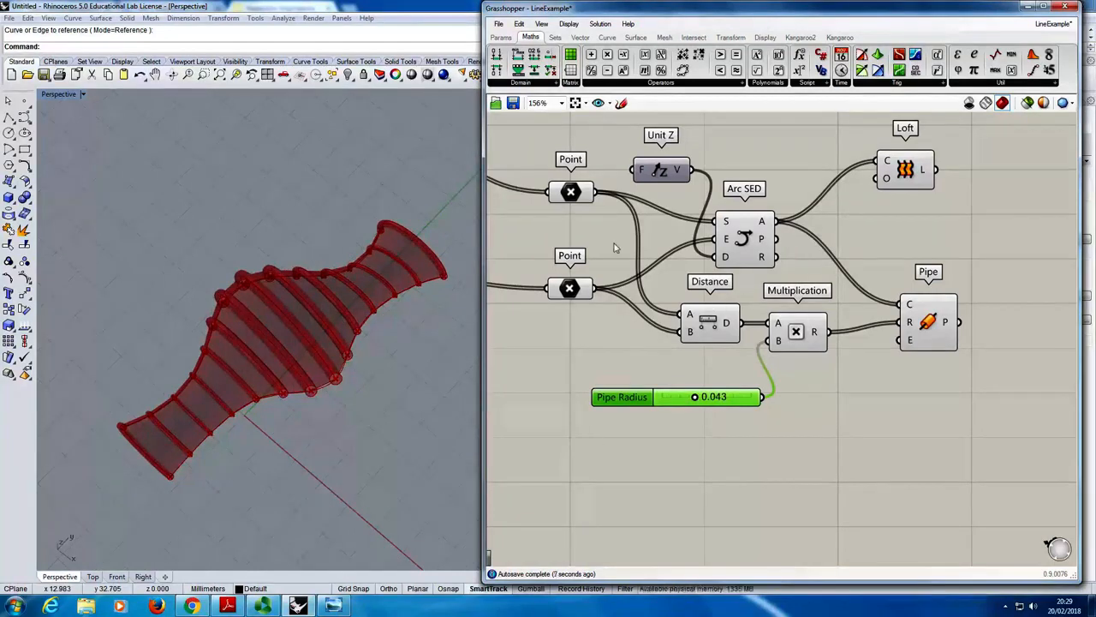
- Examine the Pipe and Distance outputs, select Arc SED, and view the distance-scaled pipes from several angles
mouse_move(727, 322)
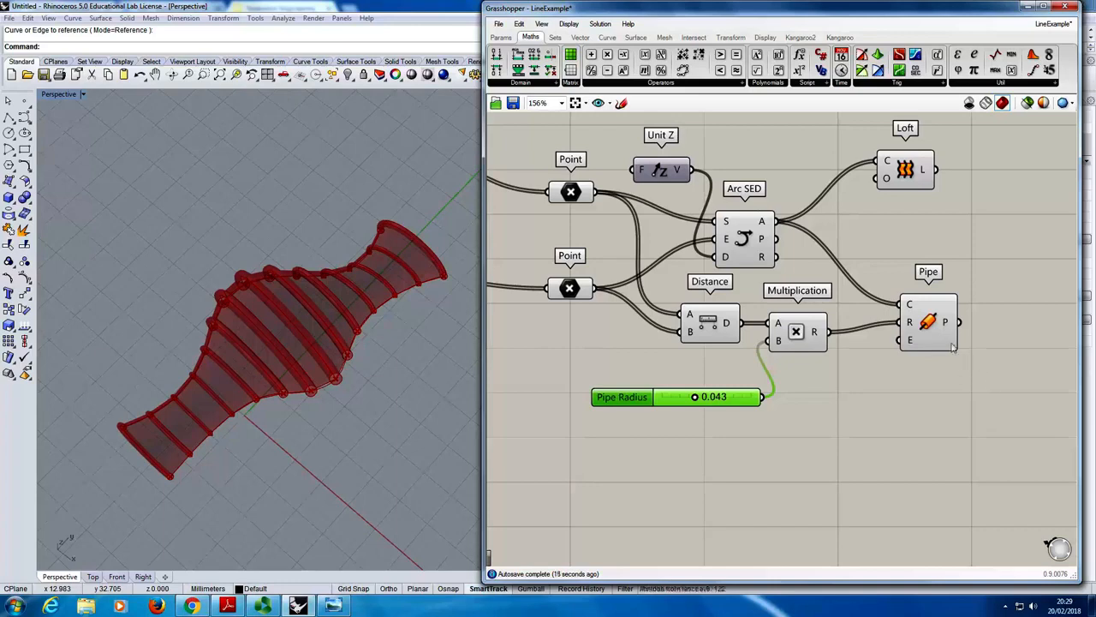
mouse_move(952, 345)
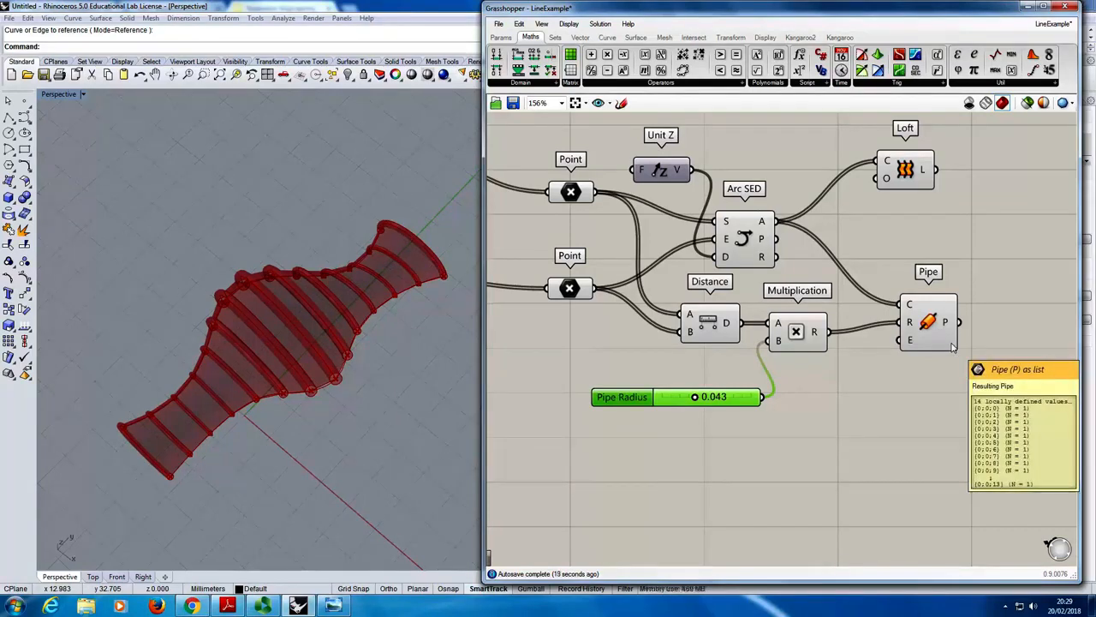
click(939, 322)
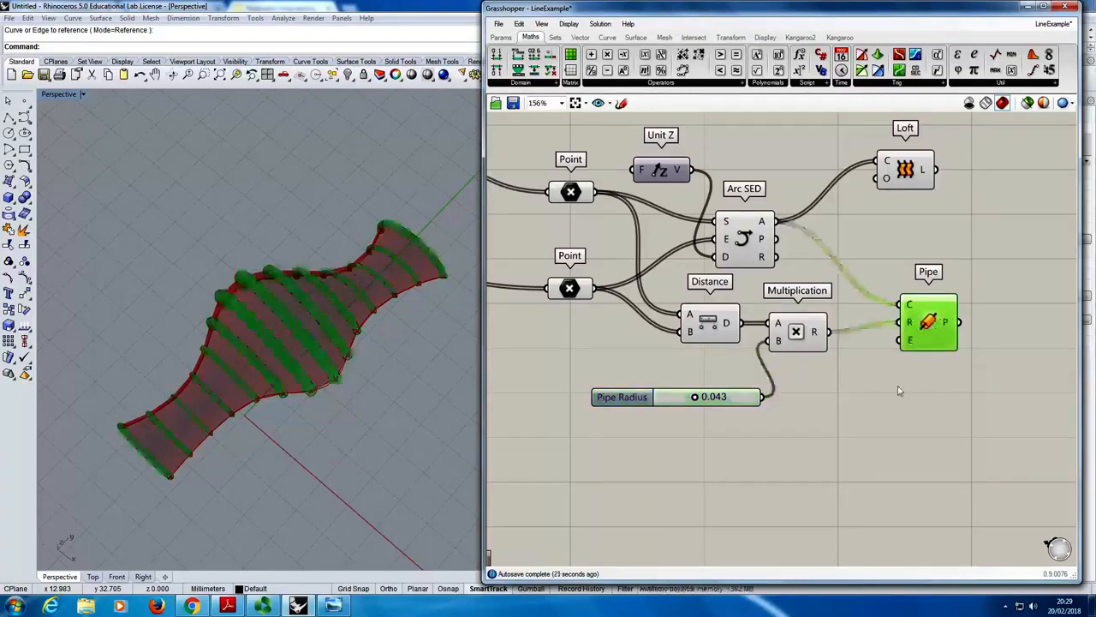
click(899, 390)
mouse_move(262, 363)
right_down()
mouse_move(294, 296)
mouse_move(257, 346)
right_up()
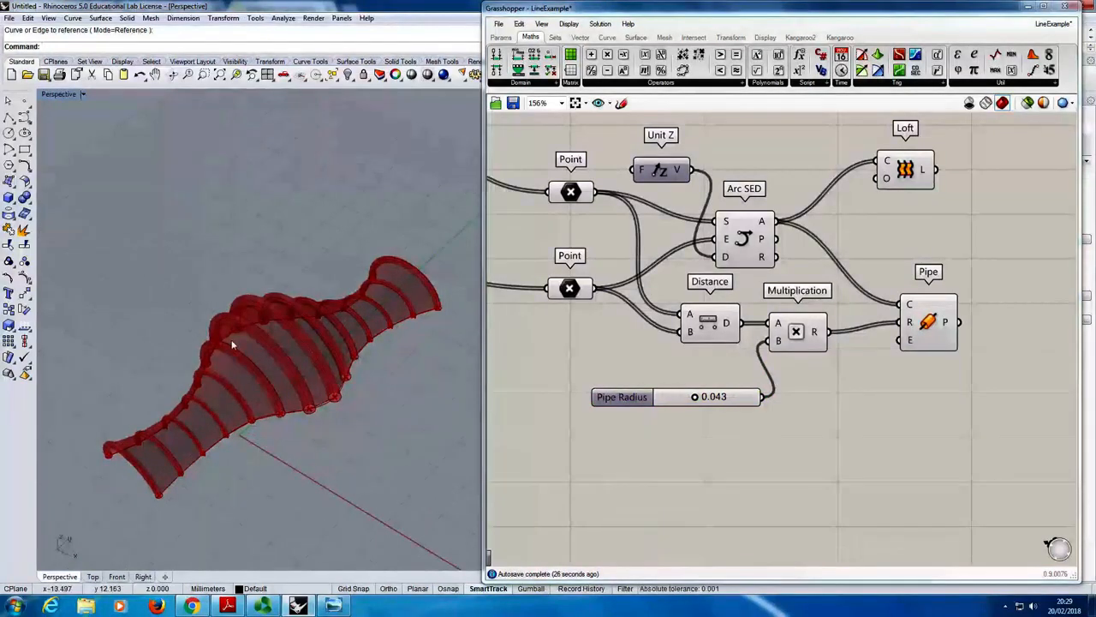
mouse_move(235, 344)
right_down()
mouse_move(269, 372)
mouse_move(244, 379)
mouse_move(249, 342)
right_up()
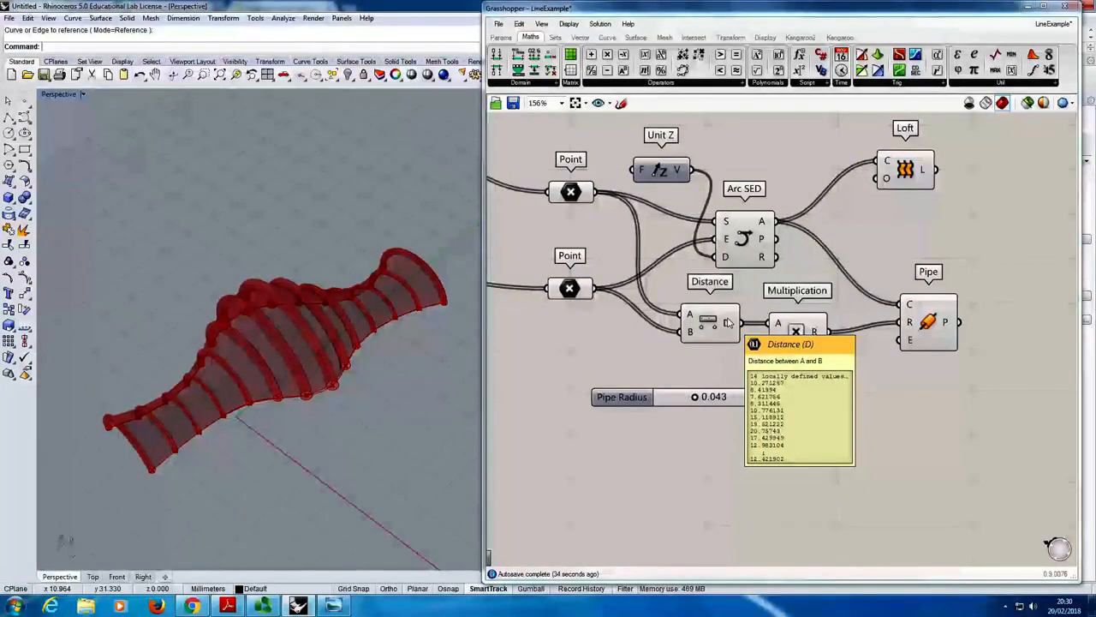
click(734, 222)
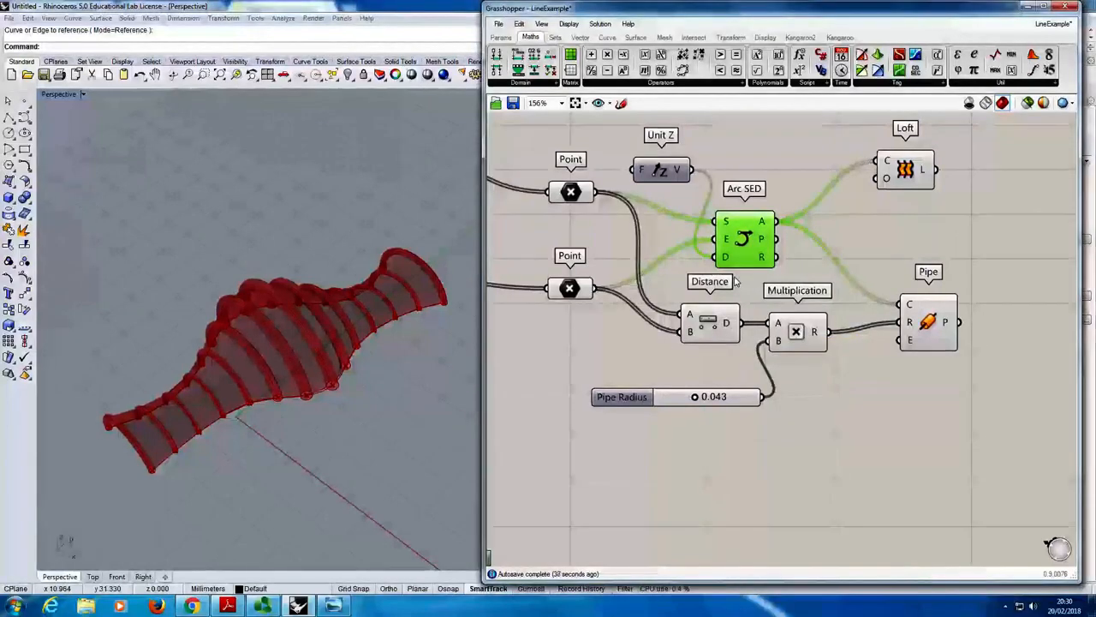
right_drag(249, 338, 242, 375)
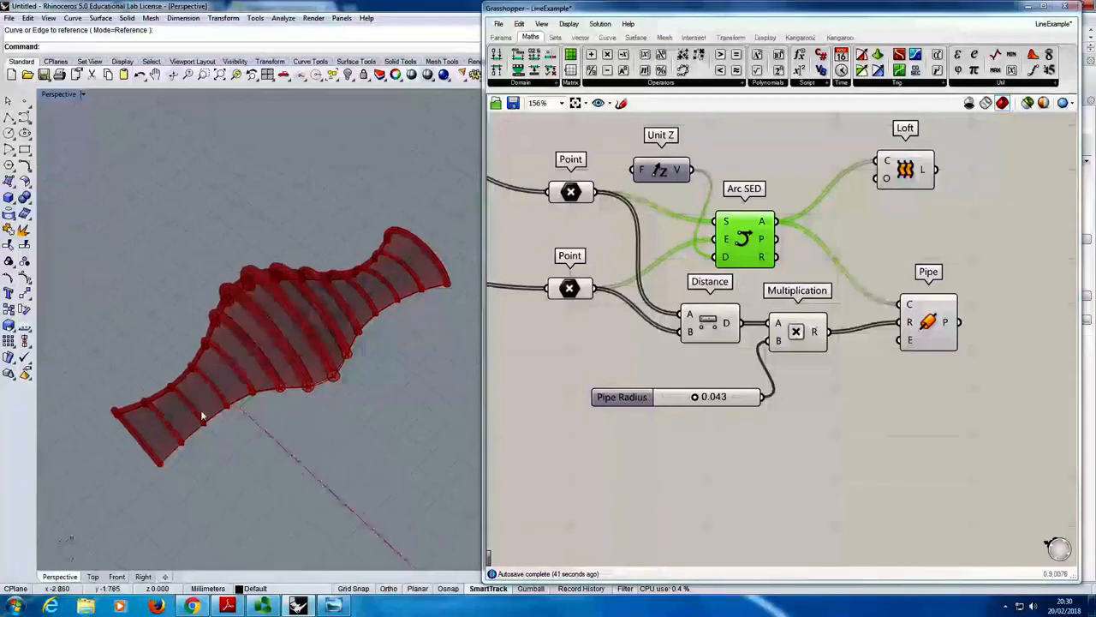
scroll(163, 435, up, 7)
right_drag(132, 455, 189, 417)
scroll(243, 393, down, 4)
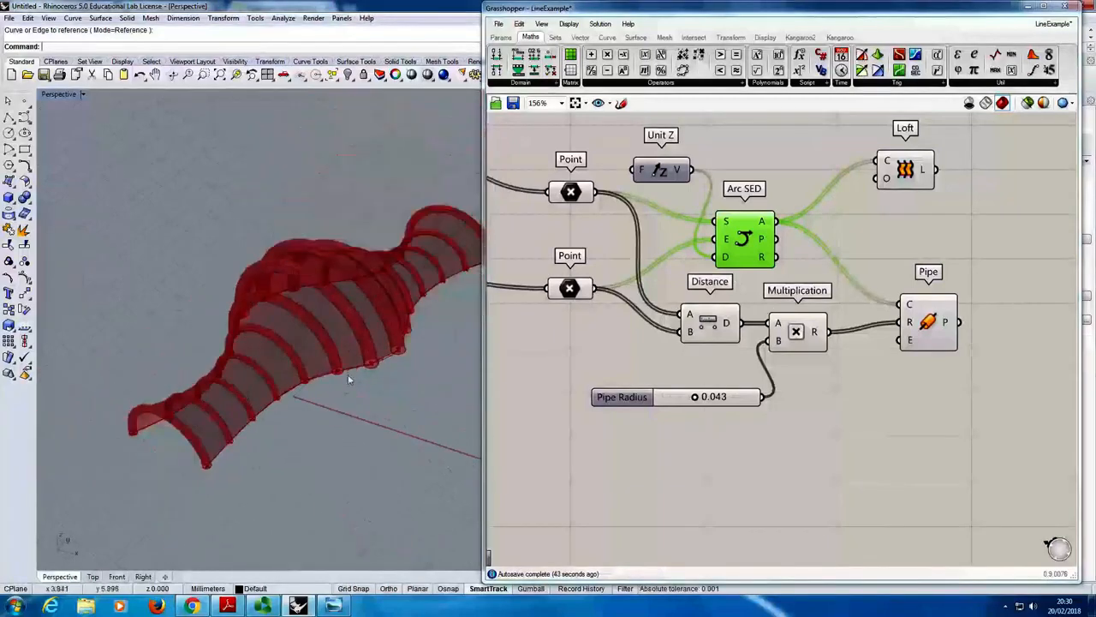
right_drag(314, 318, 332, 260)
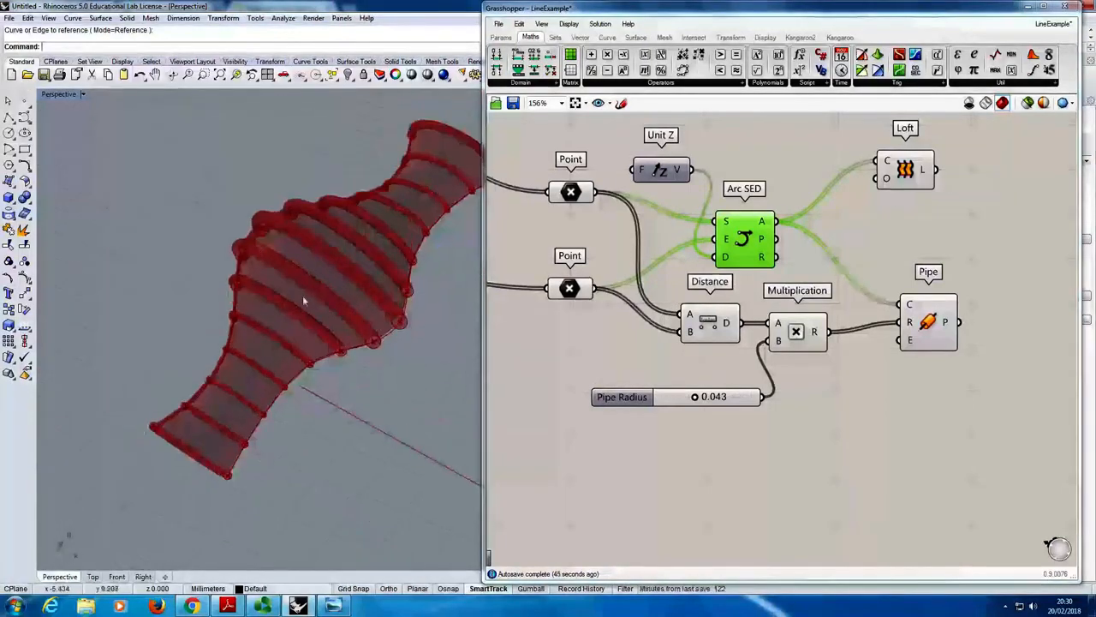
- Show the control points of the base curve beside the red axis and move several of them to bend that edge inward and outward
click(370, 347)
click(25, 278)
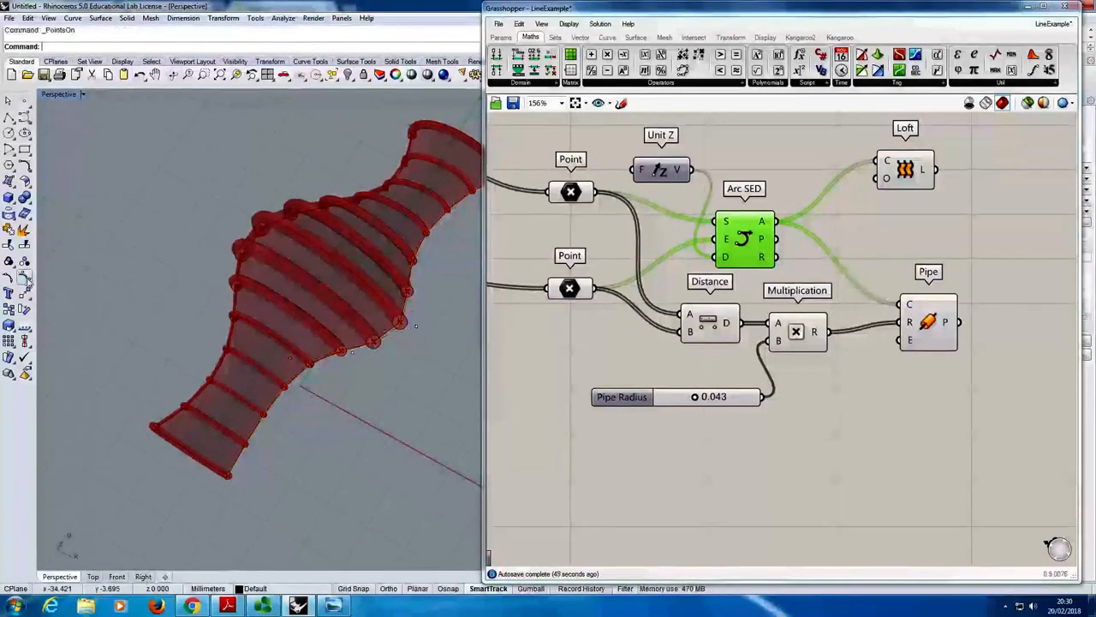
click(290, 359)
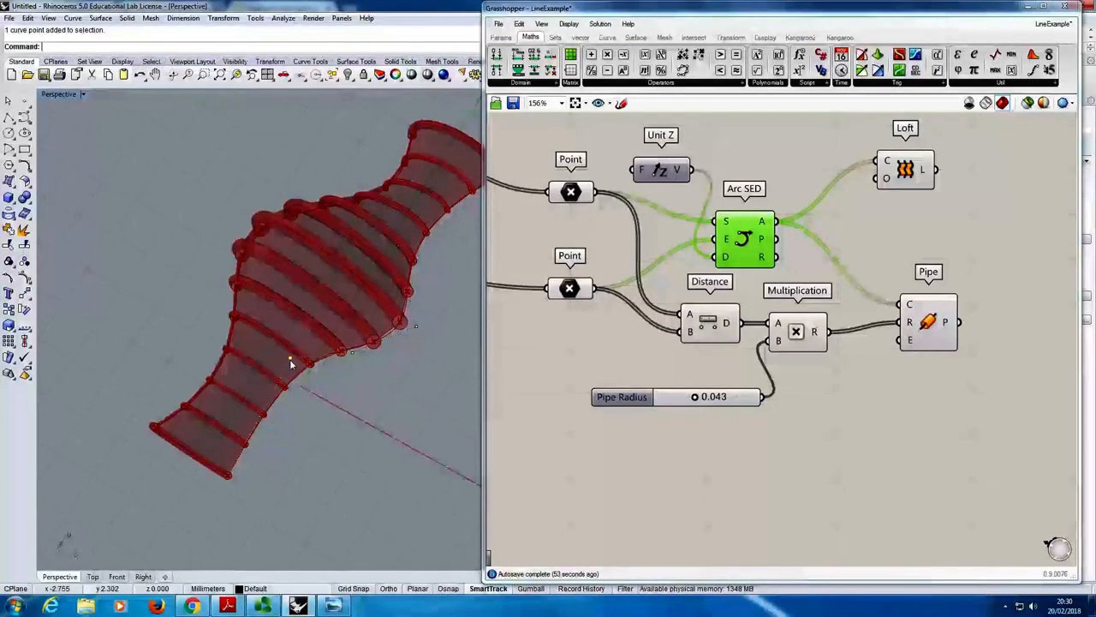
drag(289, 359, 325, 299)
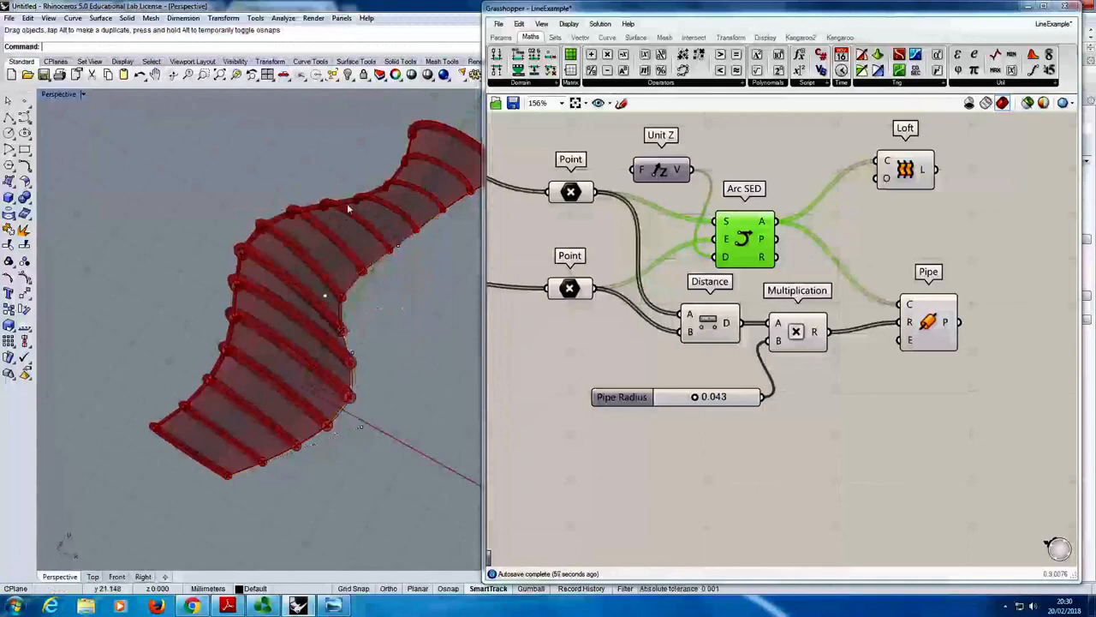
right_drag(416, 237, 293, 276)
drag(307, 287, 411, 332)
- Show the opposite base curve's control points and move several of them to reshape the second edge of the piped surface
right_drag(188, 218, 315, 213)
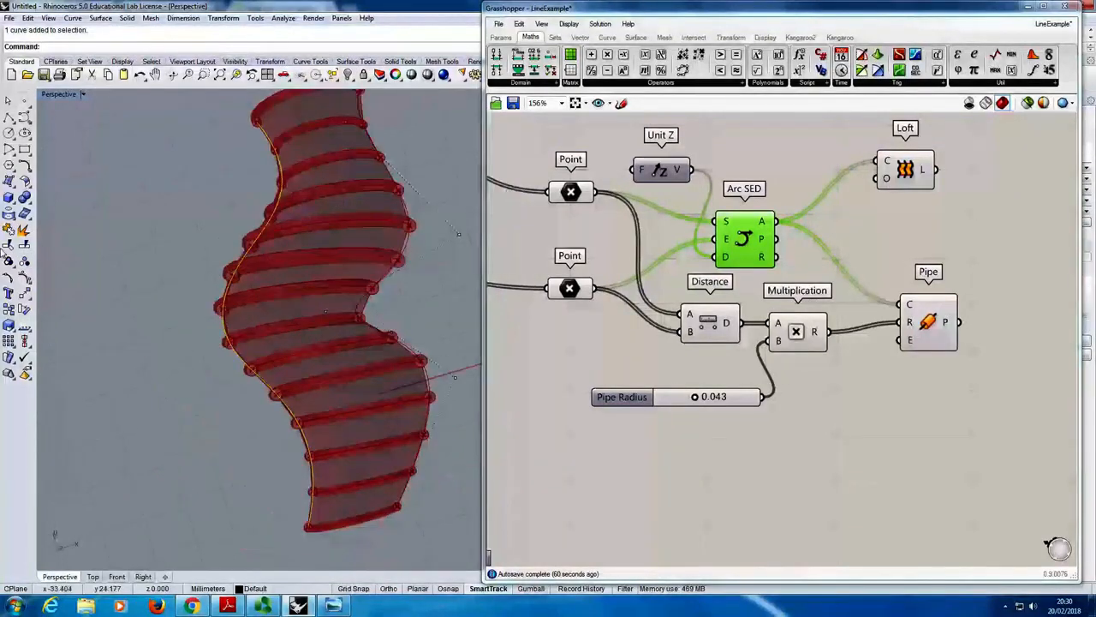
click(24, 276)
drag(175, 312, 351, 319)
right_drag(351, 319, 334, 265)
drag(92, 369, 240, 420)
right_drag(416, 391, 275, 355)
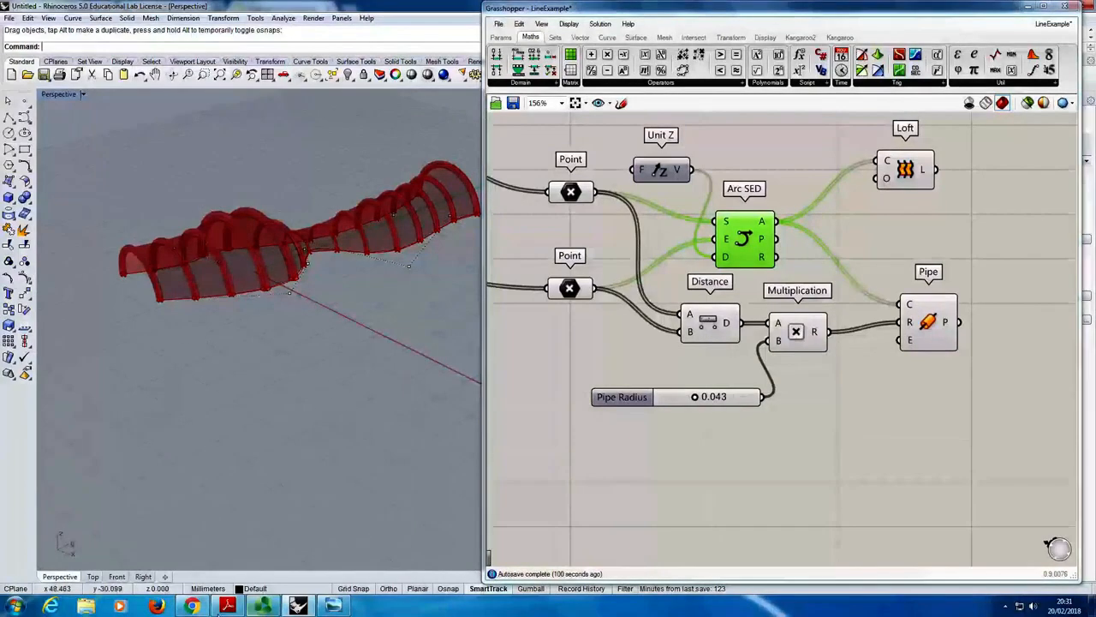
click(263, 606)
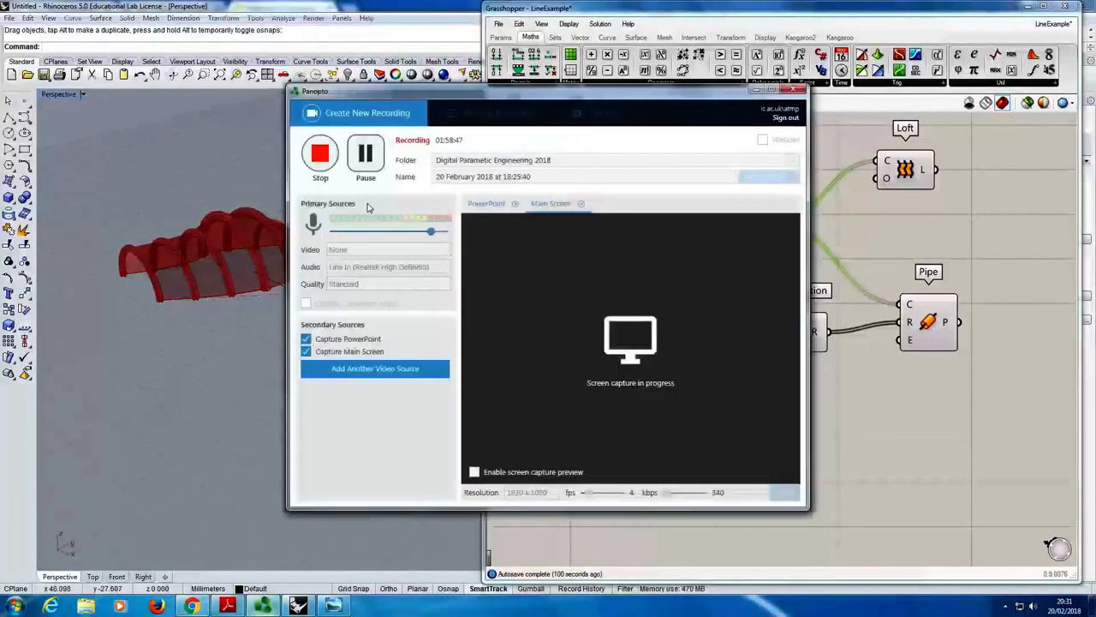
click(320, 154)
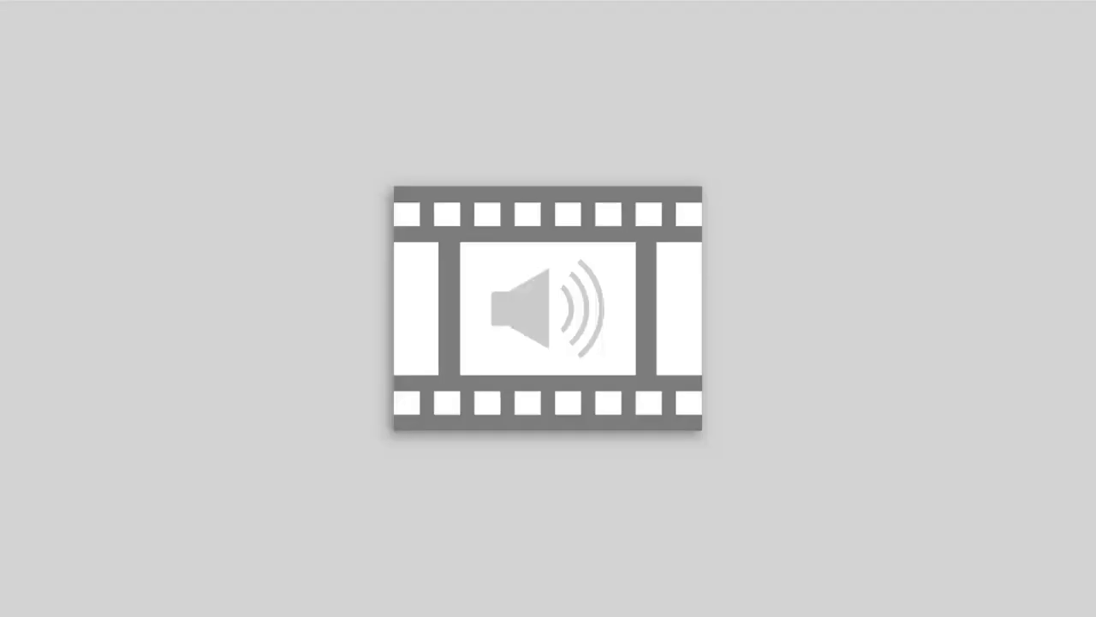